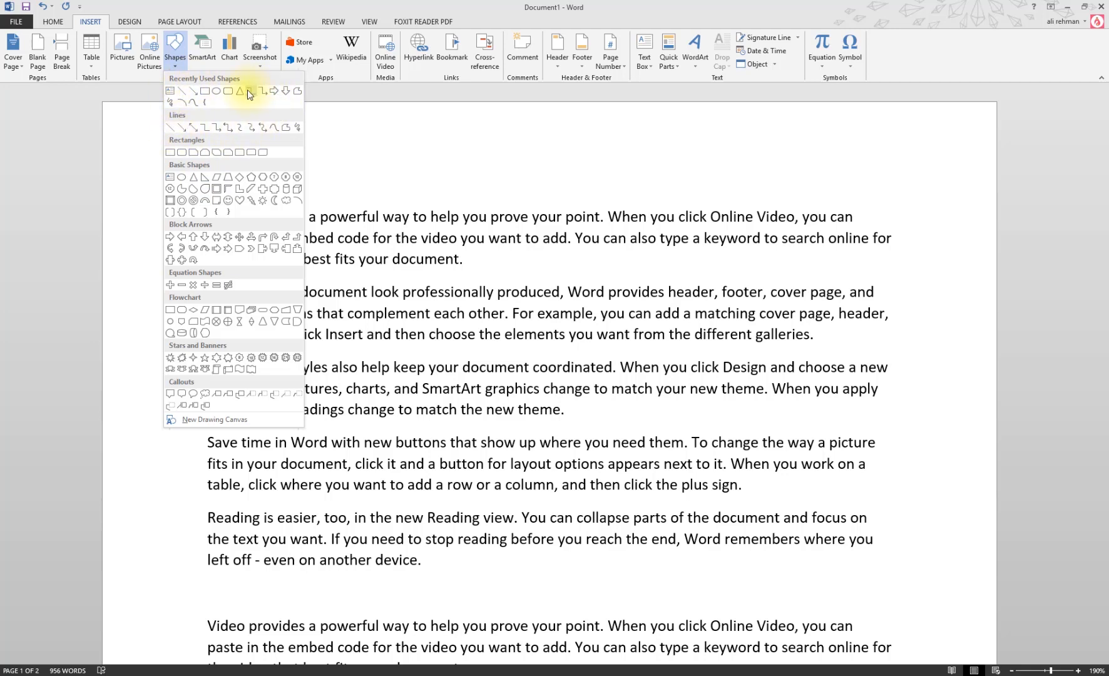
Step: Insert a heart shape about 2.7" by 2.7" over the first paragraphs of the page
left_click(180, 62)
left_click(180, 65)
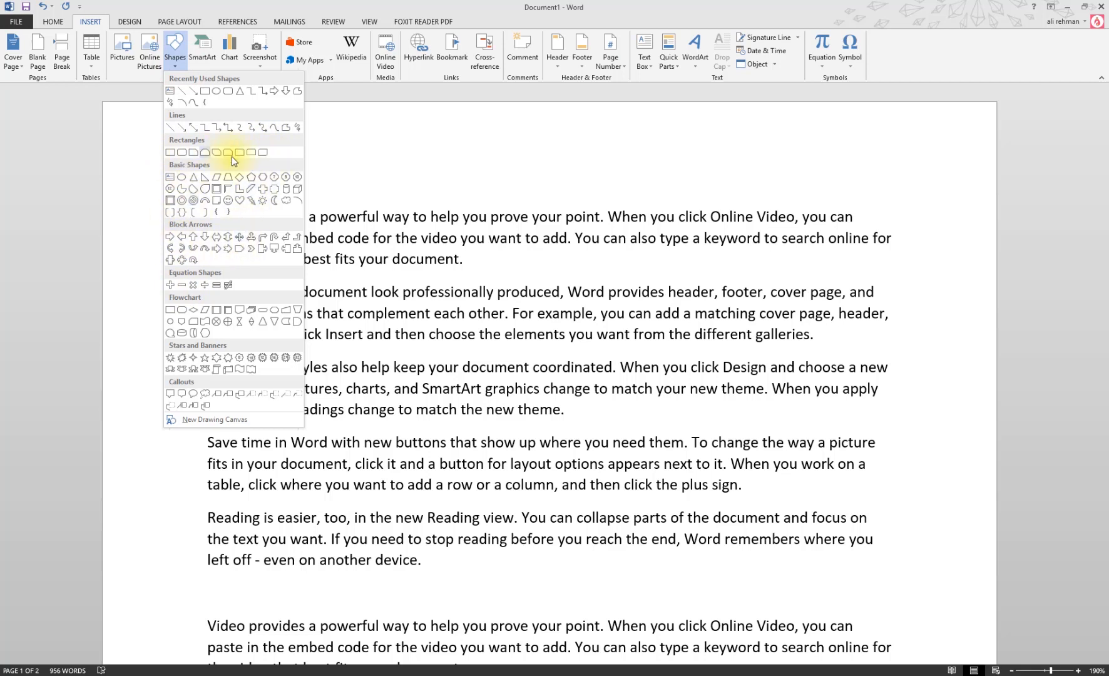
left_click(240, 201)
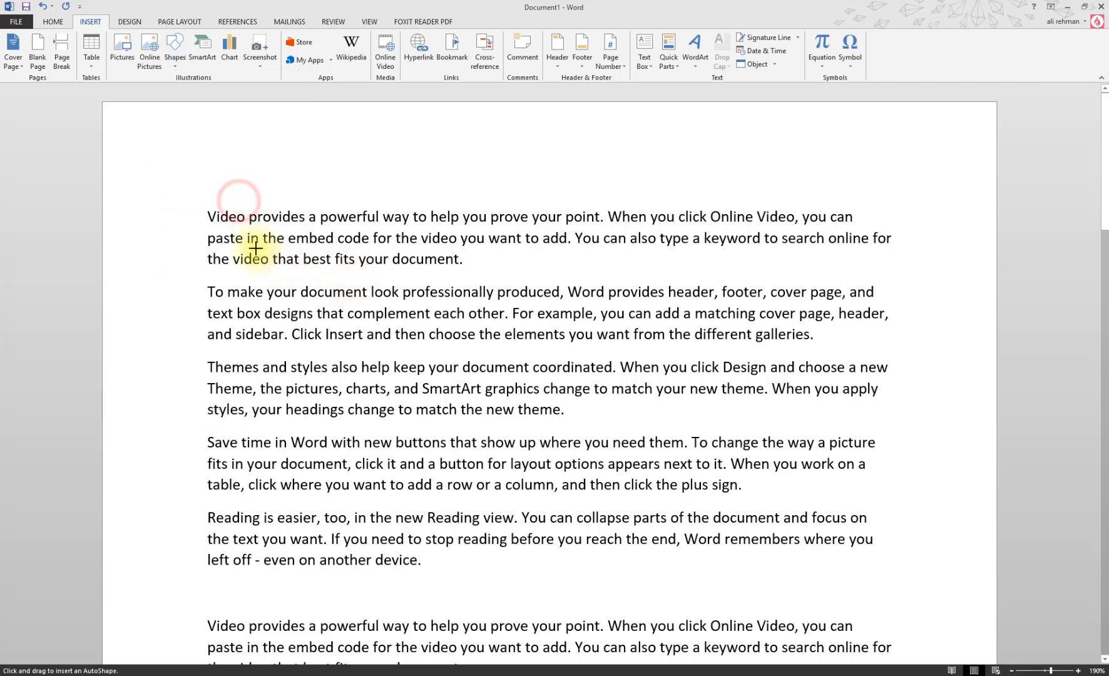
mouse_move(251, 233)
left_mouse_down()
mouse_move(356, 329)
mouse_move(393, 267)
mouse_move(421, 425)
mouse_move(248, 366)
mouse_move(329, 193)
mouse_move(495, 220)
mouse_move(507, 388)
mouse_move(316, 461)
mouse_move(280, 463)
mouse_move(865, 476)
mouse_move(364, 495)
mouse_move(463, 503)
mouse_move(404, 496)
mouse_move(310, 368)
mouse_move(258, 239)
mouse_move(491, 458)
mouse_move(492, 473)
mouse_move(446, 450)
mouse_move(495, 477)
left_mouse_up()
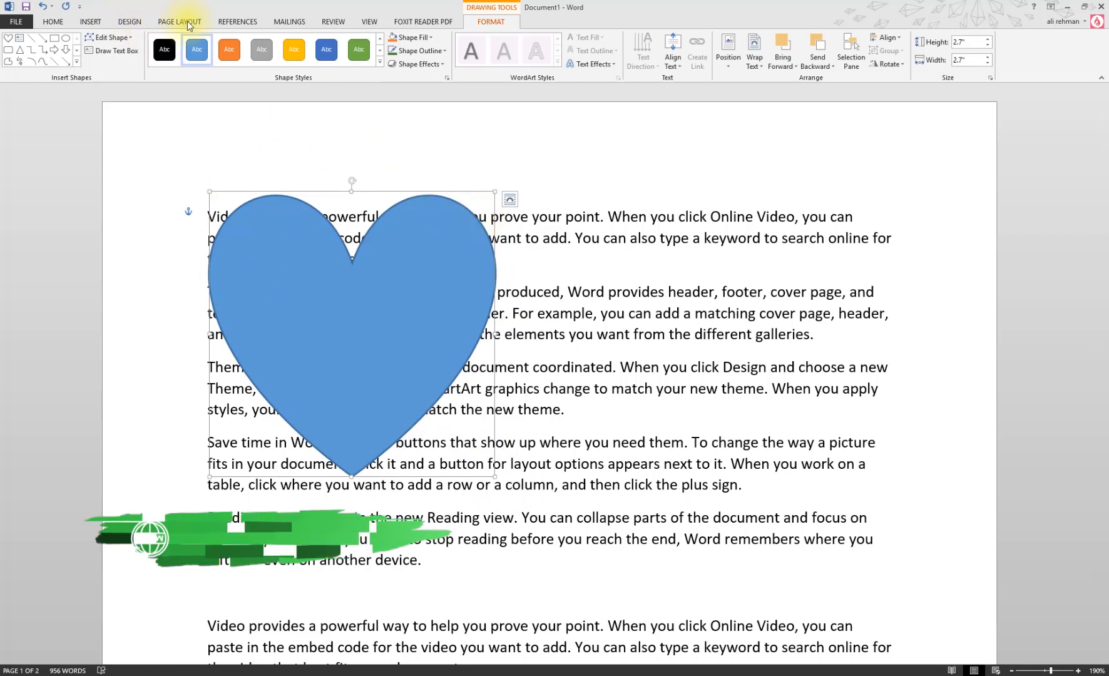
left_click(89, 21)
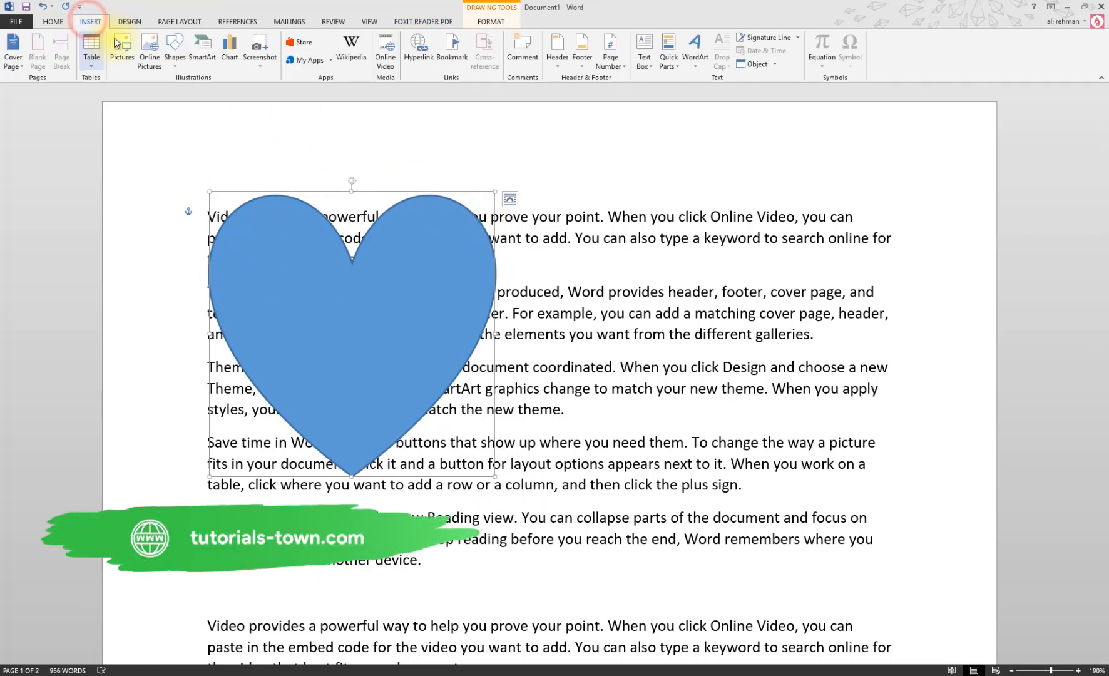
left_click(175, 50)
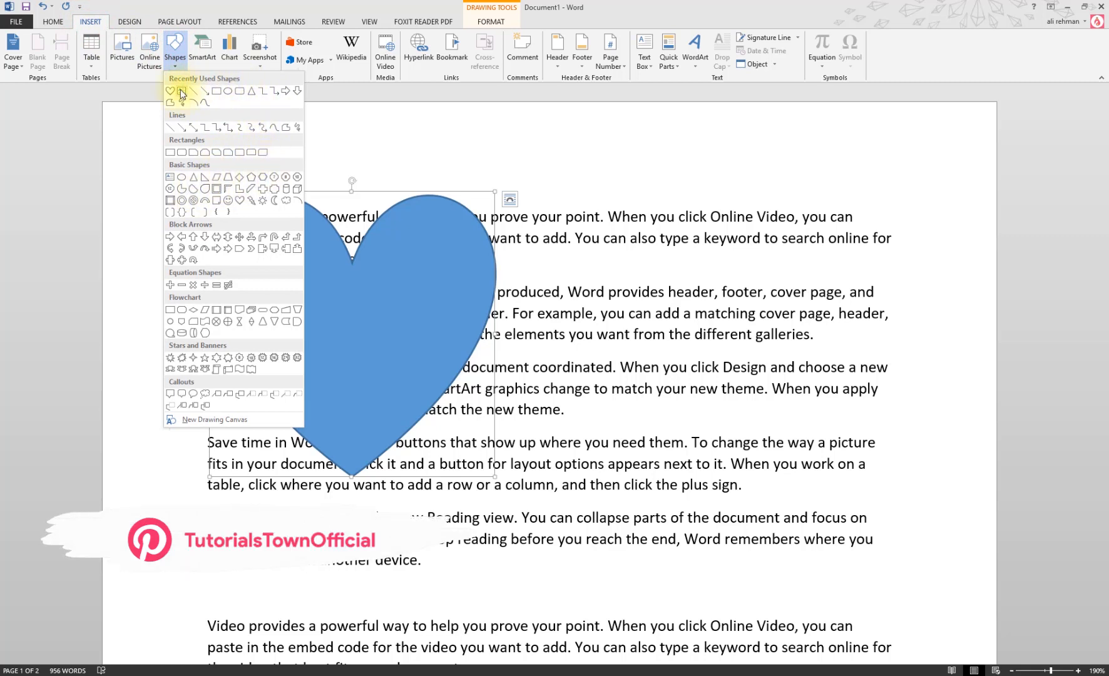
left_click(228, 92)
mouse_move(611, 260)
left_mouse_down()
mouse_move(656, 347)
mouse_move(907, 369)
mouse_move(905, 397)
left_mouse_up()
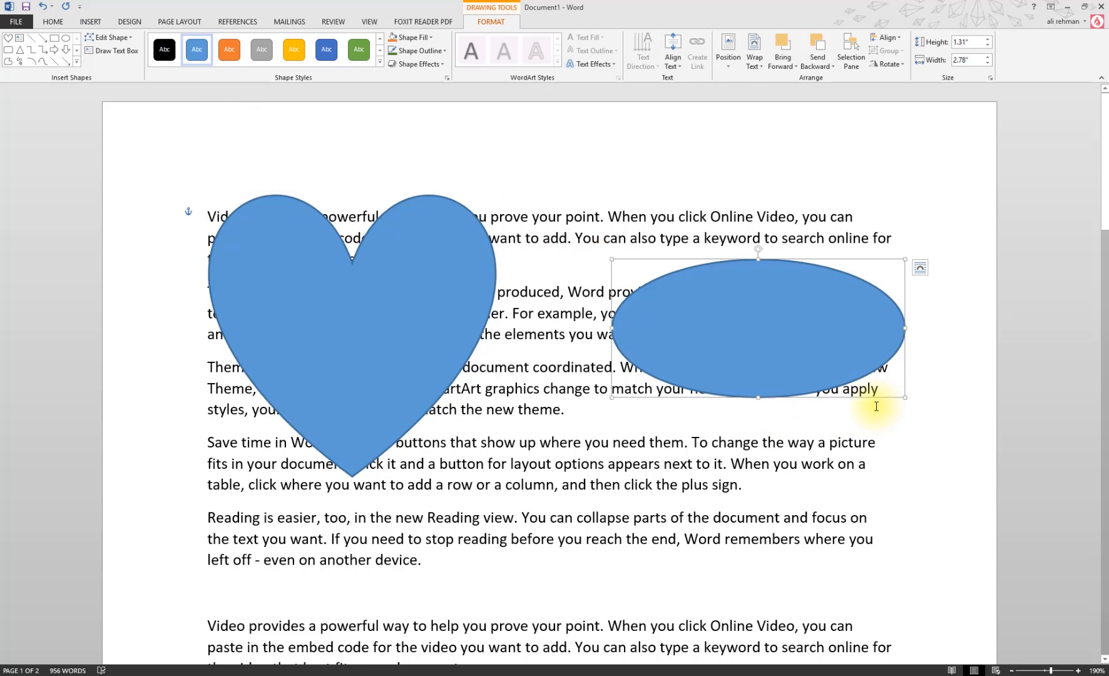
key("ctrl+z")
Step: Draw a perfect circle about 2.15" in diameter over the text on the other side of the heart
left_click(90, 21)
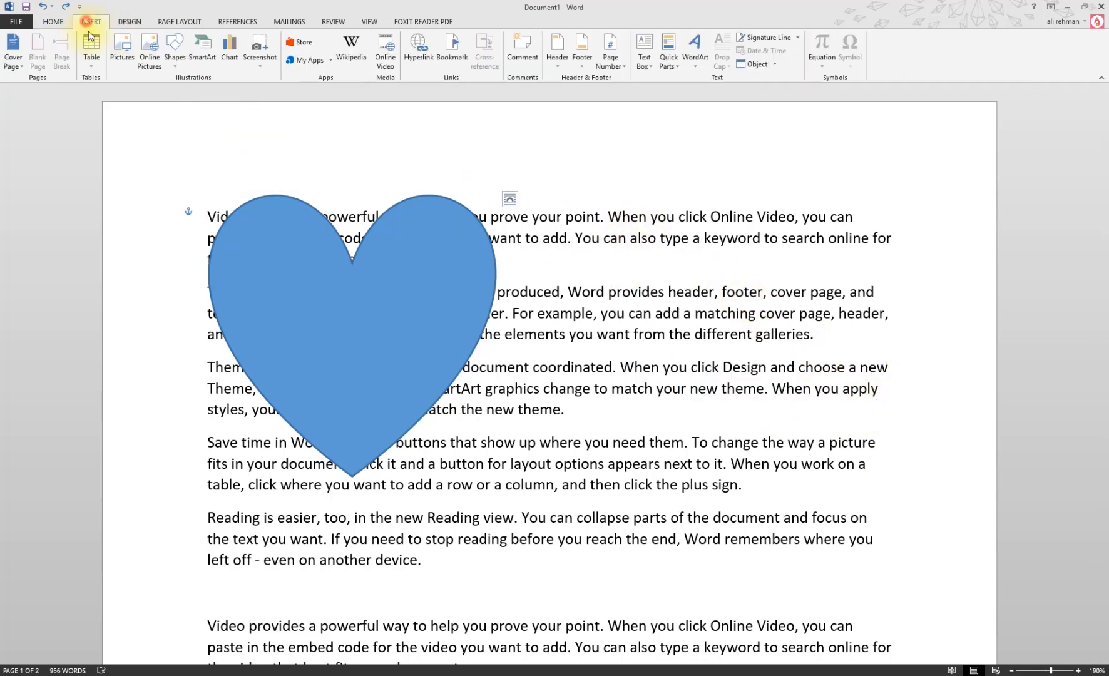
left_click(169, 48)
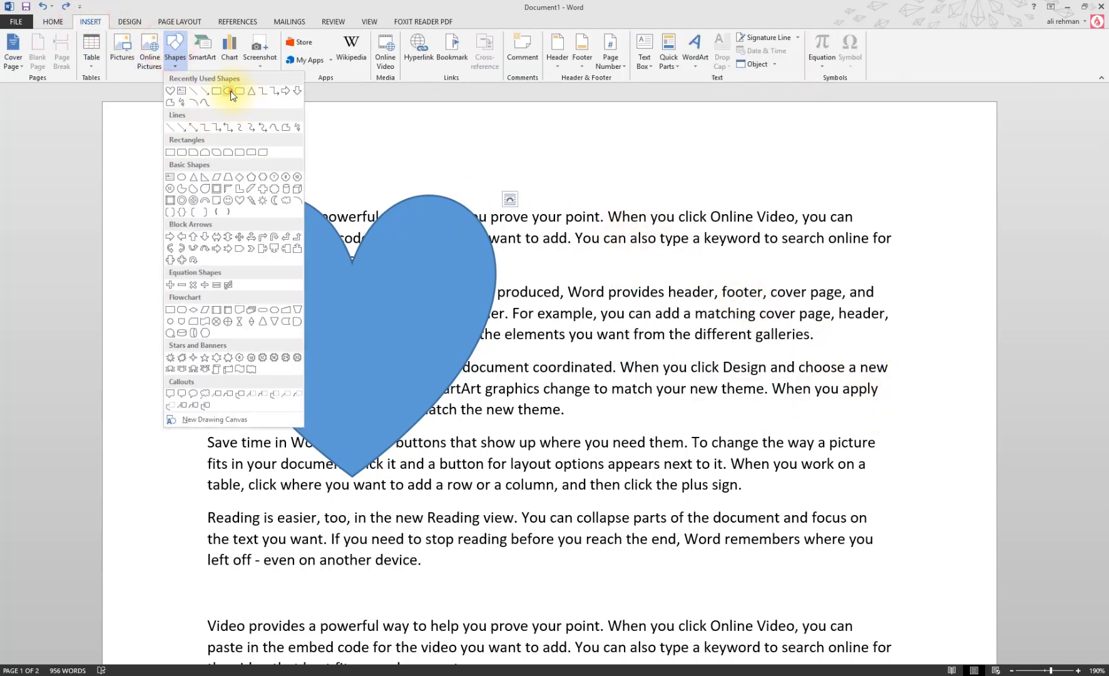
left_click(231, 90)
mouse_move(621, 256)
left_mouse_down()
mouse_move(886, 438)
mouse_move(876, 431)
left_mouse_up()
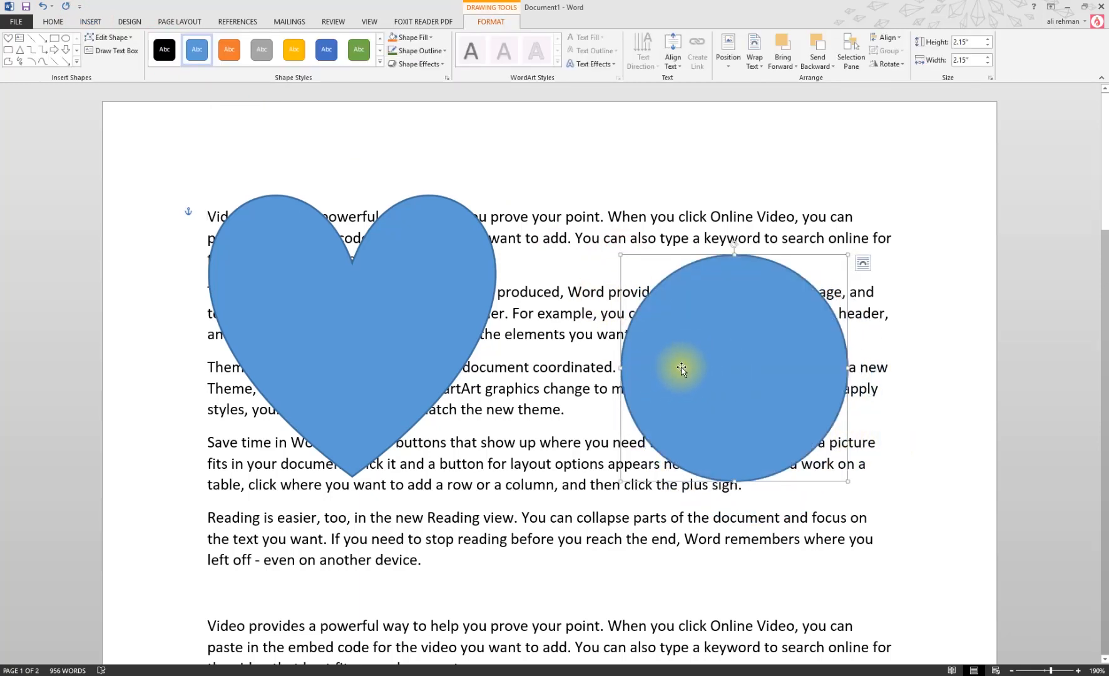
Step: Reposition the heart and the circle so they sit on opposite sides of the first paragraphs
left_click_drag(706, 368, 800, 292)
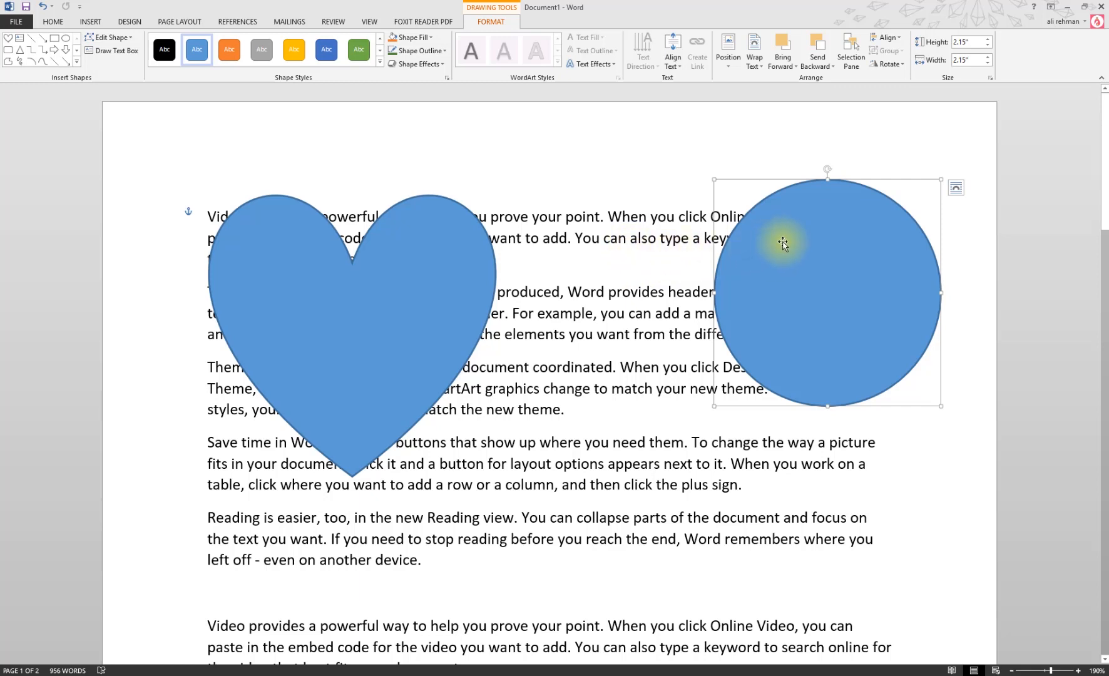
left_click(423, 310)
left_click_drag(344, 337, 319, 309)
left_click_drag(772, 301, 722, 342)
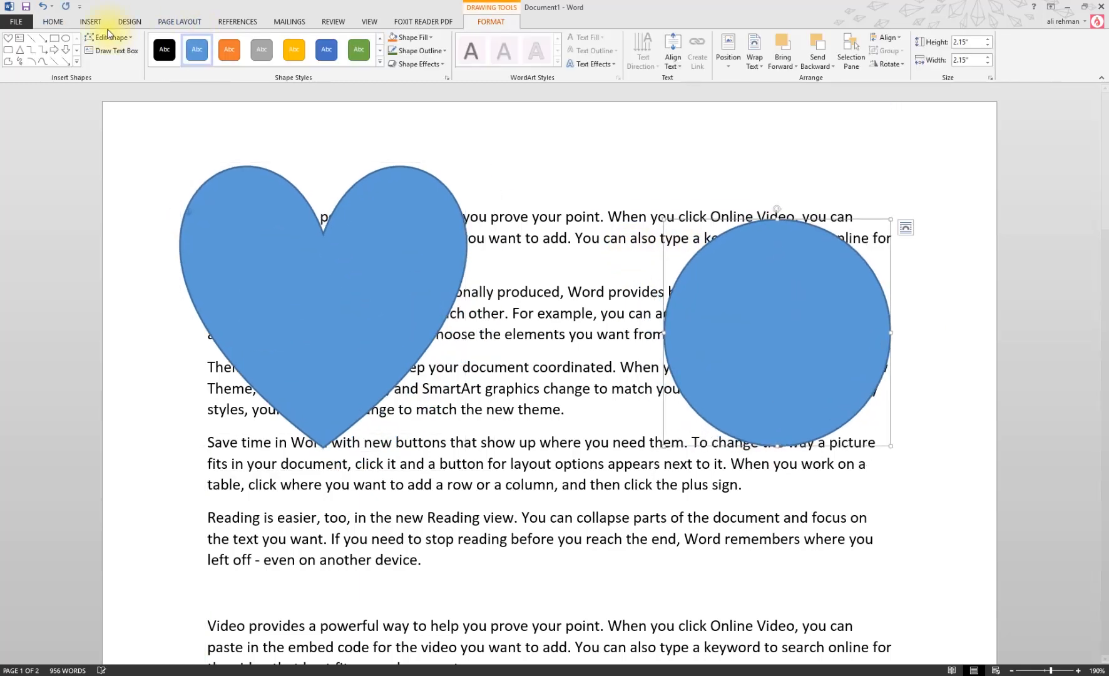
left_click(730, 319)
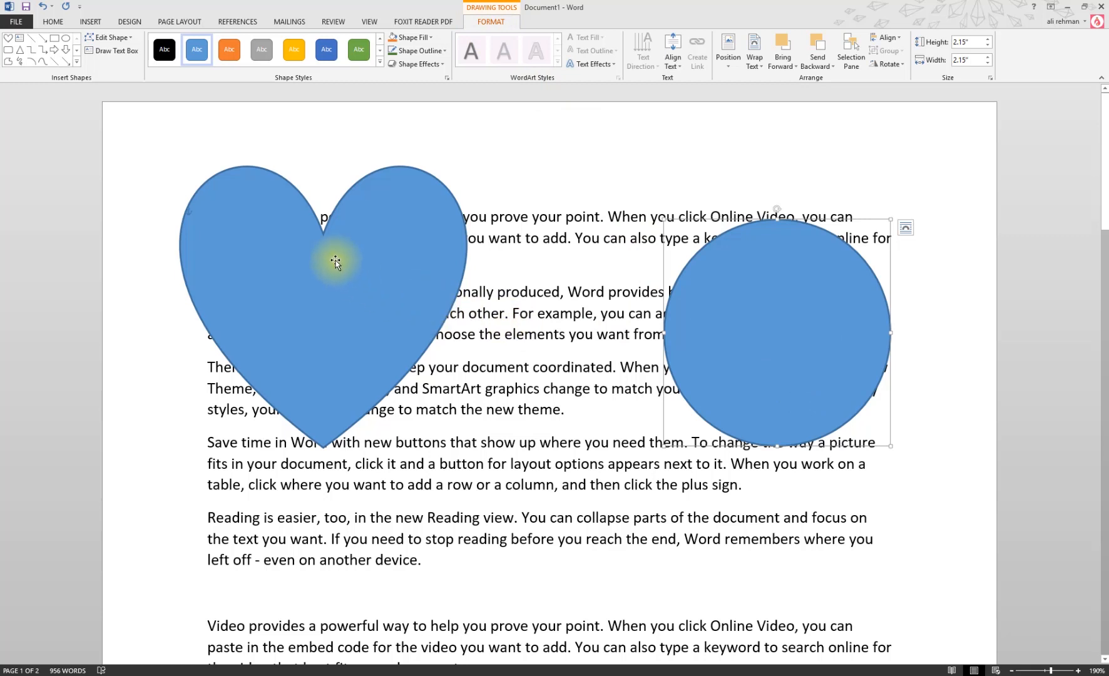
left_click_drag(336, 259, 305, 288)
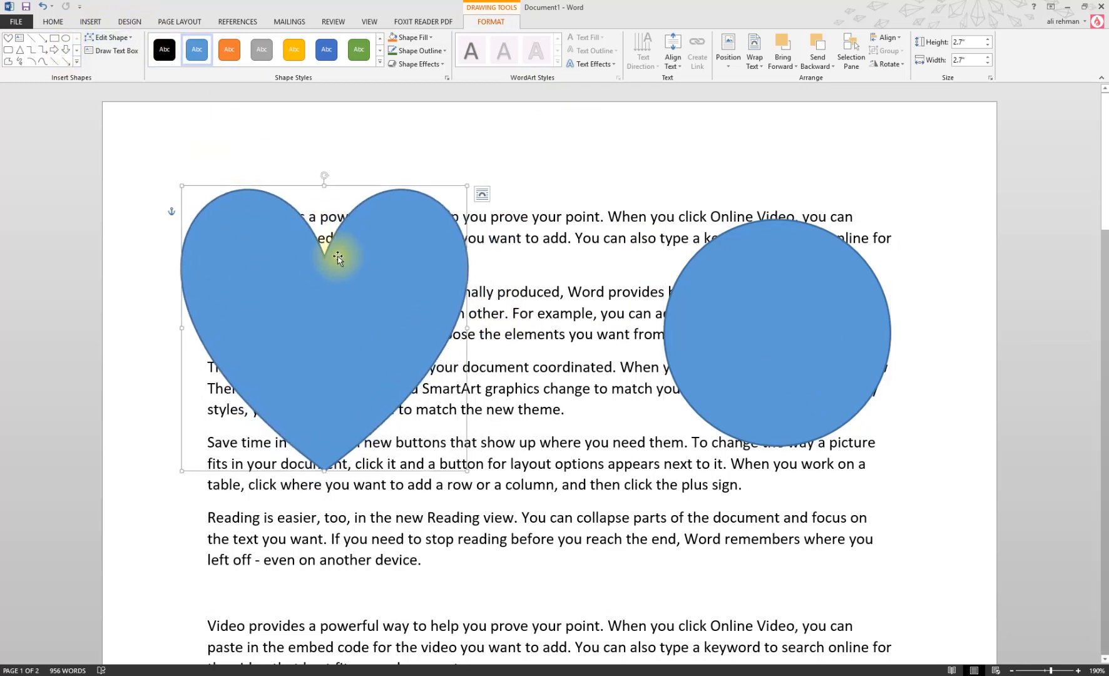
Step: Draw a five-point star about 2.27" by 2.27" below the heart and circle
left_click(754, 326)
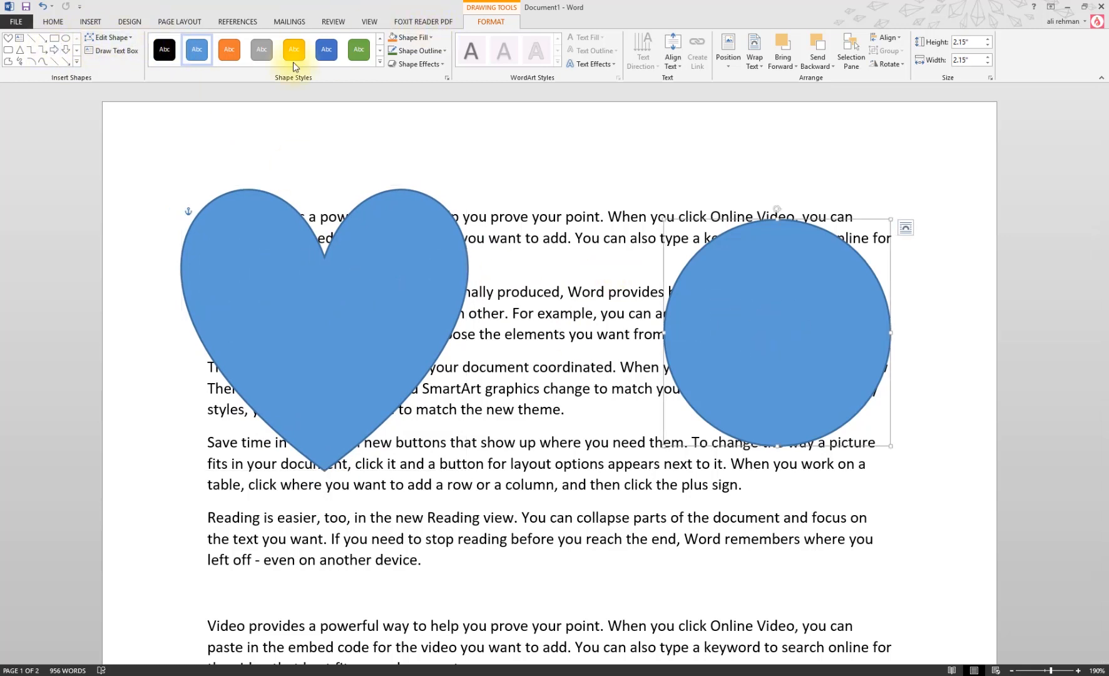
scroll(639, 453, "down", 5)
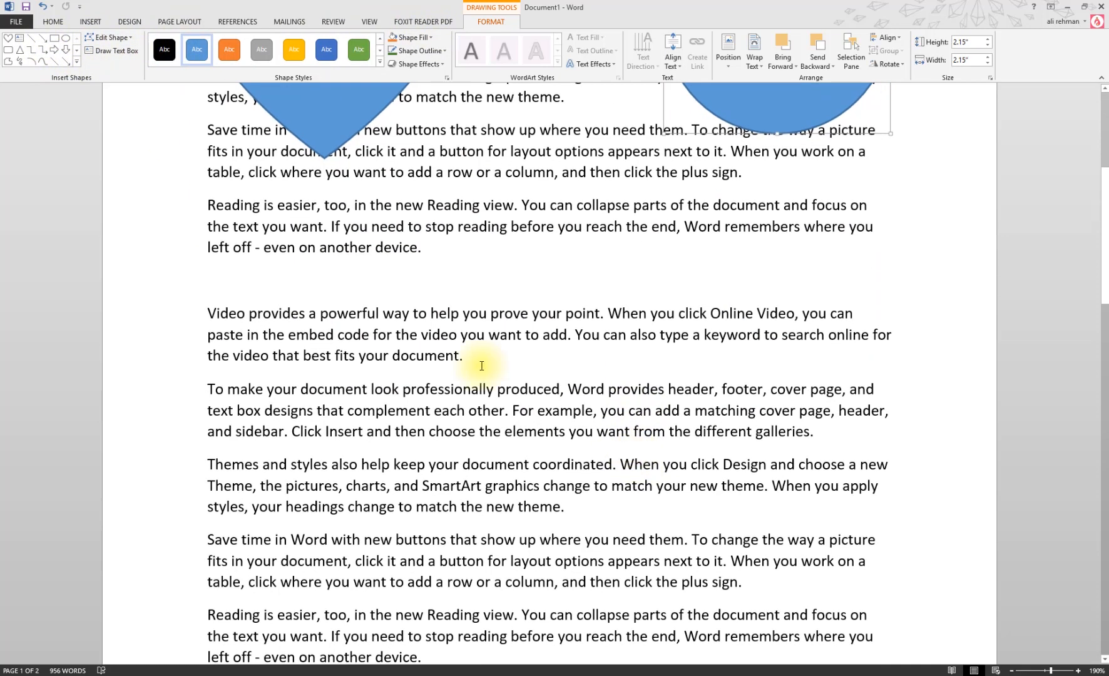
left_click(77, 64)
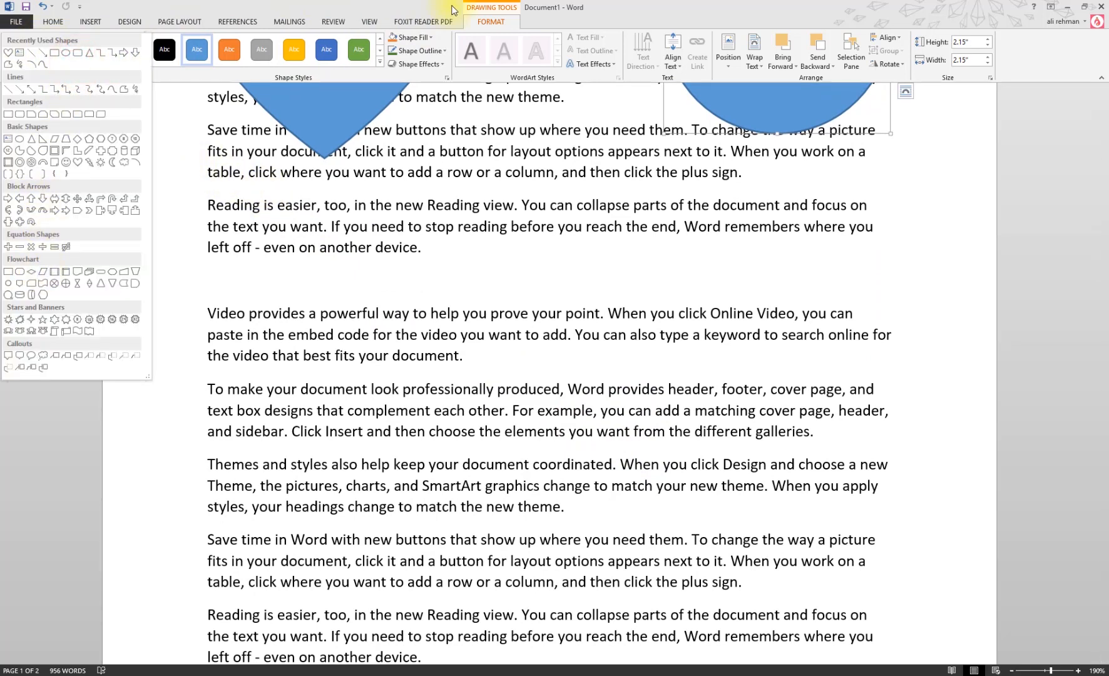
left_click(44, 321)
left_click_drag(410, 254, 651, 497)
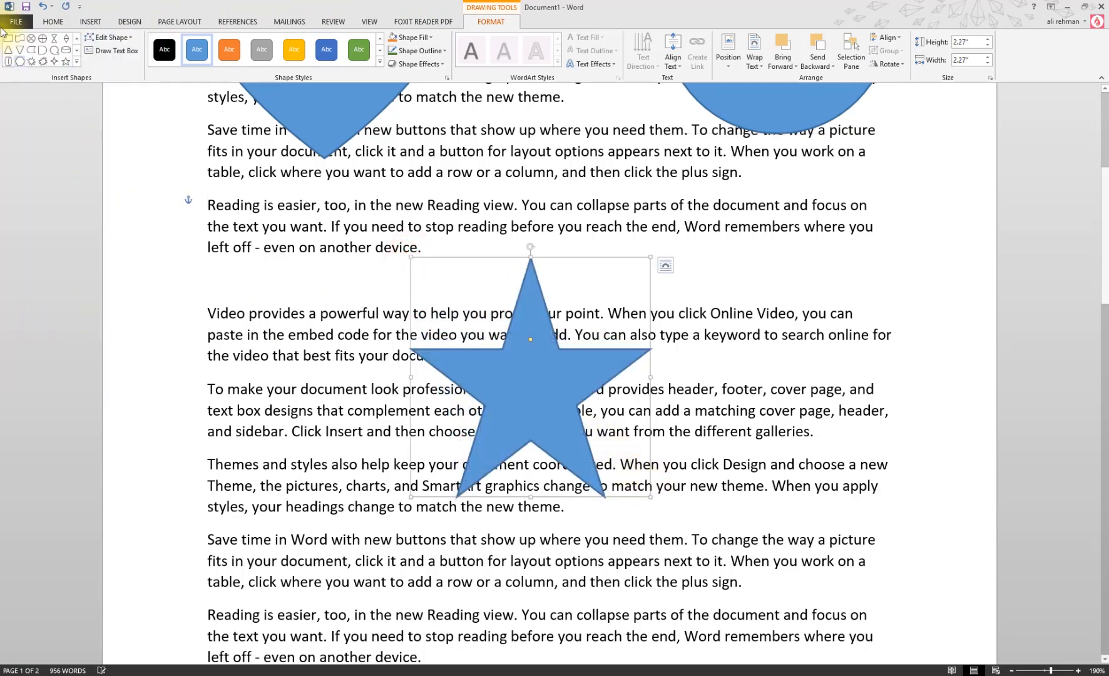
Step: Draw a triangle about 1.82" square to the right of the star and a can shape about 2.12" by 1.59" to its left
left_click(8, 50)
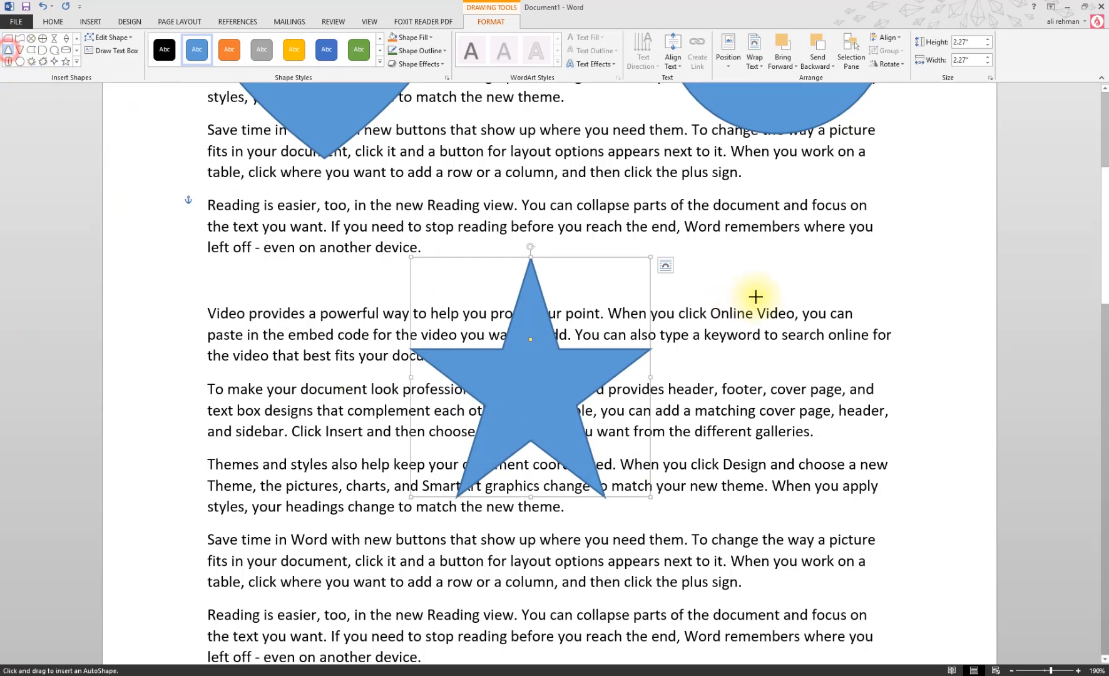
left_click_drag(816, 271, 1009, 465)
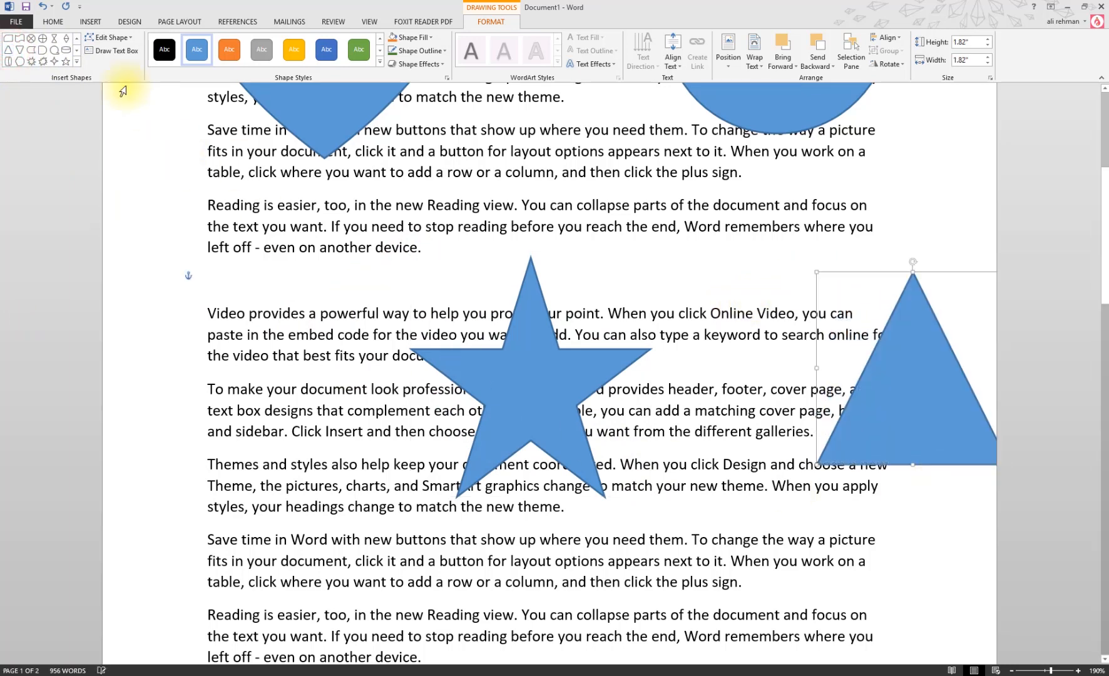
left_click(77, 63)
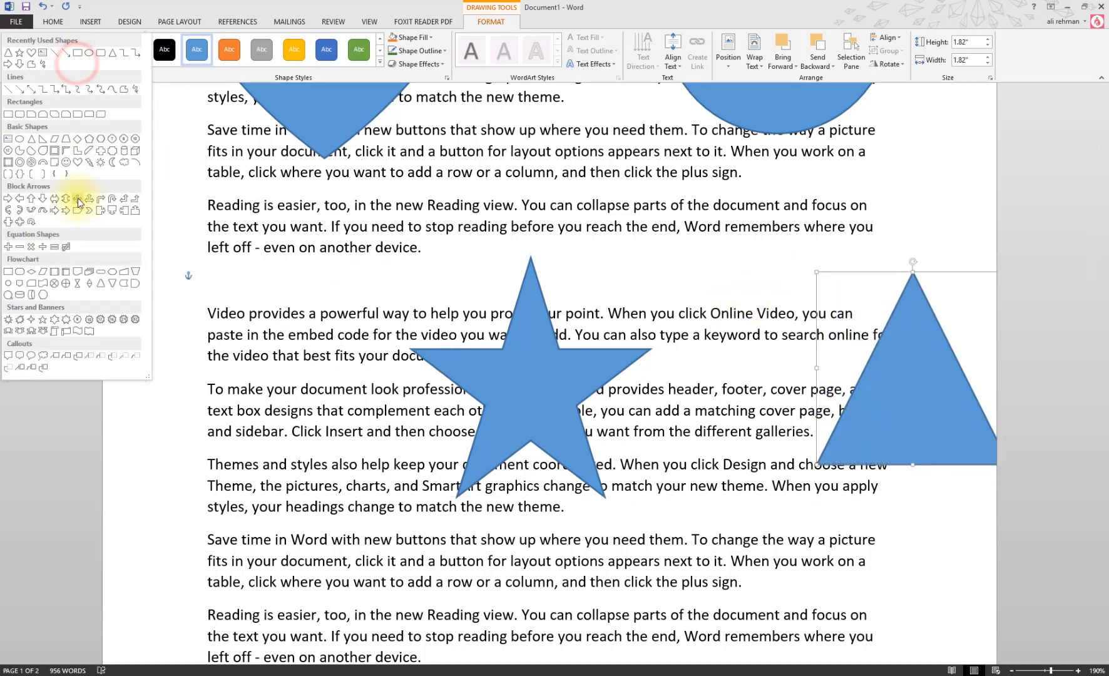
left_click(123, 155)
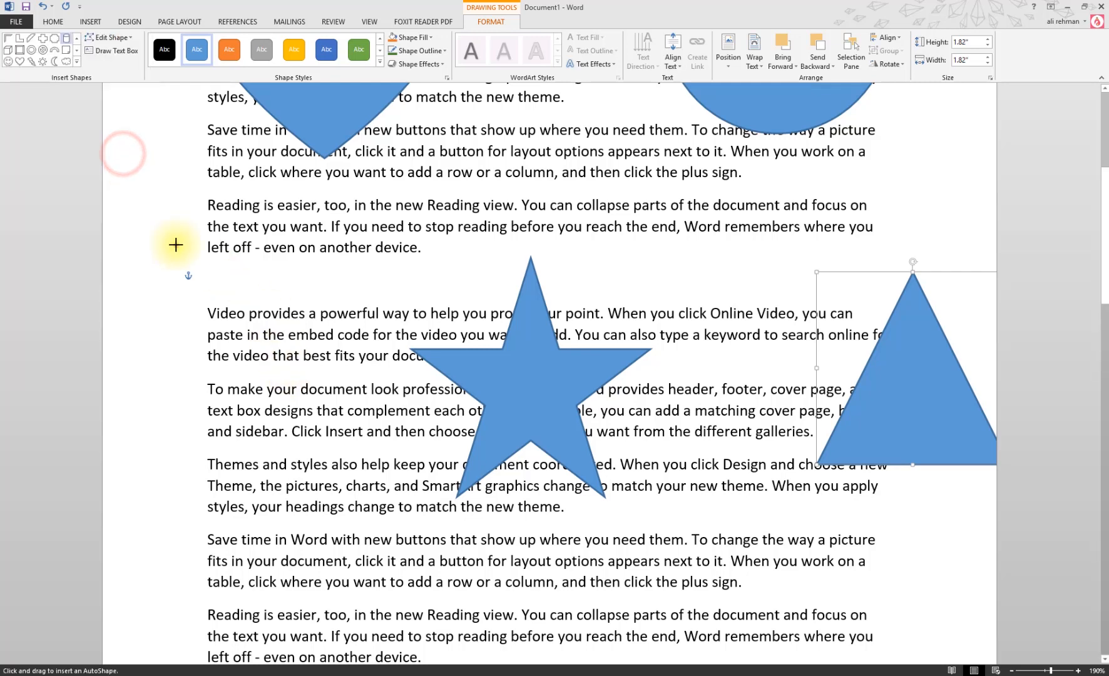
left_click_drag(175, 245, 345, 467)
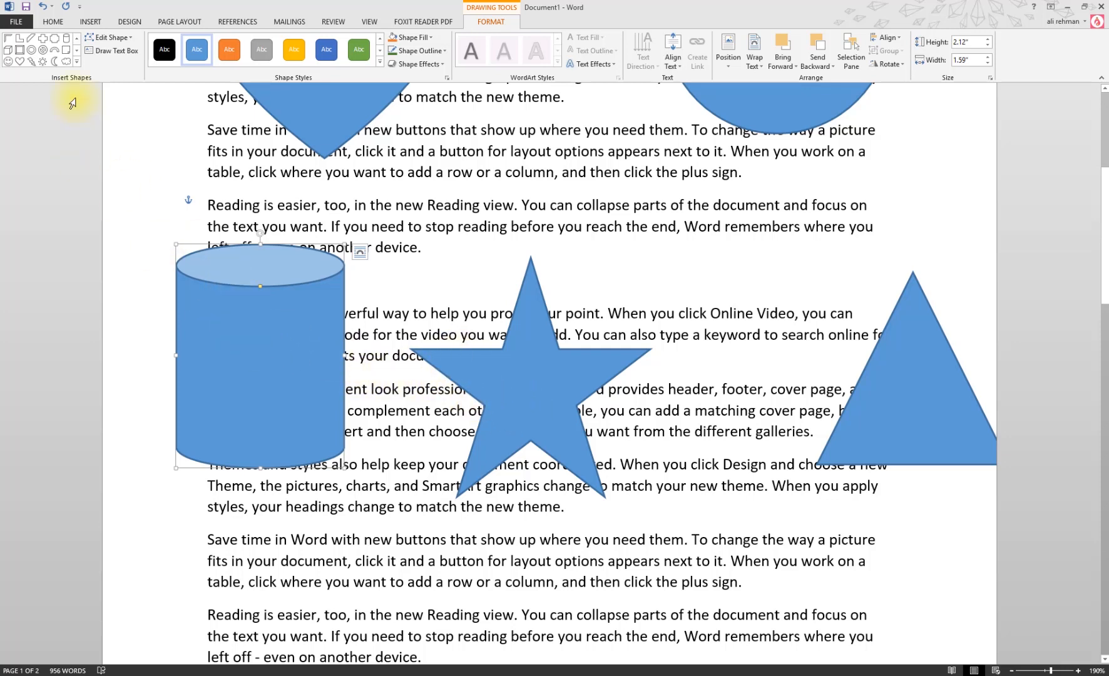
Step: Draw a cross about 1.31" square between the star and the triangle, and shift it slightly down toward the star
left_click(43, 40)
left_click_drag(655, 224, 795, 363)
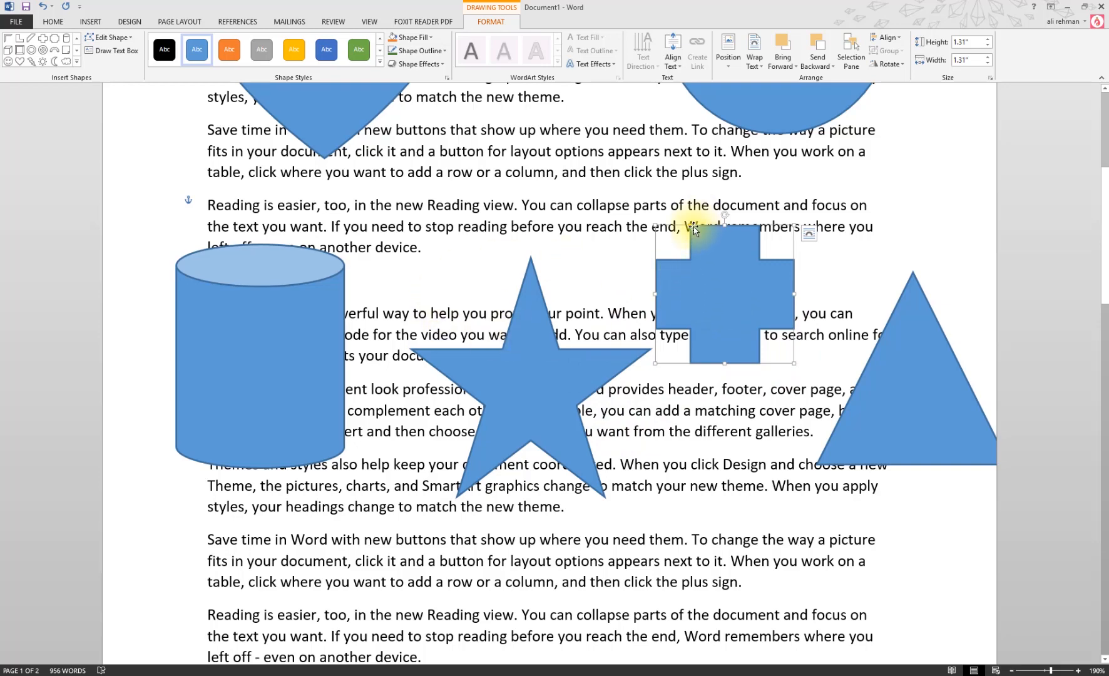
scroll(694, 226, "up", 18)
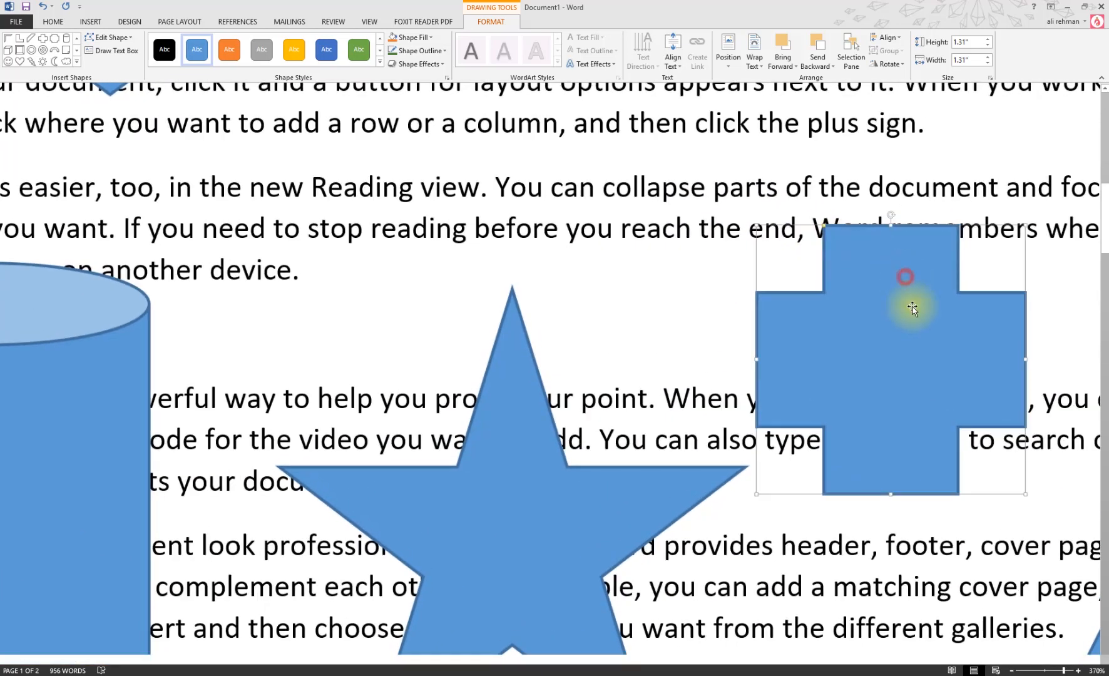
left_click_drag(824, 228, 790, 264)
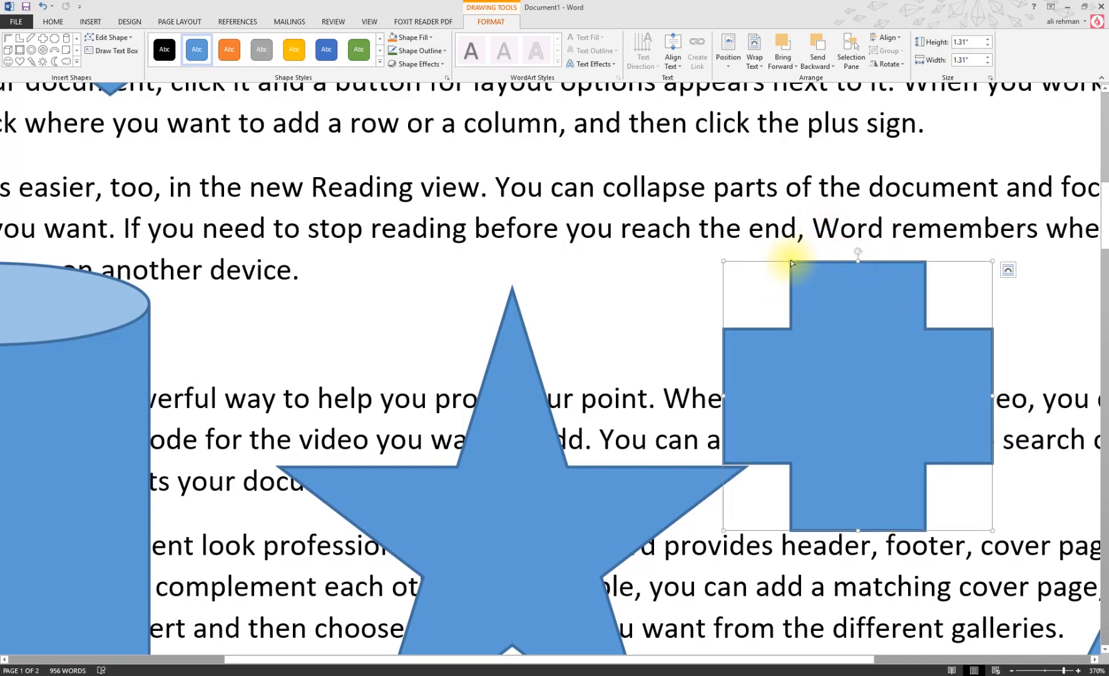
scroll(790, 260, "down", 10)
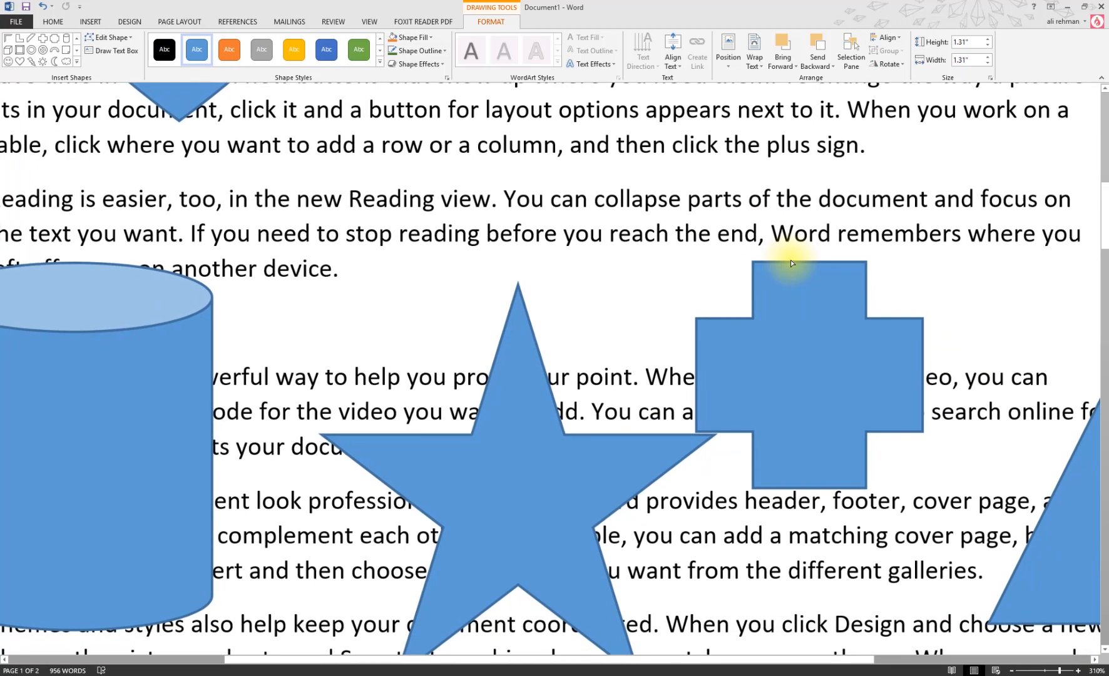
left_click(775, 331)
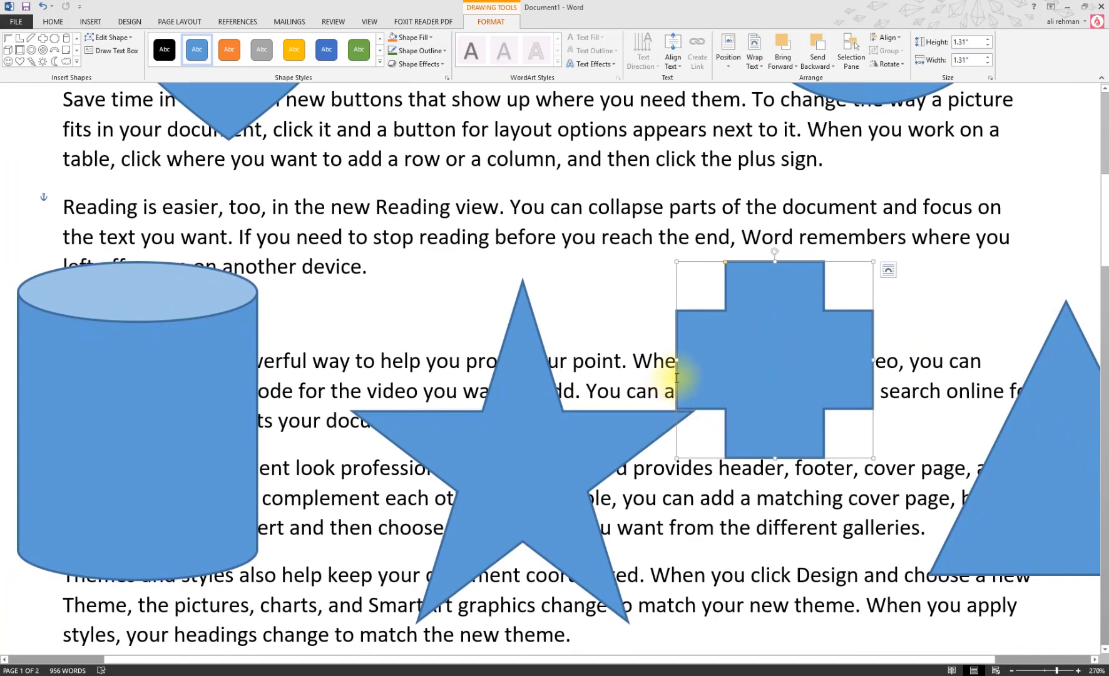
Step: Resize the star to about 2.36" high and 1.88" wide
left_click(509, 420)
scroll(672, 358, "down", 5)
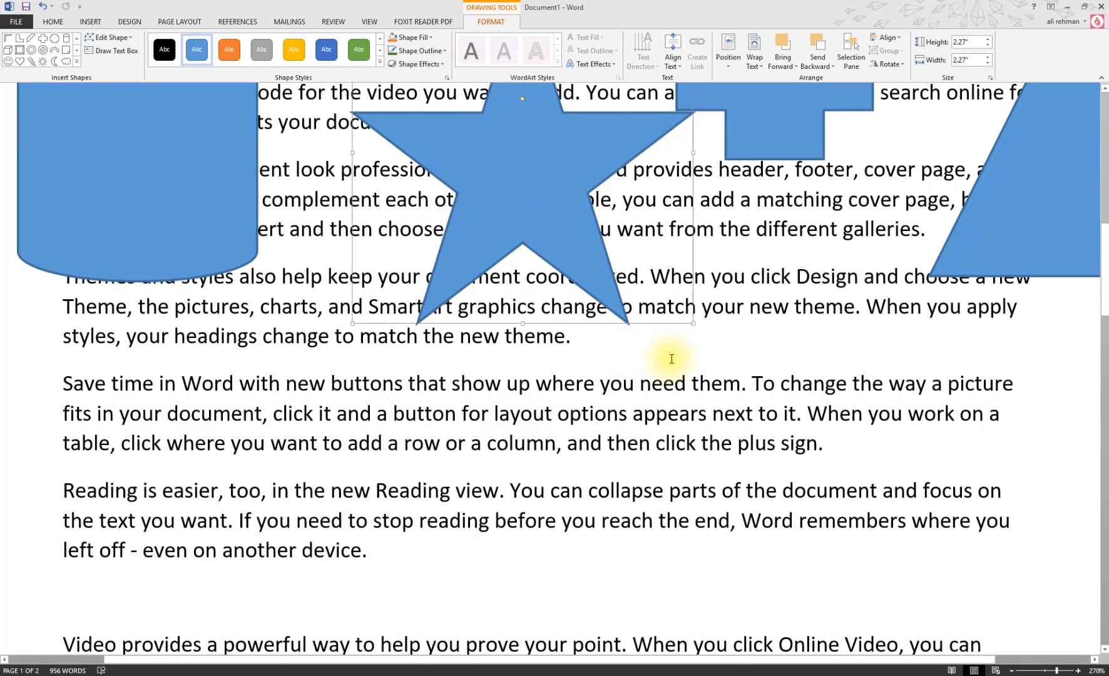
left_click_drag(691, 322, 476, 336)
scroll(453, 403, "up", 4)
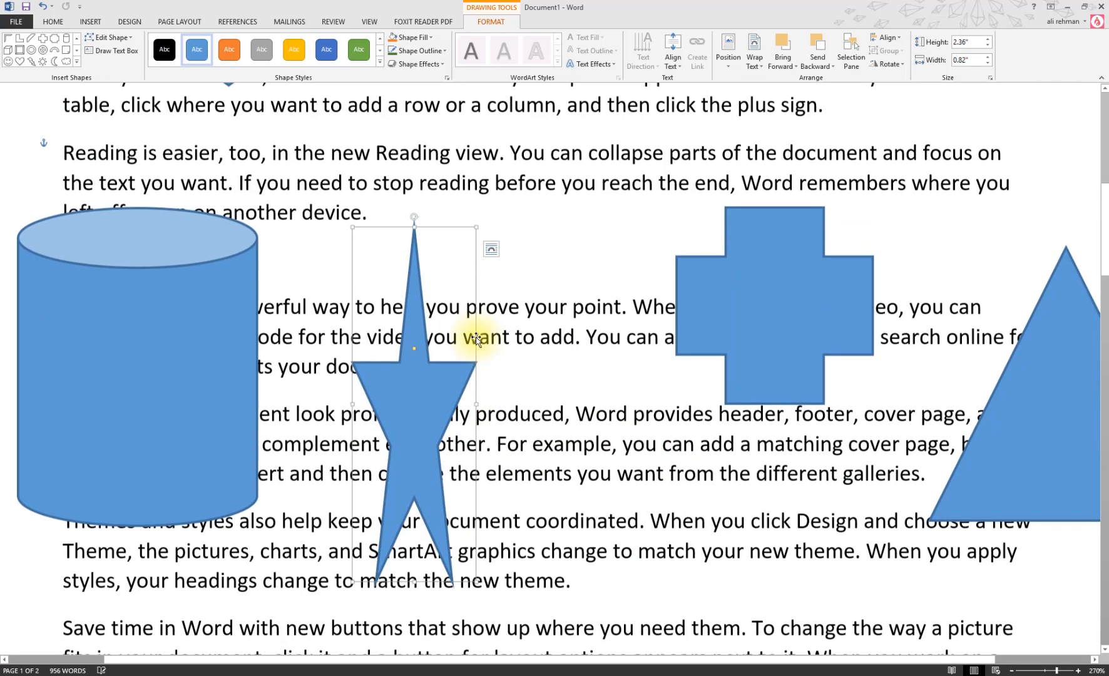
left_click_drag(476, 417, 634, 418)
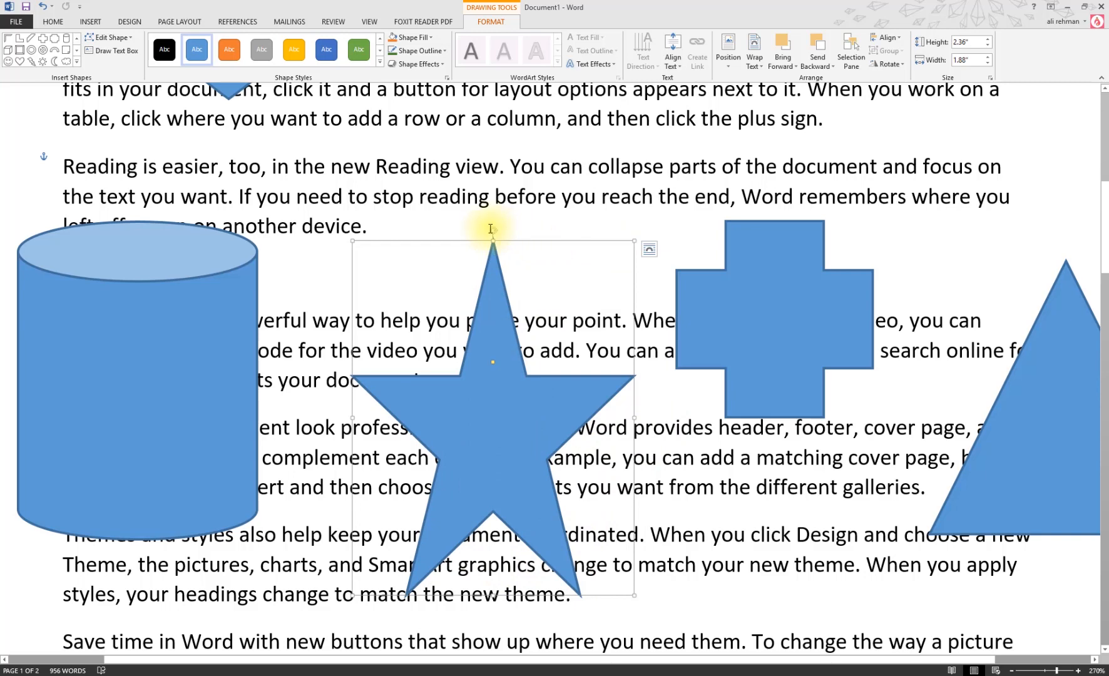
Step: Try rotating the star counterclockwise and undo the rotation
left_click_drag(494, 232, 412, 338)
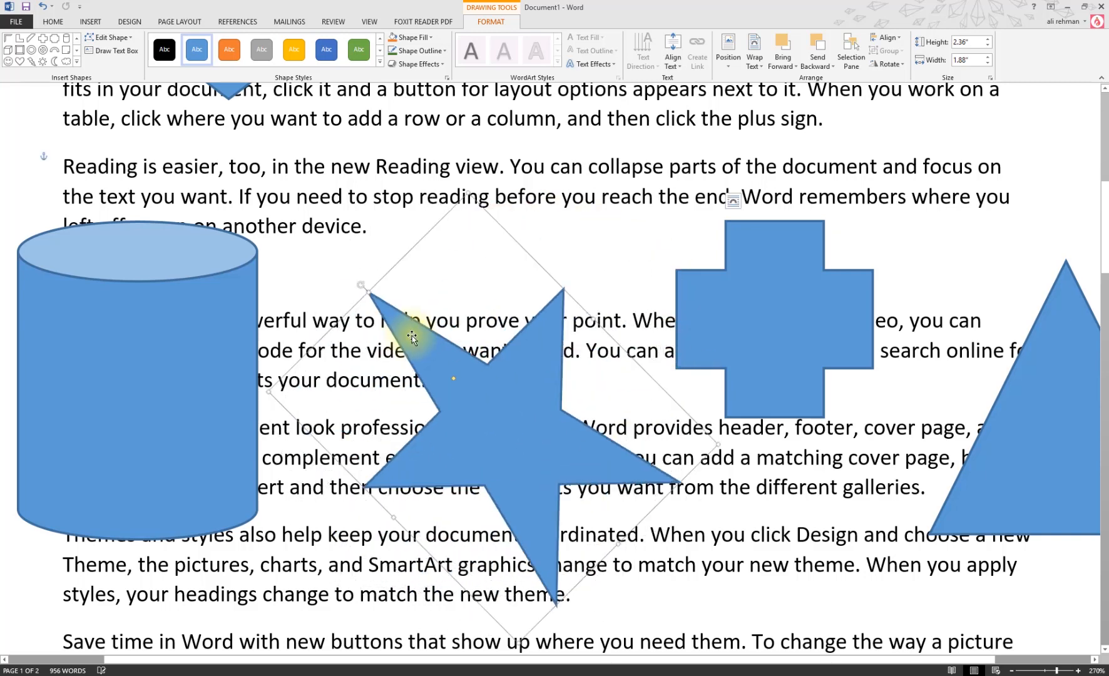
key("ctrl+z")
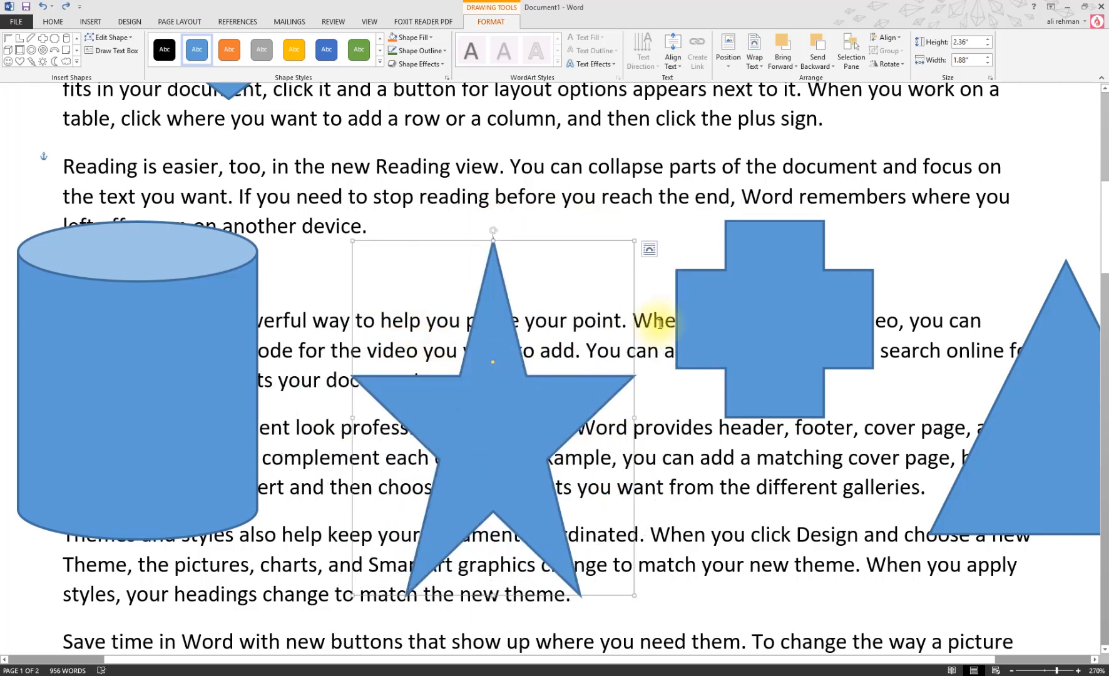
left_click(688, 301)
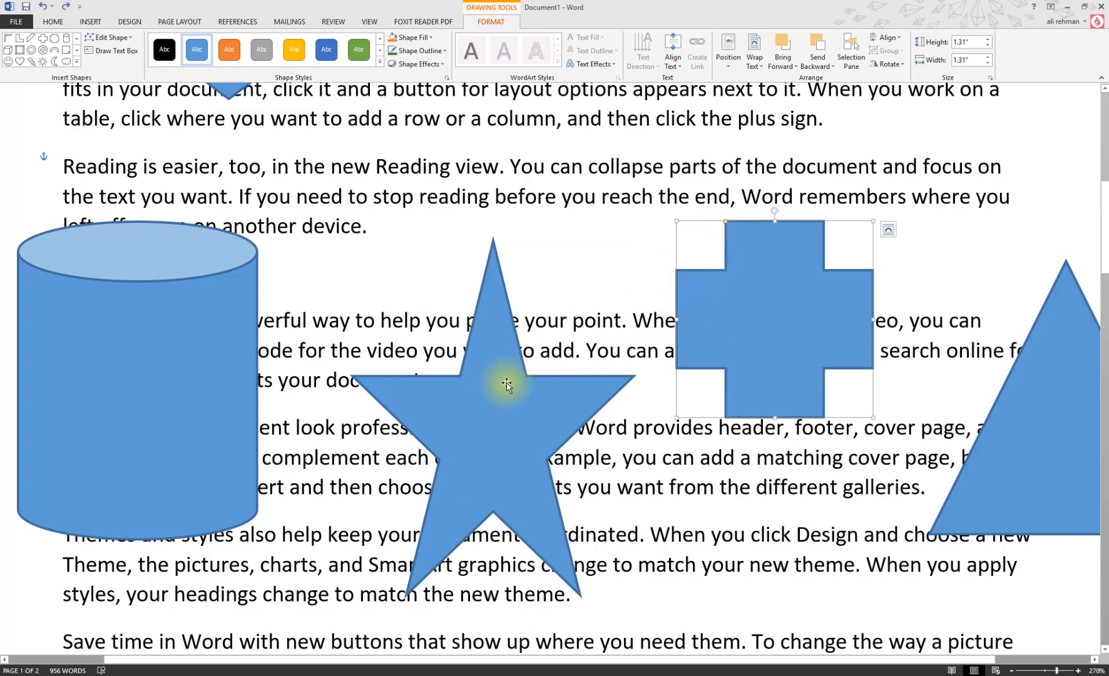
Step: Adjust the star's inner points toward its center so that its arms become thinner
left_click(511, 403)
left_click_drag(494, 365, 507, 388)
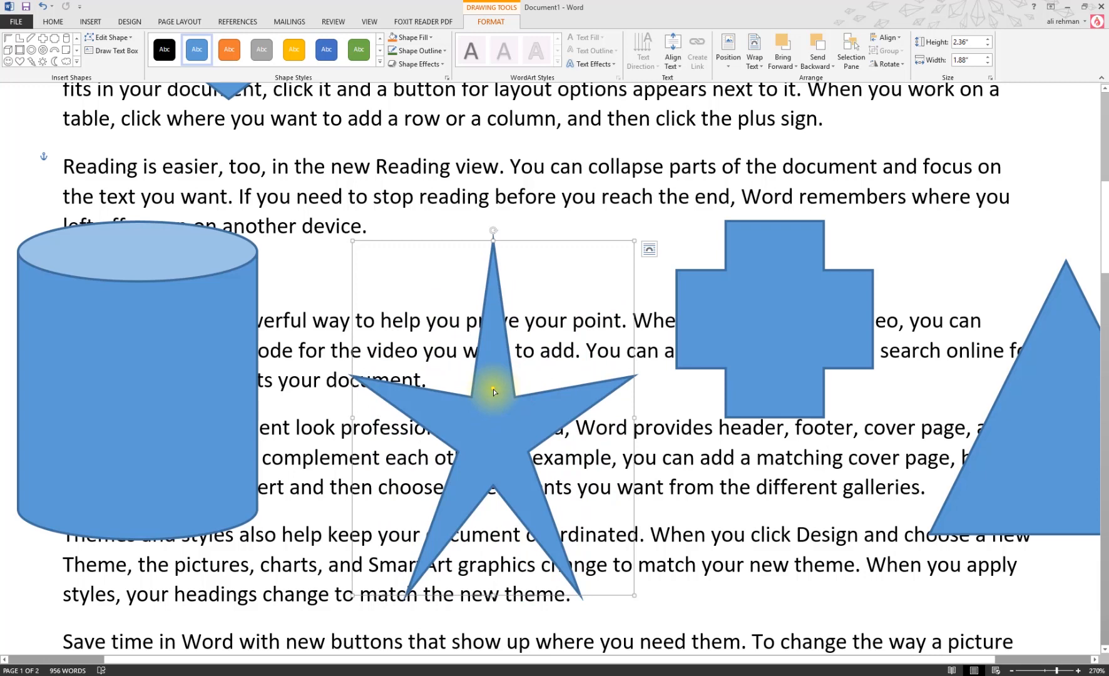
left_click_drag(493, 392, 598, 394)
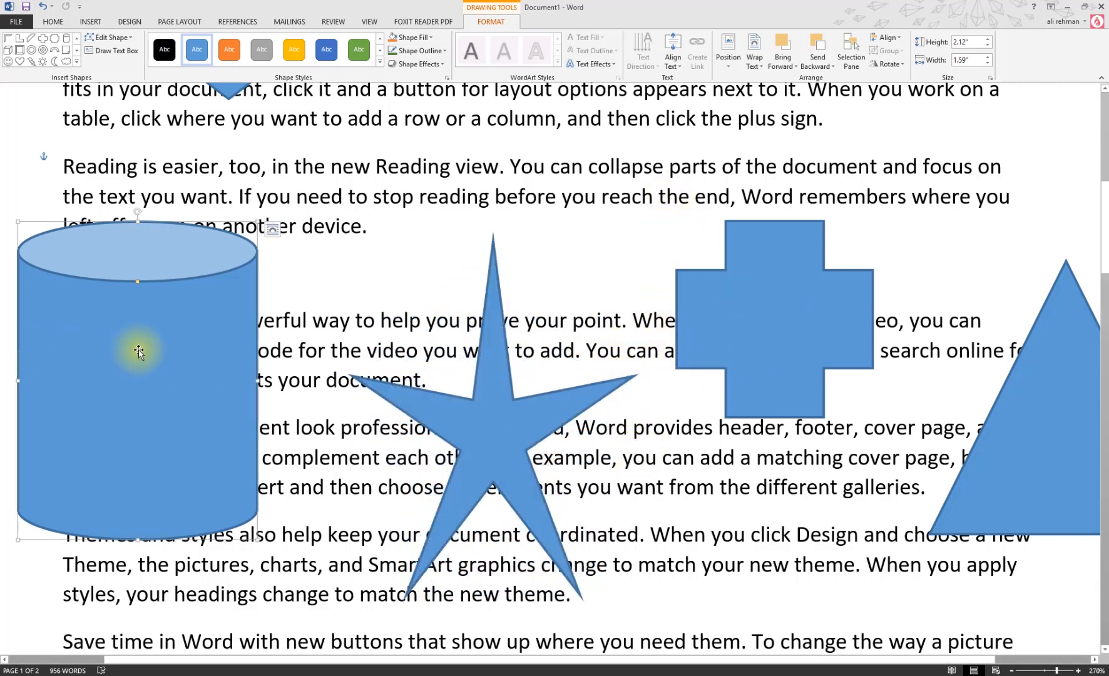
Step: Reshape the cylinder so that its top ellipse becomes deeper
left_click(79, 388)
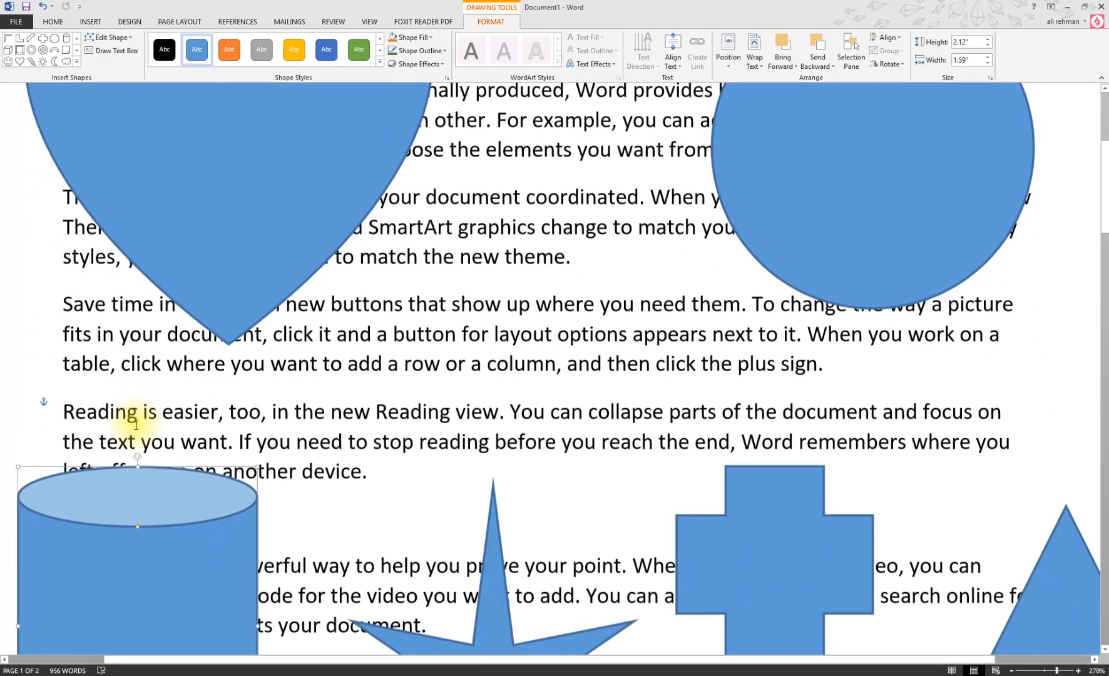
left_click(134, 422)
scroll(125, 435, "down", 3)
left_click(153, 373)
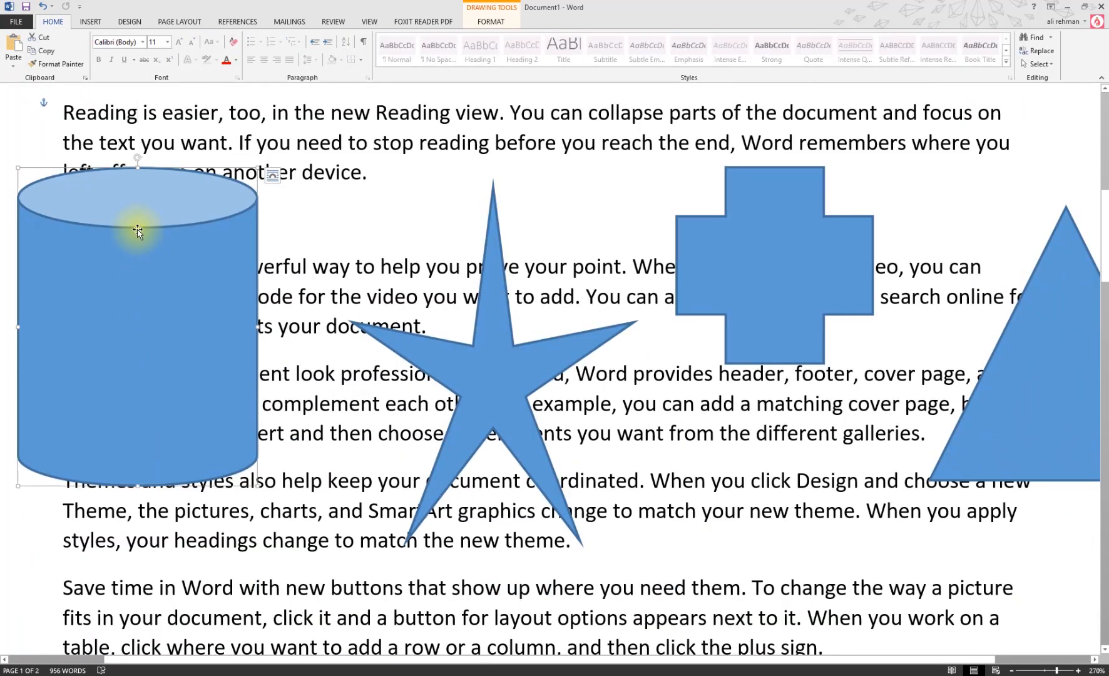
left_click_drag(138, 231, 132, 354)
left_click_drag(130, 424, 141, 259)
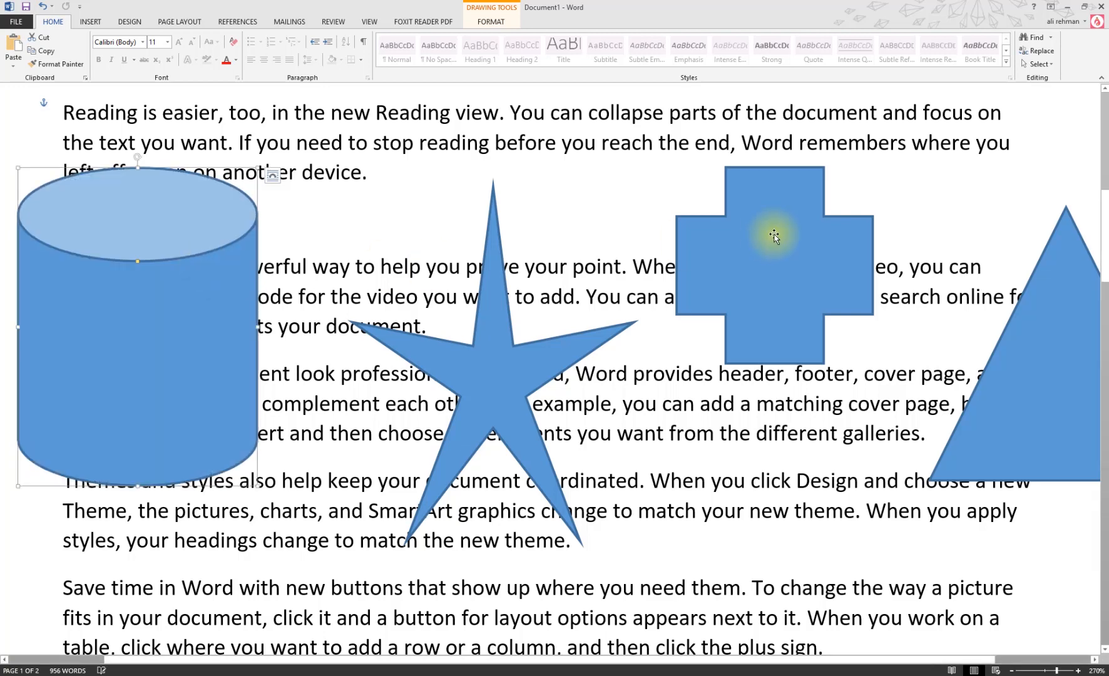
Step: Adjust the cross so that its arms become thinner while its overall size is kept
left_click(780, 245)
left_click_drag(726, 168, 751, 201)
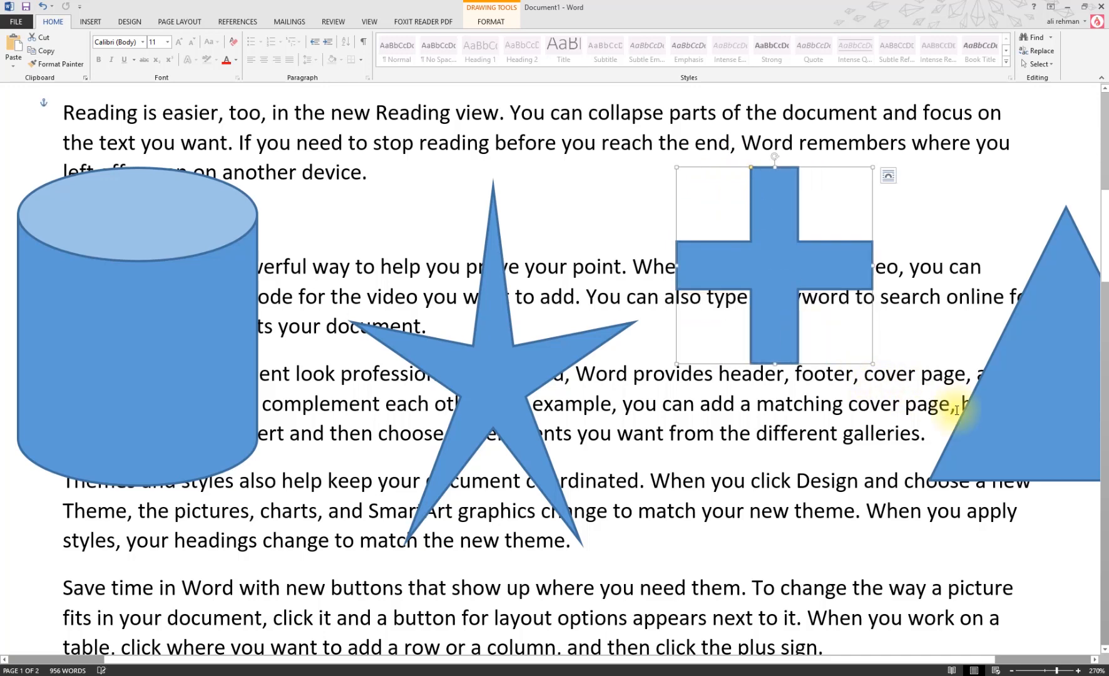
Step: Examine the triangle, the heart and the circle in turn for a yellow adjustment handle
left_click(1009, 428)
left_click_drag(826, 659, 867, 664)
left_click_drag(868, 664, 947, 664)
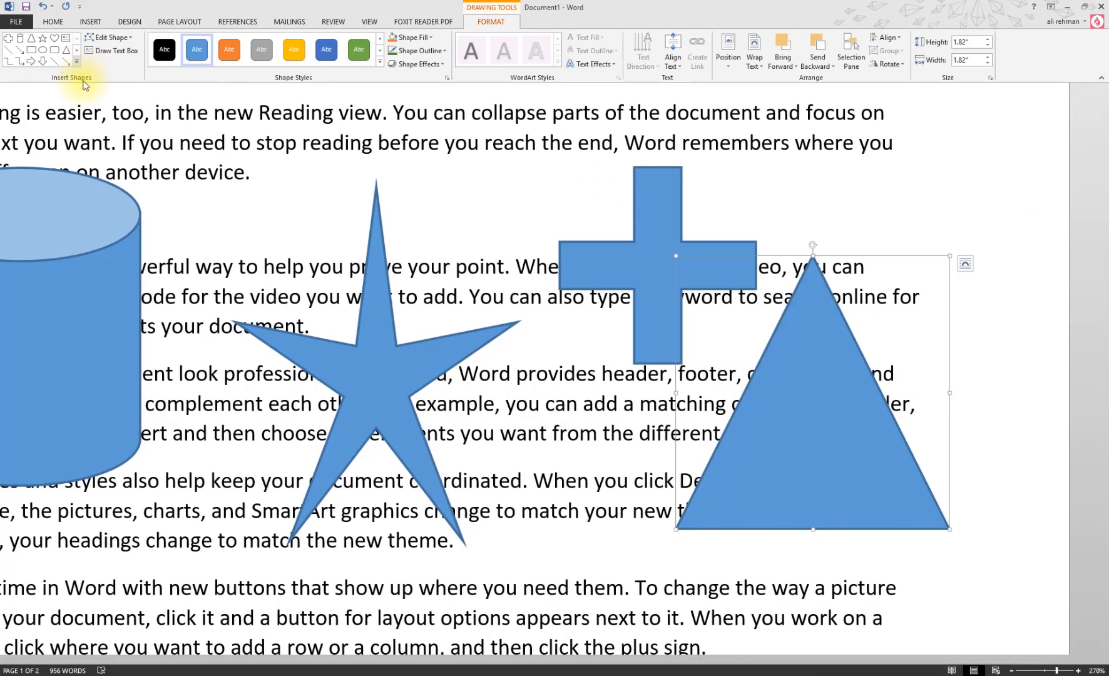
scroll(490, 334, "up", 6)
left_click(252, 390)
scroll(201, 426, "down", 5)
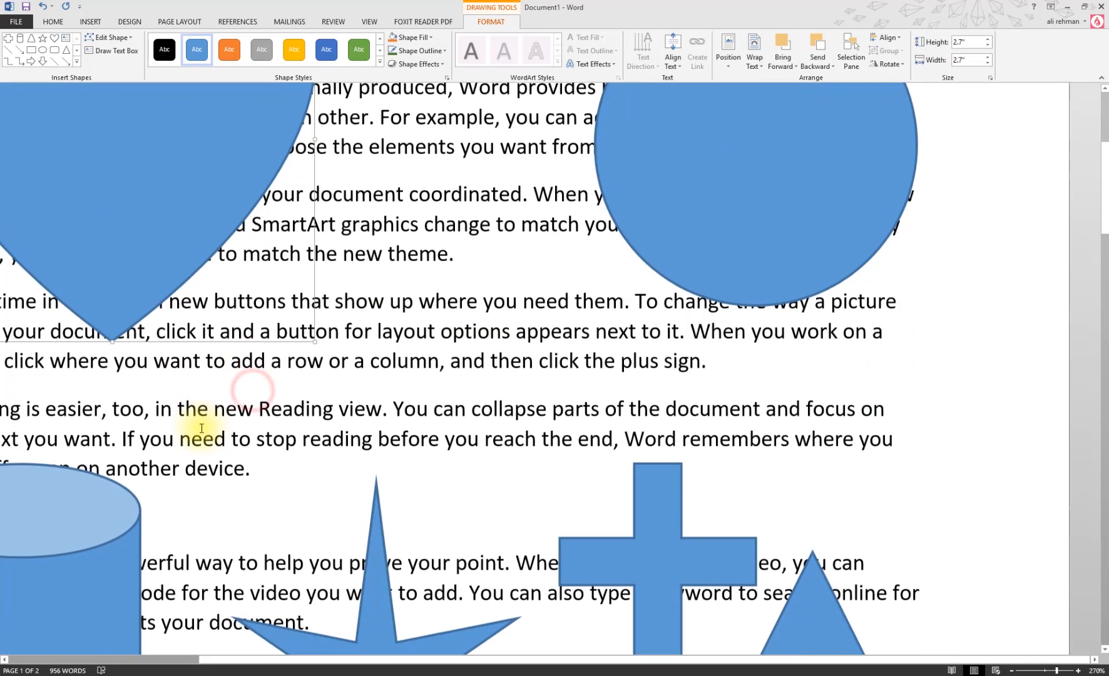
scroll(638, 371, "up", 4)
left_click(717, 369)
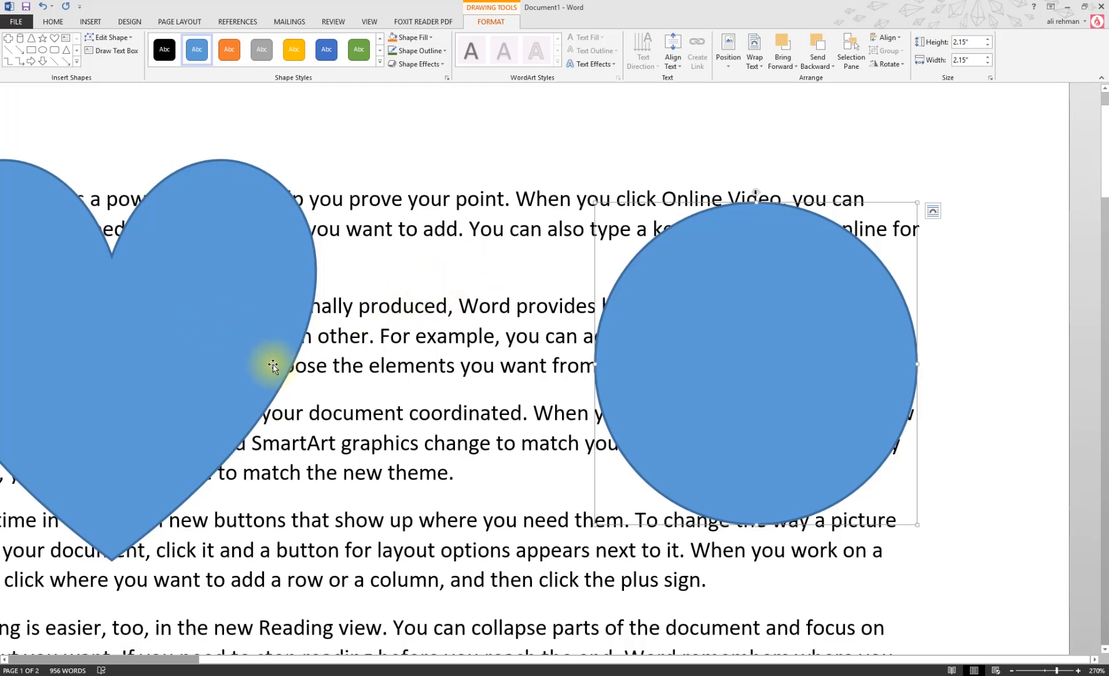
Step: Move the heart right across the text, and then back up and left toward the page margin
scroll(300, 369, "down", 4)
left_click_drag(199, 319, 266, 320)
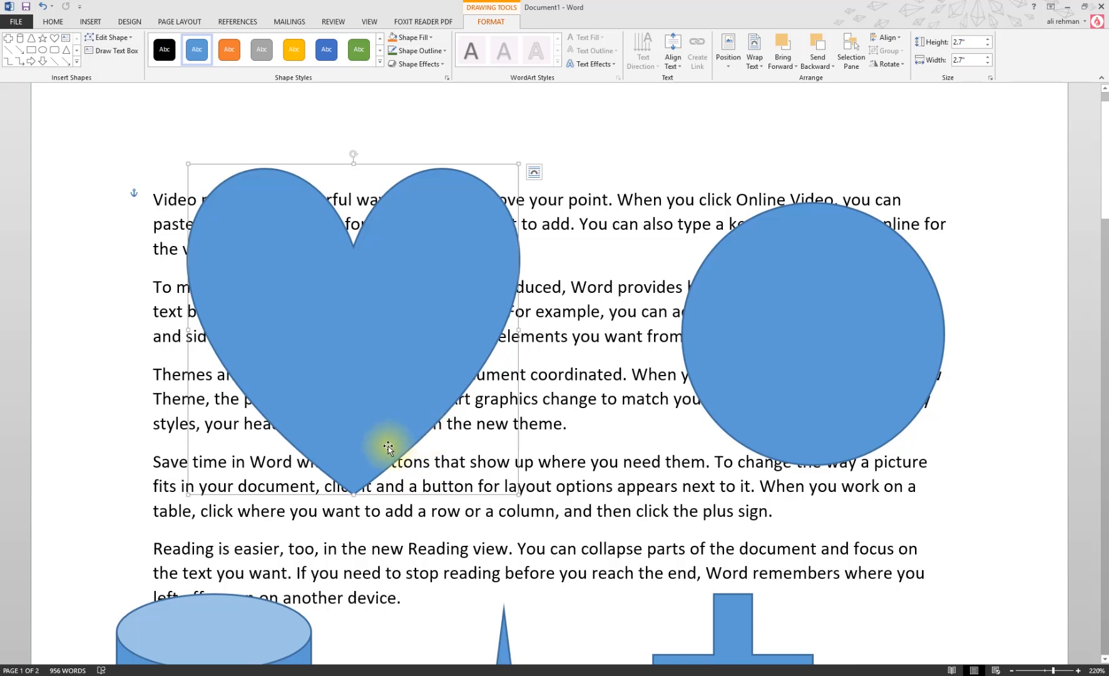
left_click_drag(366, 379, 314, 330)
Step: Move the triangle down and left so that it sits below the cross
scroll(372, 380, "down", 3)
scroll(371, 380, "down", 5)
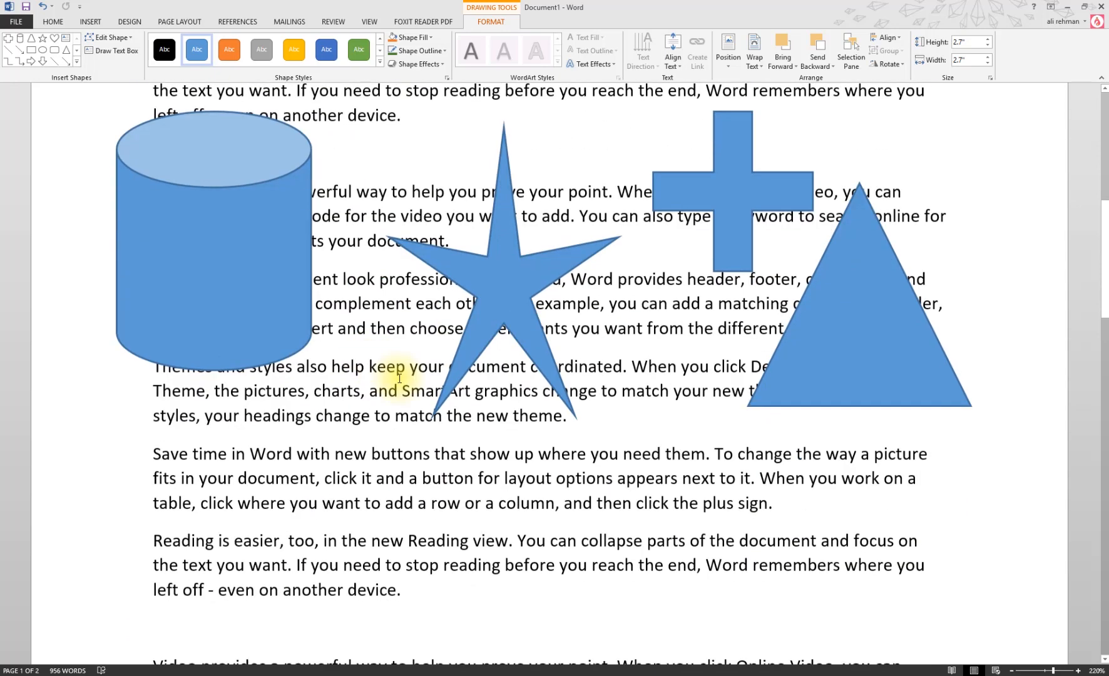
left_click(731, 202)
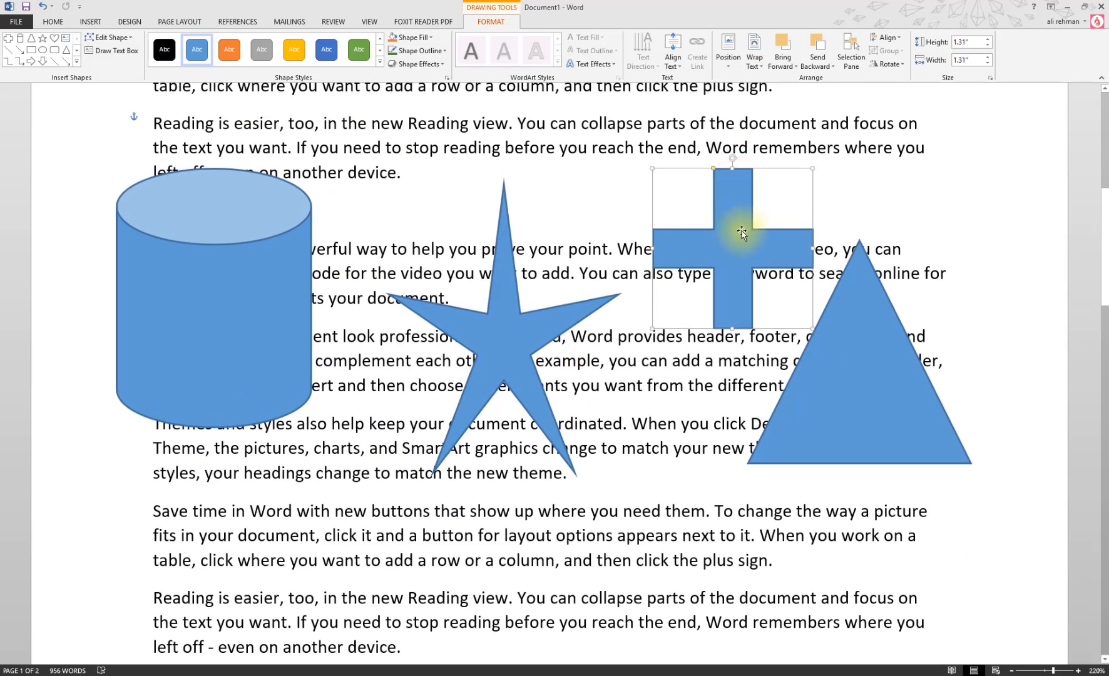
left_click(842, 352)
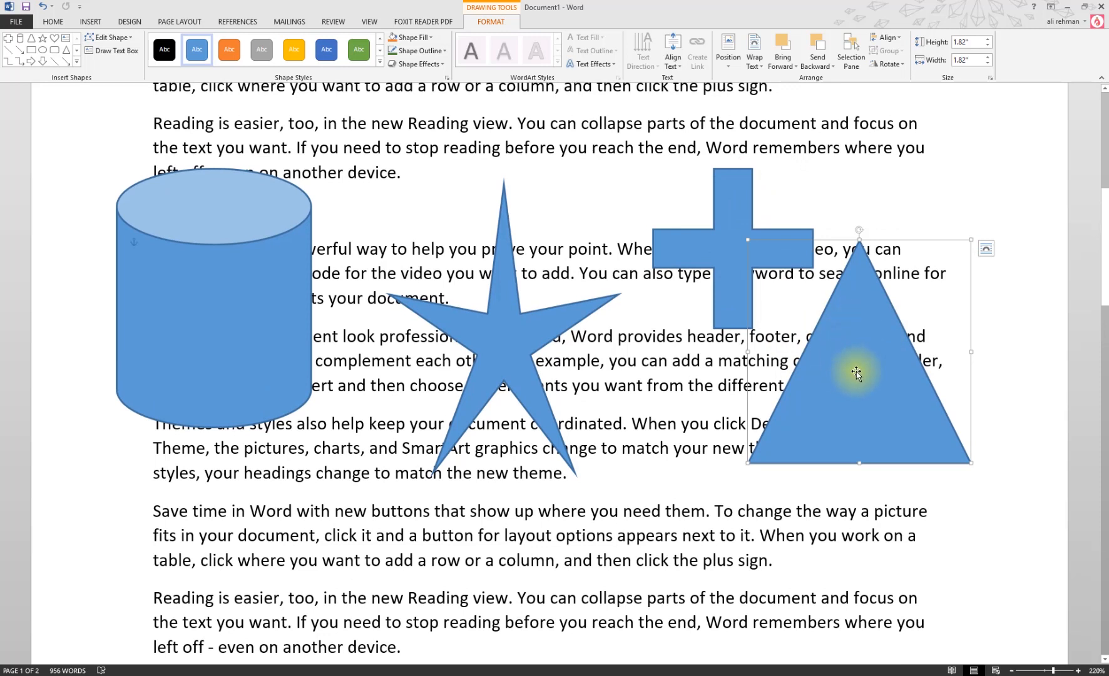
left_click_drag(859, 370, 693, 480)
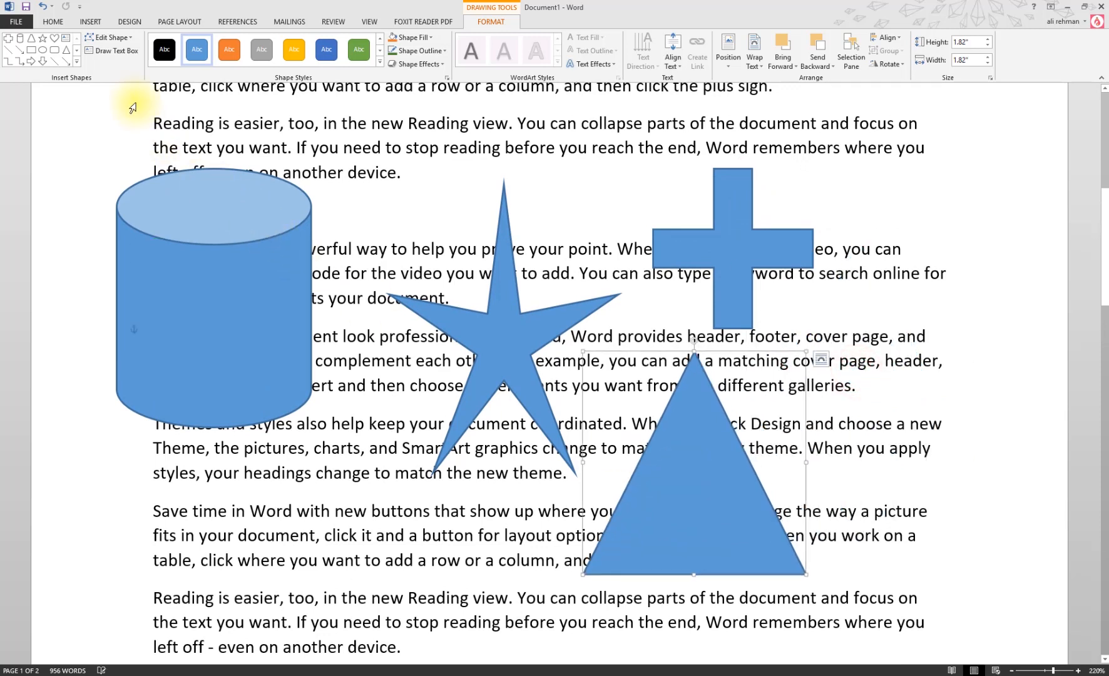
Step: Change the triangle into a left block arrow
left_click(109, 37)
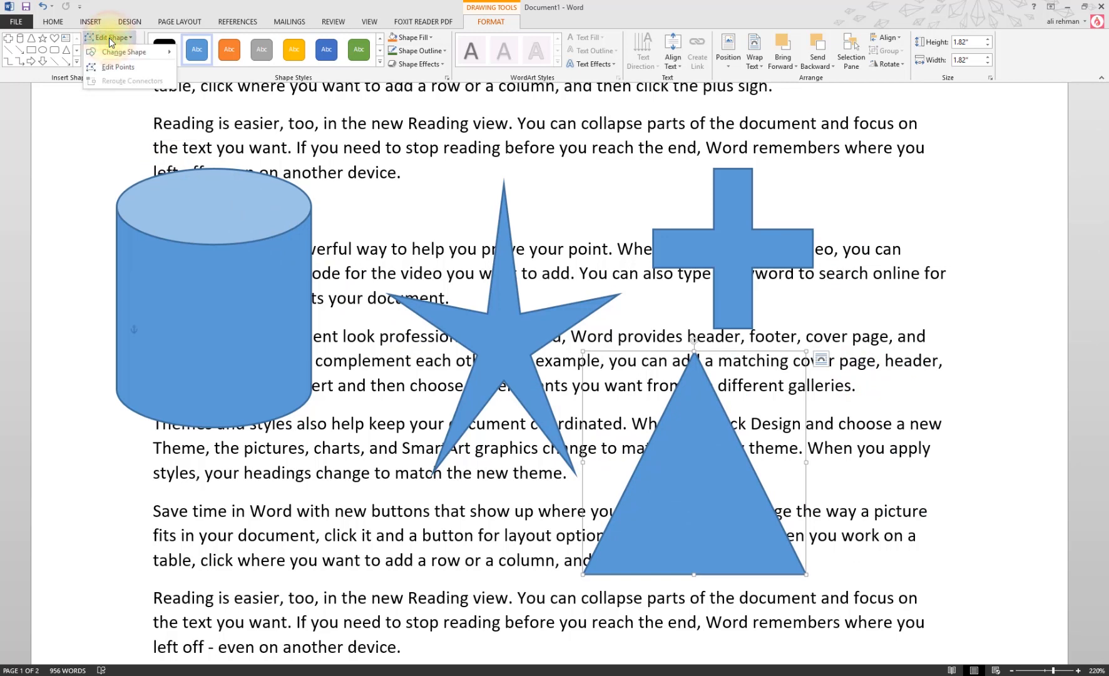
mouse_move(114, 54)
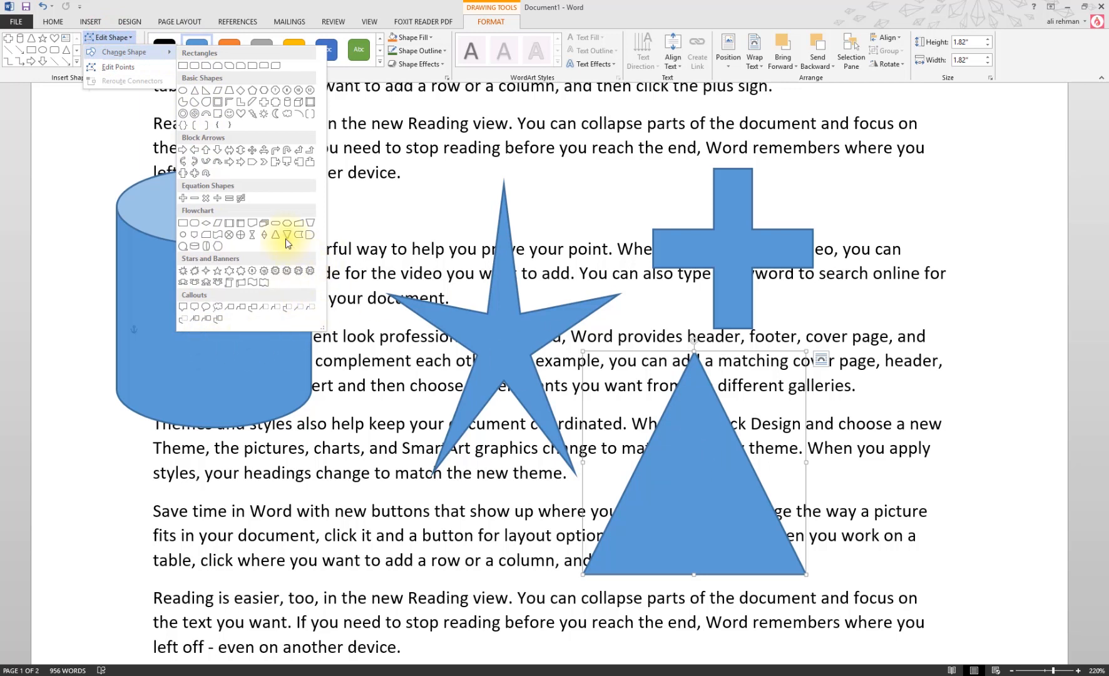
left_click(195, 150)
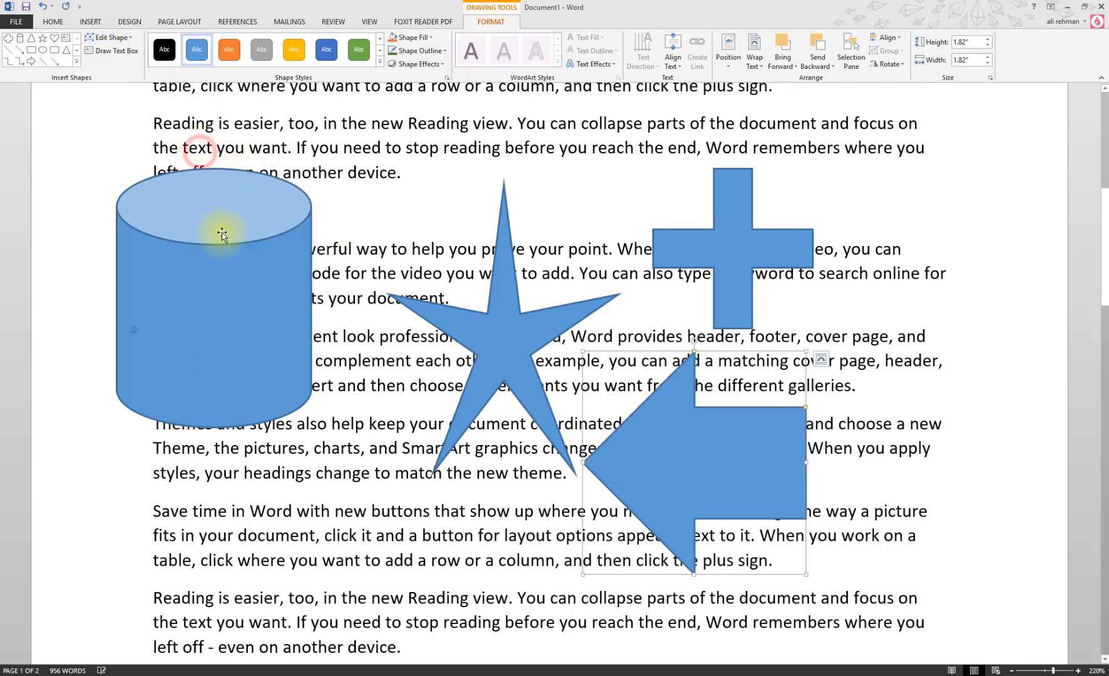
Step: Shift the left arrow slightly up and right, and reshape it with a thinner shaft and a shorter head
left_click_drag(727, 448, 800, 428)
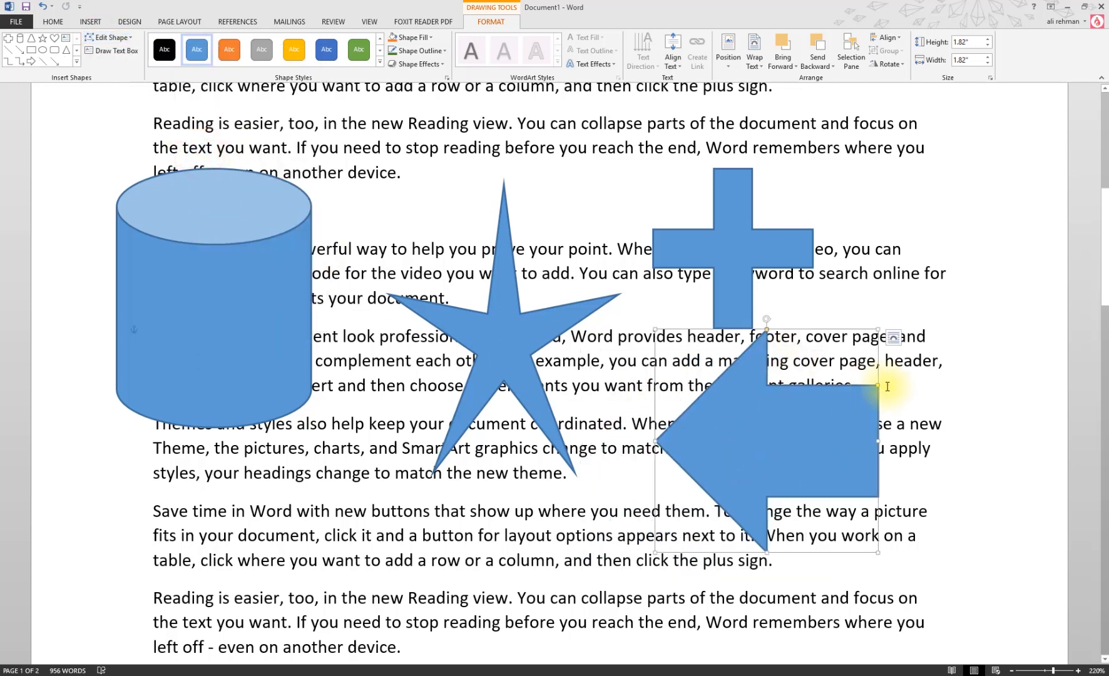
left_click_drag(878, 386, 813, 414)
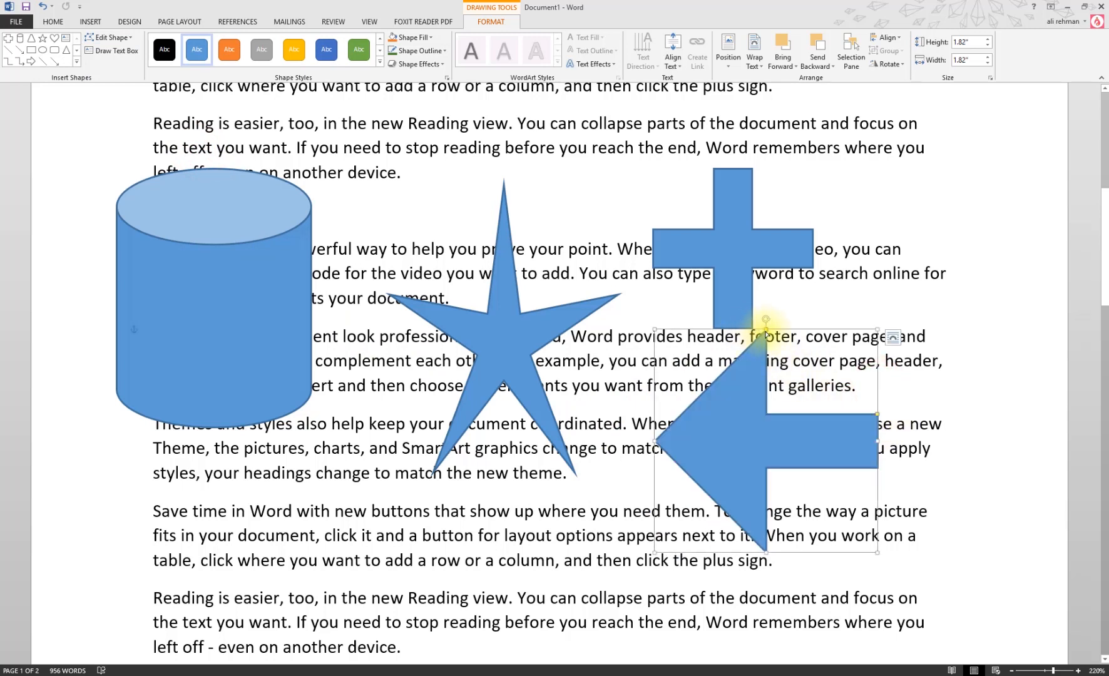
left_click_drag(767, 333, 784, 356)
Step: Move the heart and the circle down the page, clear of the first paragraph
scroll(852, 425, "up", 7)
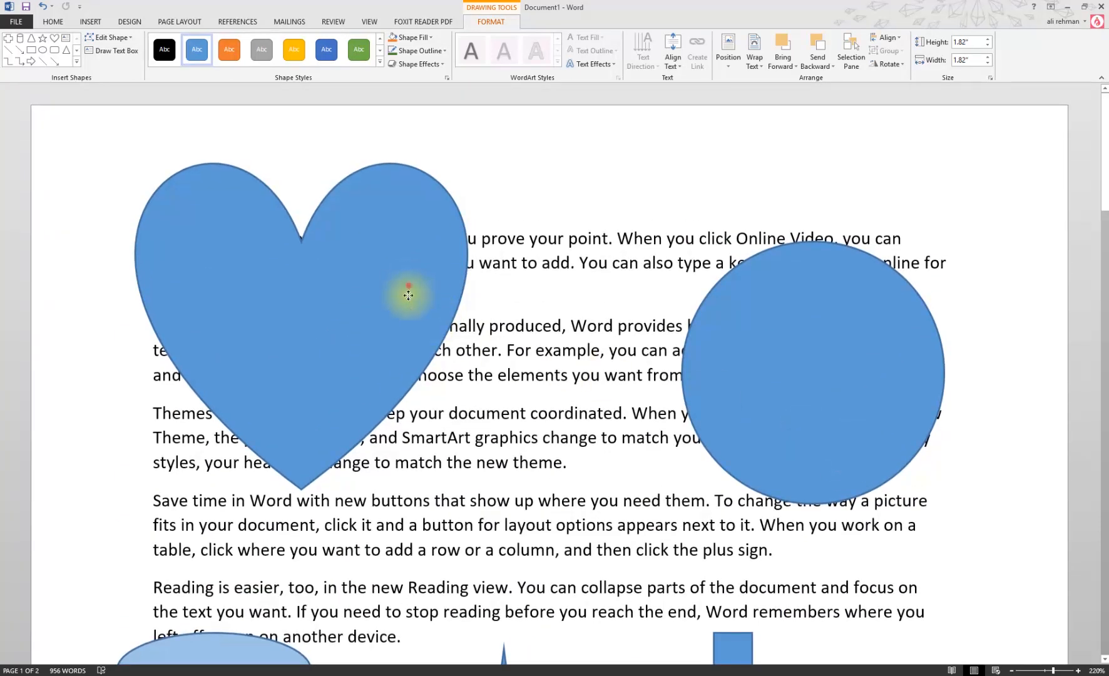
left_click_drag(408, 295, 423, 514)
left_click_drag(783, 338, 786, 465)
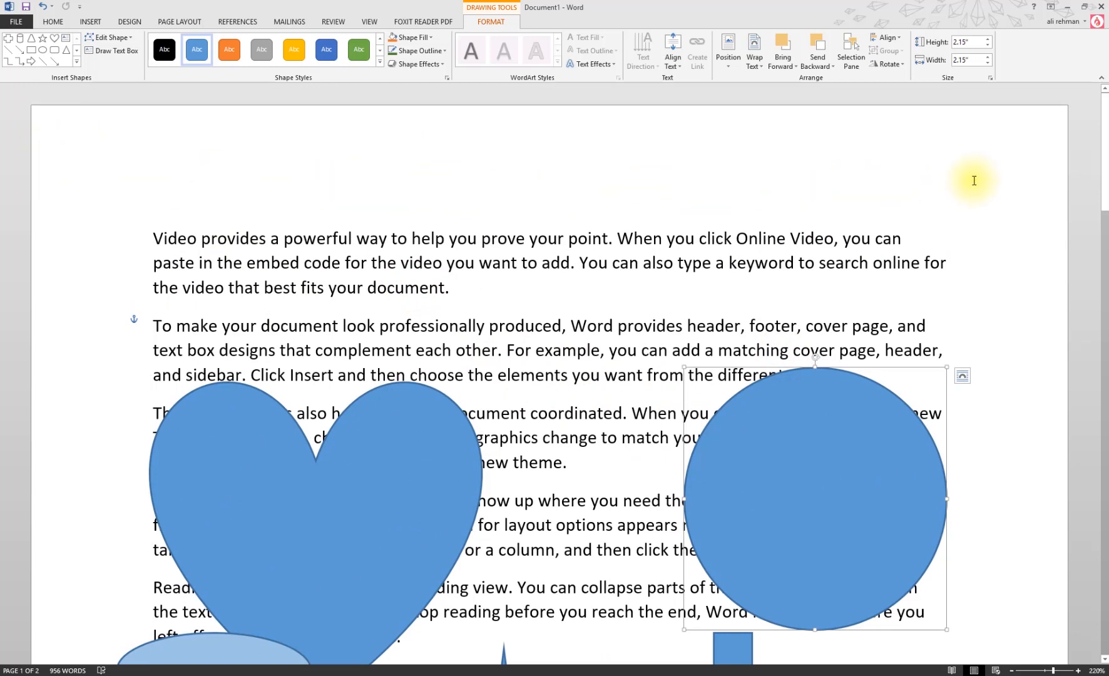
Step: Draw a rectangle about 8.49" wide and 0.85" high across the top of the page and remove its outline
left_click(29, 52)
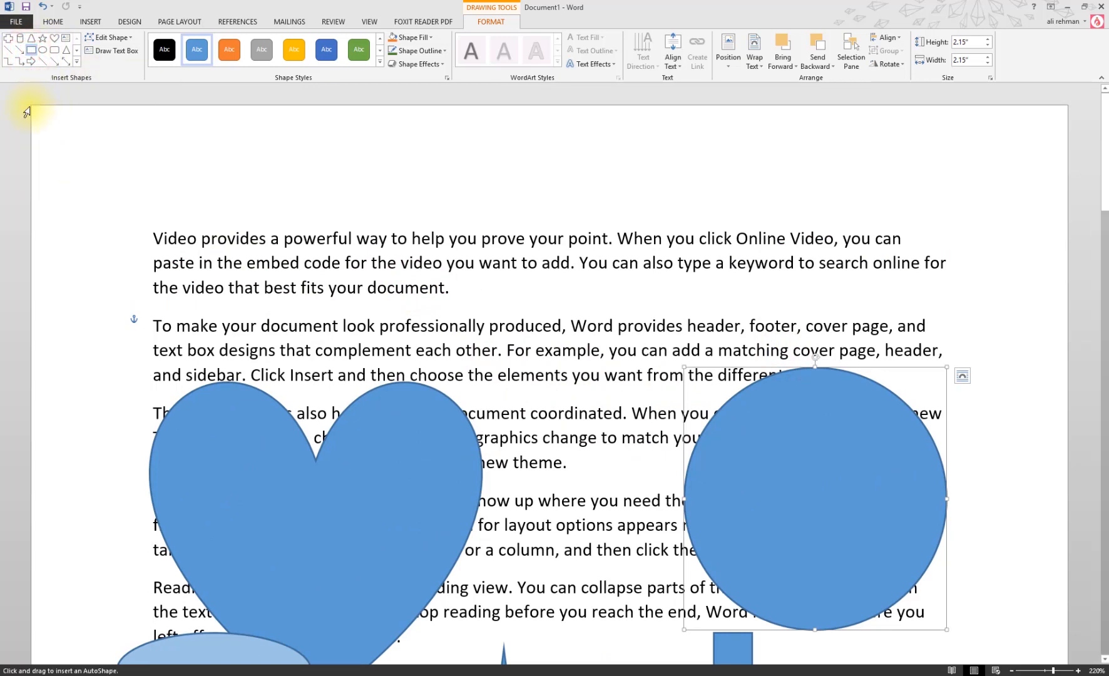
left_click_drag(31, 106, 1064, 208)
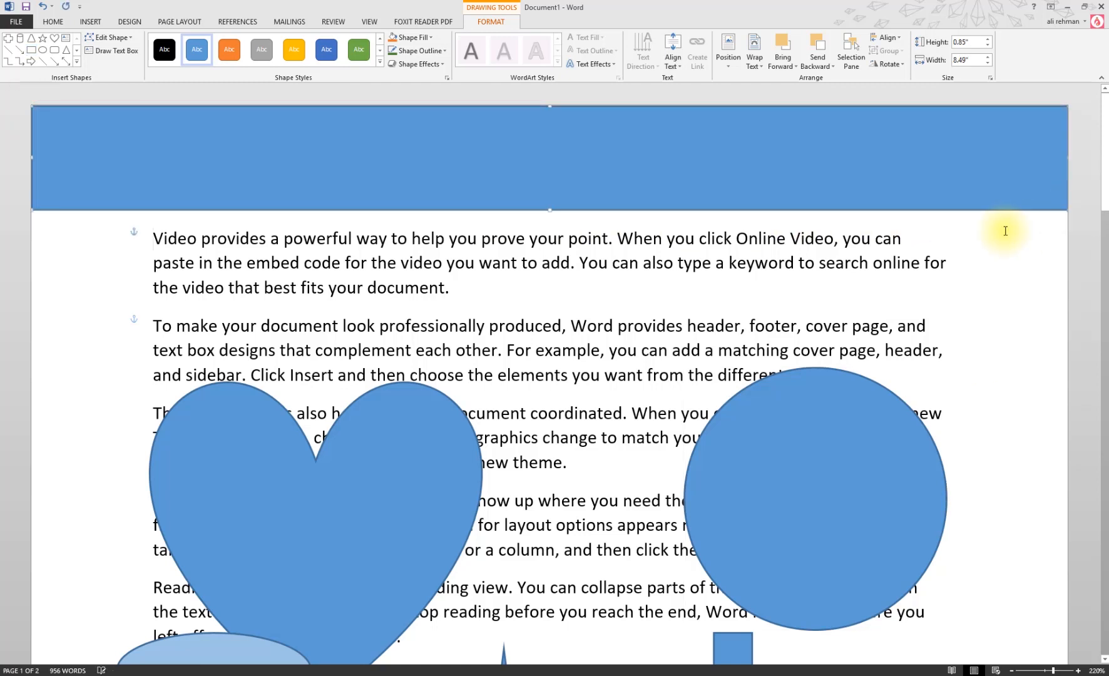
left_click(419, 51)
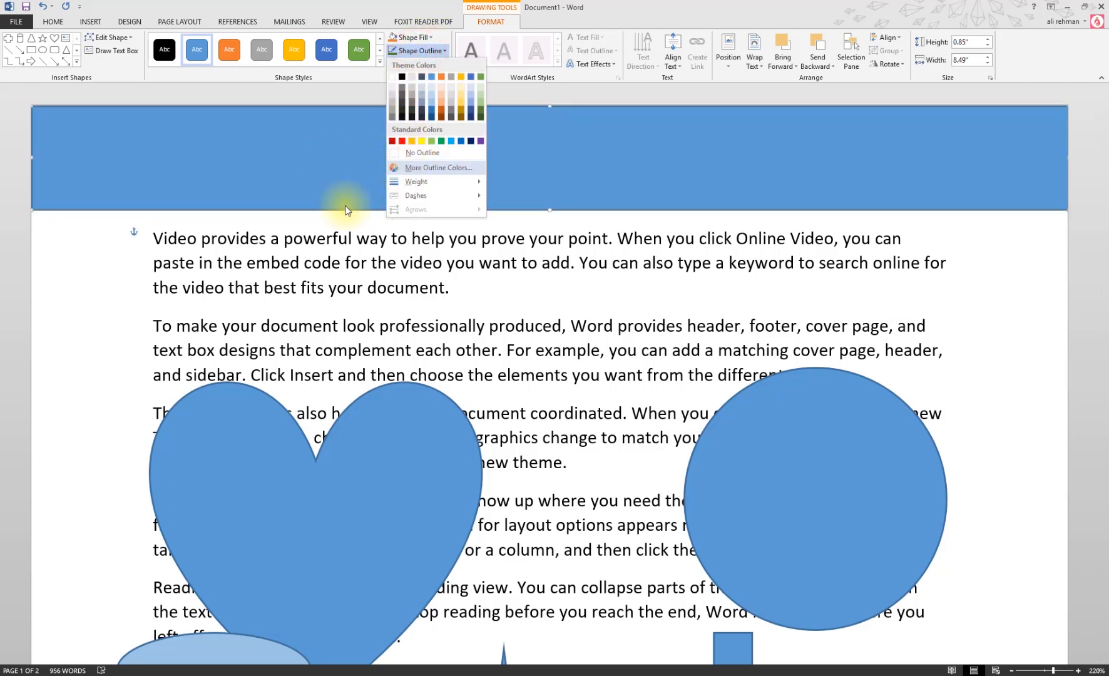
left_click(467, 158)
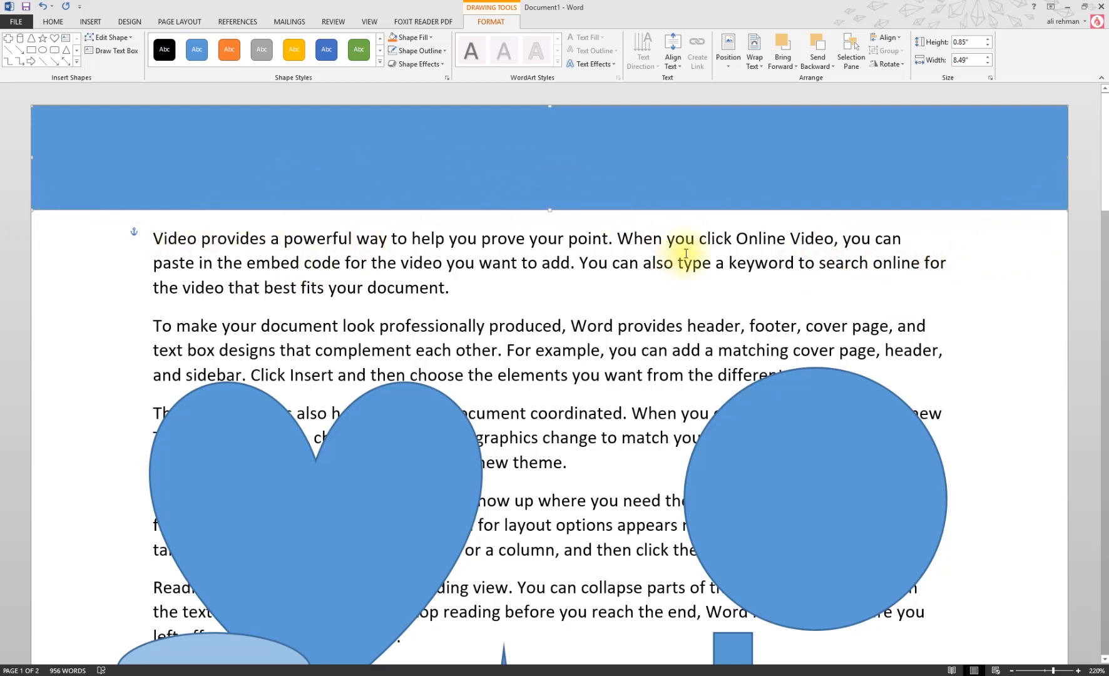
left_click(117, 37)
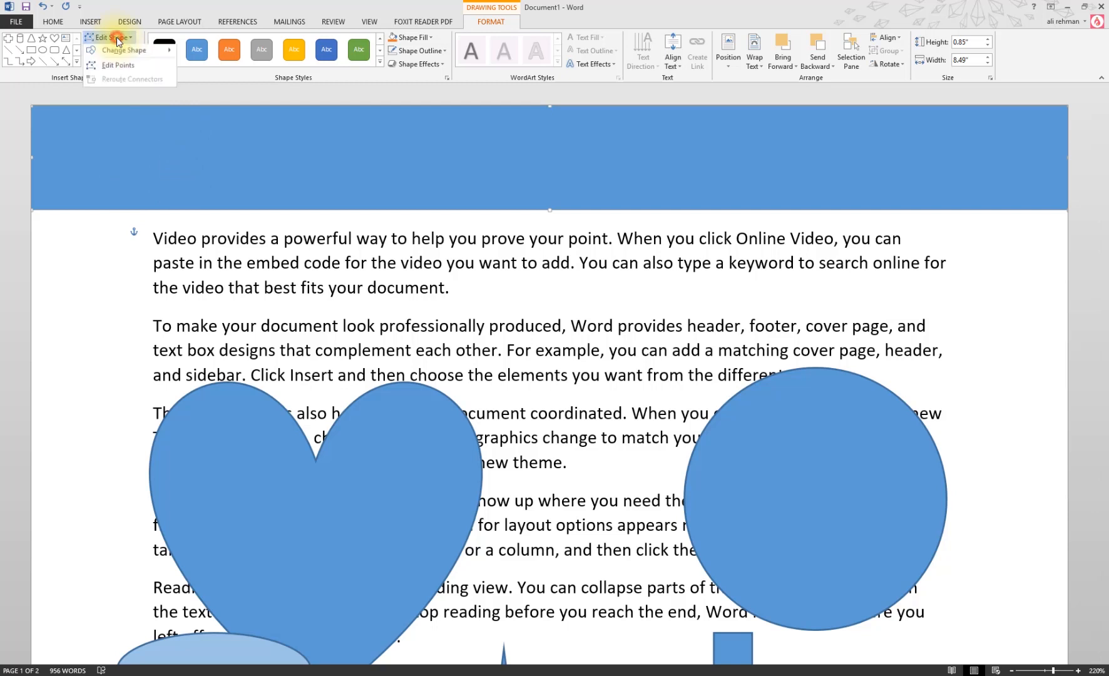
left_click(114, 72)
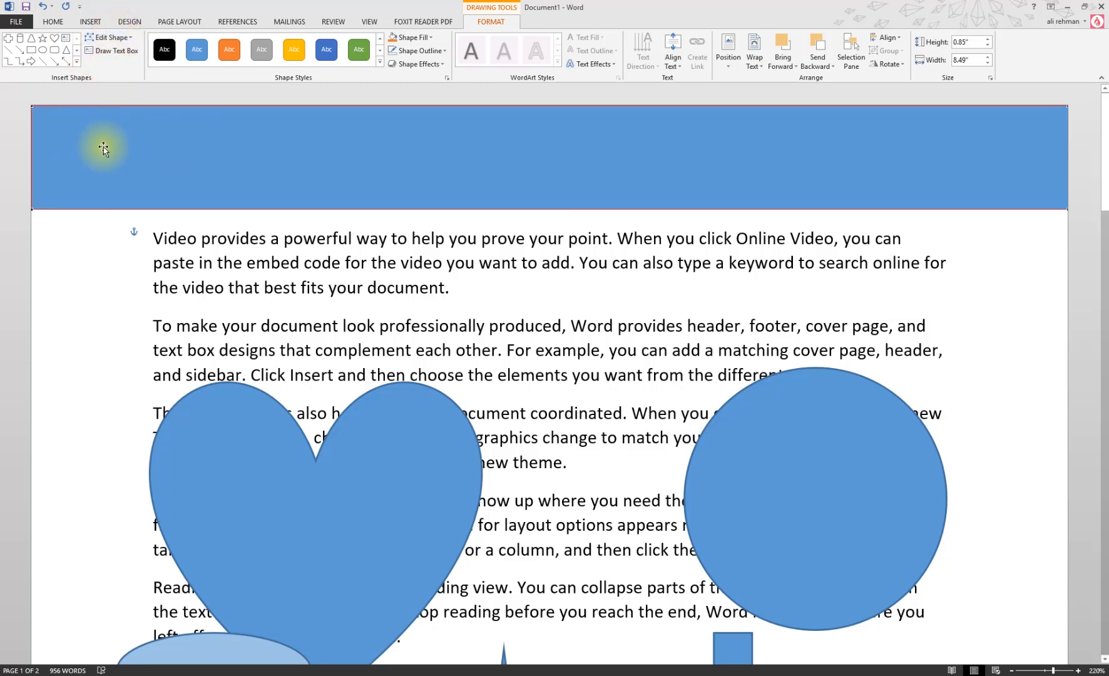
left_click(379, 459)
Step: Edit the circle's points, pulling its top point down inside the shape and its left point outward up and left
scroll(371, 425, "down", 5)
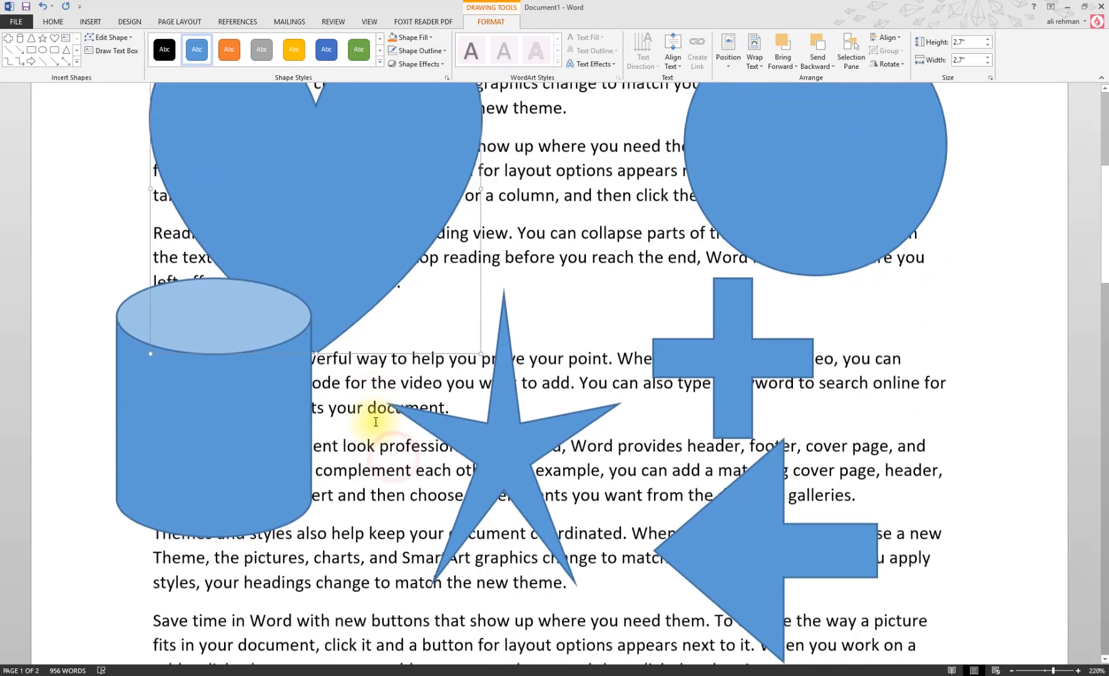
scroll(356, 259, "up", 2)
left_click(917, 288)
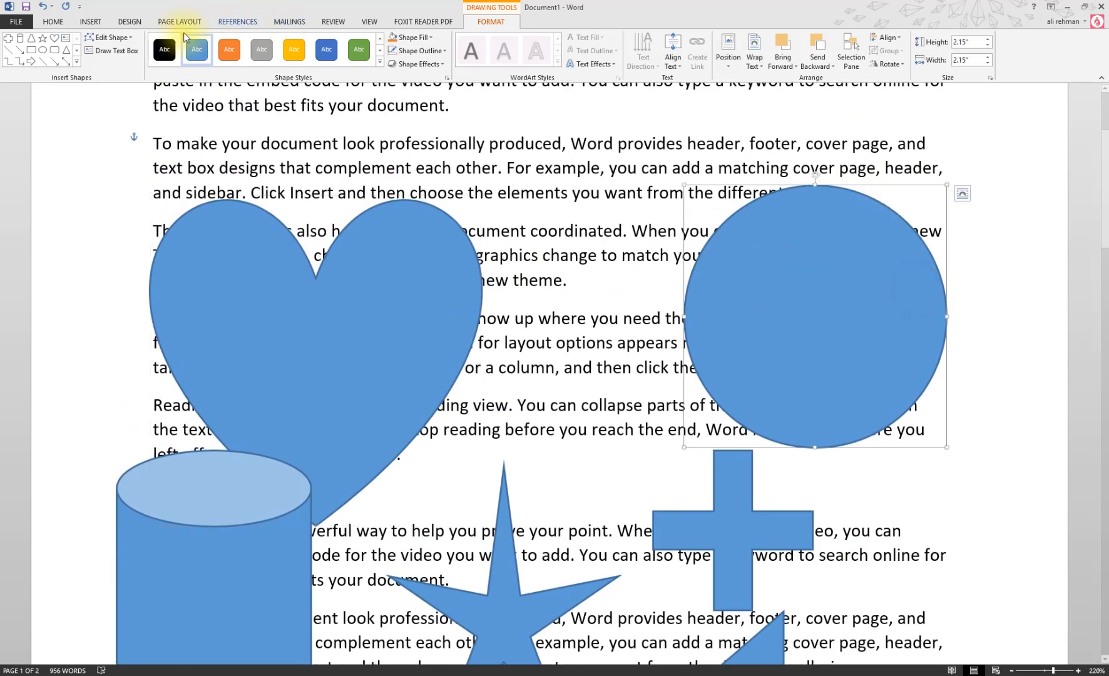
left_click(109, 38)
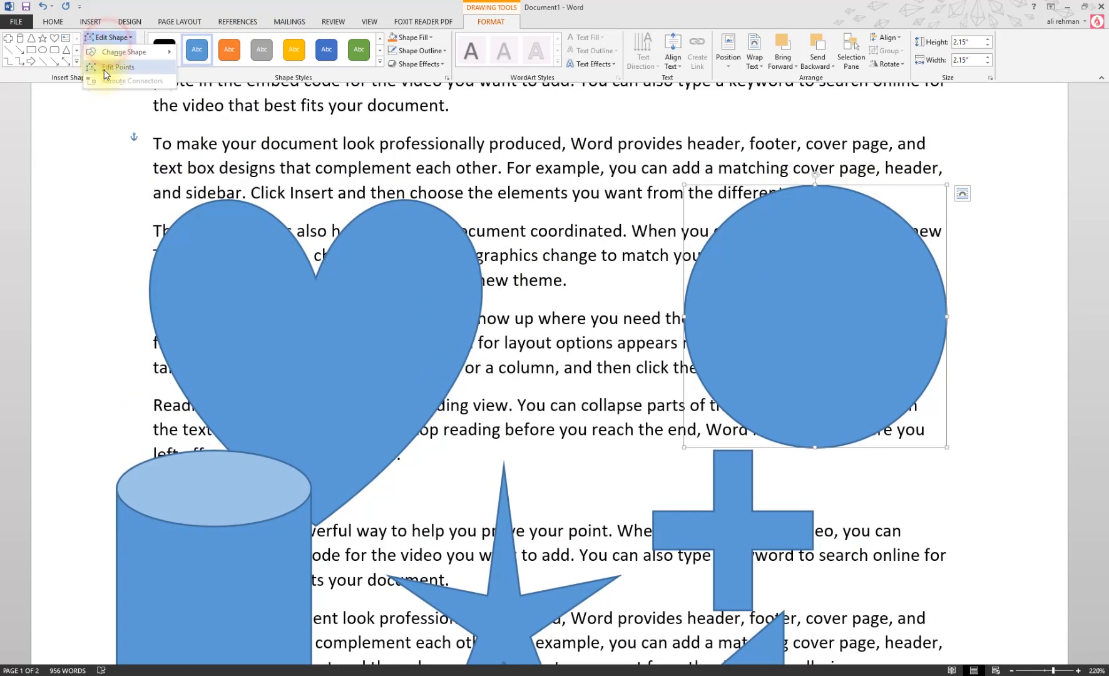
left_click(115, 72)
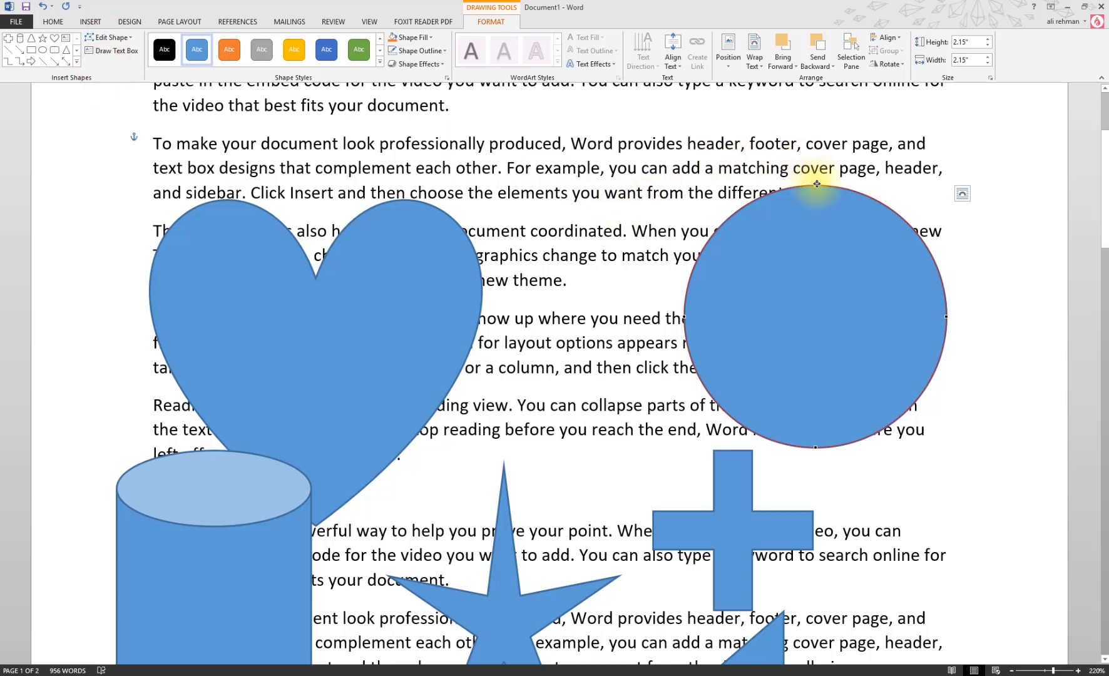
left_click_drag(817, 185, 814, 366)
left_click_drag(683, 316, 604, 237)
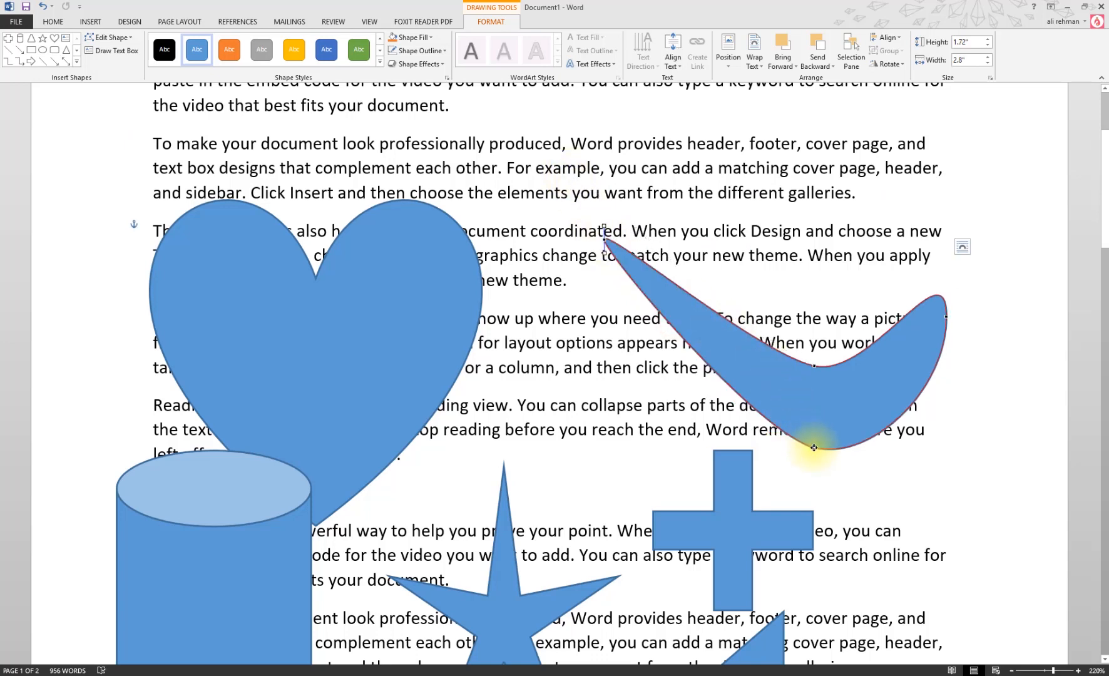
Step: Move the reshaped circle's bottom point left, its inner top point up, and its right point down and inward
left_click_drag(815, 447, 686, 445)
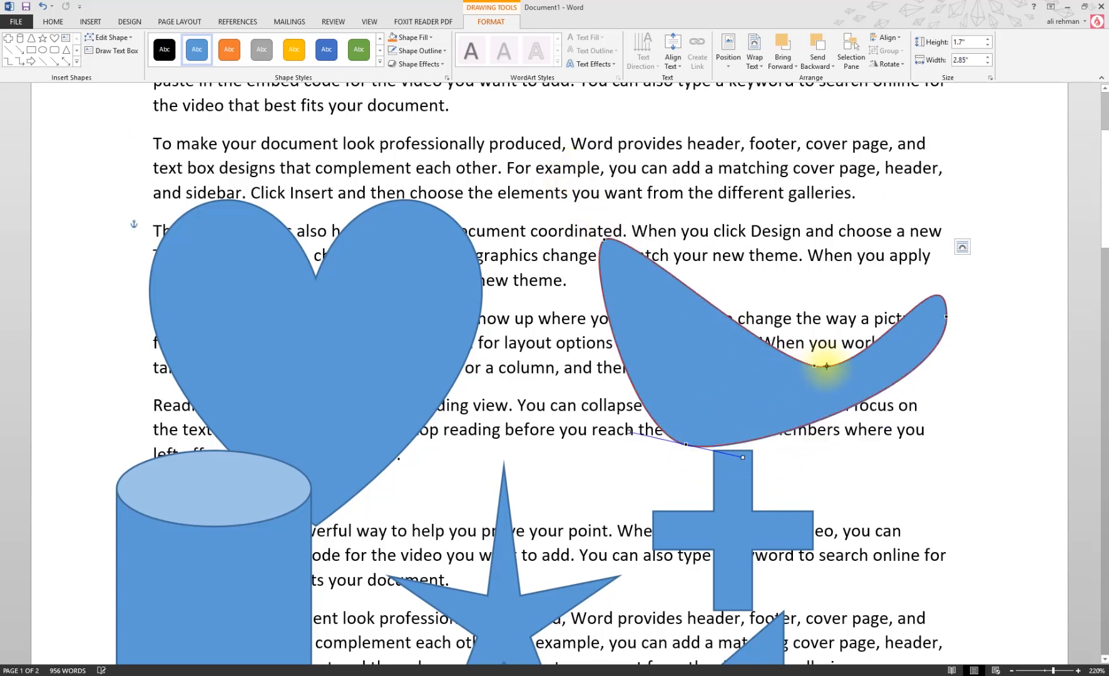
left_click_drag(815, 368, 788, 305)
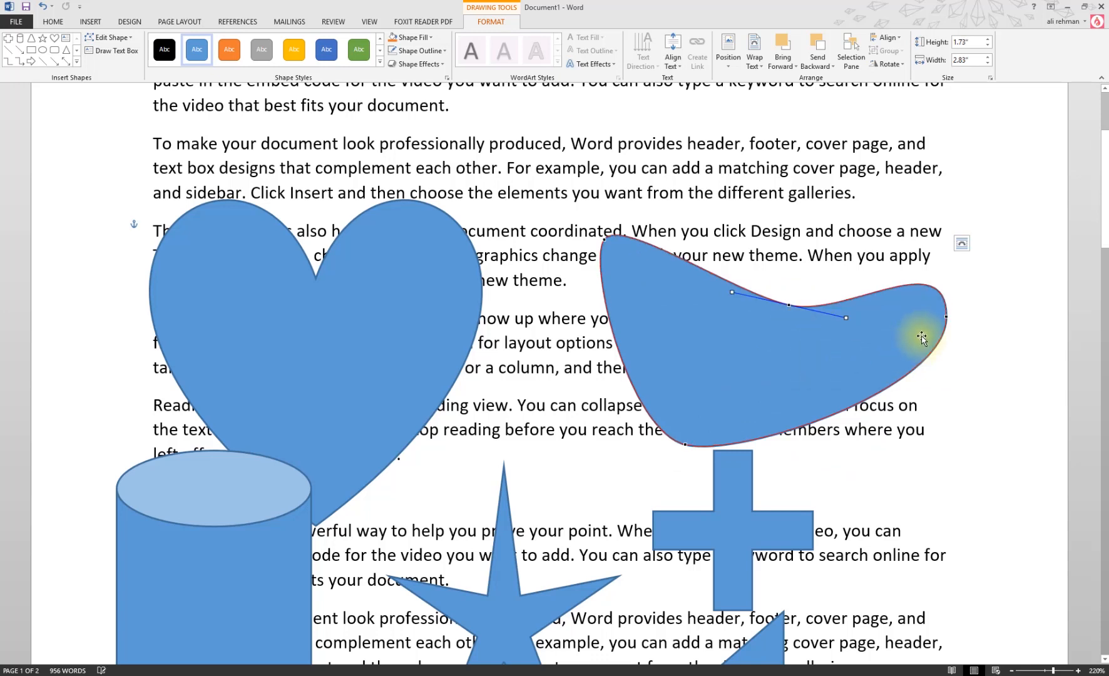
left_click_drag(945, 315, 906, 351)
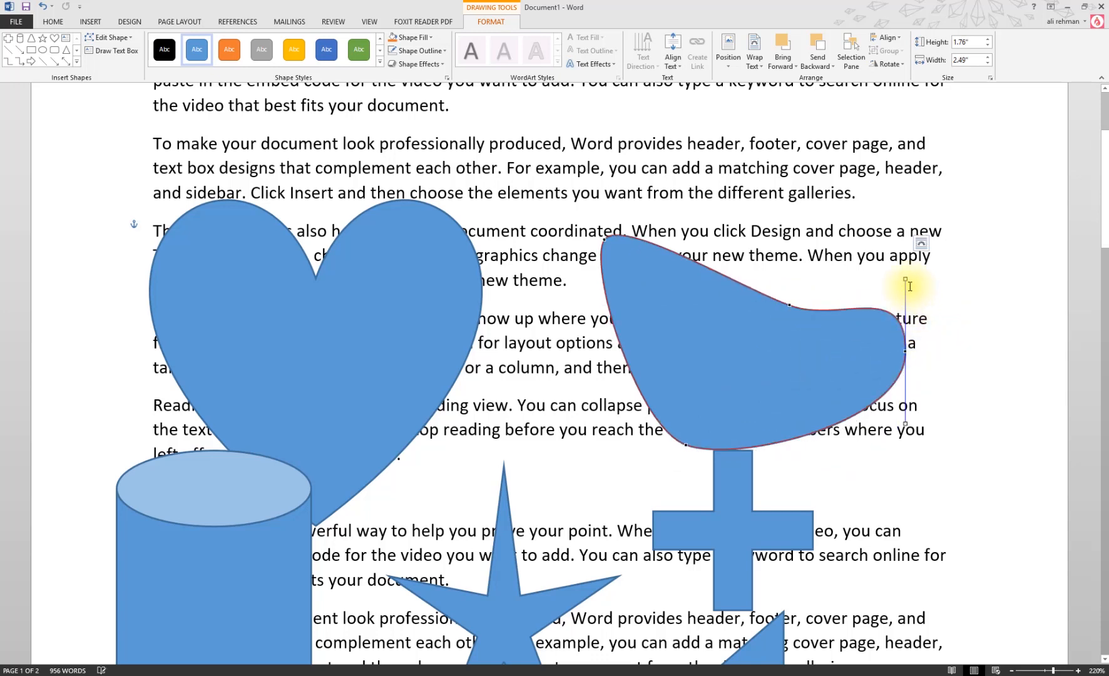
Step: Adjust the right point's curve handles so that the edge above it bulges outward and the edge below curves inward
left_click_drag(904, 280, 937, 309)
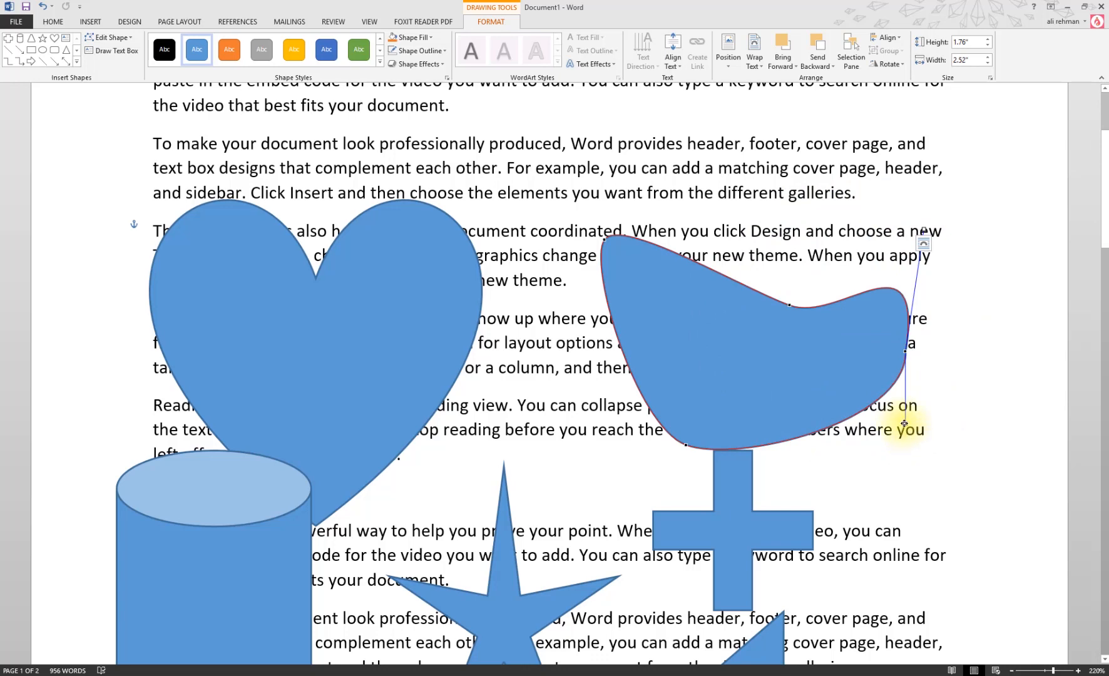
left_click_drag(904, 424, 761, 391)
scroll(334, 242, "up", 3)
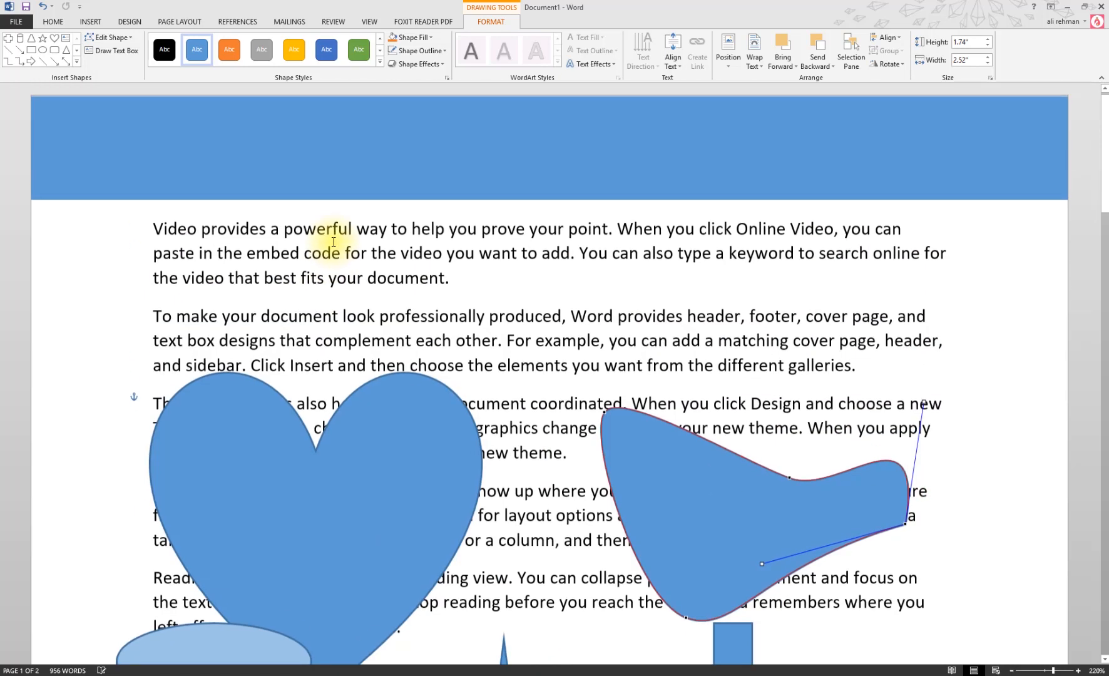
Step: Edit the top banner's points to turn its straight lower edge into a wave with raised and lowered sections
left_click(376, 168)
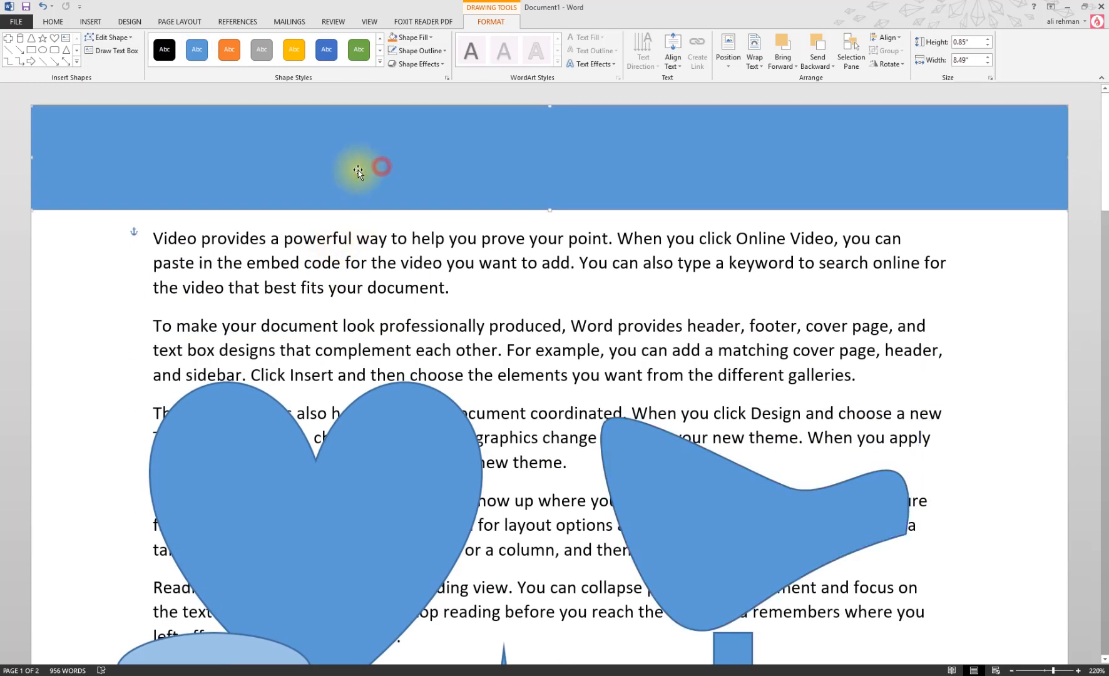
left_click(107, 38)
left_click(108, 71)
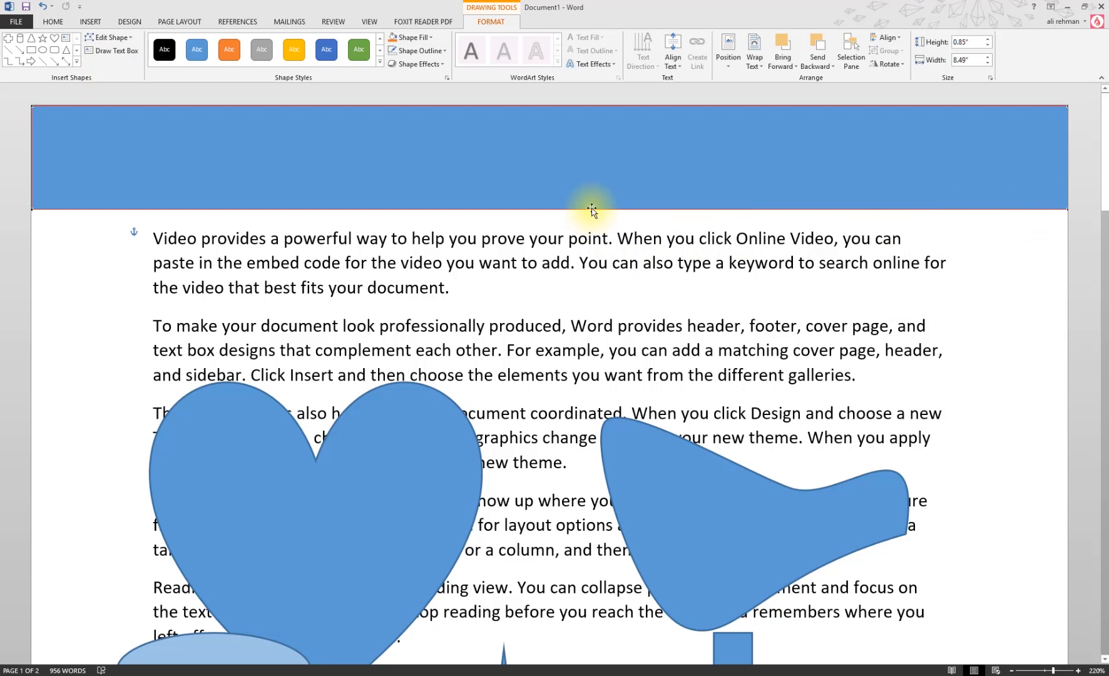
left_click_drag(592, 209, 593, 178)
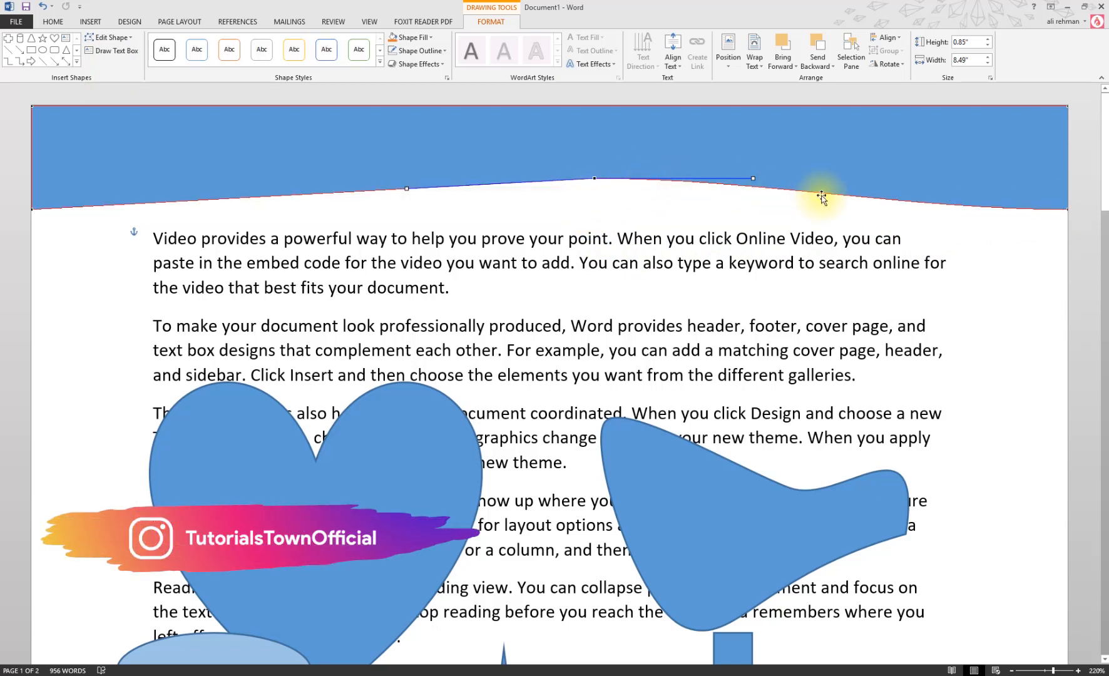
left_click_drag(821, 194, 824, 143)
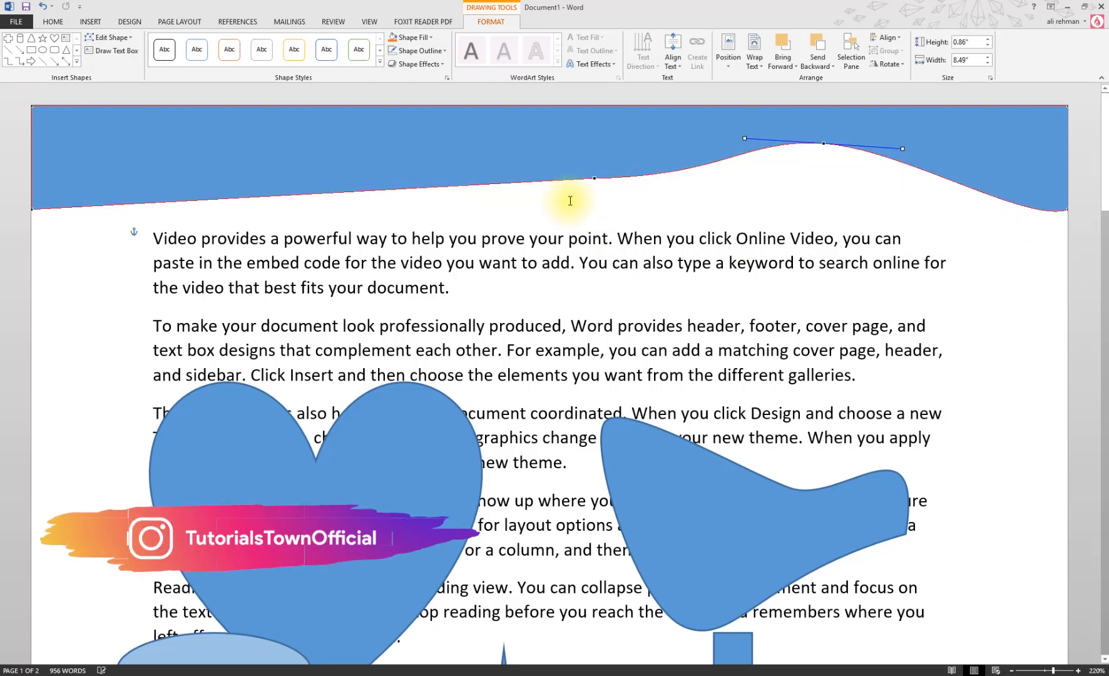
left_click_drag(265, 197, 244, 145)
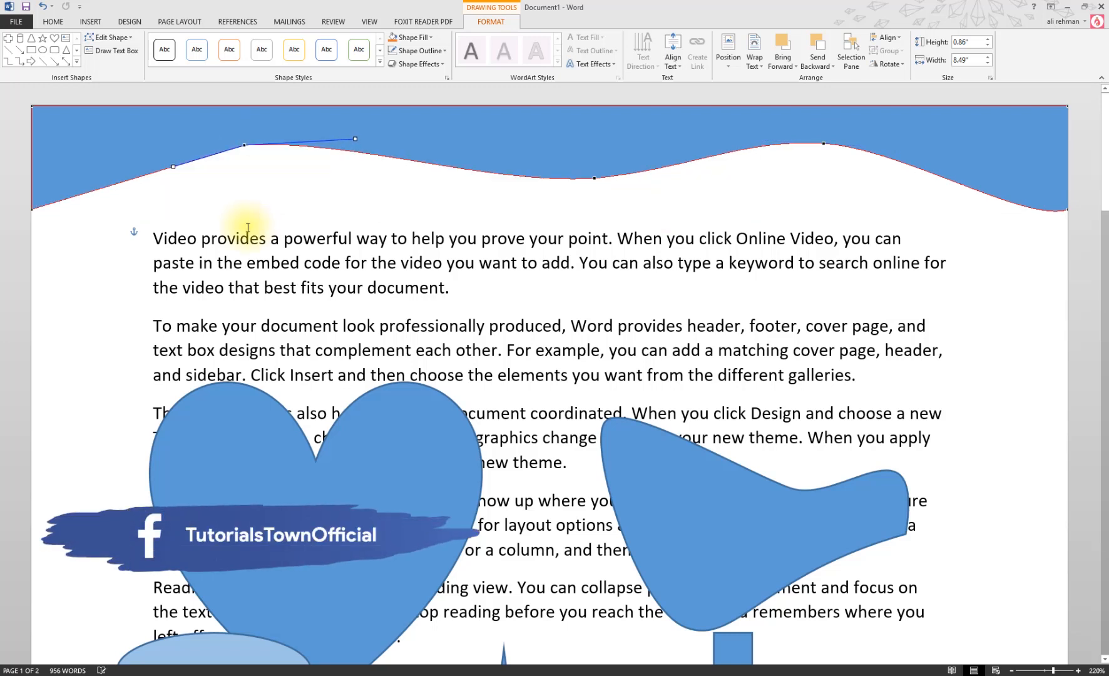
left_click_drag(145, 174, 152, 216)
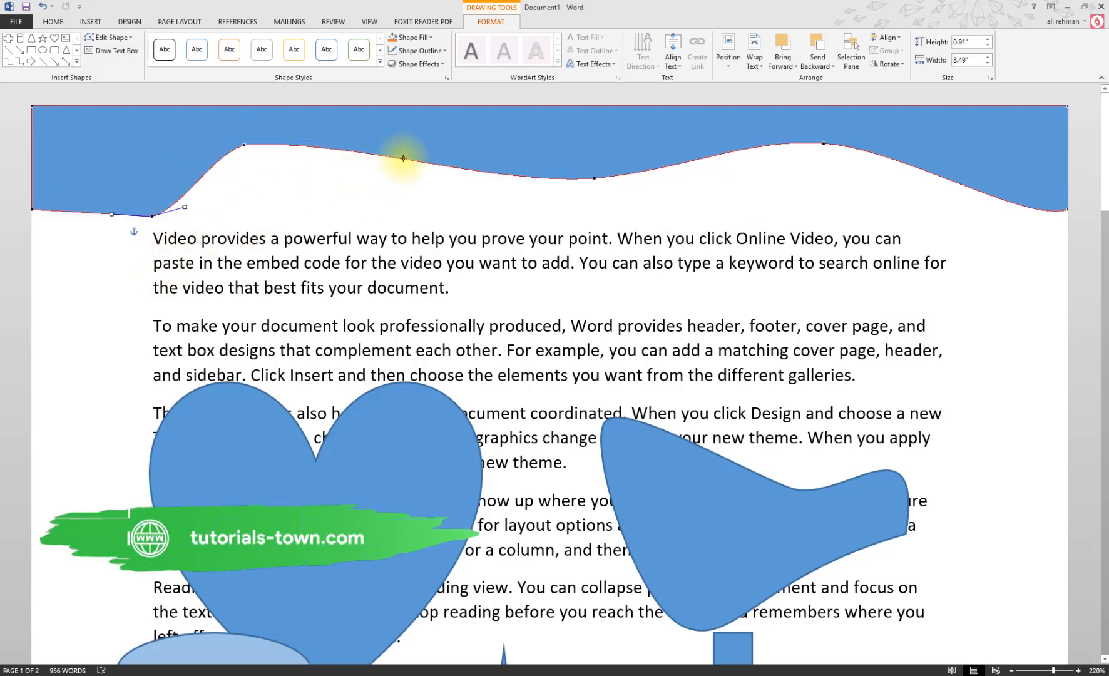
mouse_move(399, 160)
left_mouse_down()
mouse_move(394, 199)
mouse_move(400, 179)
left_mouse_up()
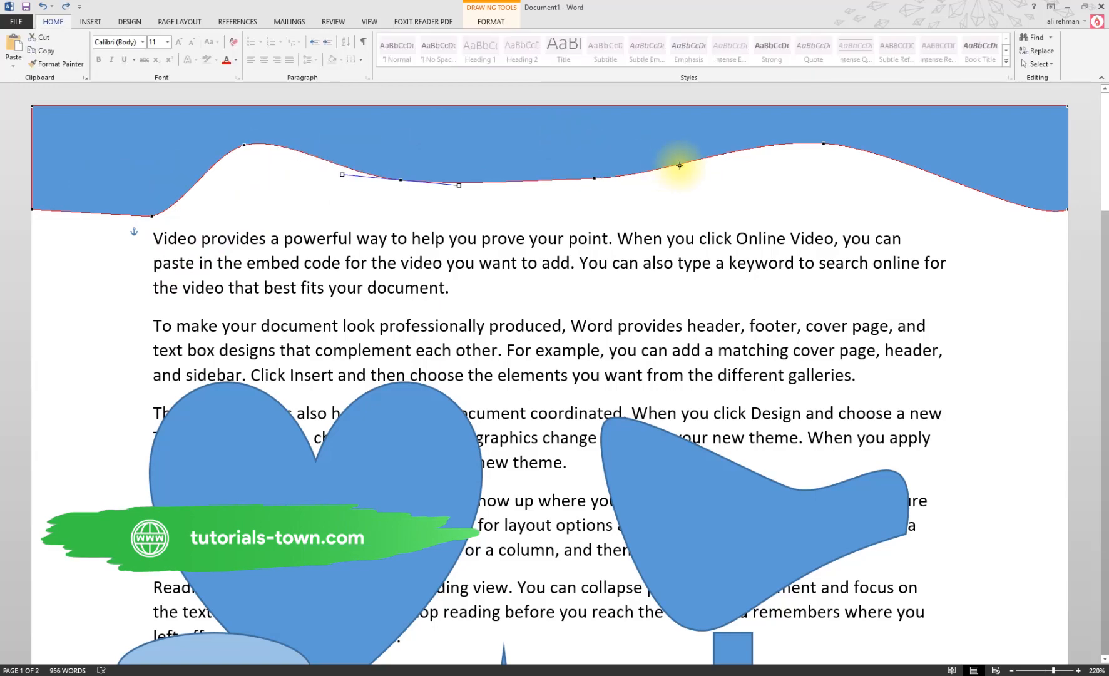
Step: Move the cylinder down and right so that it clears the bottom of the heart
scroll(458, 291, "down", 10)
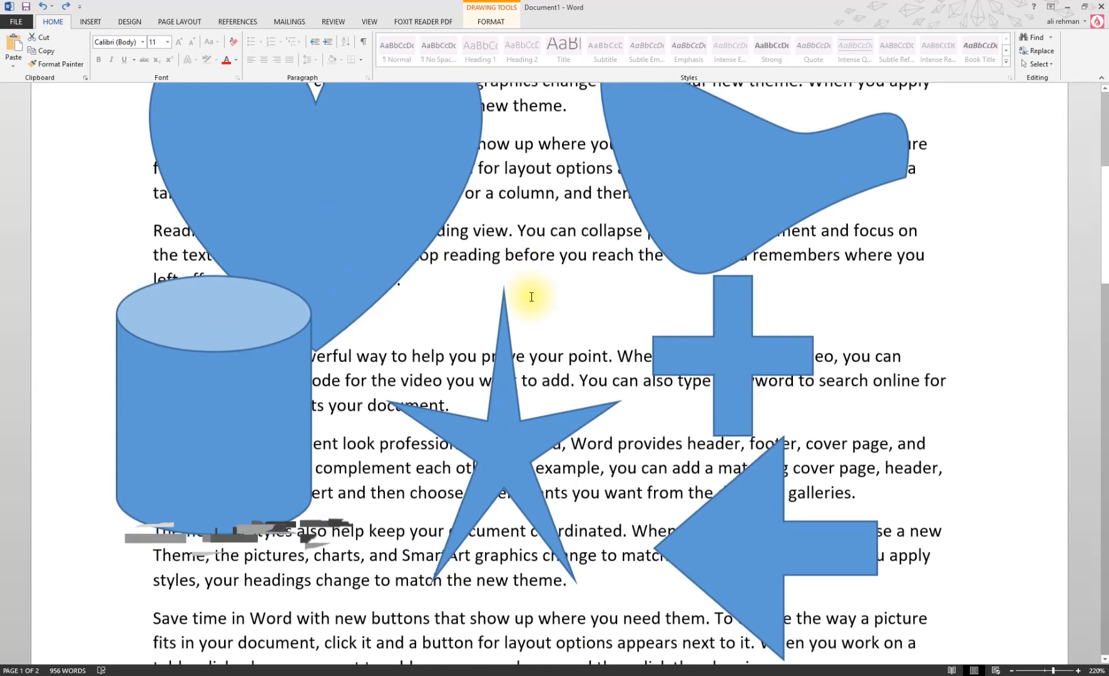
scroll(485, 468, "up", 3)
left_click(232, 280)
left_click_drag(233, 280, 297, 386)
Step: Edit the cylinder's points, pulling the lower middle points of its lid down into the body to form a deep curve
left_click(494, 24)
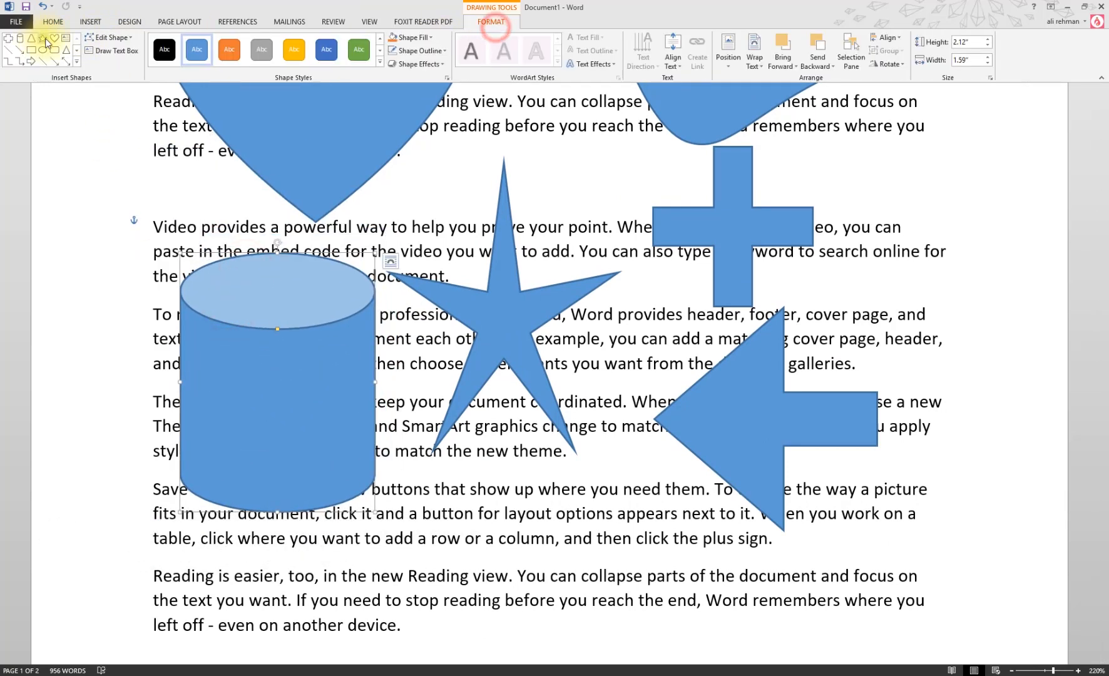
left_click(107, 38)
left_click(106, 68)
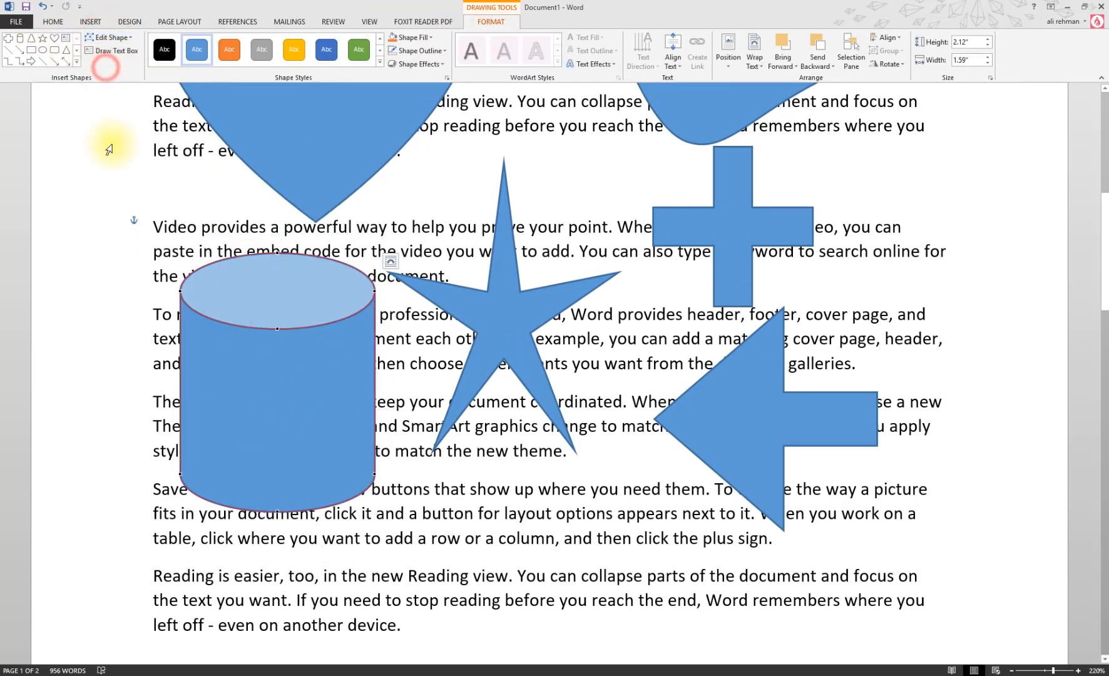
left_click_drag(276, 330, 279, 406)
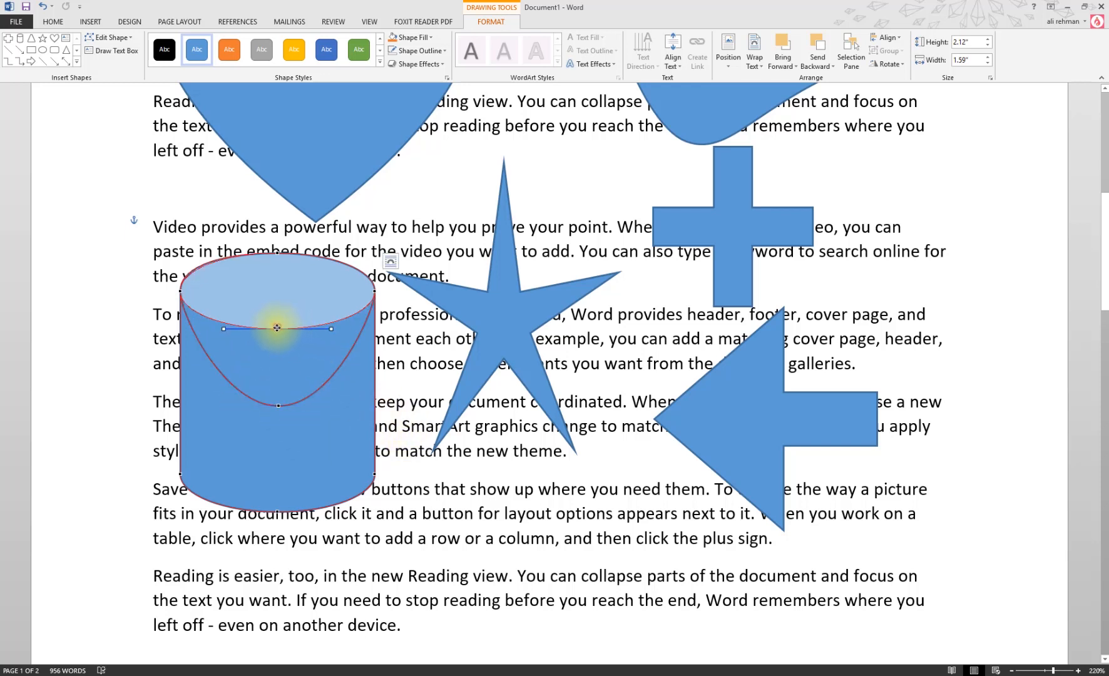
left_click(279, 405)
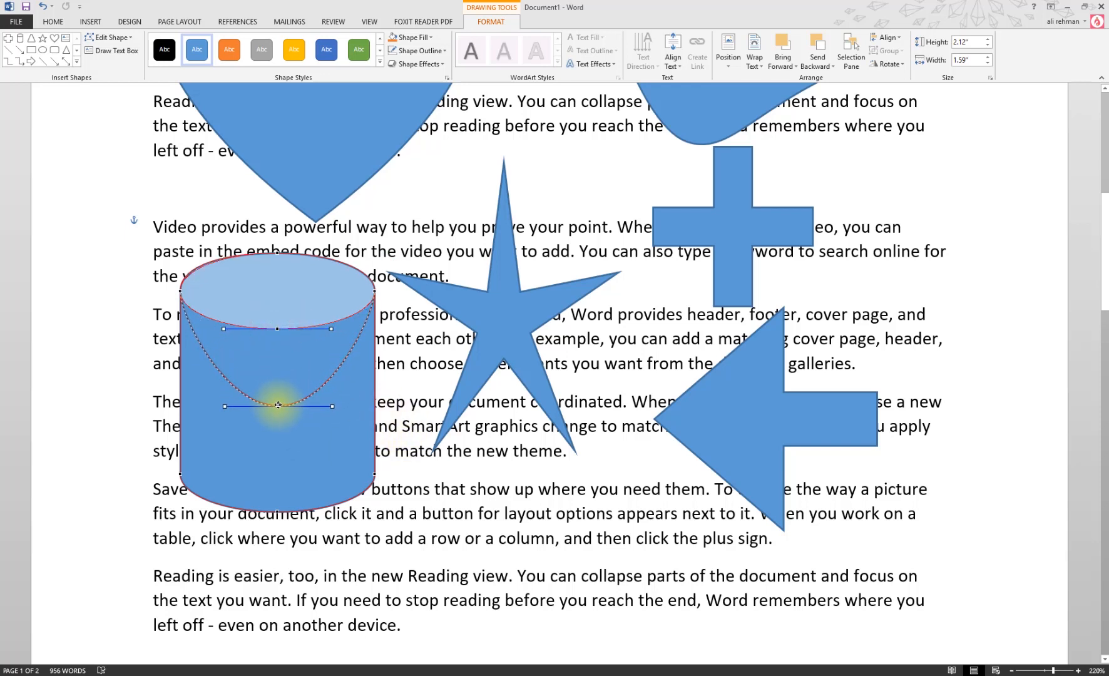
left_click_drag(278, 405, 279, 406)
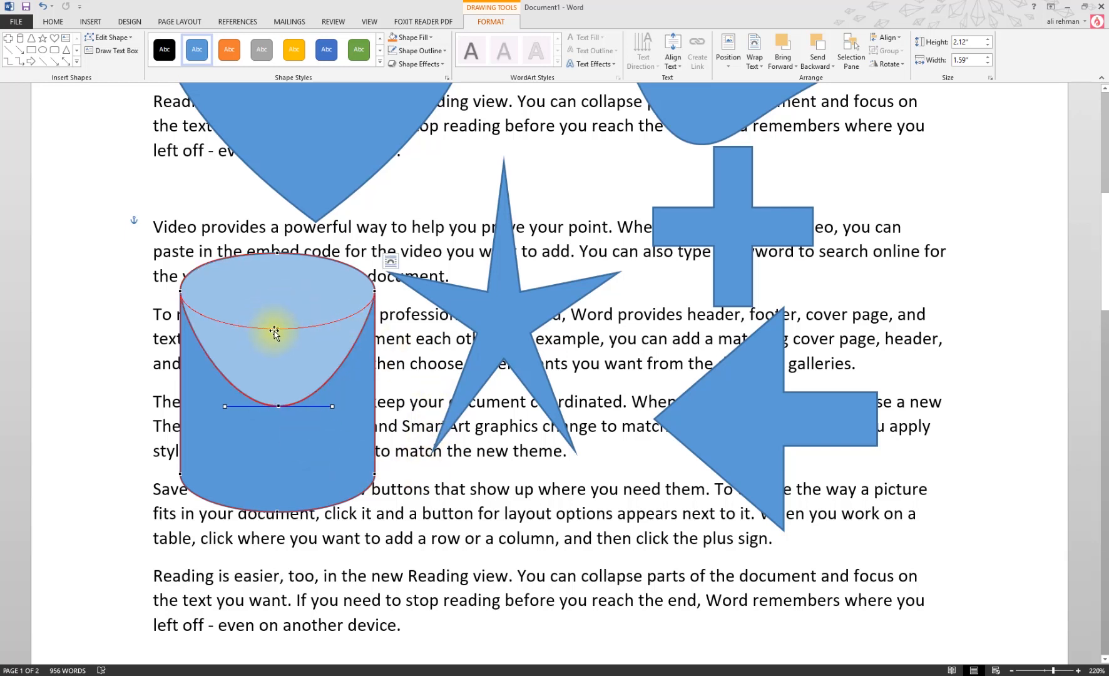
left_click_drag(274, 331, 280, 396)
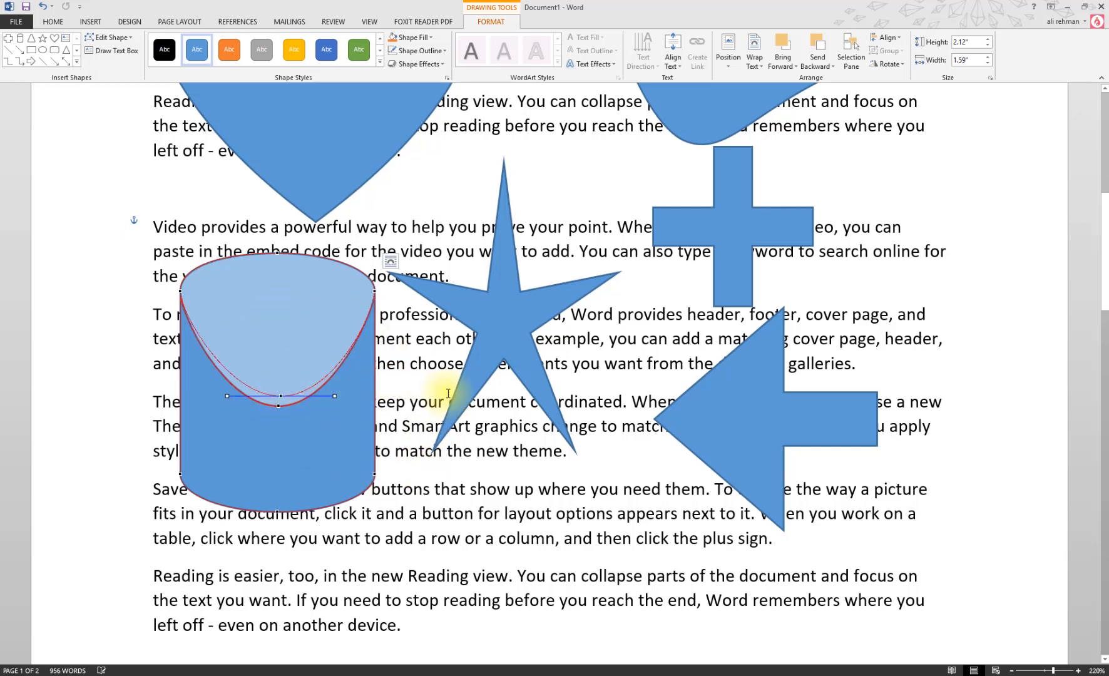
left_click(603, 441)
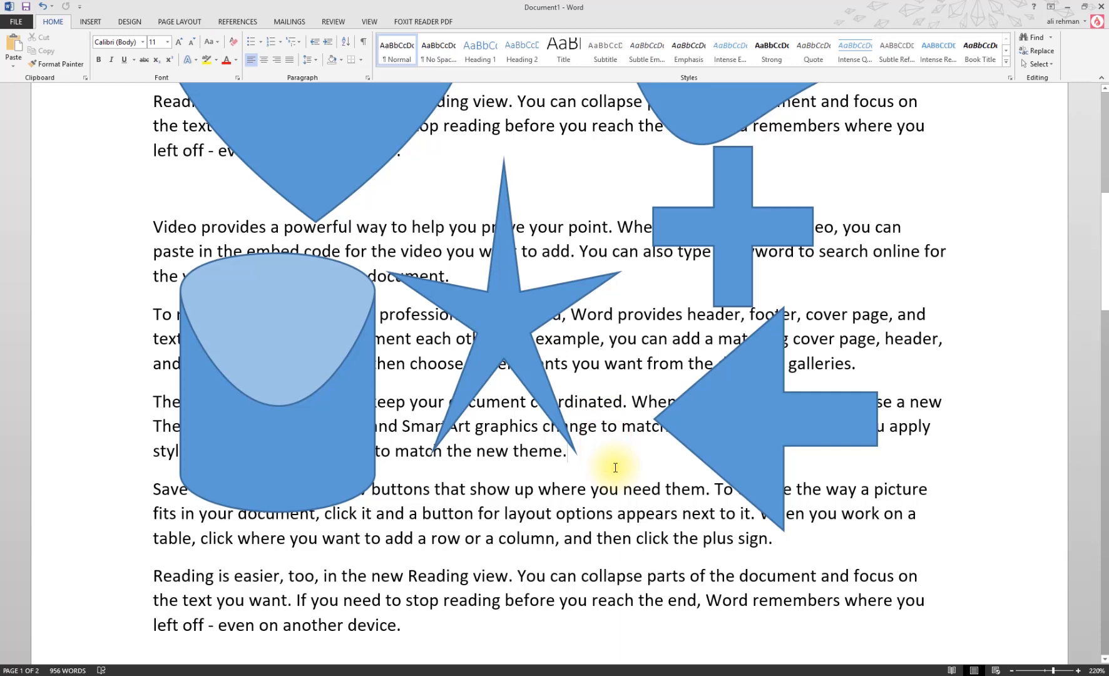
scroll(616, 468, "up", 5)
left_click(376, 426)
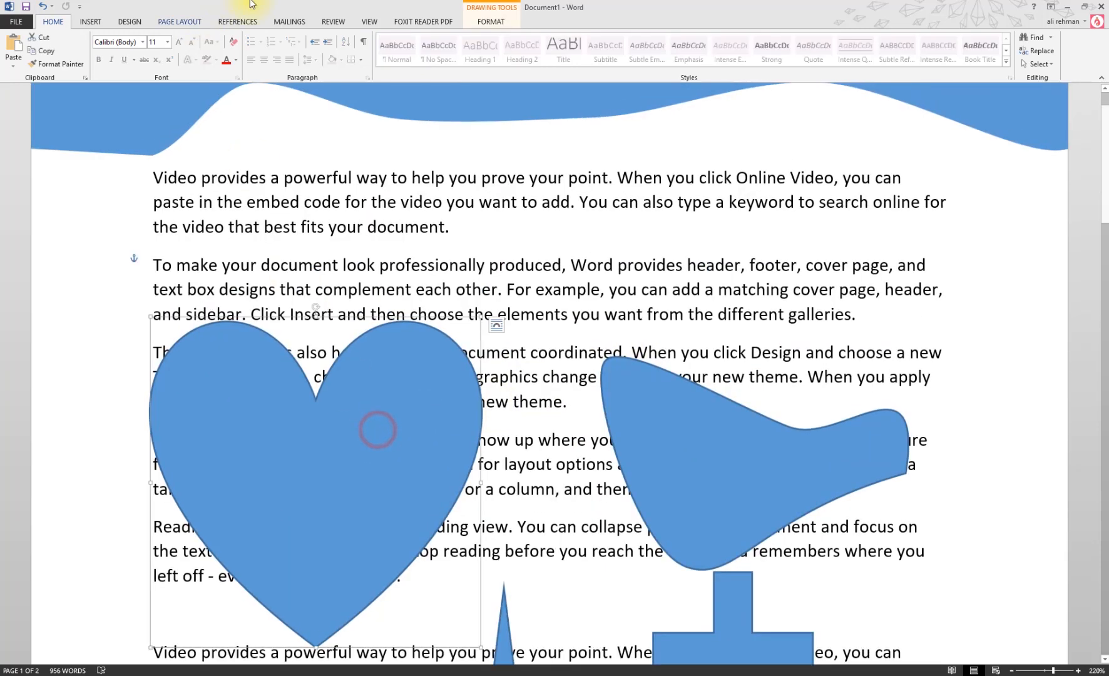
left_click(492, 23)
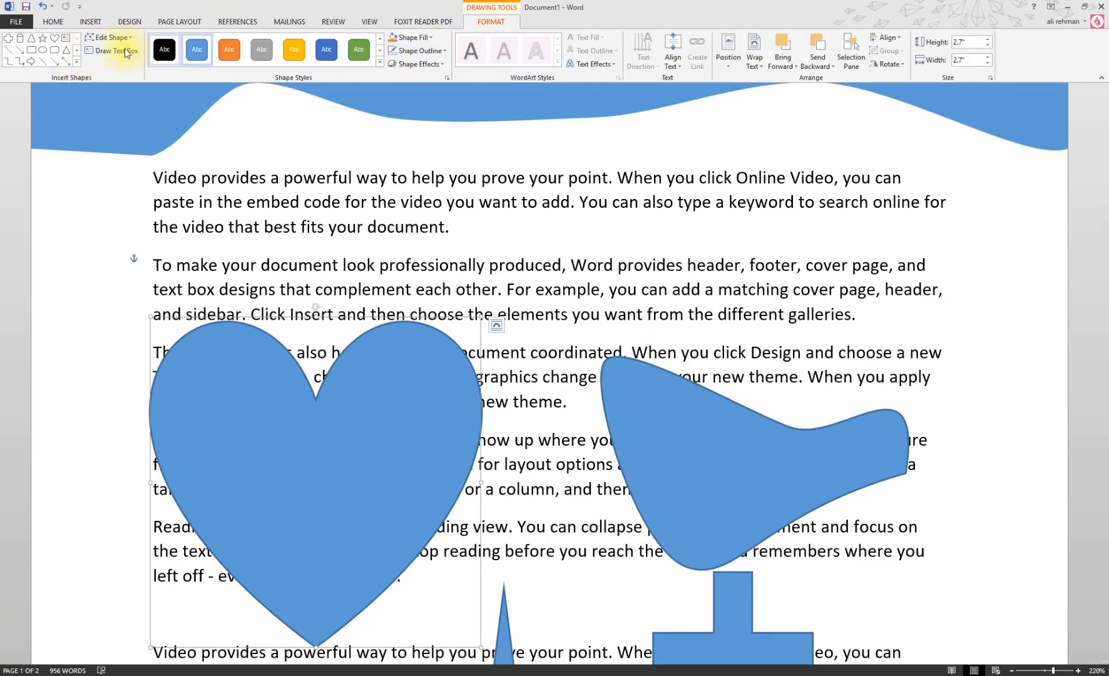
Step: Delete the reshaped circle, the plus, the star and the cylinder from the page
scroll(769, 312, "down", 3)
left_click(769, 311)
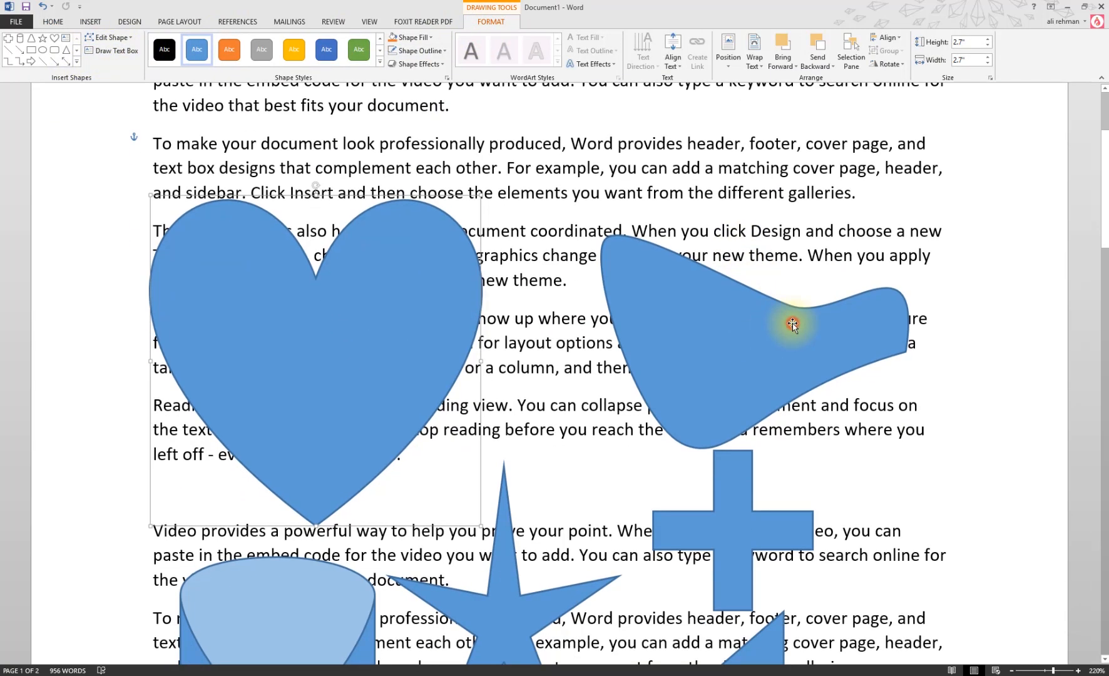
key("Delete")
left_click(723, 498)
key("Delete")
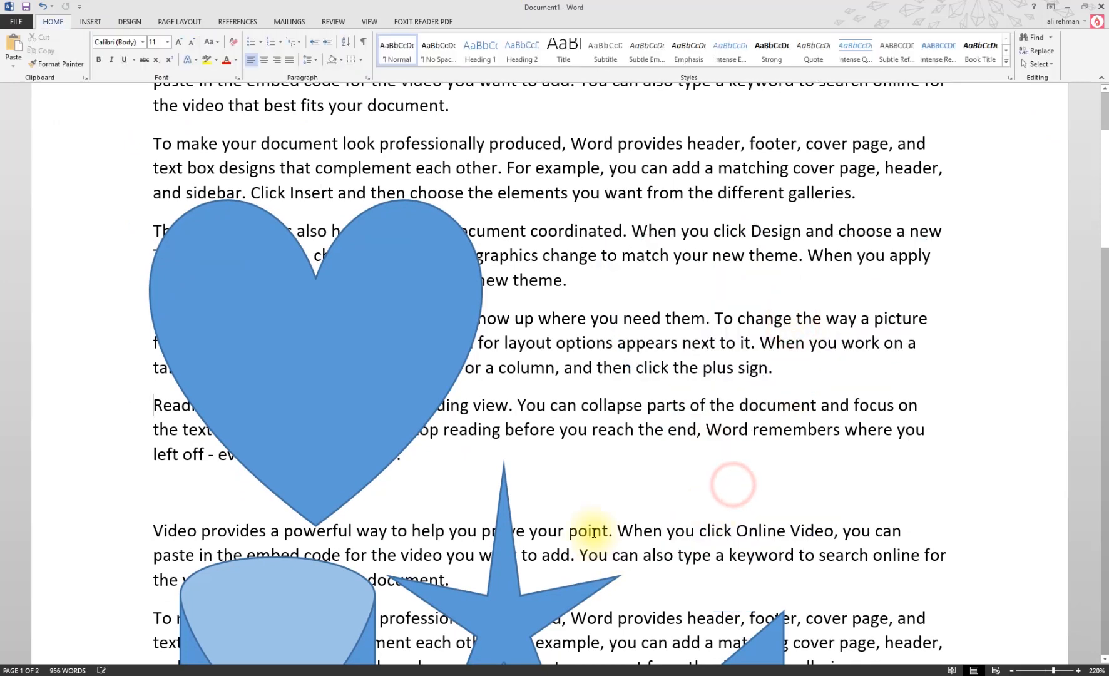
left_click_drag(601, 255, 790, 293)
left_click(504, 531)
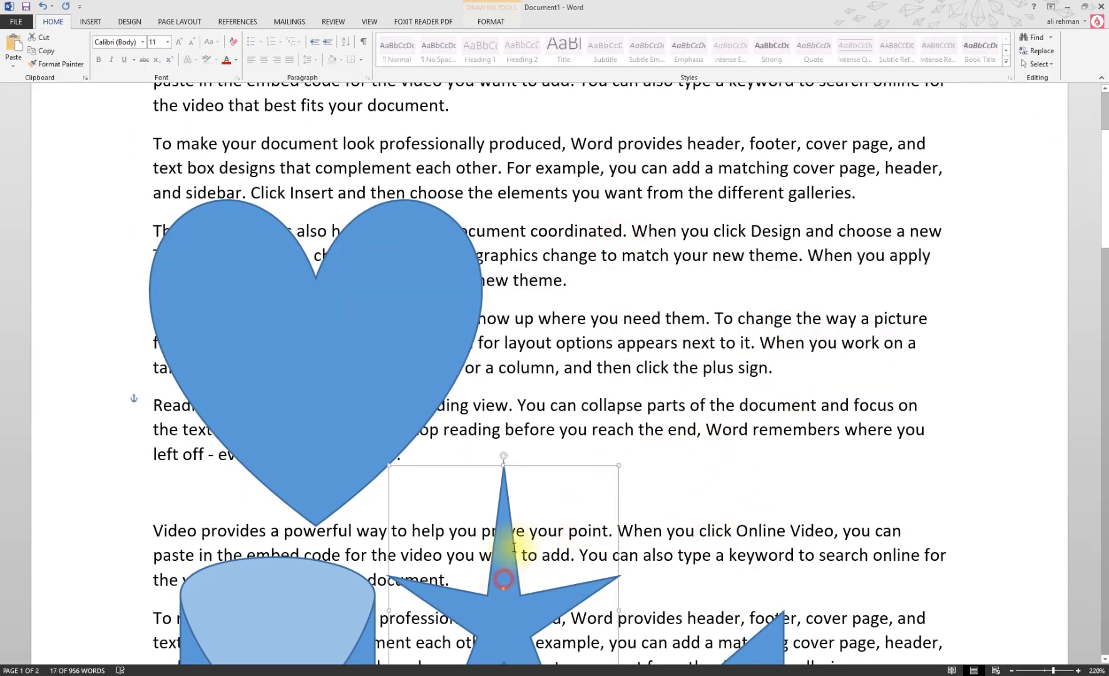
key("Delete")
left_click(349, 584)
key("Delete")
Step: Delete the left-pointing block arrow and the wavy banner across the top of the page
scroll(686, 573, "down", 2)
scroll(686, 573, "down", 5)
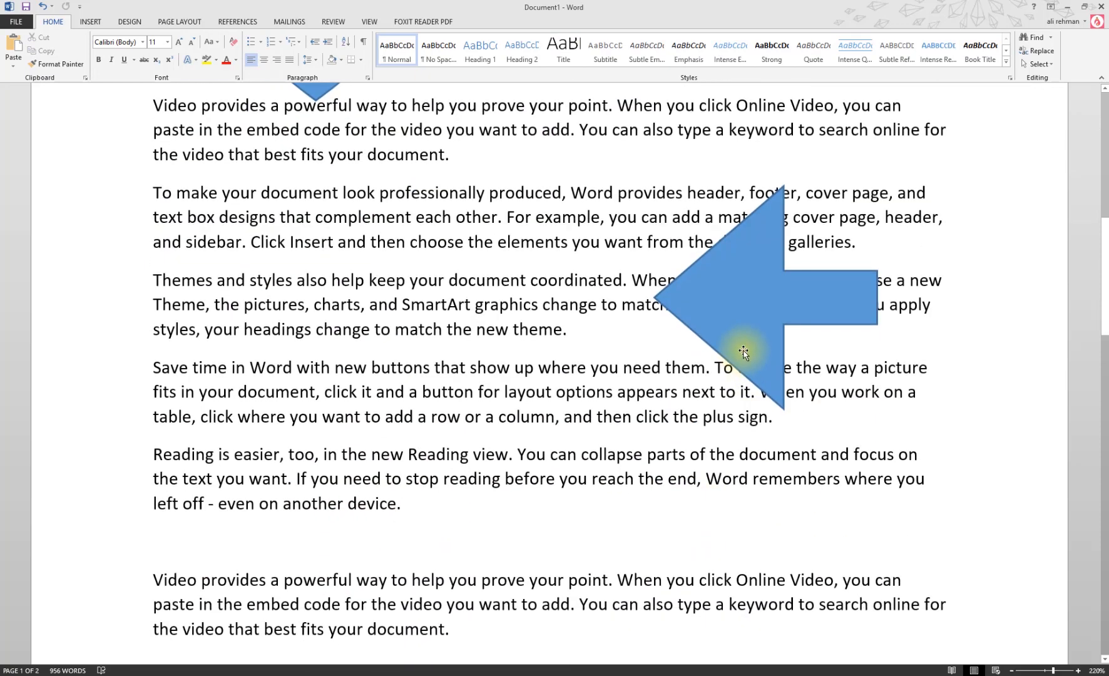
left_click(738, 351)
key("Delete")
scroll(626, 401, "up", 8)
left_click(529, 139)
key("Delete")
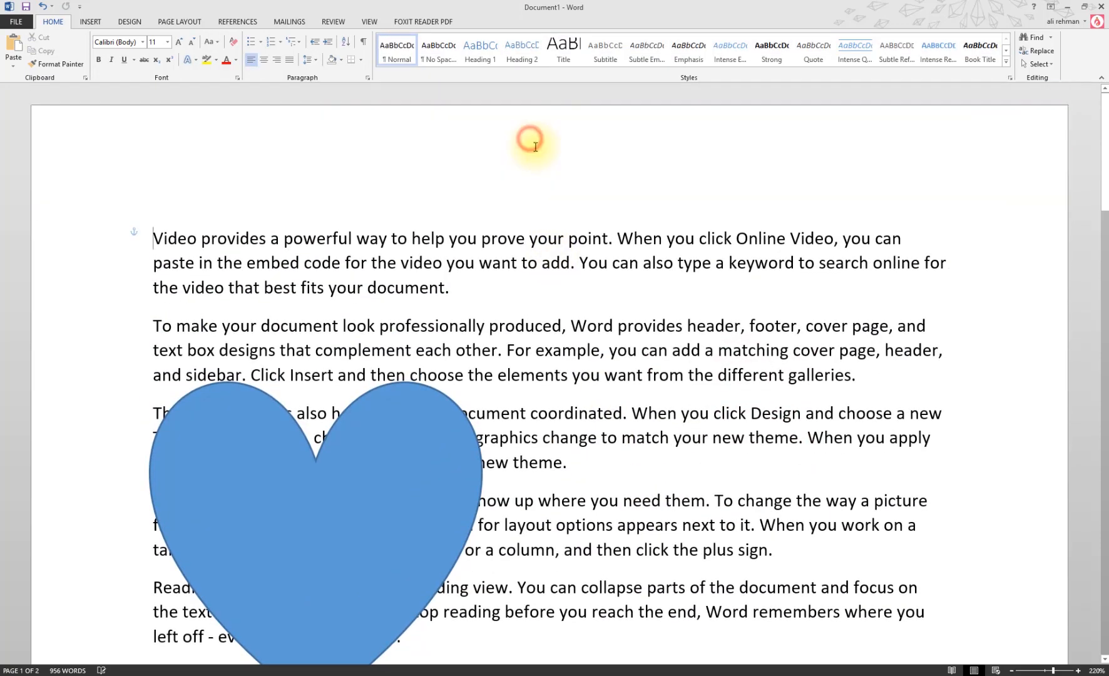
Step: Enter the sample text fgdfgdf at the end of the first paragraph and remove it again
left_click_drag(457, 291, 119, 218)
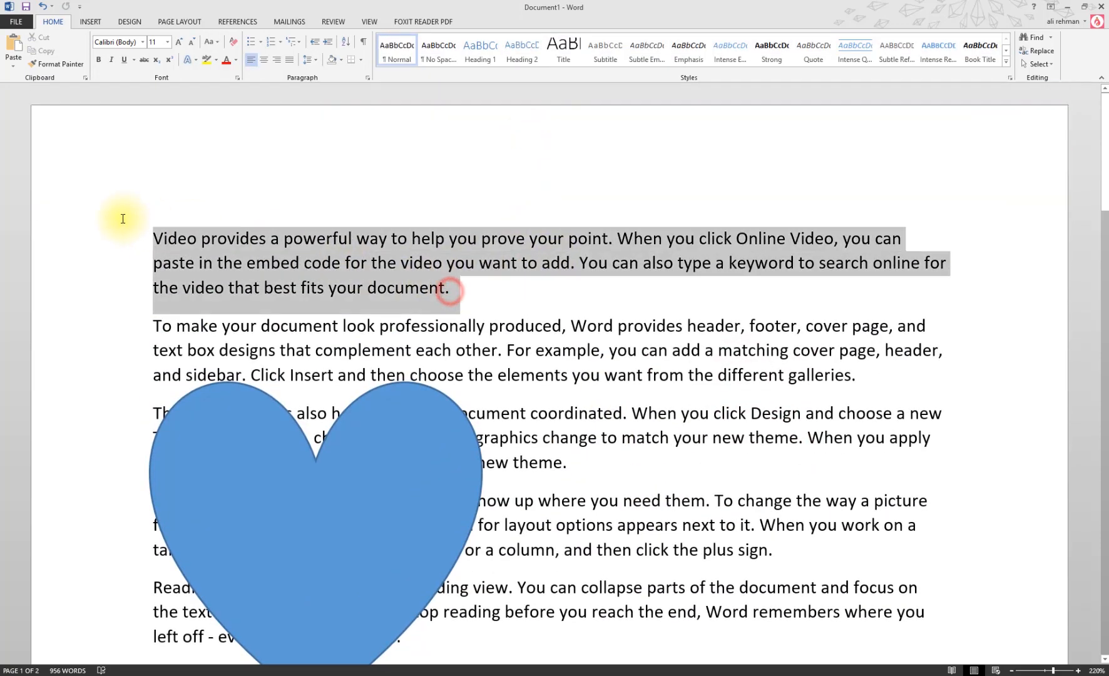
left_click(464, 291)
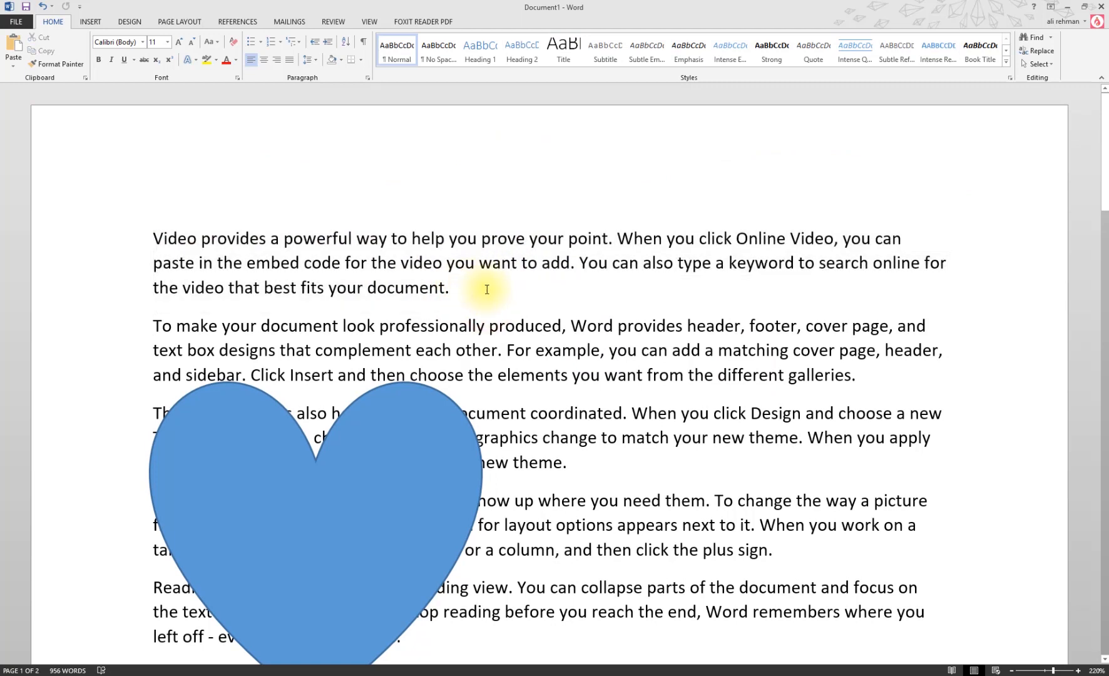
type("fgdfgdf")
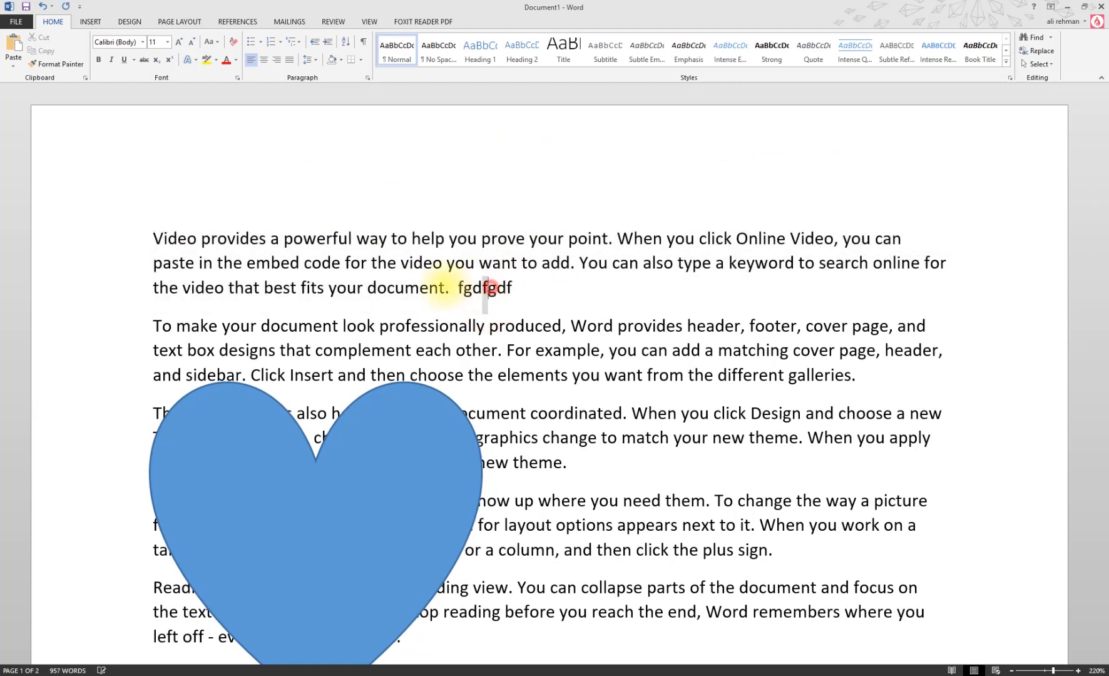
left_click_drag(491, 289, 455, 290)
key("Delete")
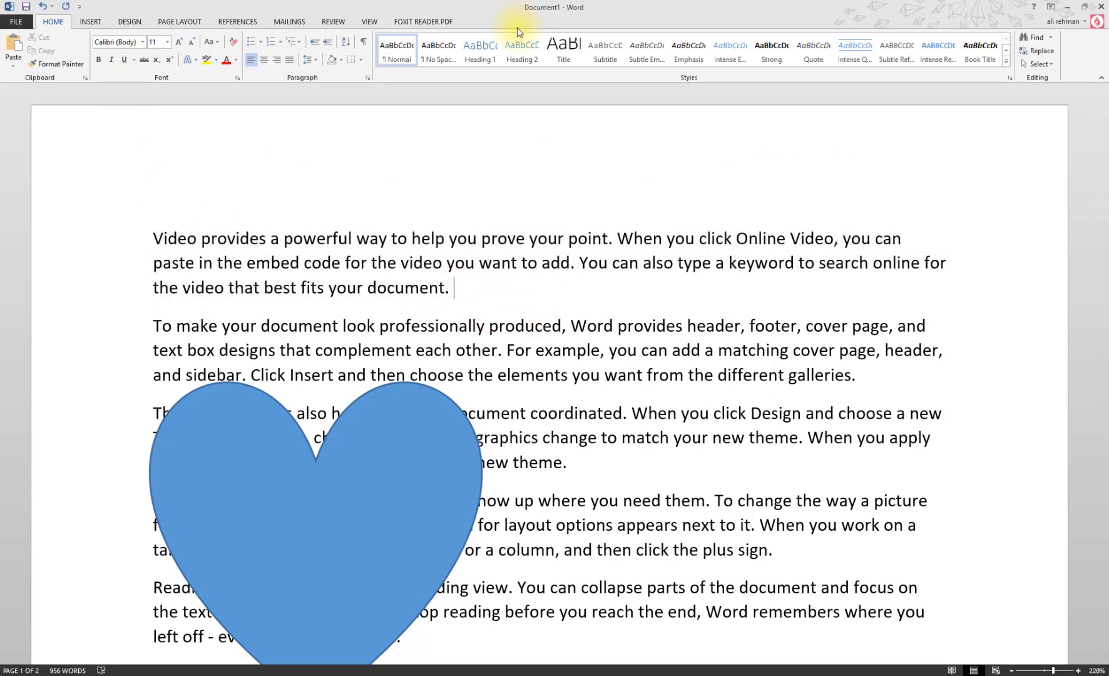
Step: Select the heart and view the built-in text box designs
left_click(324, 492)
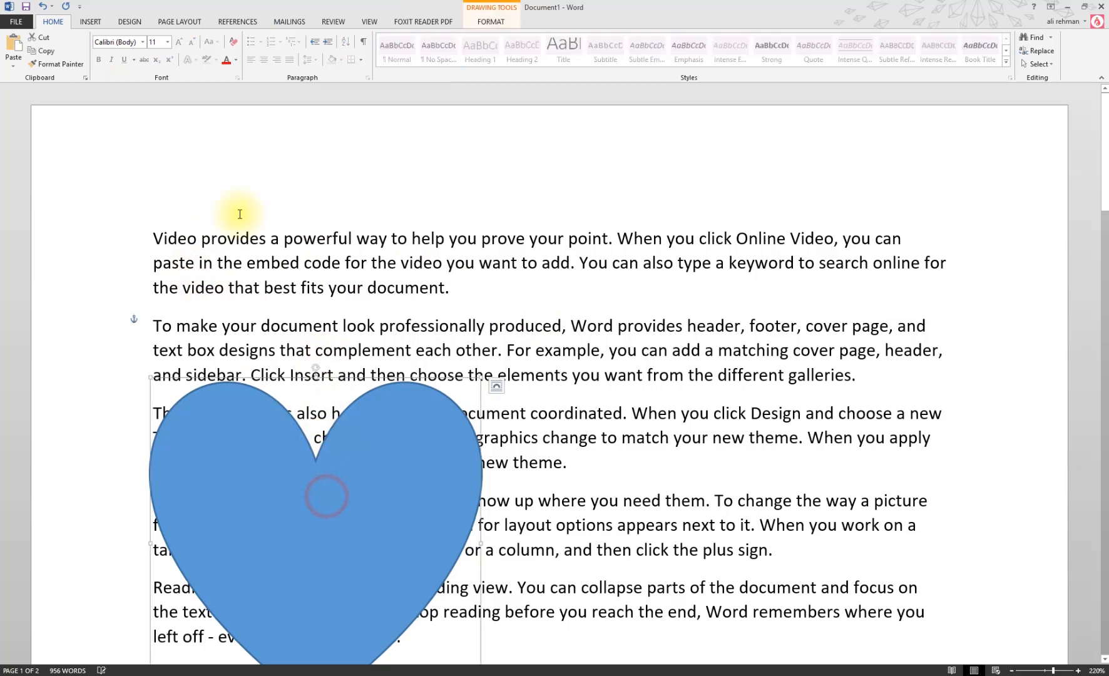
left_click(492, 23)
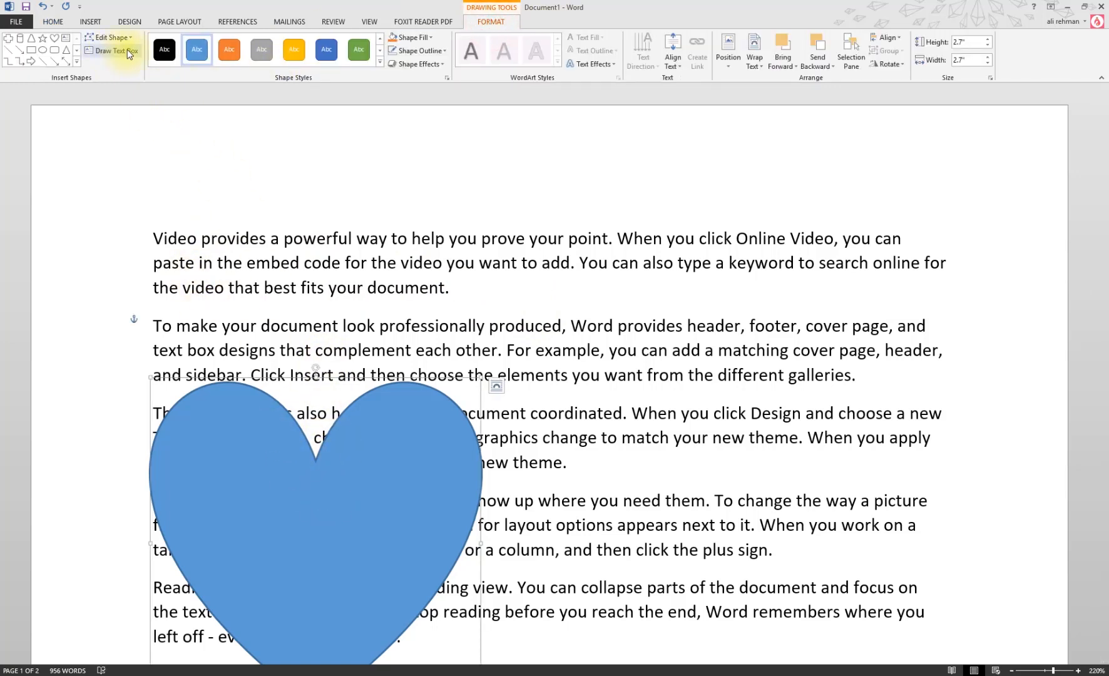
left_click(89, 22)
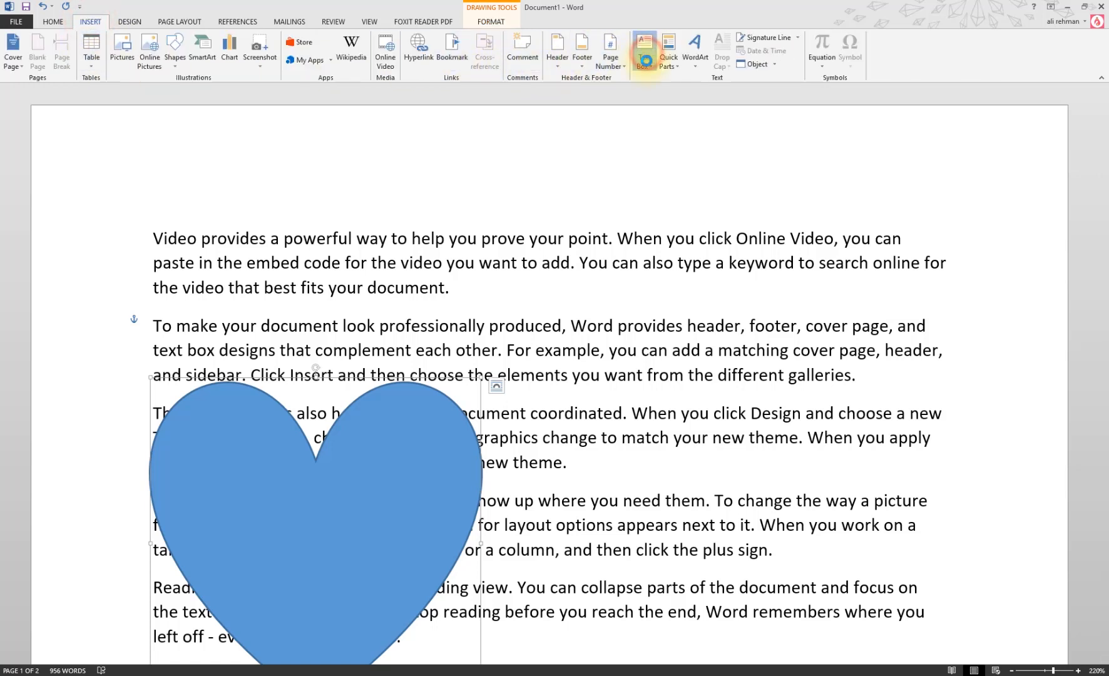
left_click(648, 78)
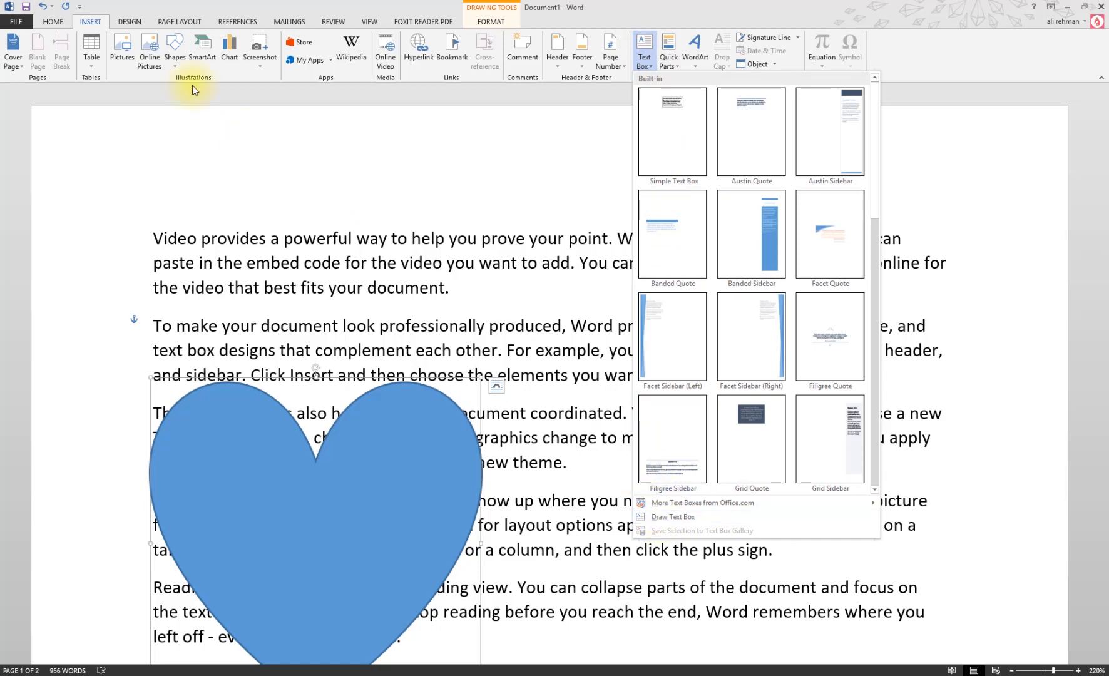
Step: Draw a text box about 2.89" wide and 1.39" high to the right of the heart
left_click(175, 60)
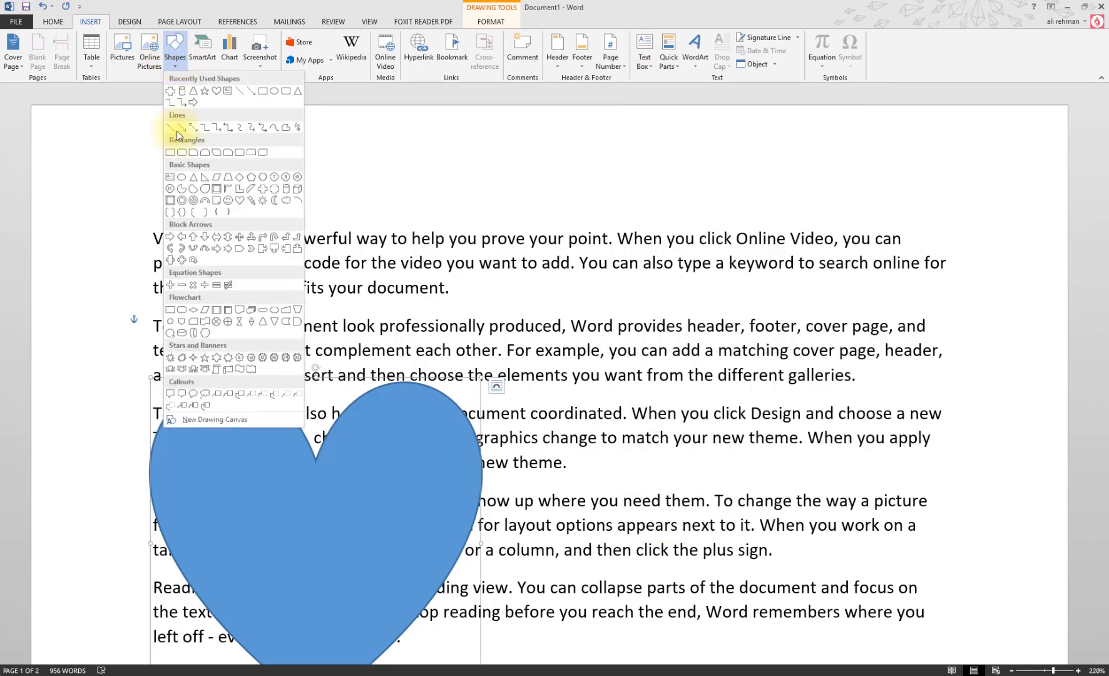
left_click(168, 177)
scroll(557, 416, "down", 3)
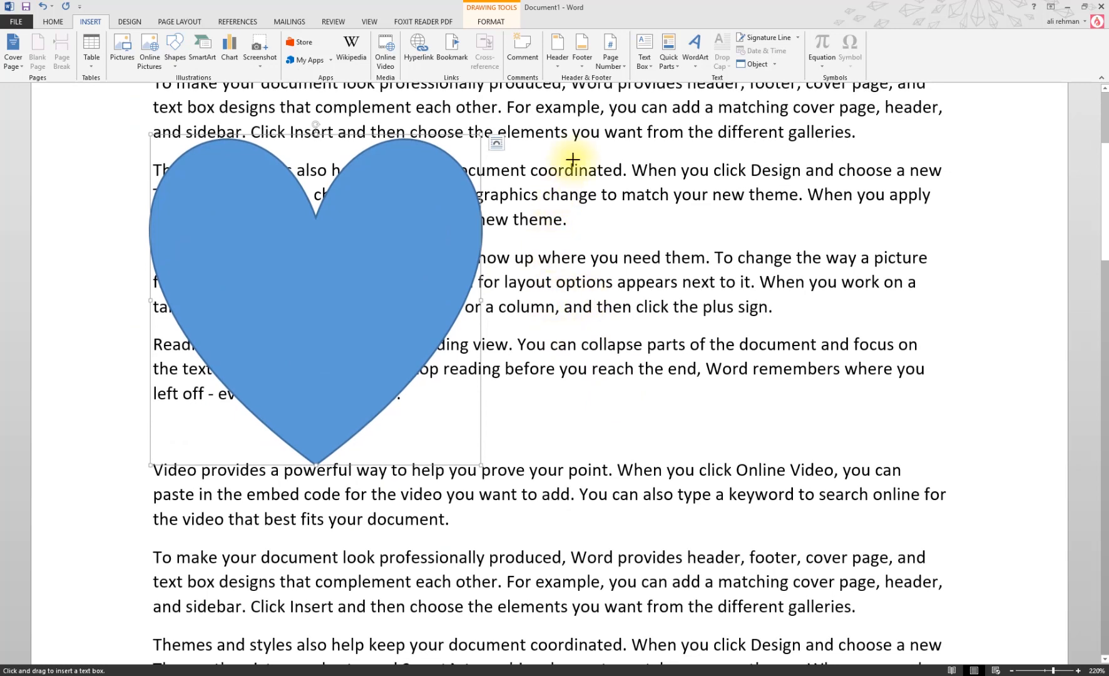
mouse_move(672, 136)
left_mouse_down()
mouse_move(980, 312)
mouse_move(1025, 306)
left_mouse_up()
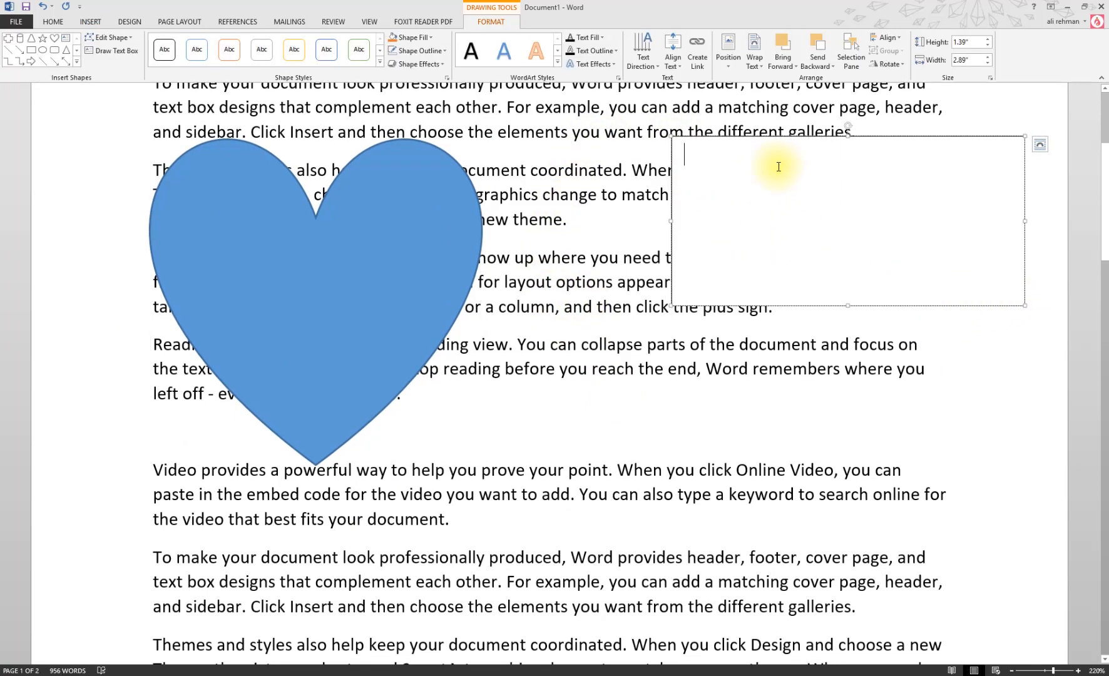
Step: Enter Tutorials Town in the text box and move the box left and slightly down, closer to the heart
type("Tutorials Town")
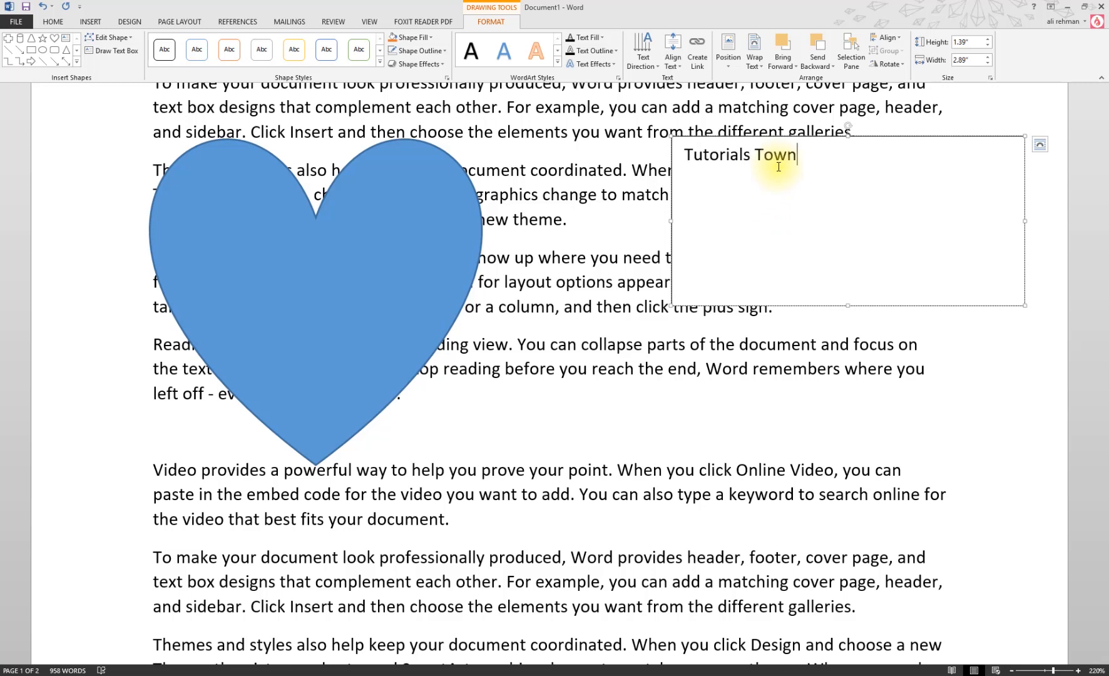
left_click_drag(929, 138, 681, 274)
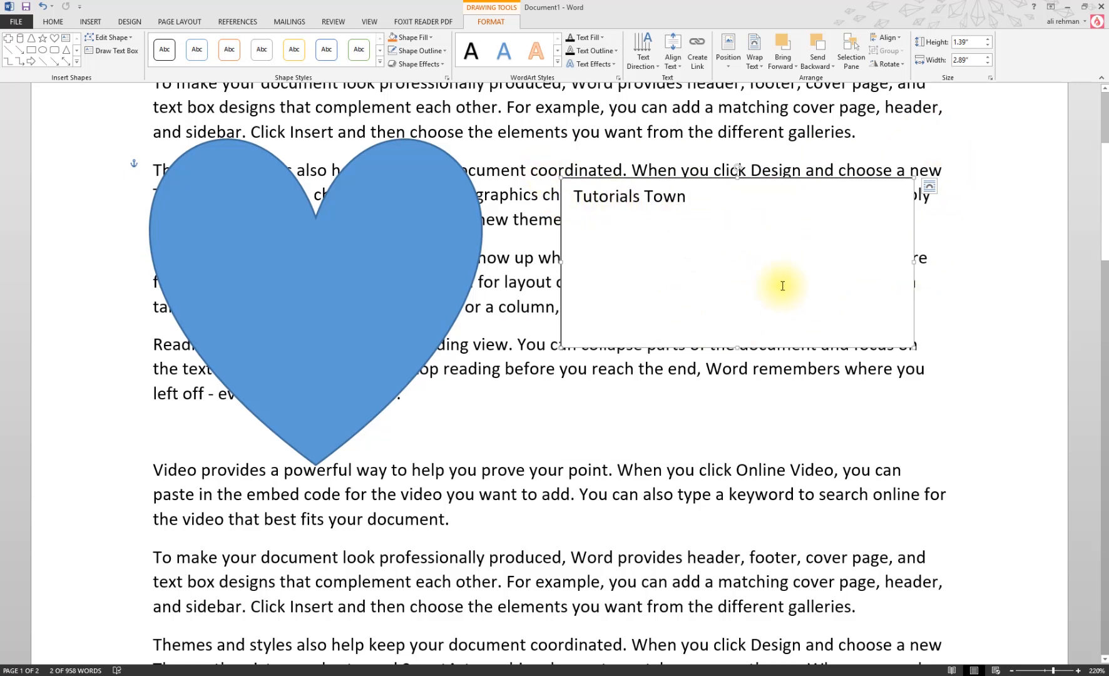
Step: Move the heart slightly right and down, and add the text "I am heart shape." inside it
left_click(338, 262)
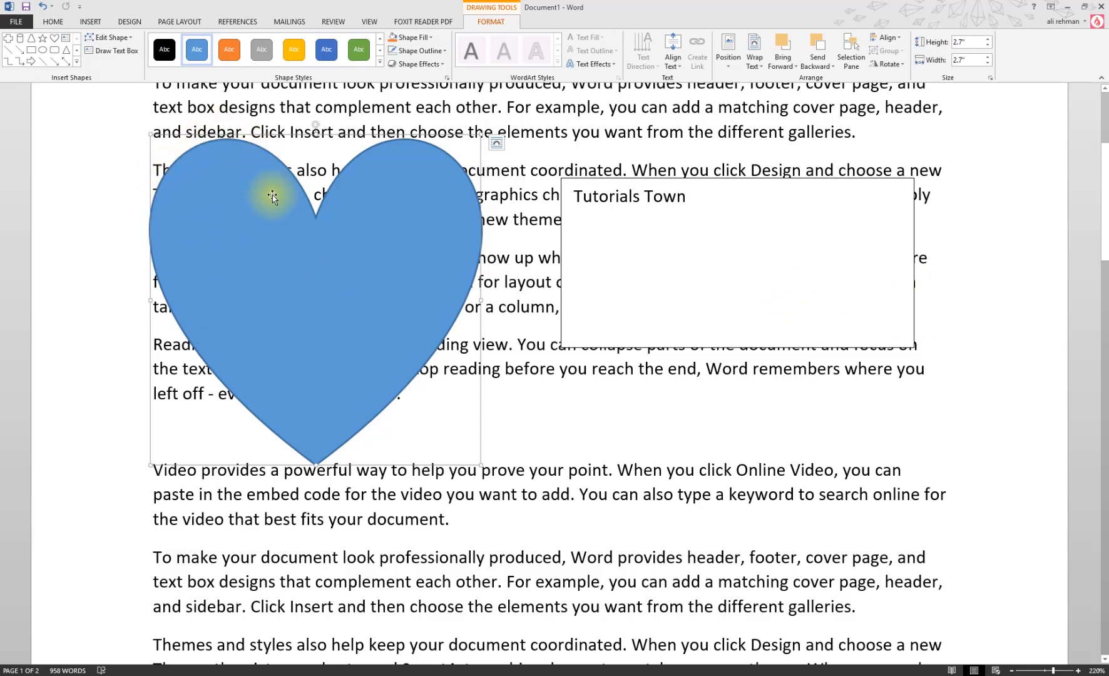
left_click_drag(322, 305, 369, 322)
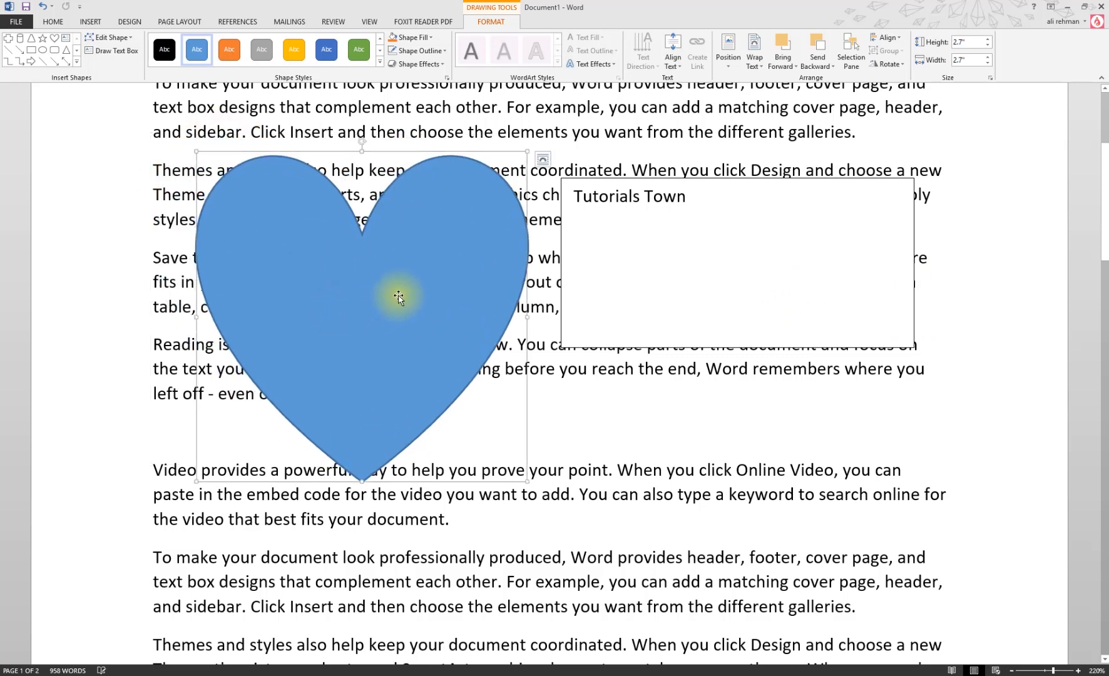
right_click(431, 250)
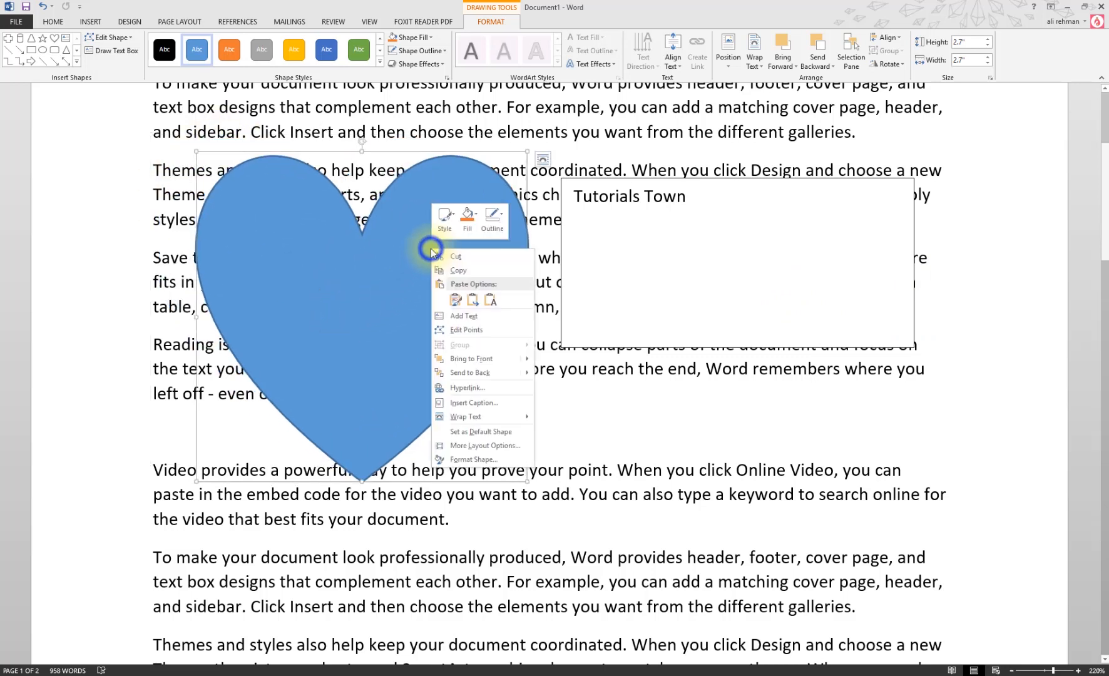
left_click(460, 316)
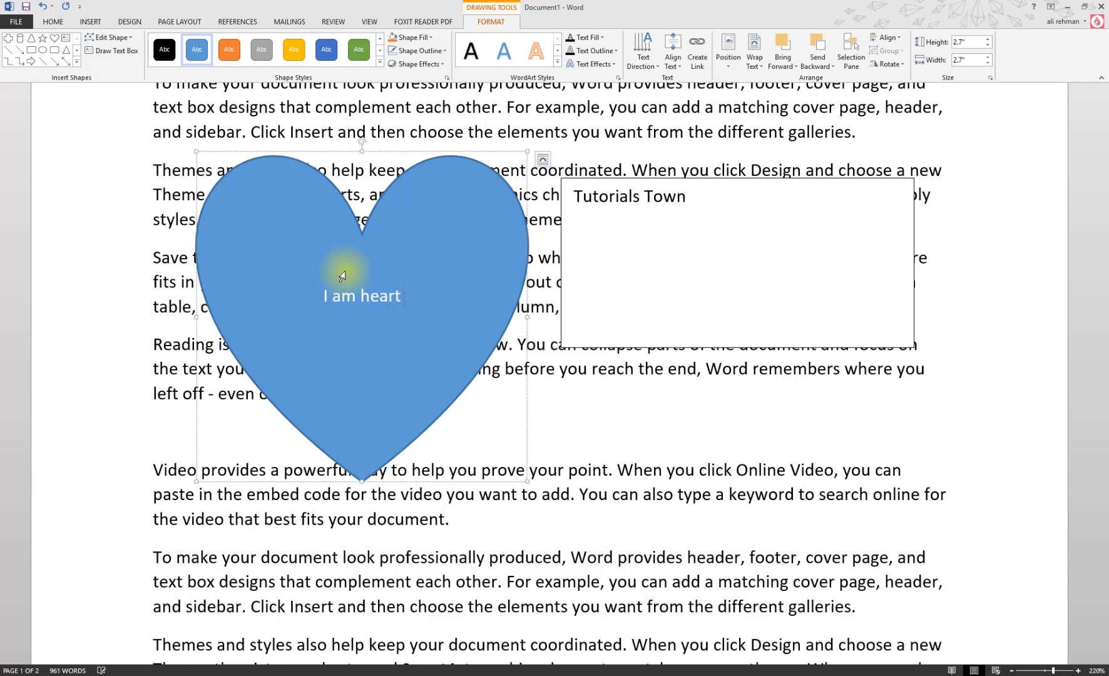
type("pe")
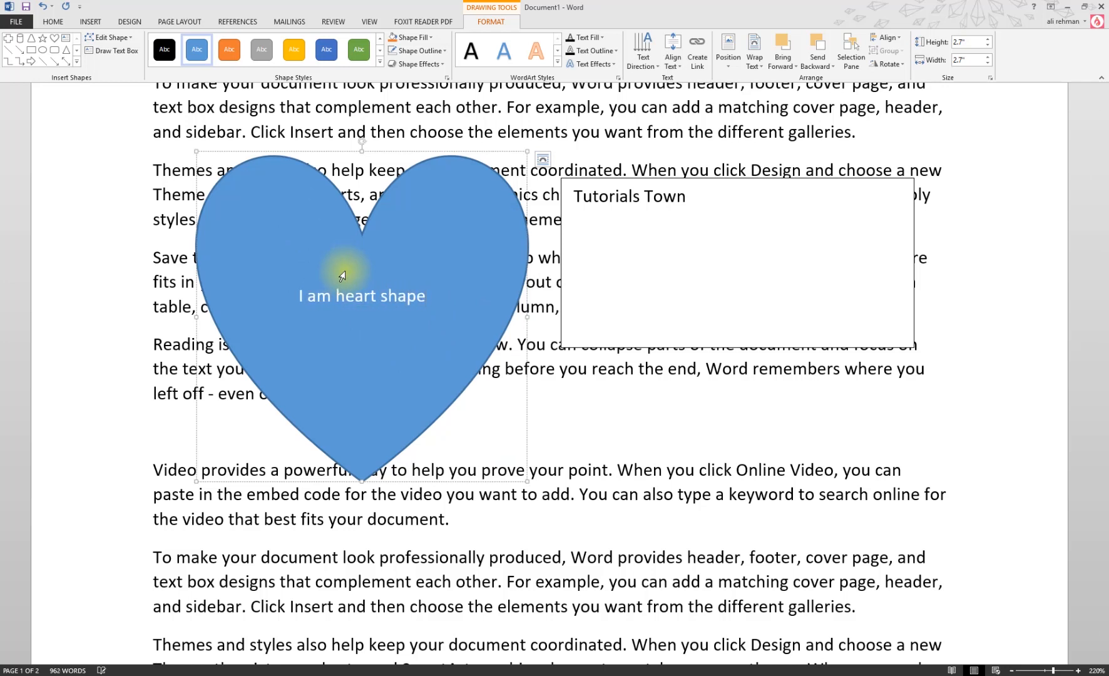
type(".")
Step: Repeat the line "I am heart shape." inside the heart and delete the cut-off excess below the third line
key("ctrl+a")
key("ctrl+c")
key("ctrl+v")
key("ctrl+v")
key("ctrl+v")
key("ctrl+v")
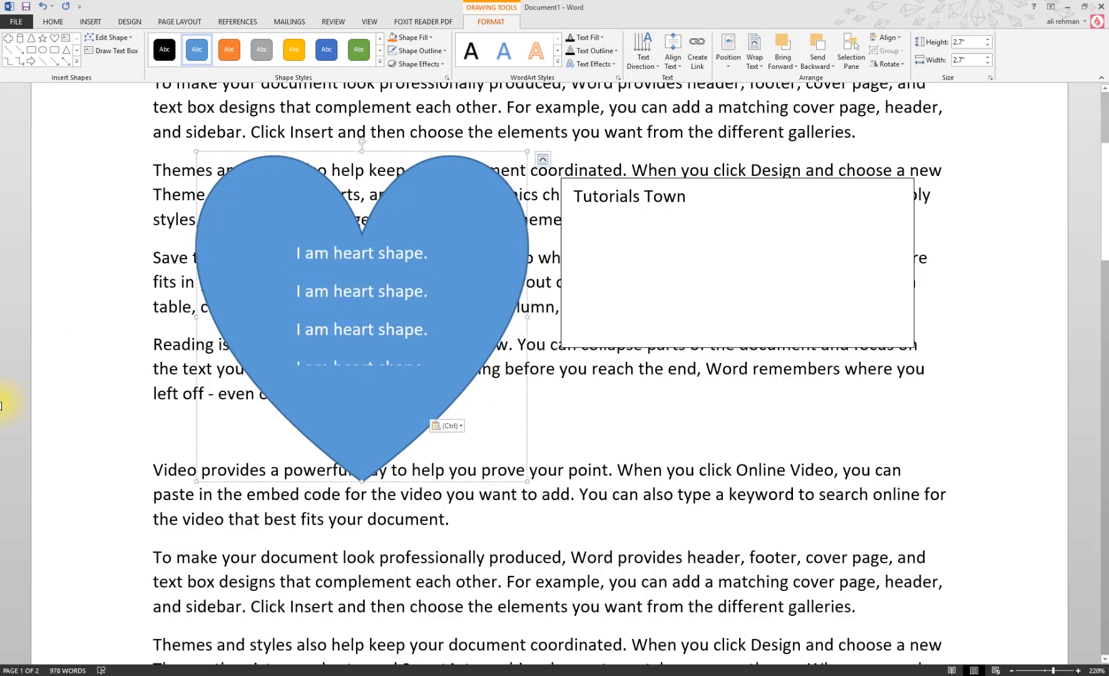
left_click(320, 300)
left_click_drag(295, 250, 241, 373)
key("Delete")
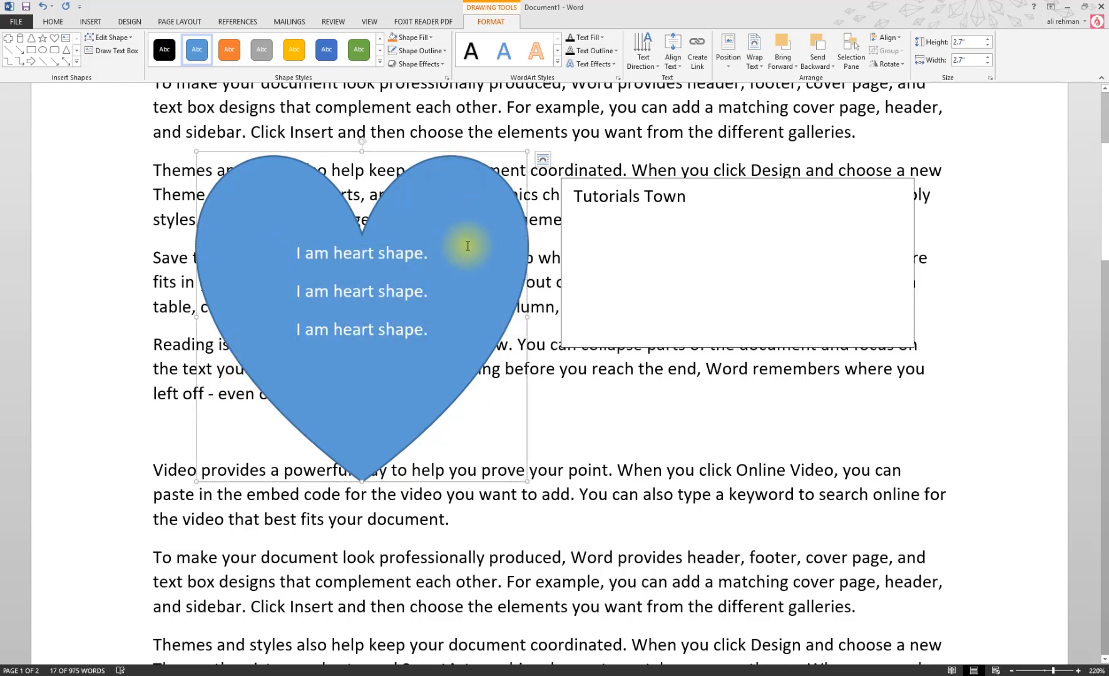
Step: Apply the soft green preset shape style with dark text to the heart
left_click(490, 216)
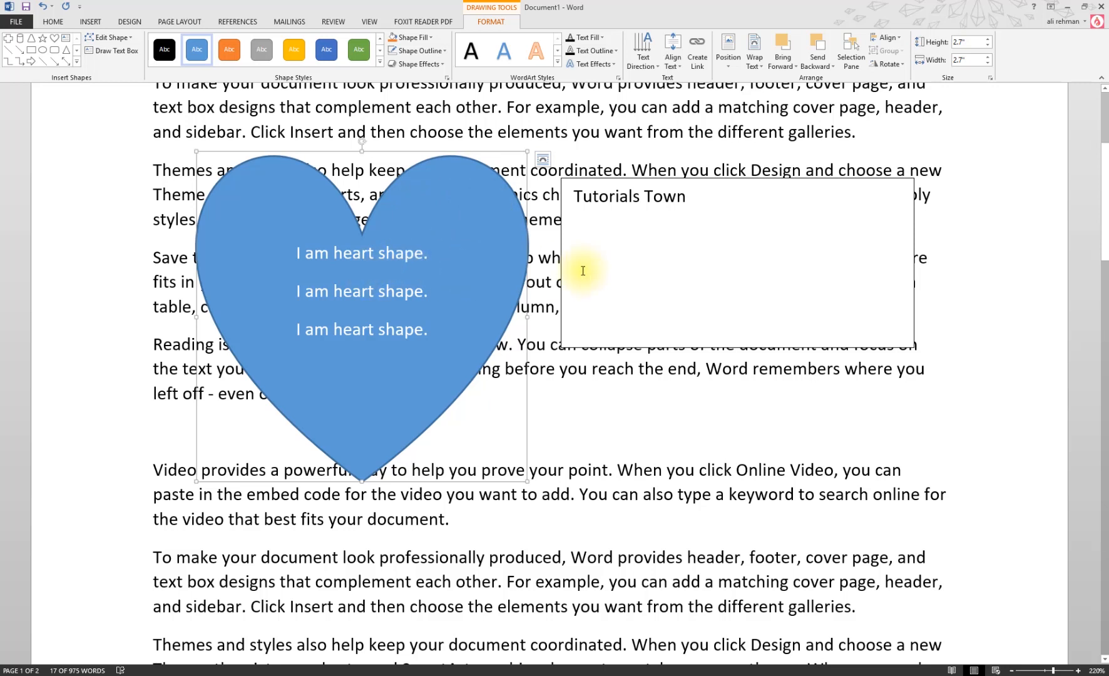
left_click(409, 194)
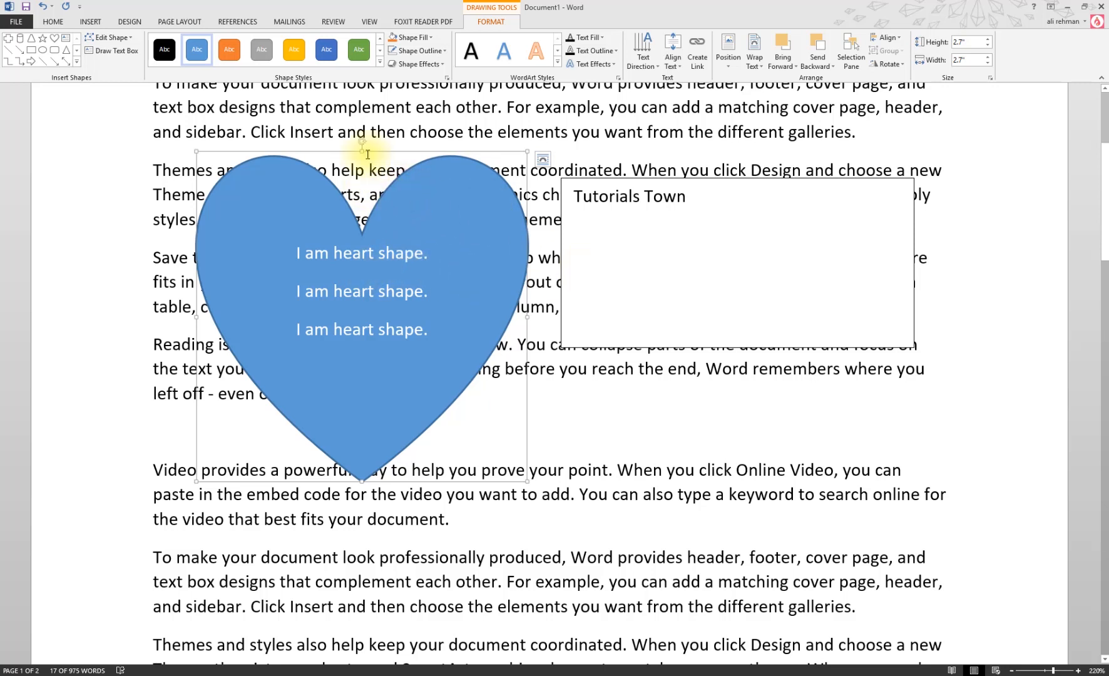
left_click(380, 60)
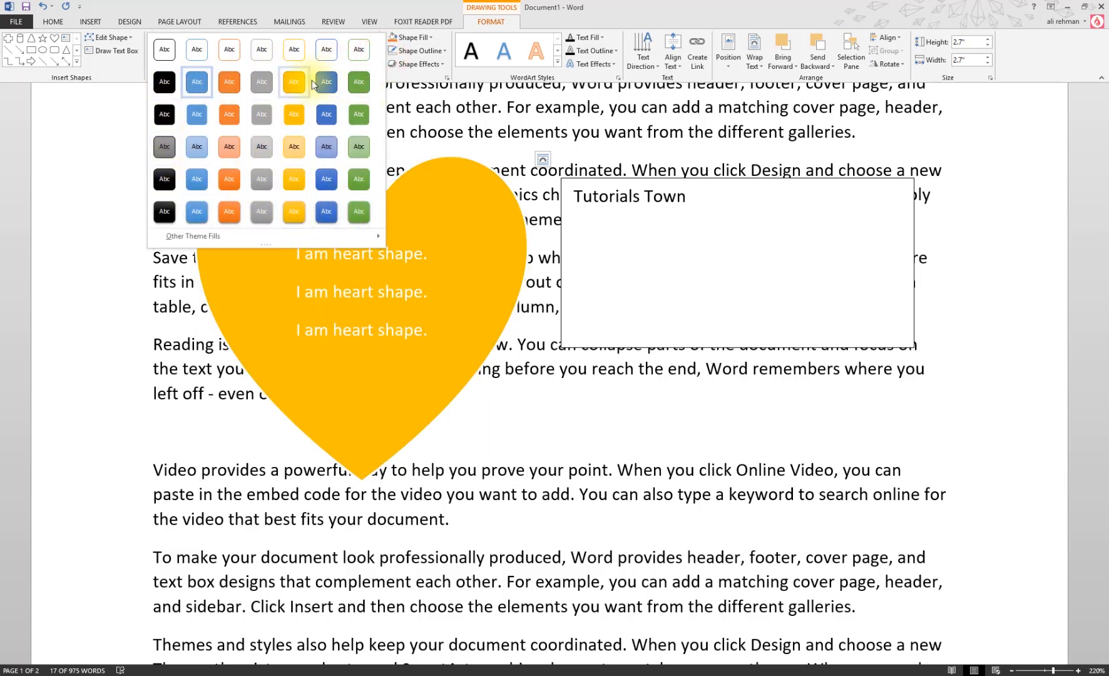
left_click(350, 147)
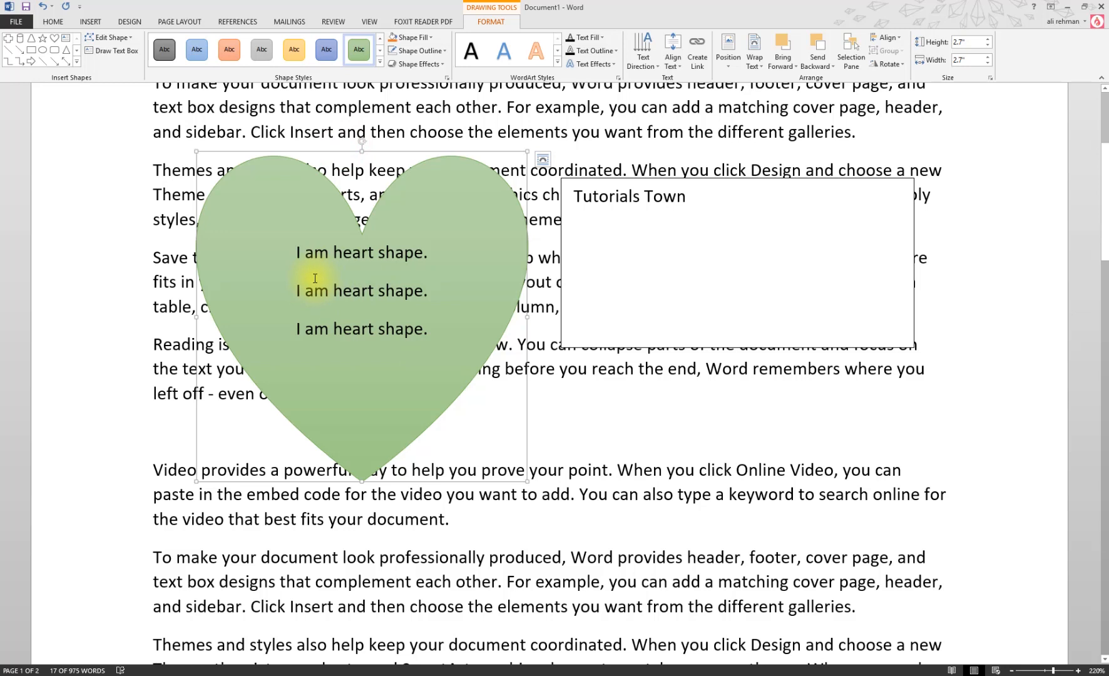
Step: Fill the heart with the dark gold theme colour and view the outline colour options
left_click(379, 65)
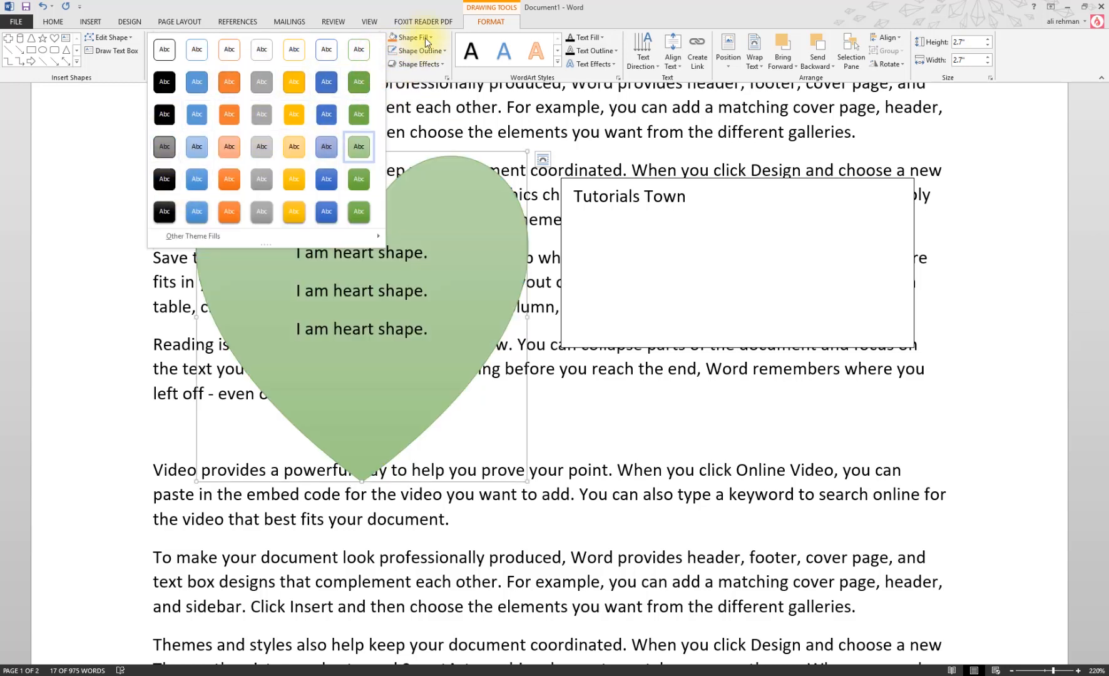
left_click(425, 37)
left_click(424, 38)
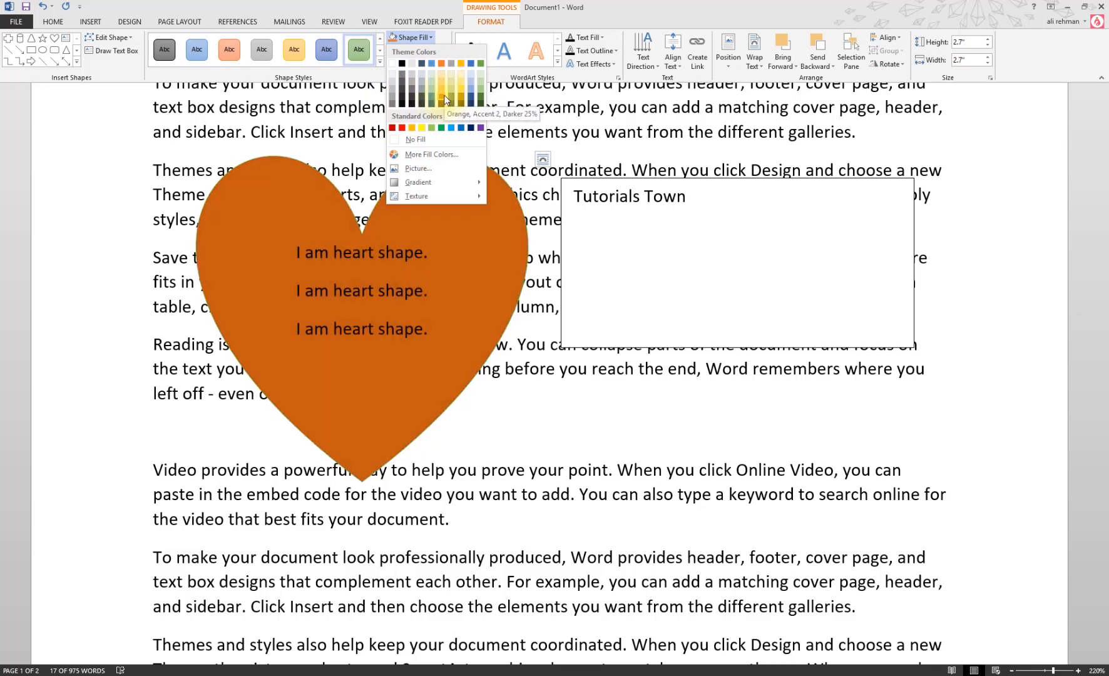
left_click(460, 95)
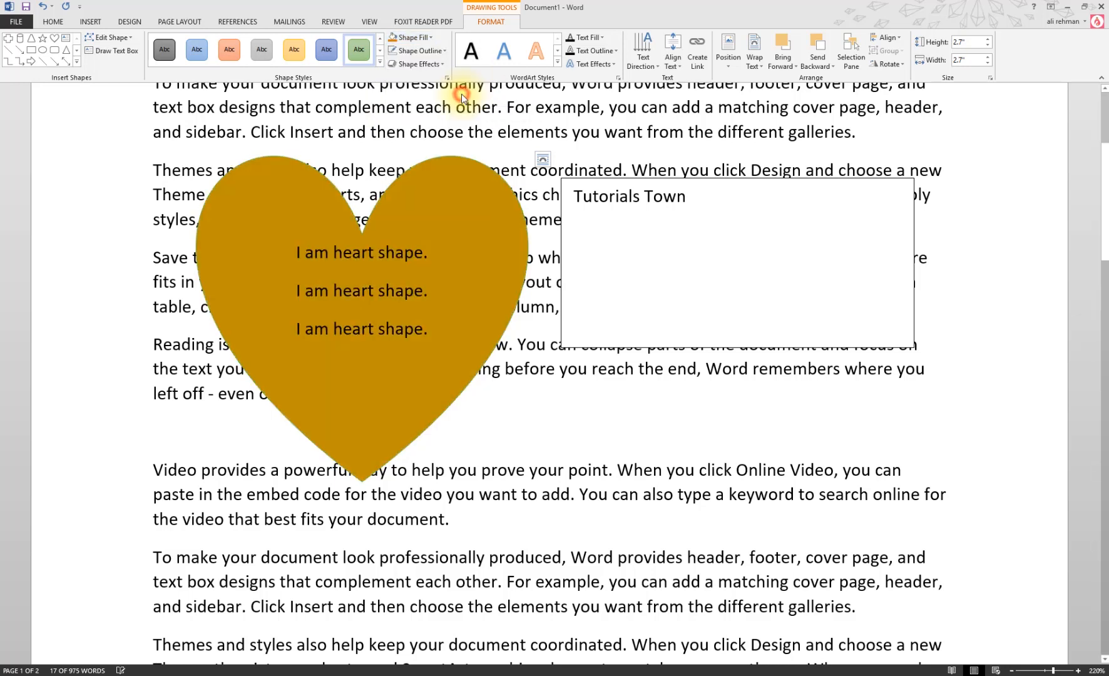
left_click(433, 51)
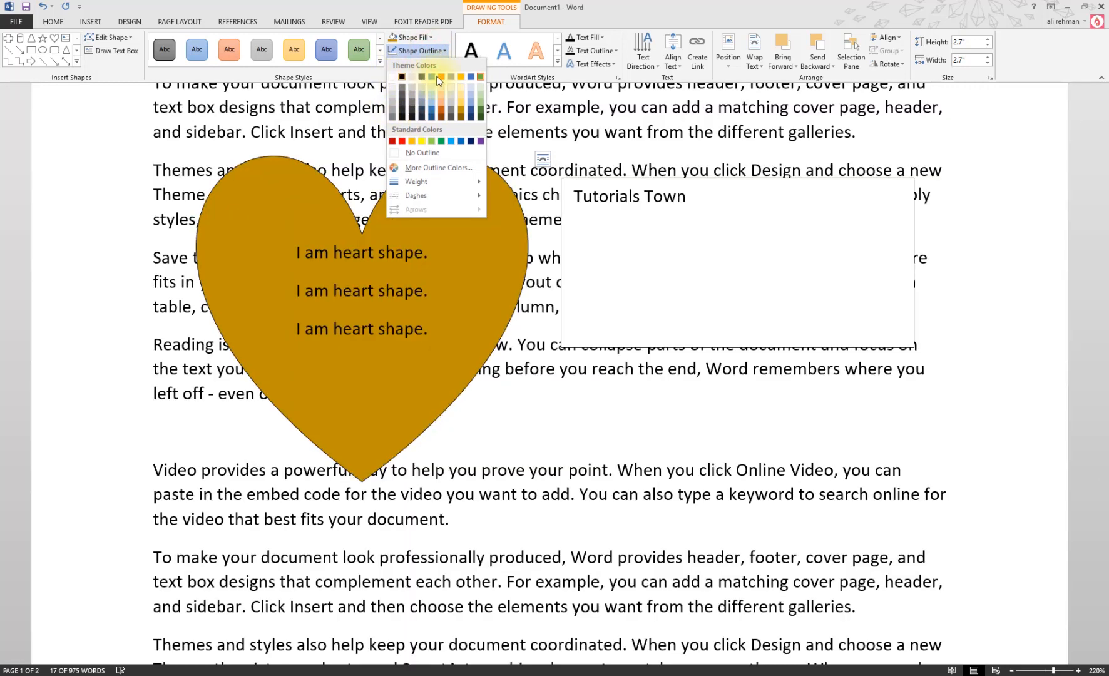
Step: Fill the heart with a custom teal colour picked from the colour spectrum
left_click(412, 36)
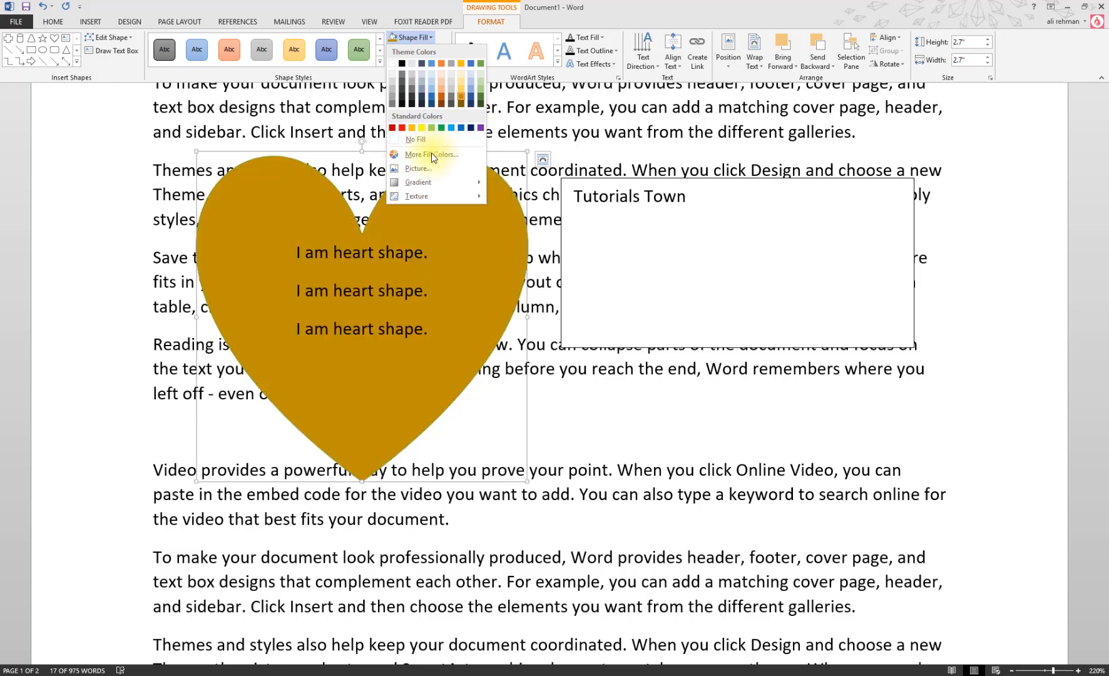
left_click(431, 154)
left_click_drag(588, 219, 728, 38)
mouse_move(689, 71)
left_mouse_down()
mouse_move(655, 98)
mouse_move(681, 90)
left_mouse_up()
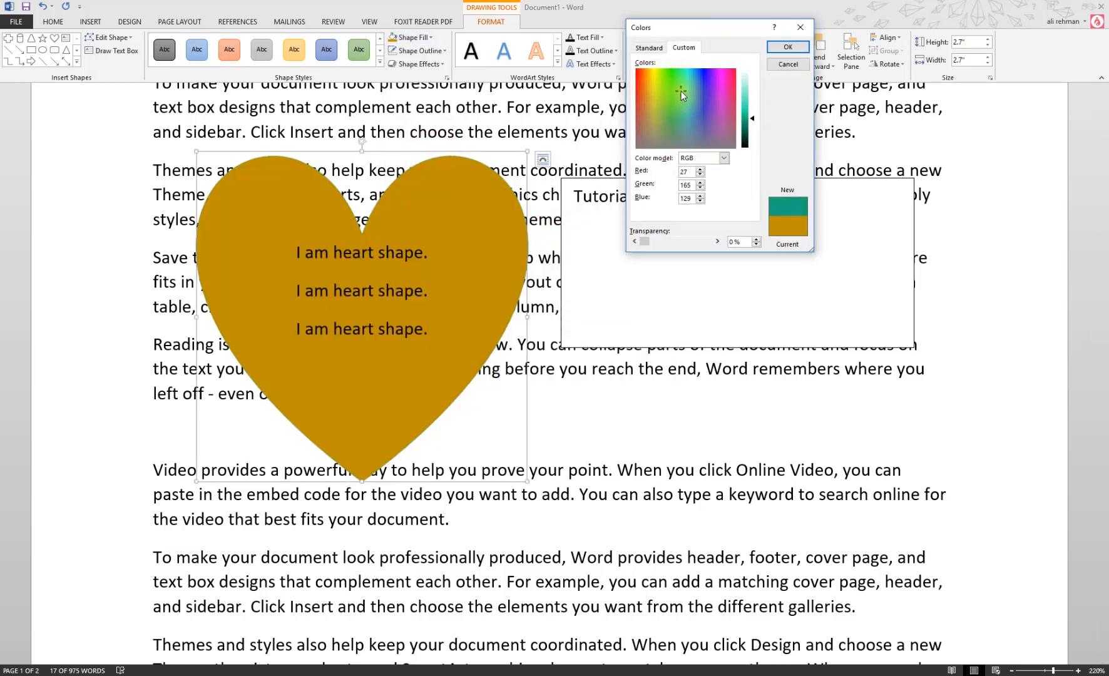
left_click(751, 118)
left_click(787, 50)
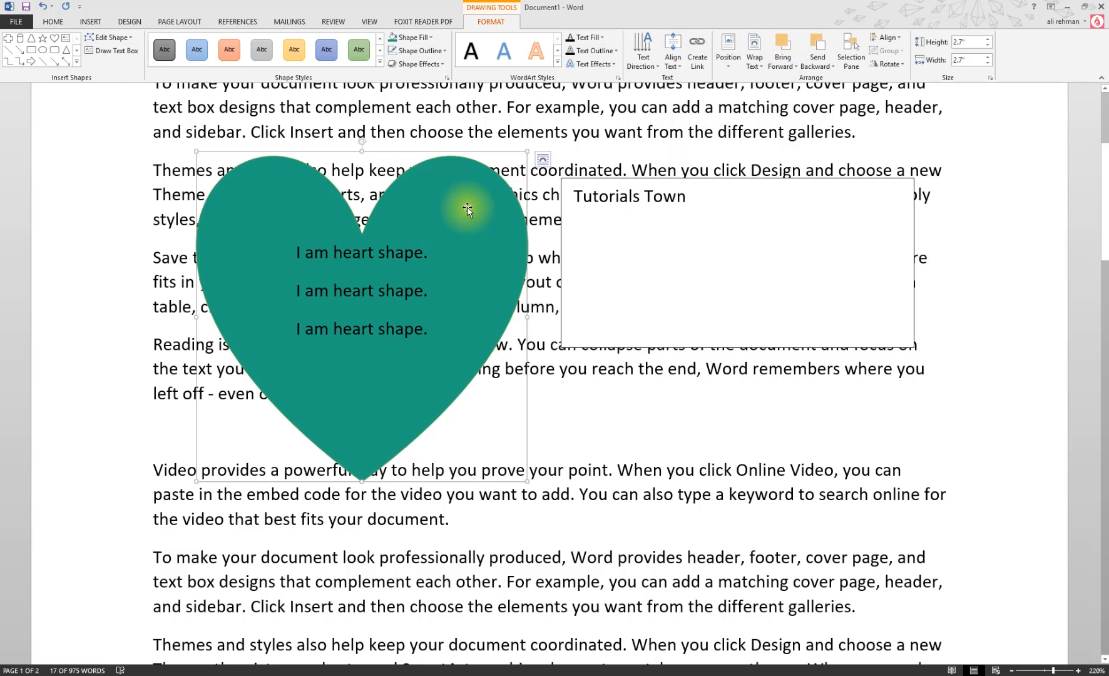
Step: Fill the heart with the picture pexels-photo-347141 from the extrior folder
left_click(423, 42)
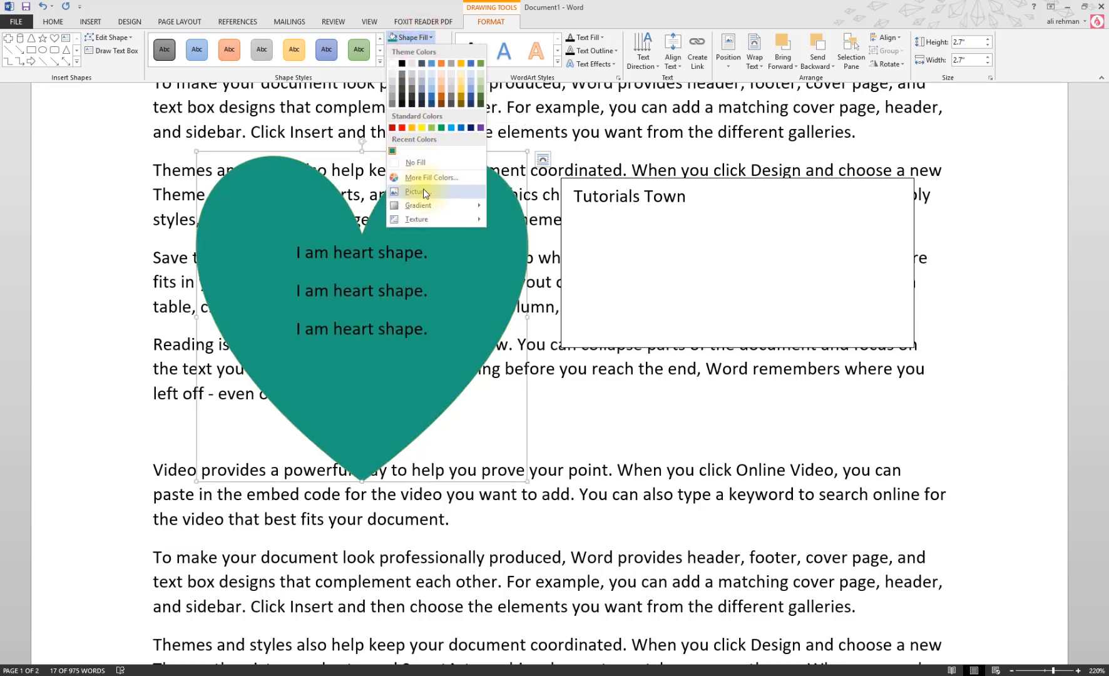
left_click(423, 190)
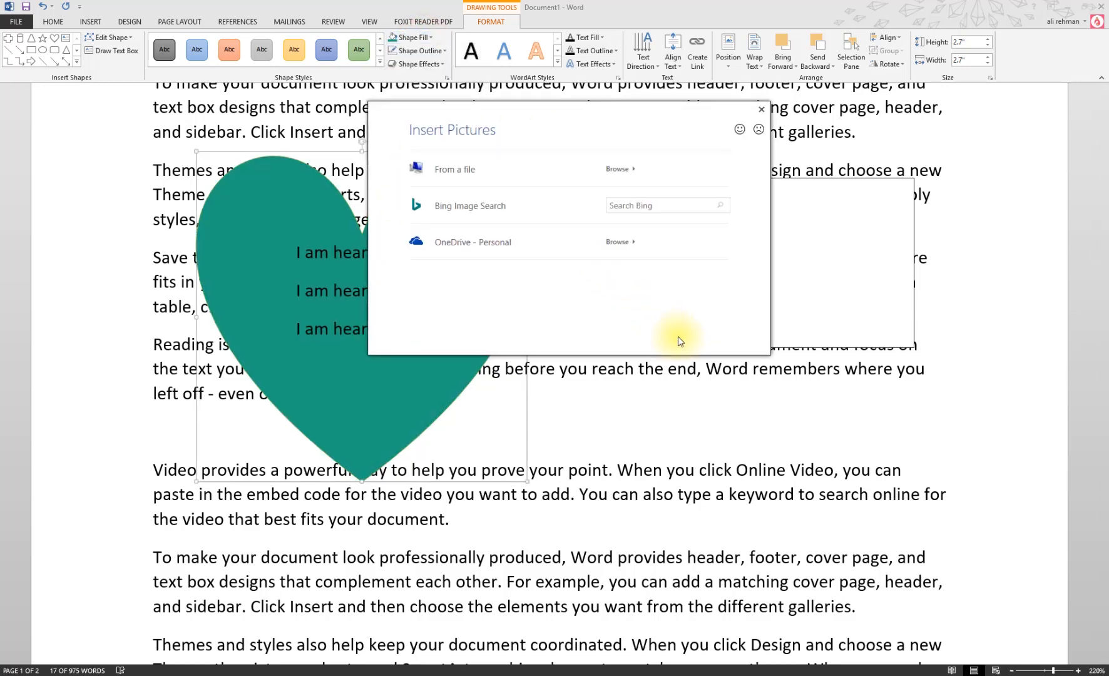
left_click(460, 170)
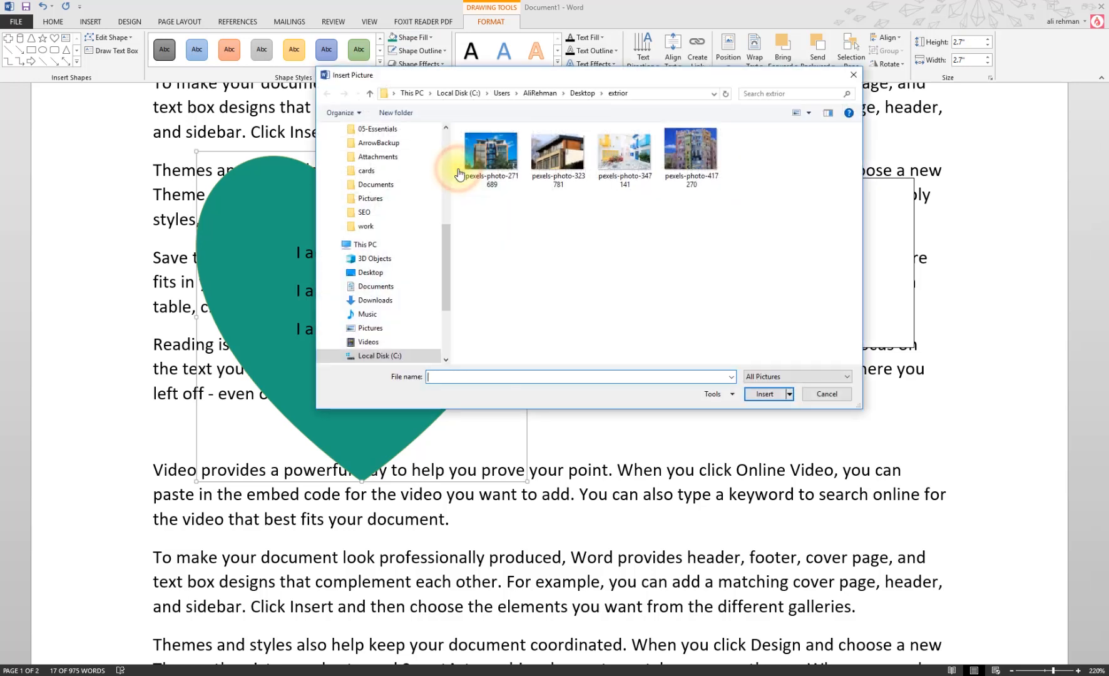
left_click(635, 154)
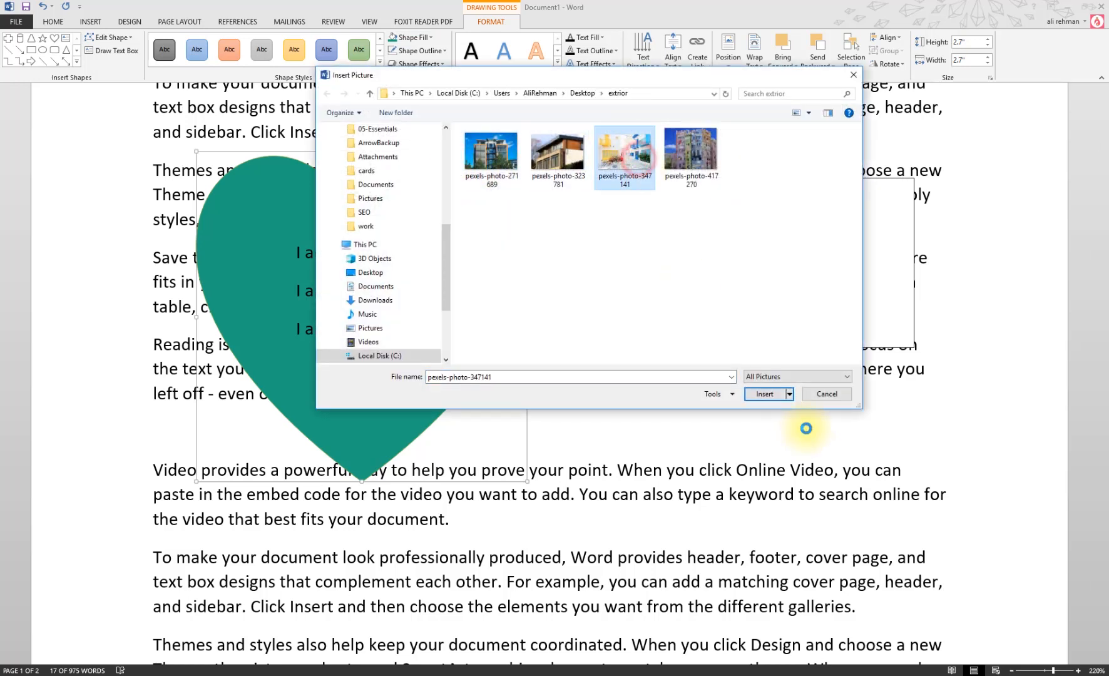
left_click(765, 393)
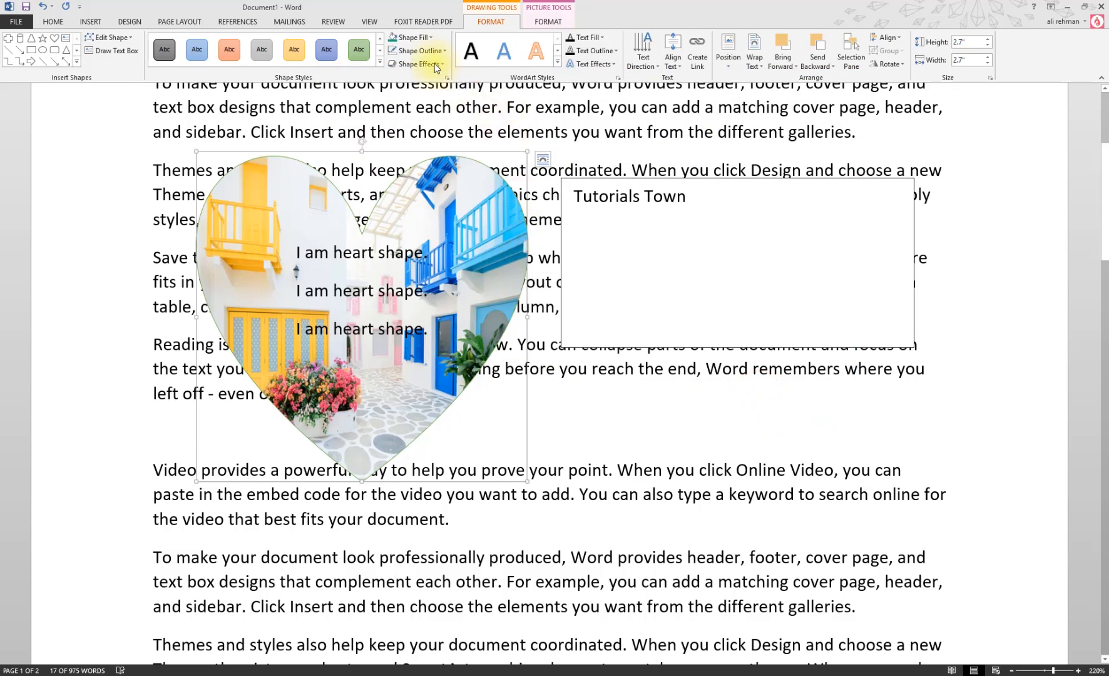
Step: Open the detailed gradient settings for the heart and change its fill to a gradient fill
left_click(424, 38)
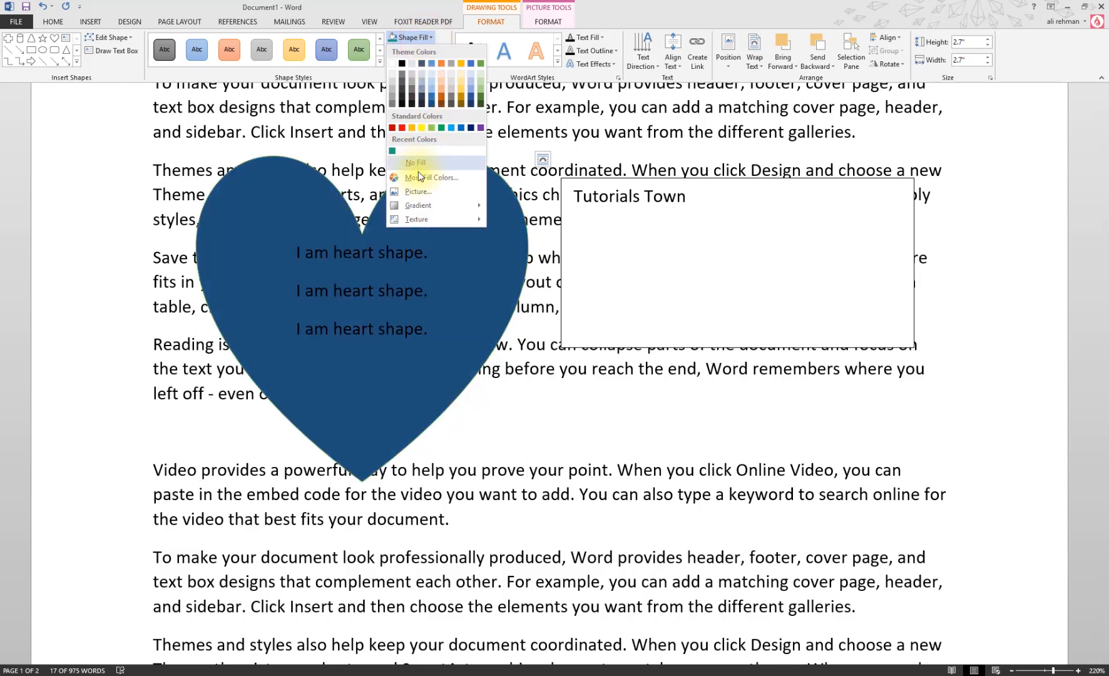
mouse_move(421, 205)
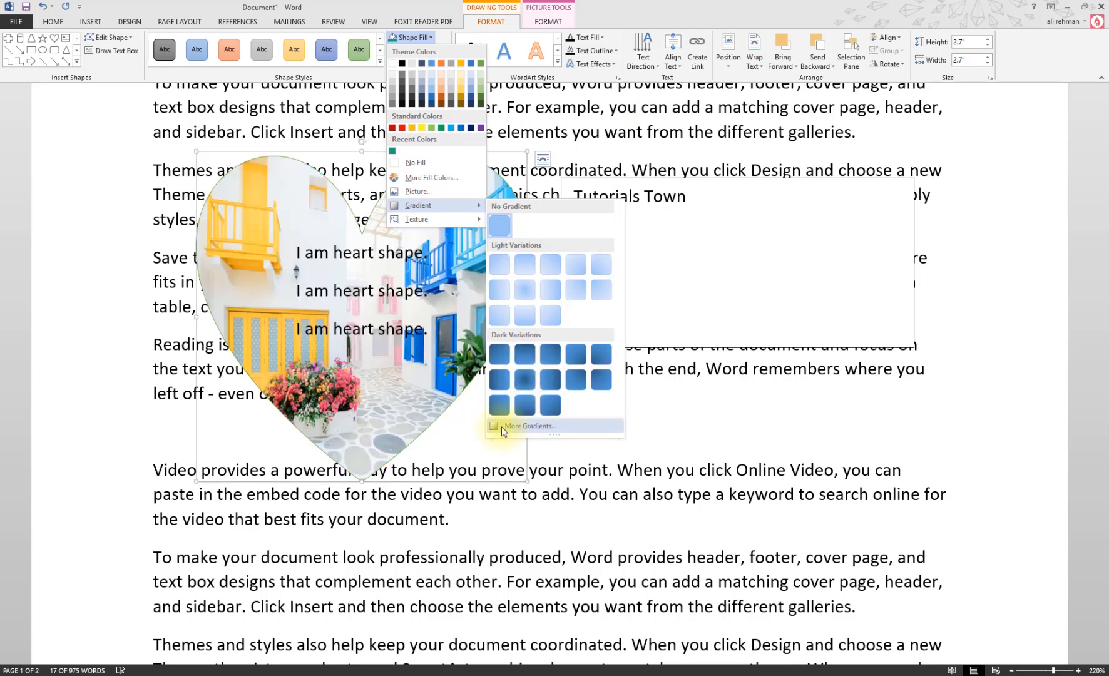
left_click(521, 426)
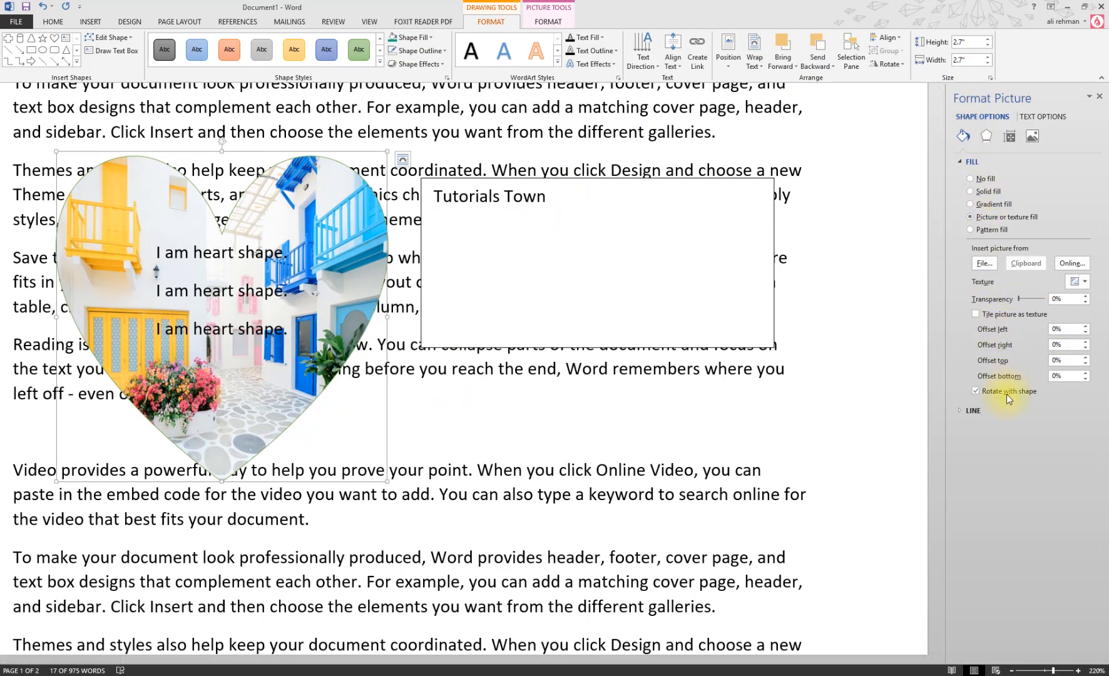
left_click(987, 204)
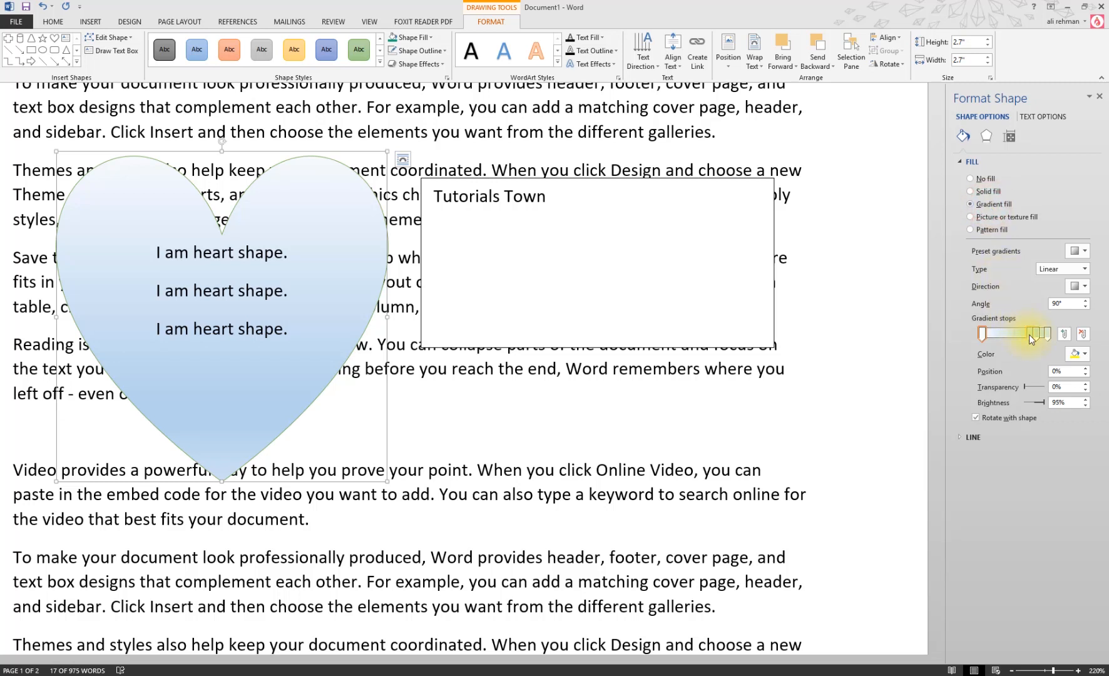
Step: Recolour the heart's gradient stop at 74% to light orange with 60% brightness
left_click(1029, 334)
left_click_drag(1034, 337, 1030, 338)
left_click(1077, 353)
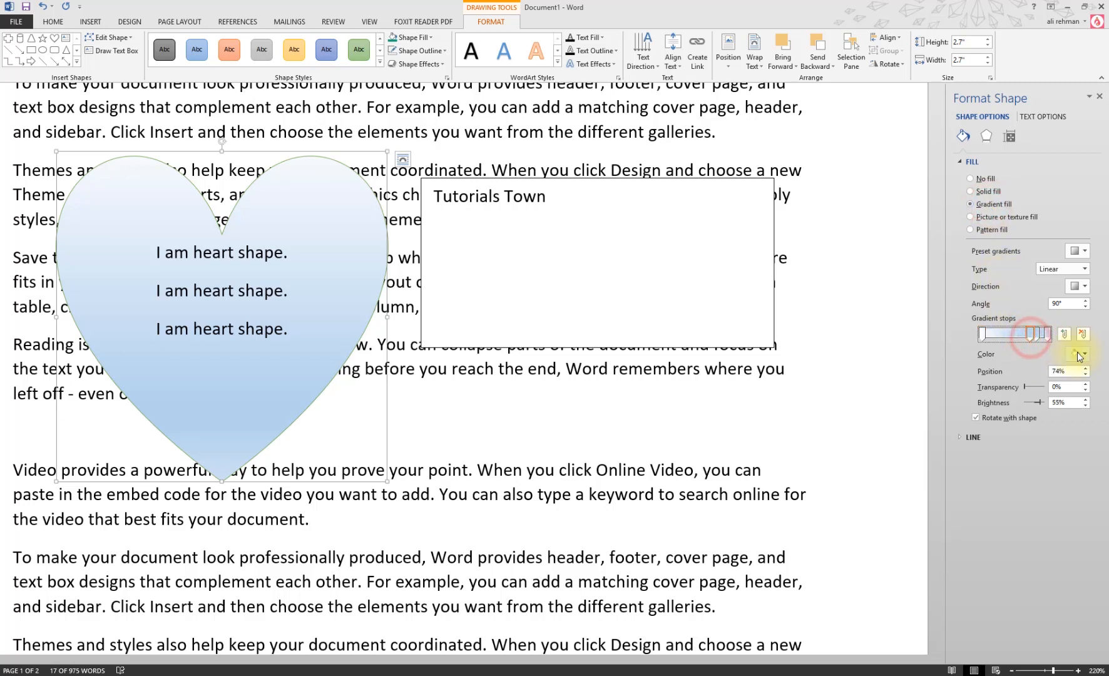
left_click(1062, 402)
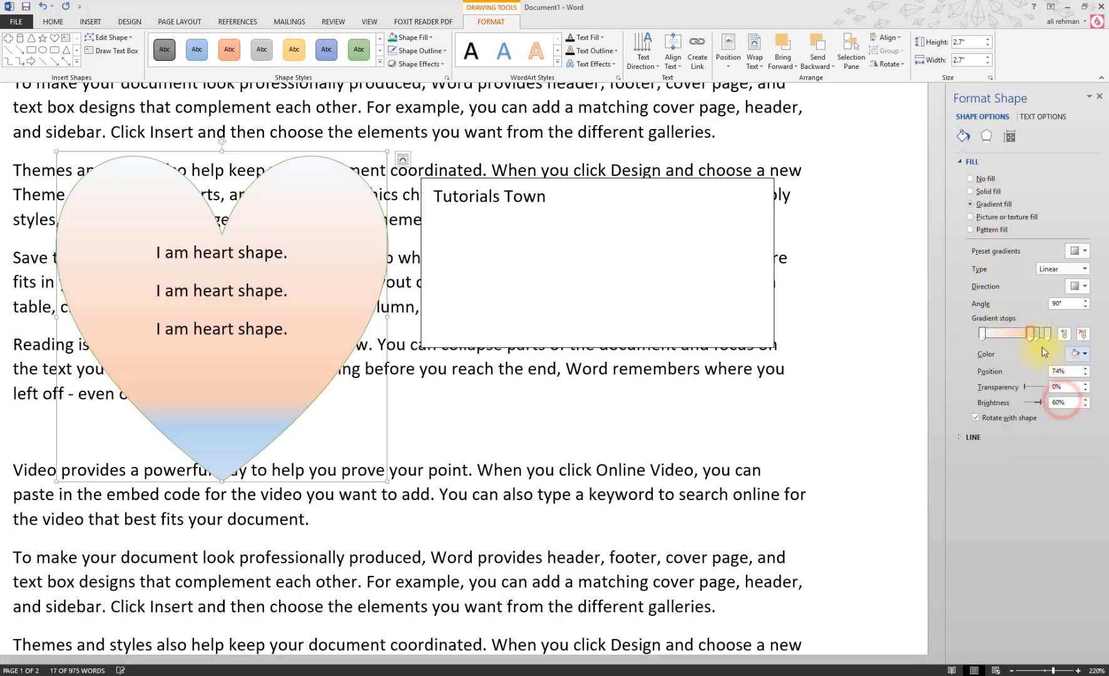
Step: Recolour the heart's third gradient stop dark orange and the 100% stop the darkest orange, with -50% brightness
left_click(1037, 333)
left_click(1076, 353)
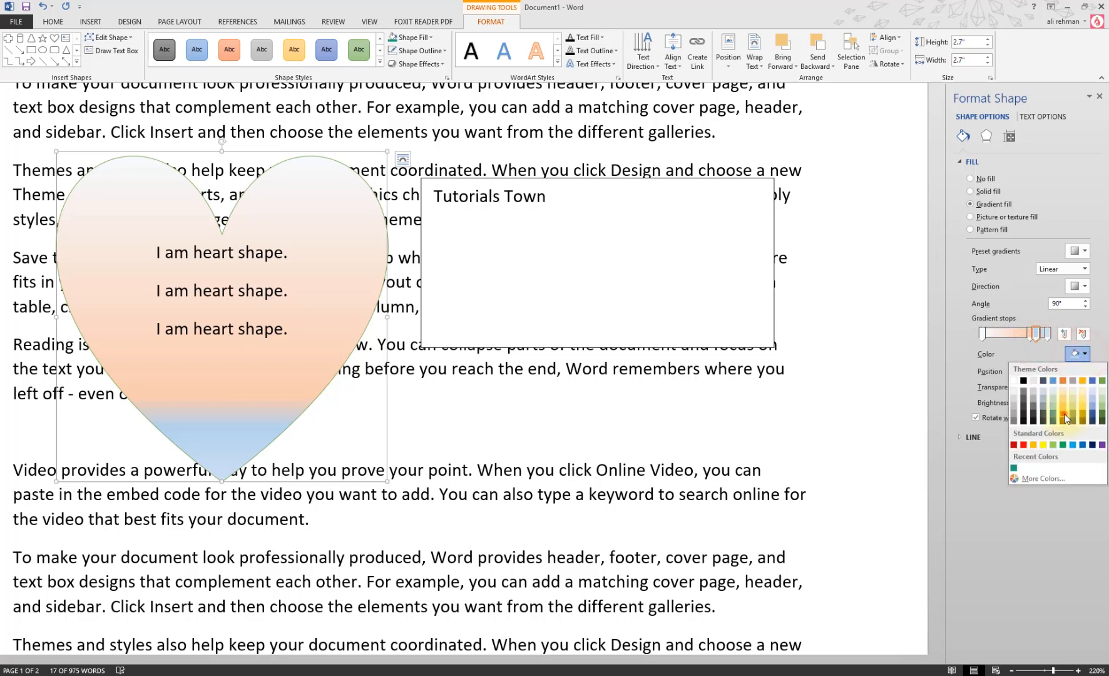
left_click(1064, 414)
left_click(1047, 334)
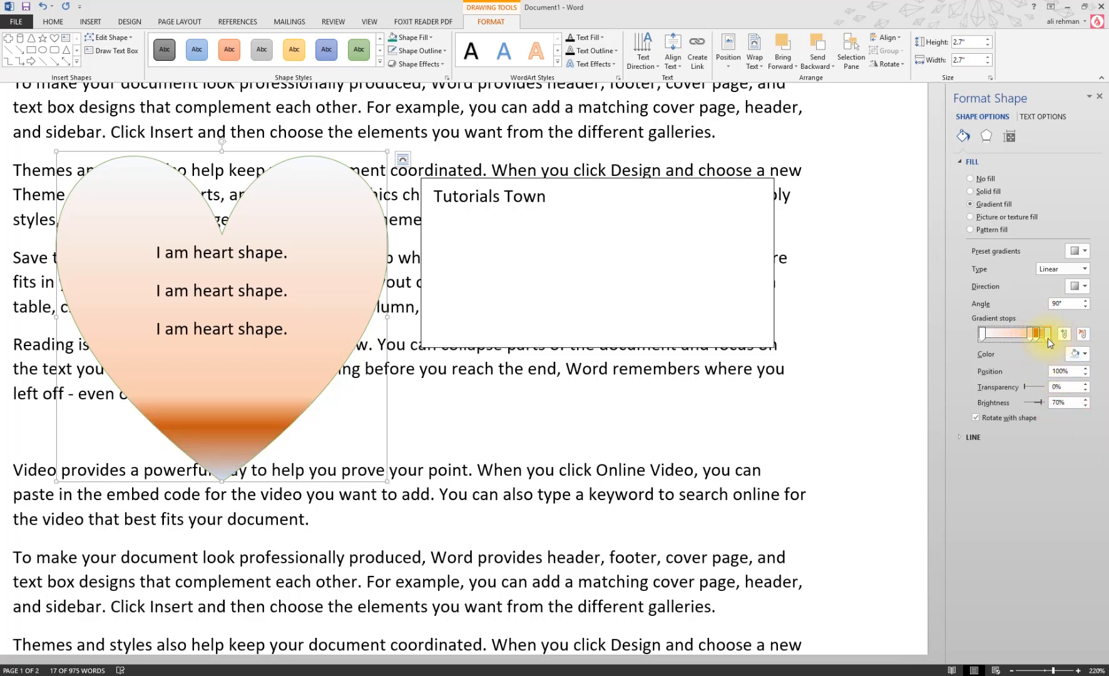
left_click(1084, 354)
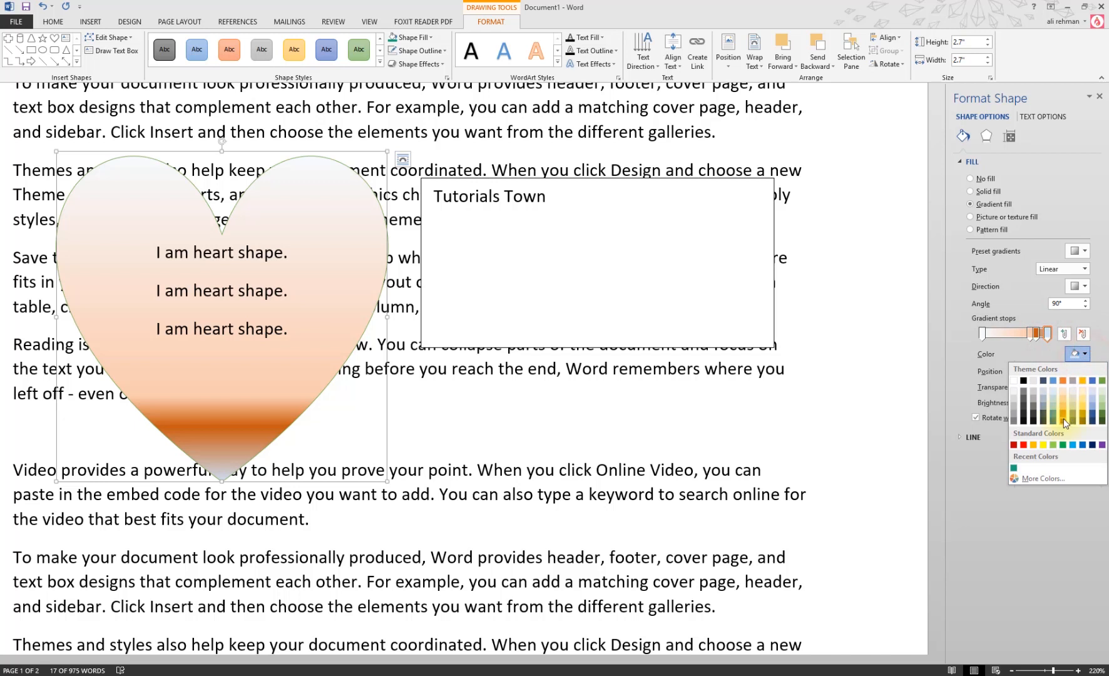
left_click(1063, 420)
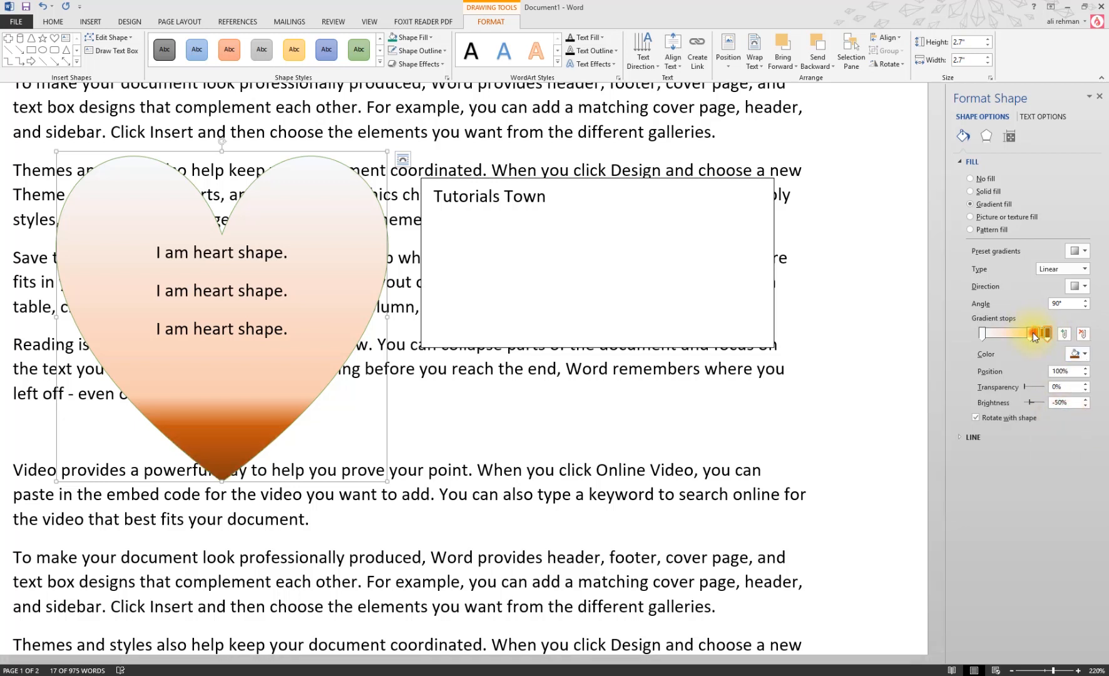
Step: Set the heart's 74% gradient stop to the orange theme shade with 40% brightness
left_click(1031, 334)
left_click(1085, 355)
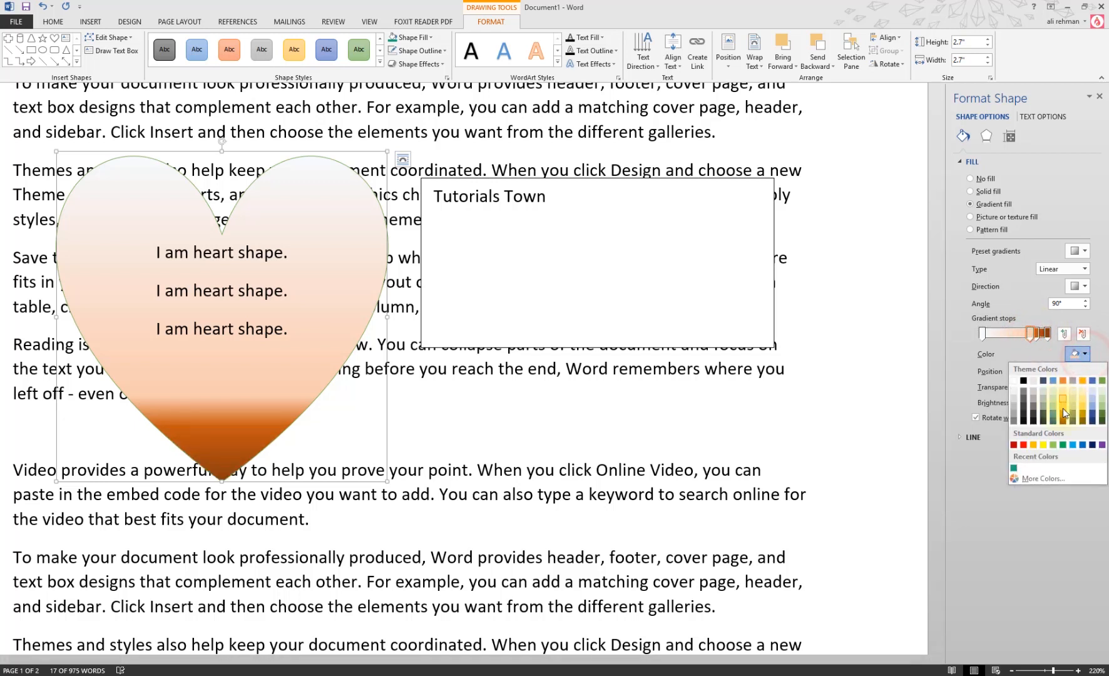
left_click(1063, 408)
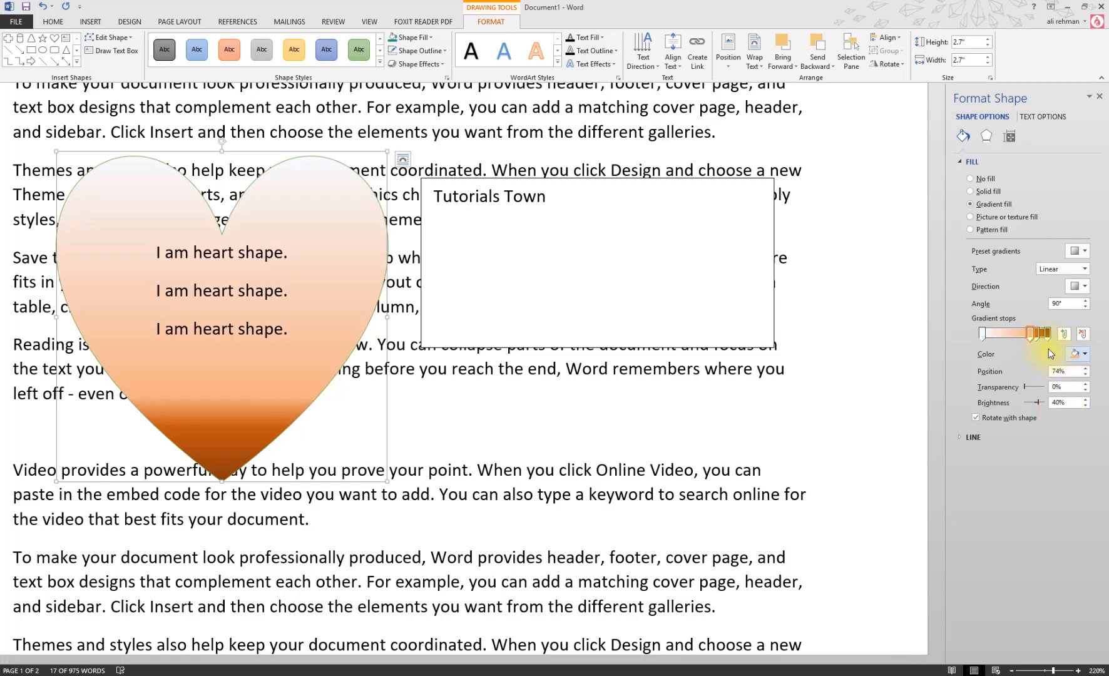
Step: Recolour the heart's 74% gradient stop with a custom, deeper shade of orange
left_click(1076, 355)
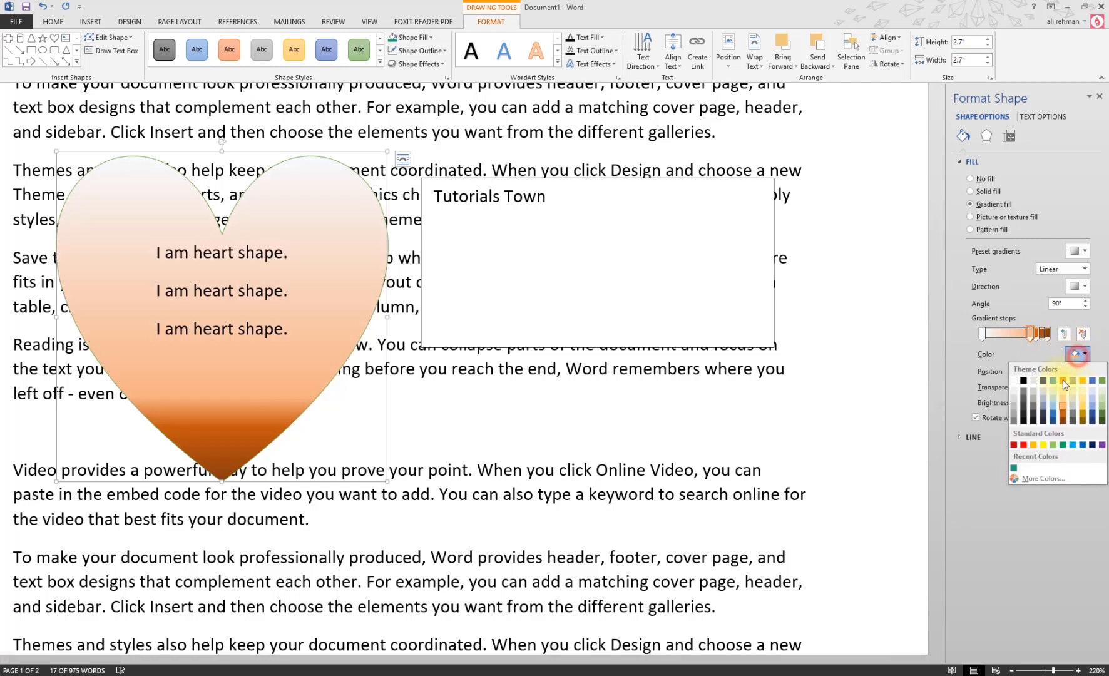
left_click(1041, 477)
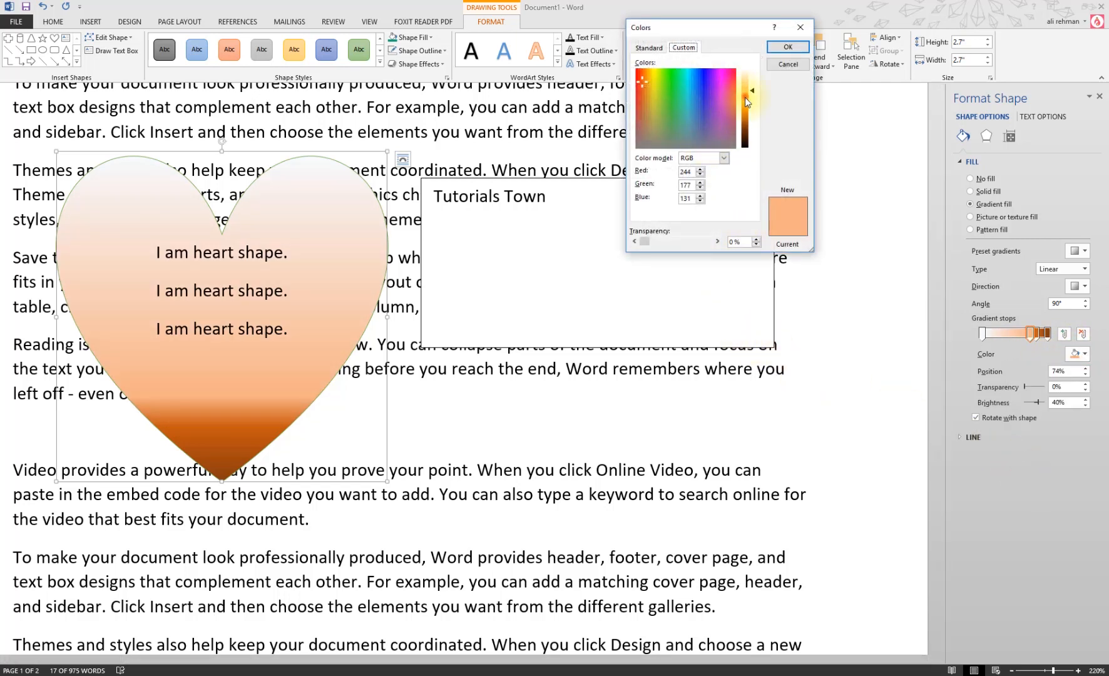
left_click_drag(746, 97, 746, 102)
left_click(788, 48)
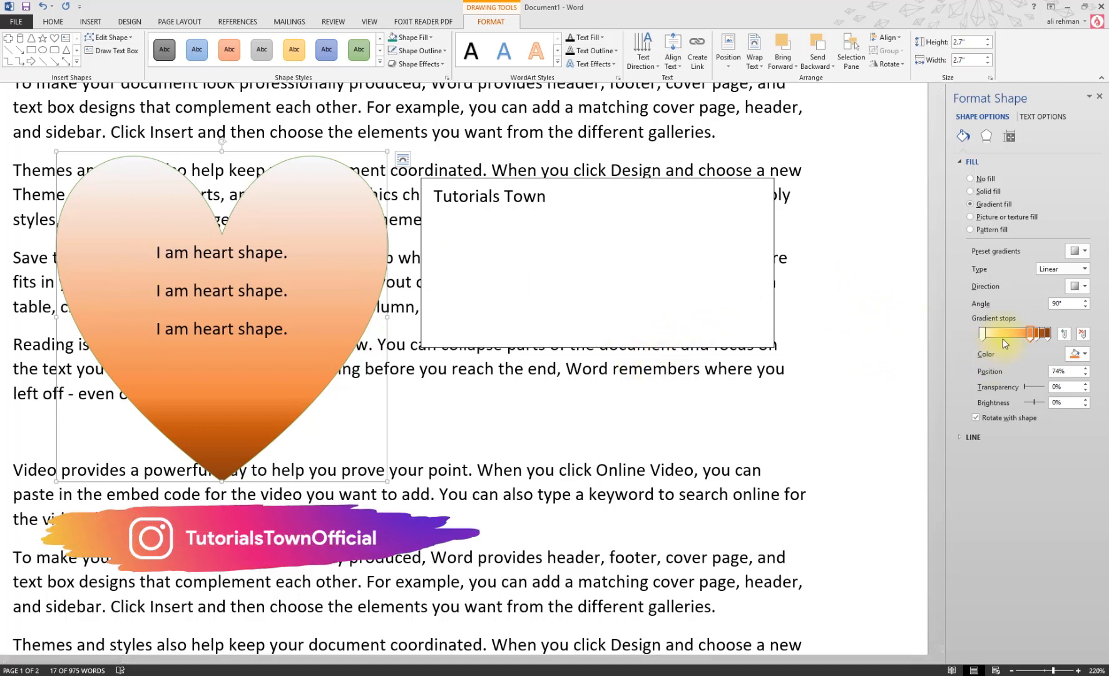
Step: Add a gradient stop to the heart's fill, move a dark orange stop to 39%, and recolour it green
left_click(1062, 334)
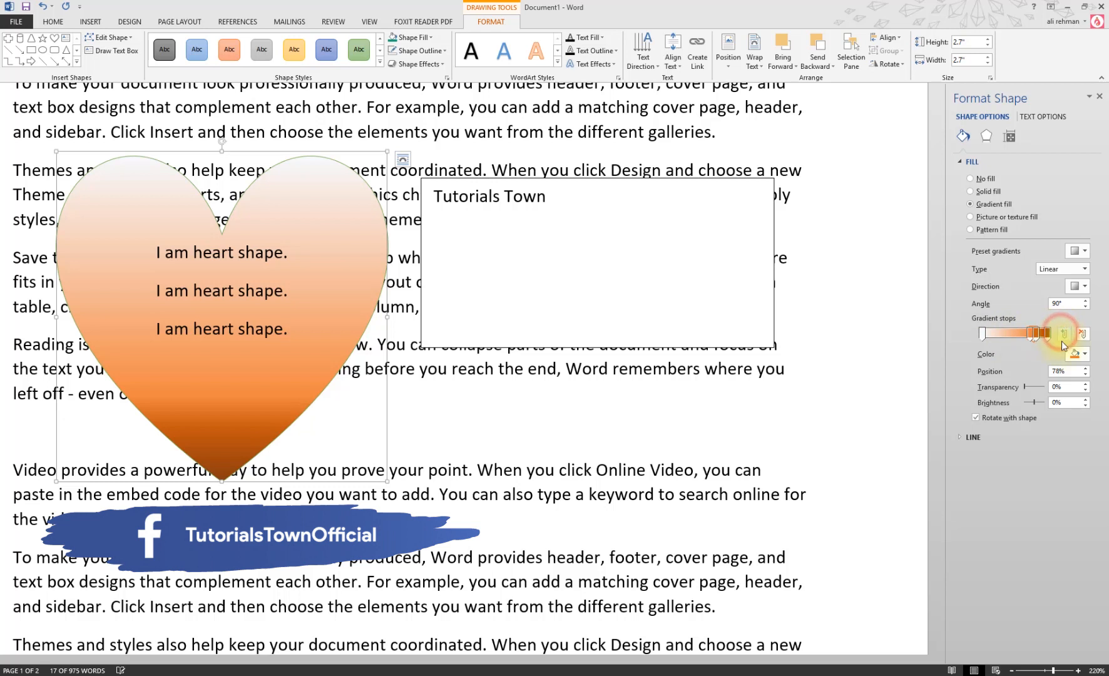
left_click_drag(1036, 334, 1008, 333)
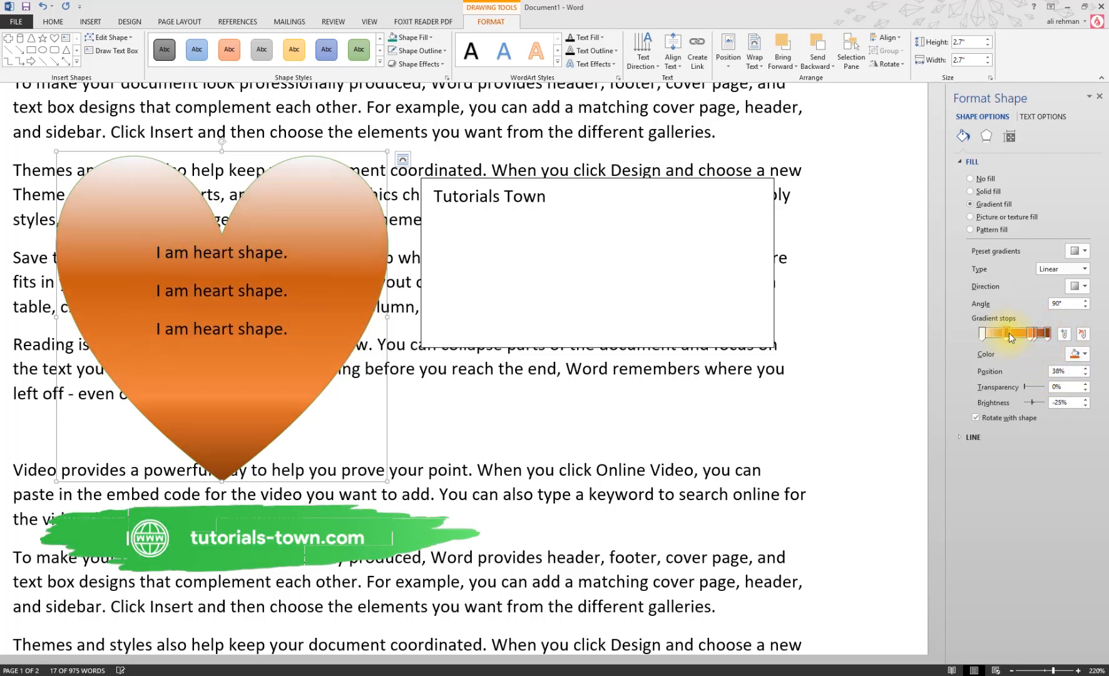
left_click(1076, 353)
left_click(1102, 389)
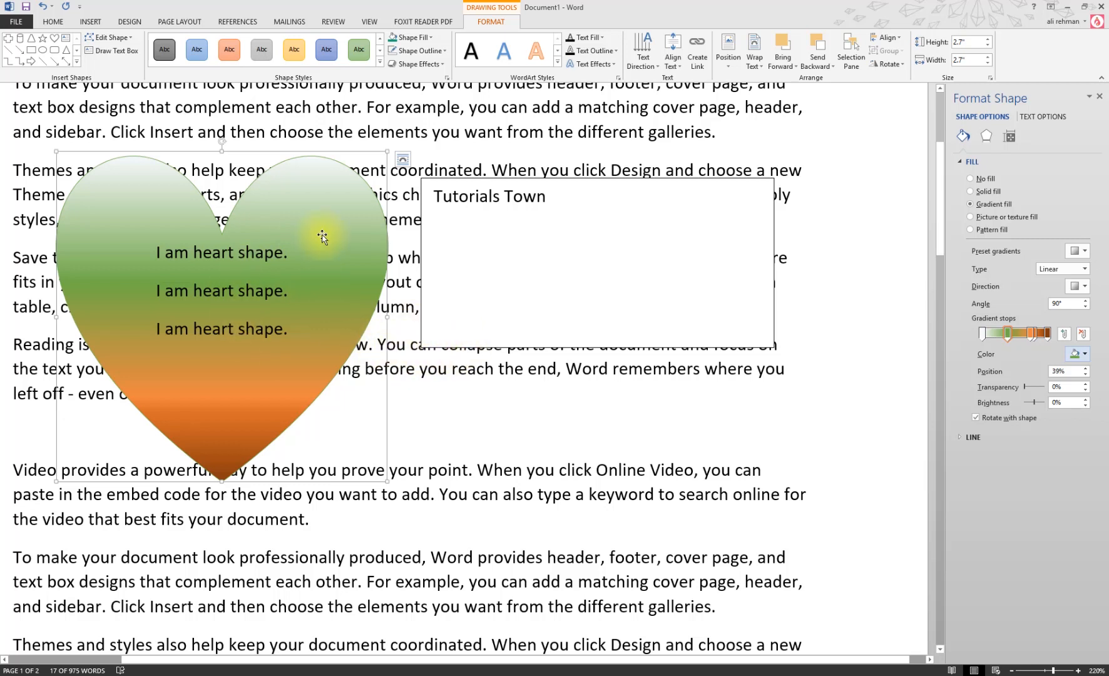
Step: Try the Radial, Rectangular and Path gradient types on the heart's fill
left_click(1076, 251)
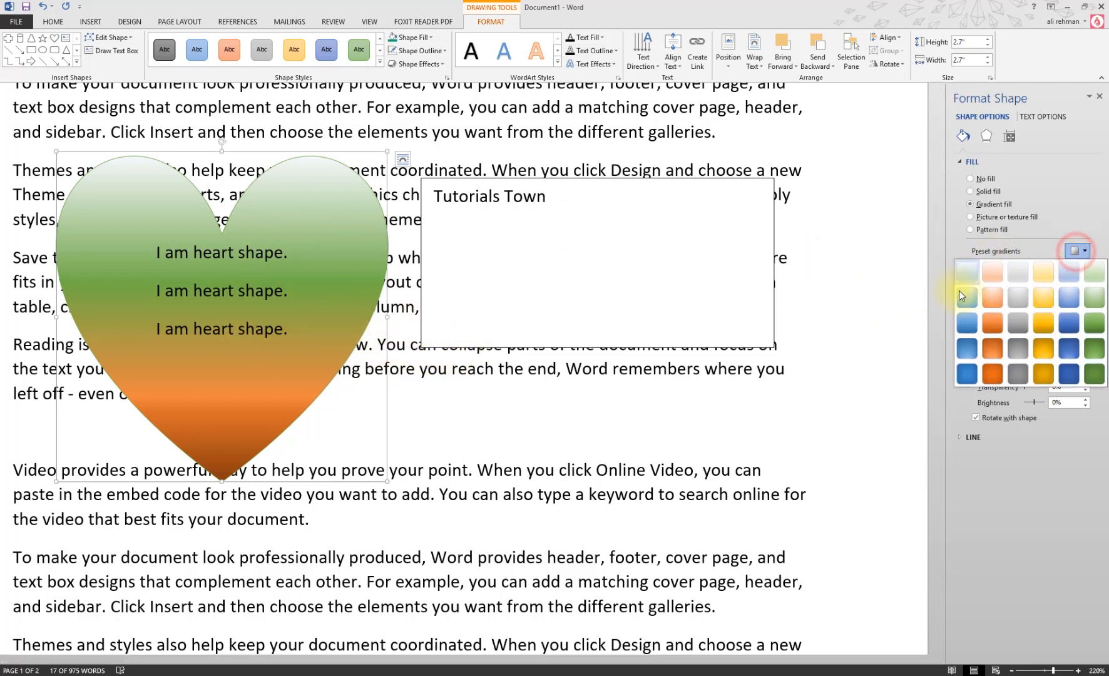
left_click(1085, 249)
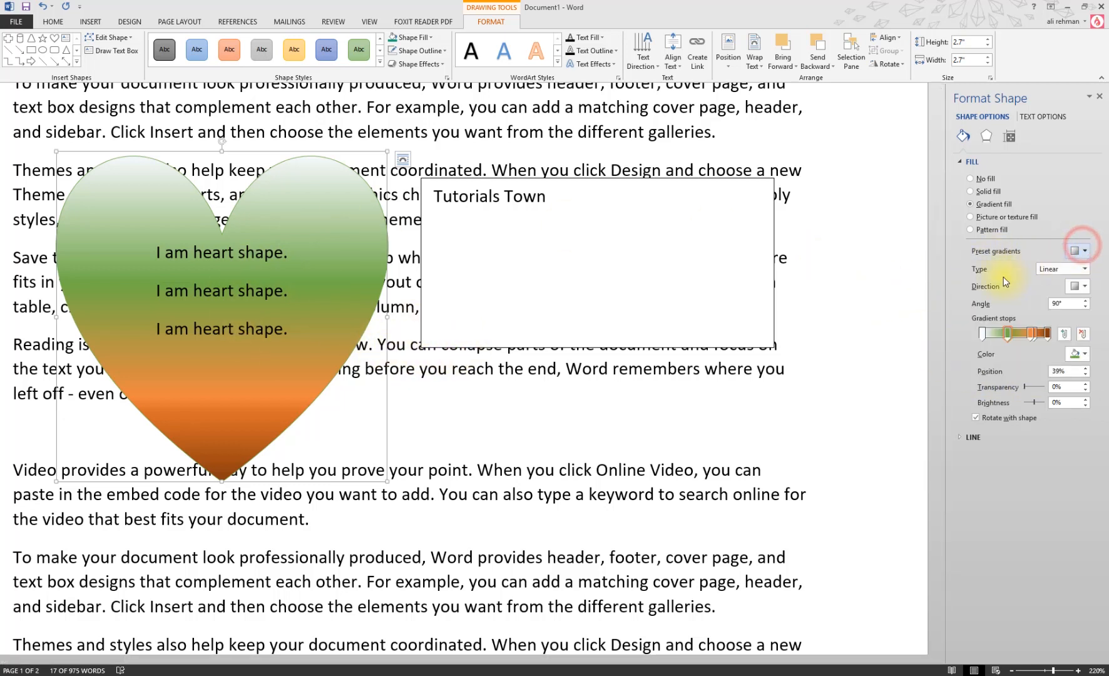
left_click(1058, 270)
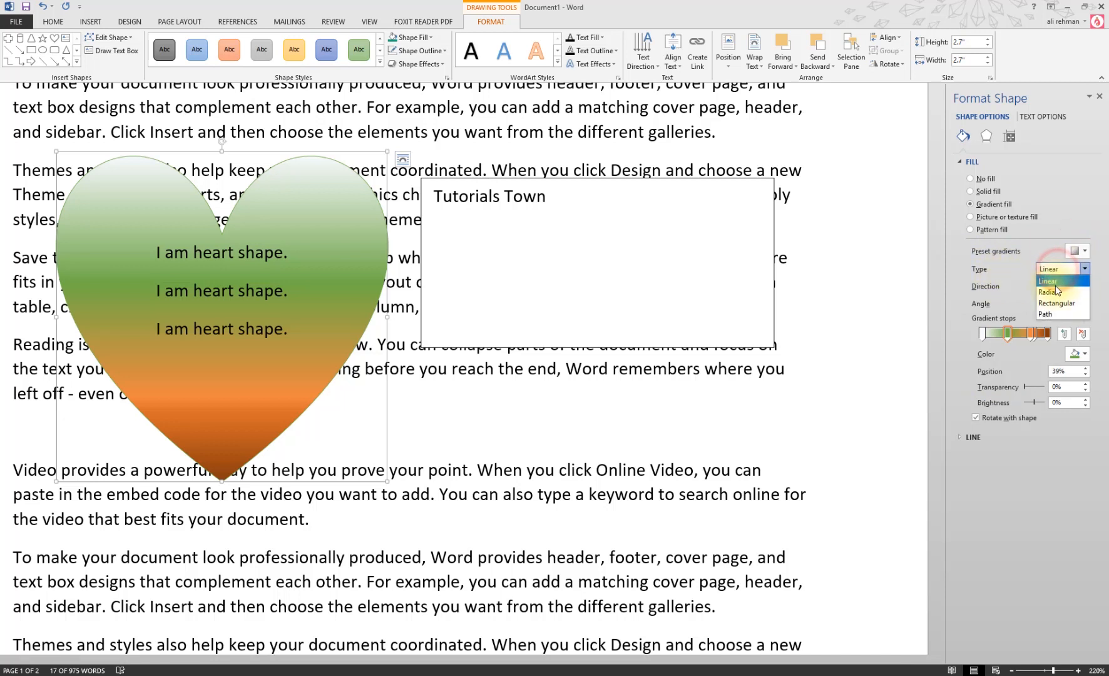
left_click(1055, 292)
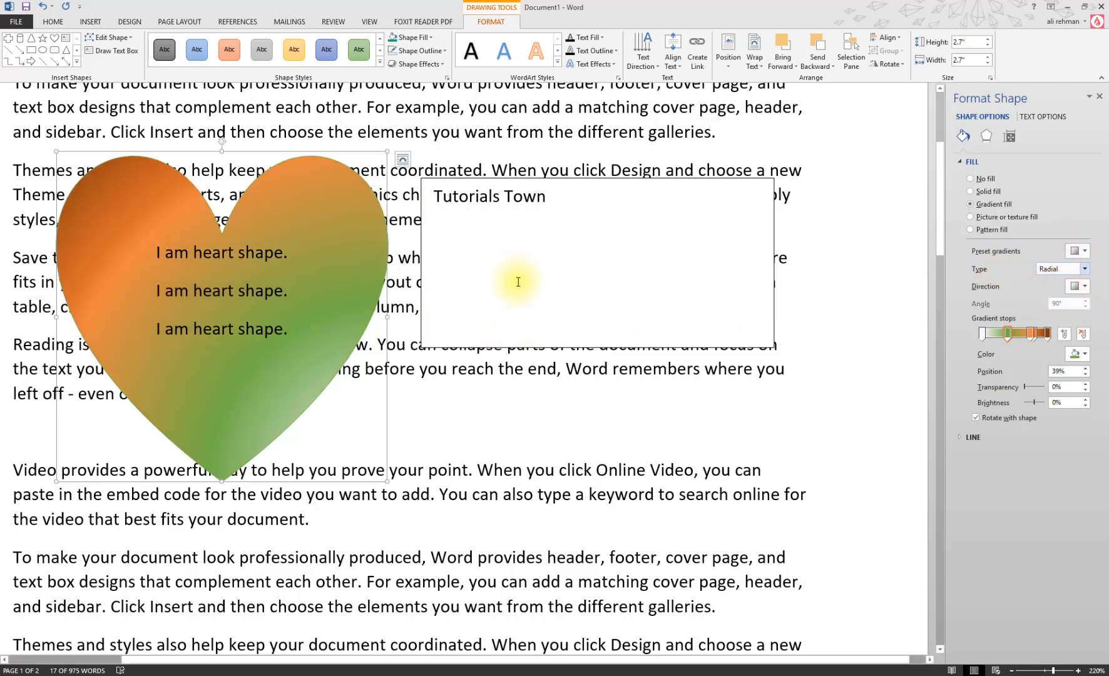
left_click(1079, 270)
left_click(1071, 304)
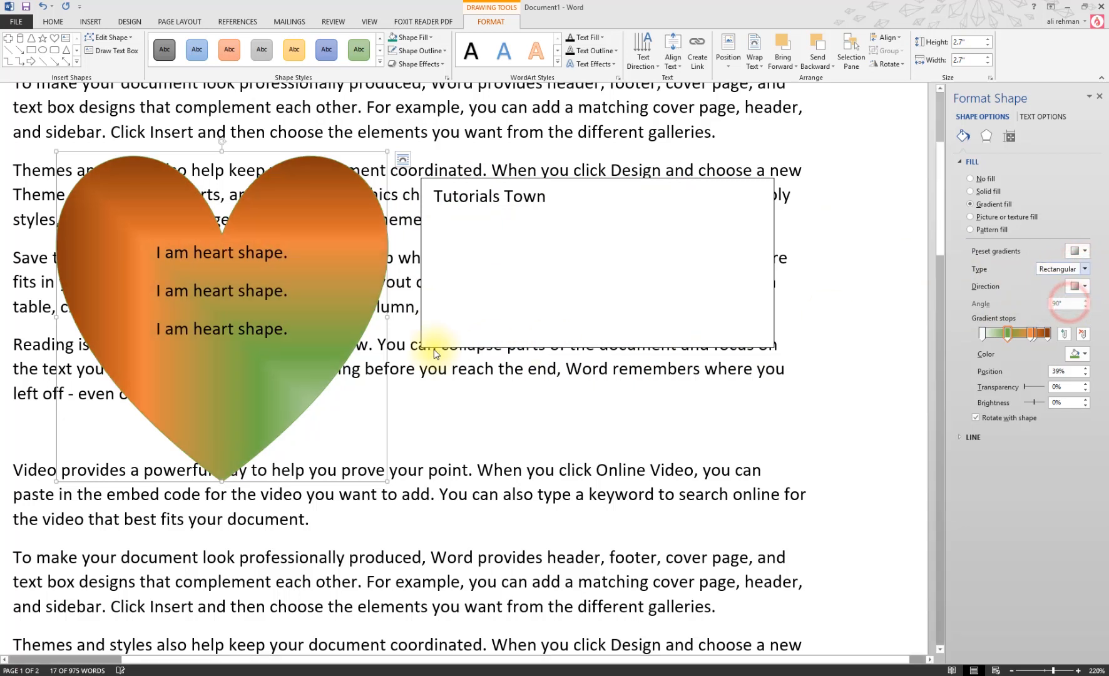
left_click(1081, 269)
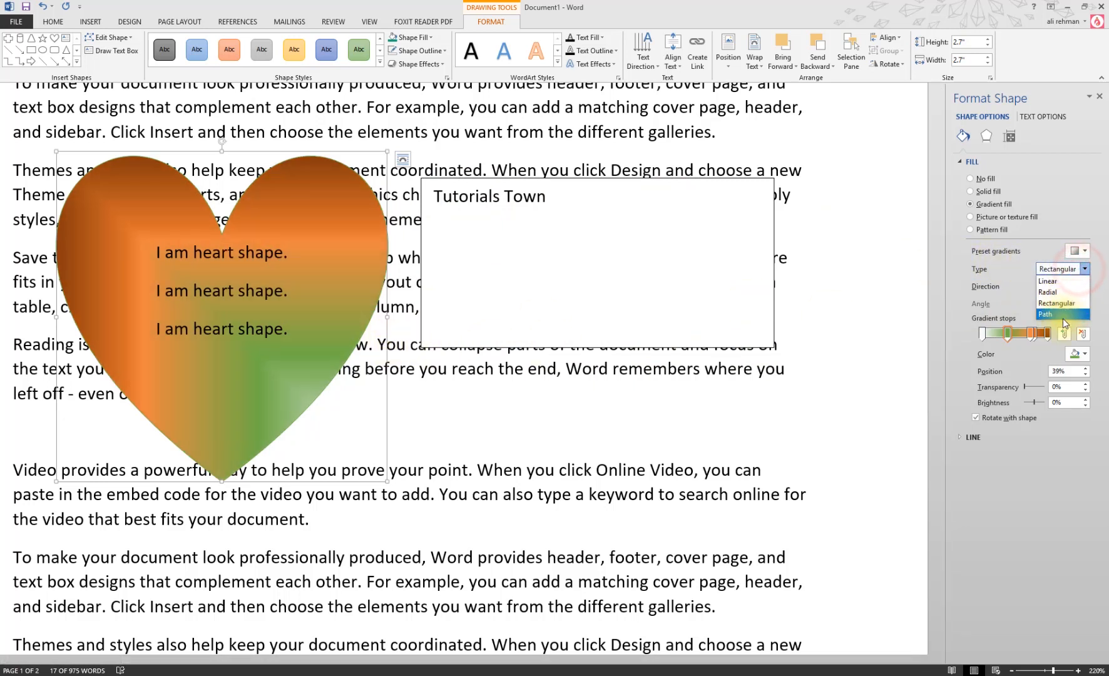
left_click(1063, 314)
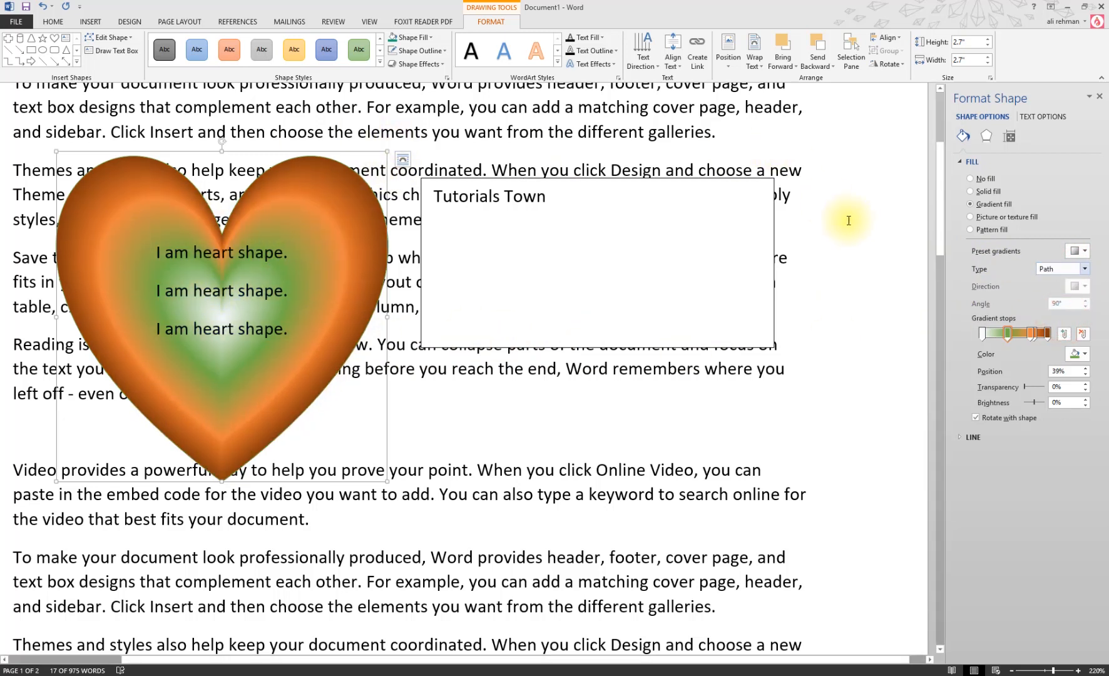
Step: Switch the heart's gradient type to Radial and return it to Linear
left_click(1084, 269)
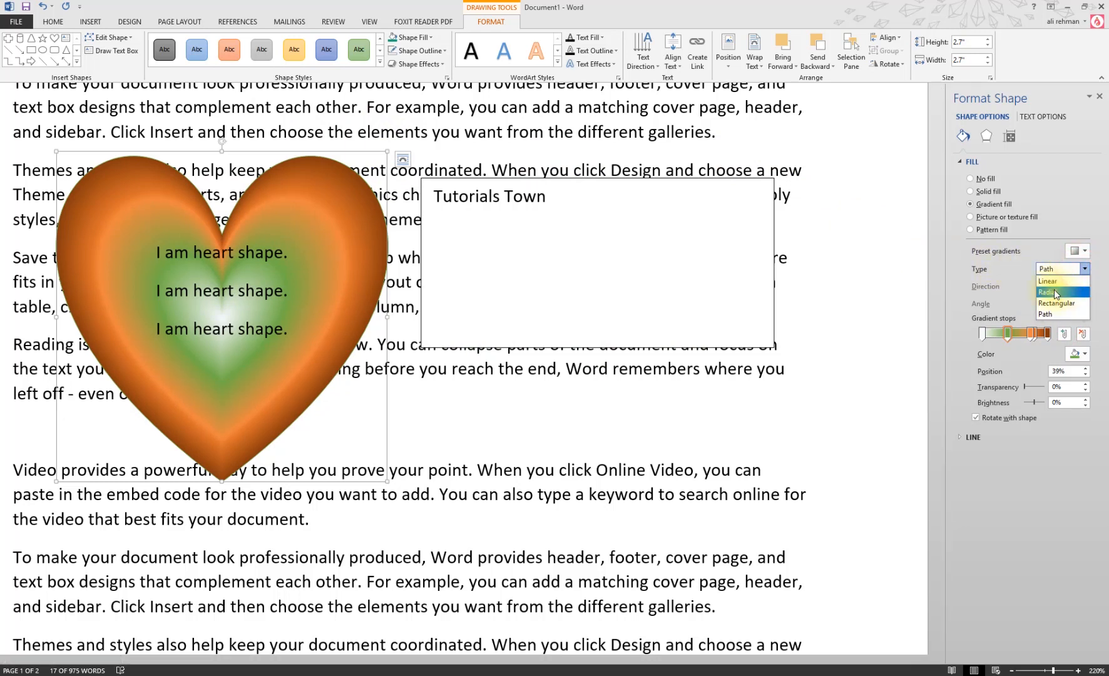
left_click(1056, 292)
left_click(1058, 269)
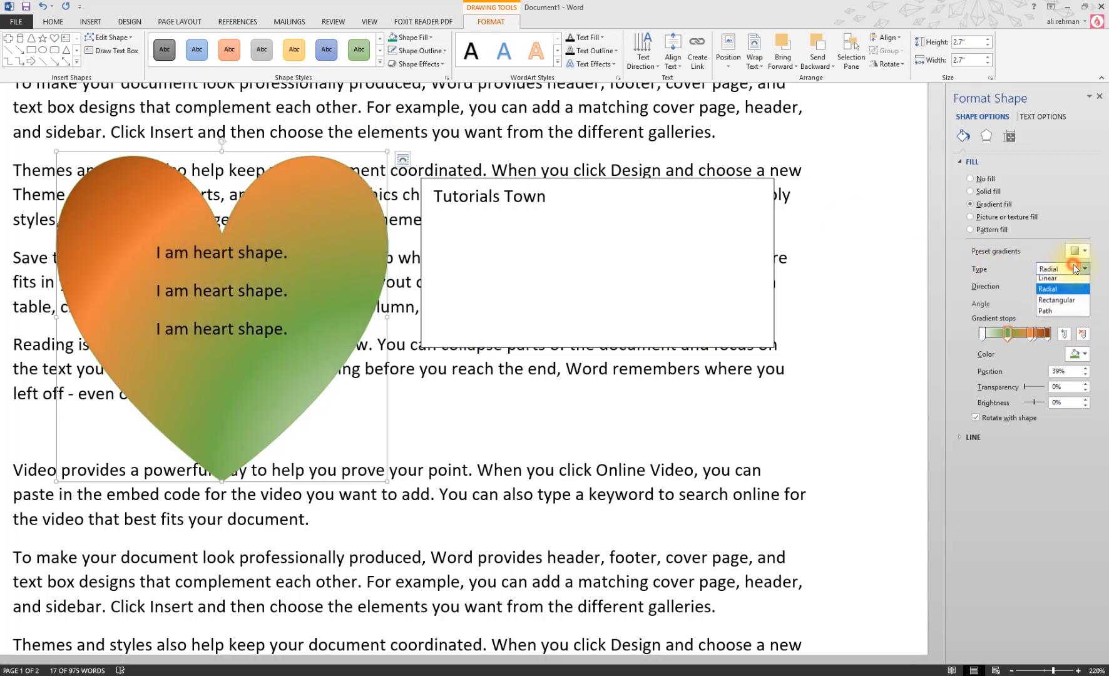
left_click(1063, 284)
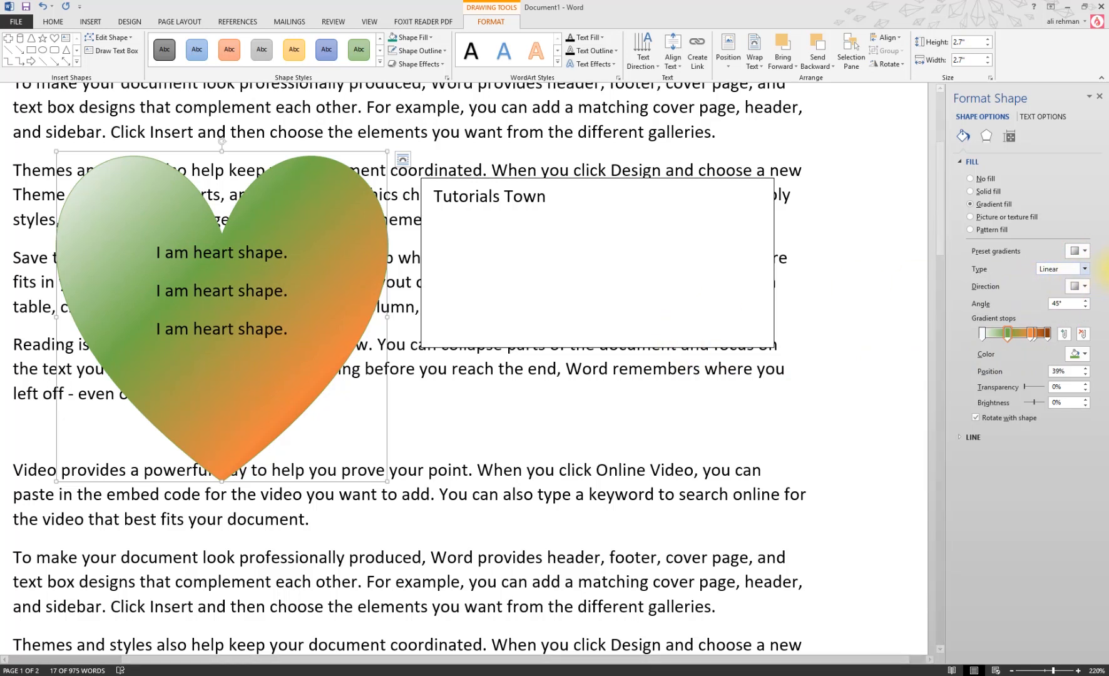
Step: Try other directions for the heart's linear gradient and set it to run upward at 270°
left_click(1085, 285)
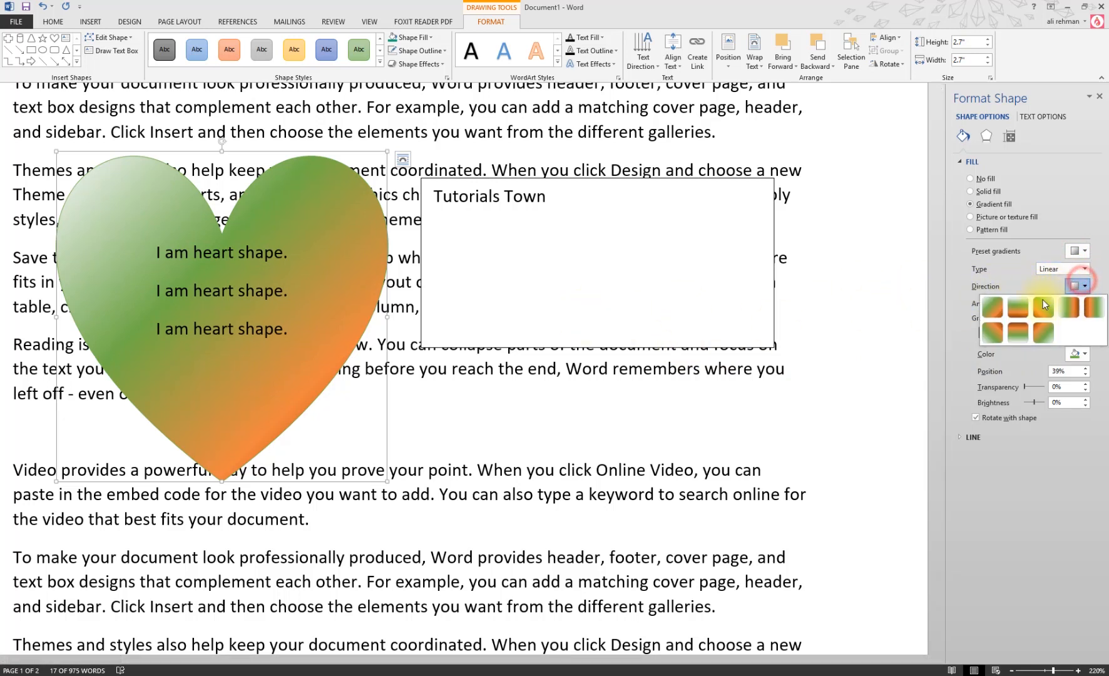
left_click(992, 308)
left_click(1084, 286)
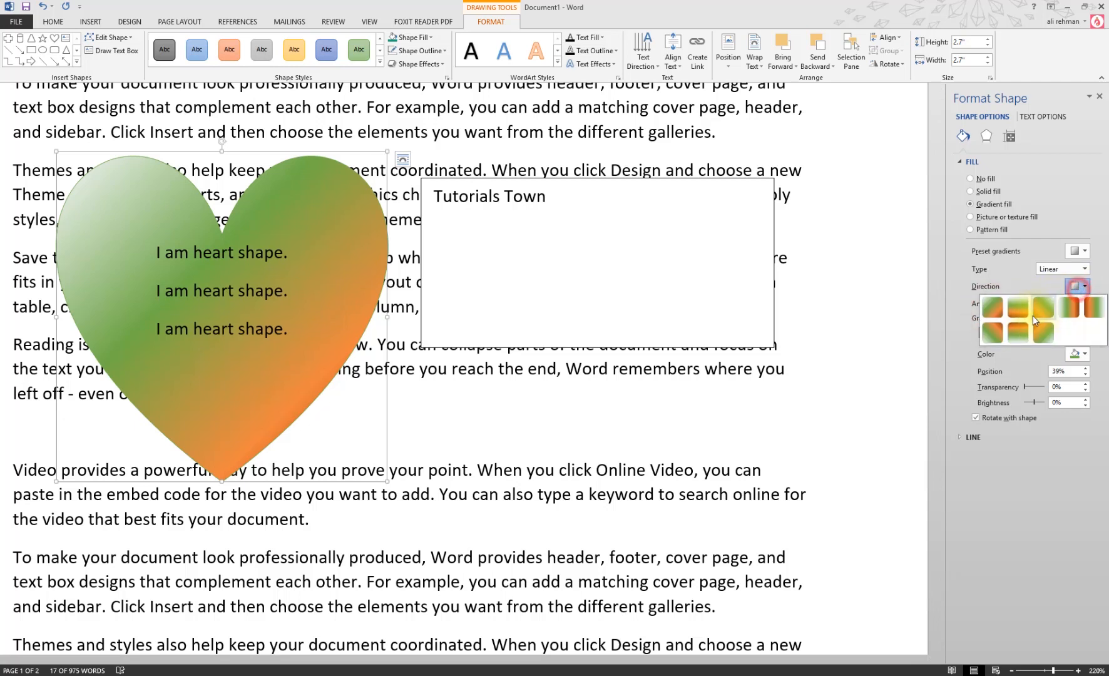
left_click(1065, 297)
left_click(1076, 288)
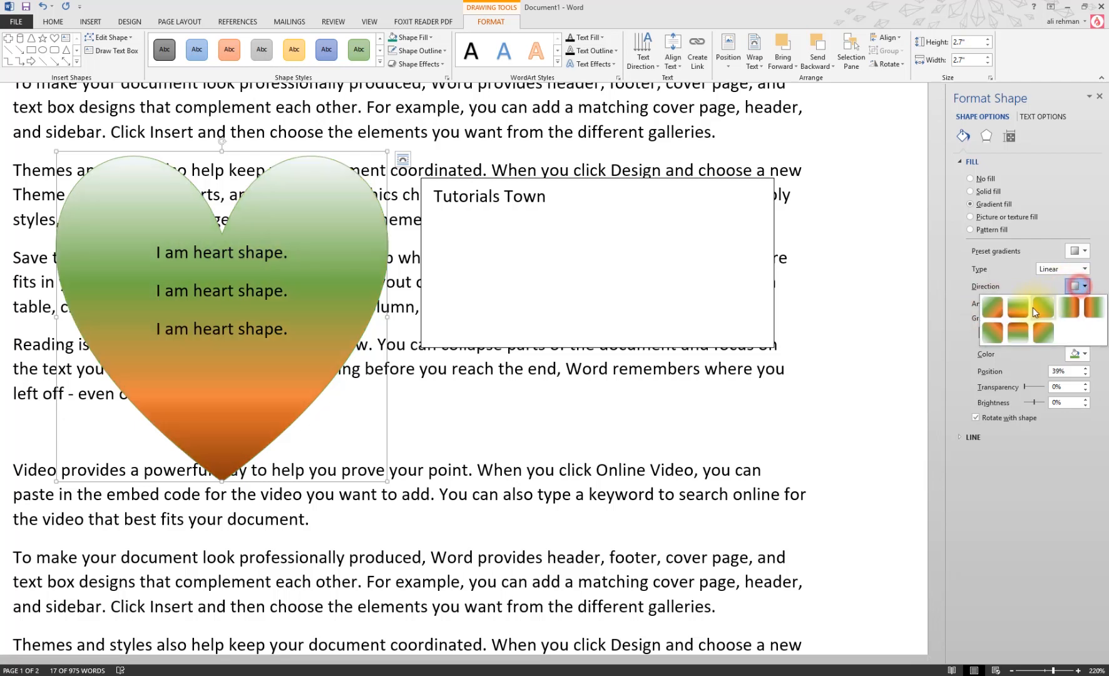
left_click(1030, 319)
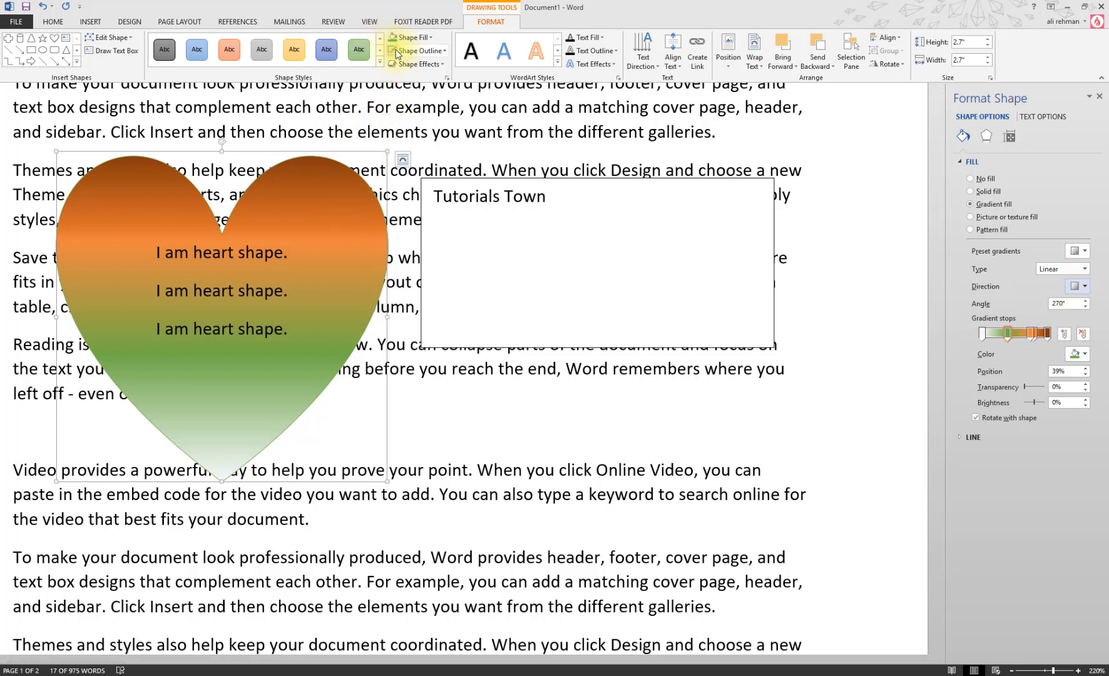
Step: Remove the heart's outline, and give it a light blue theme-coloured outline instead
left_click(417, 53)
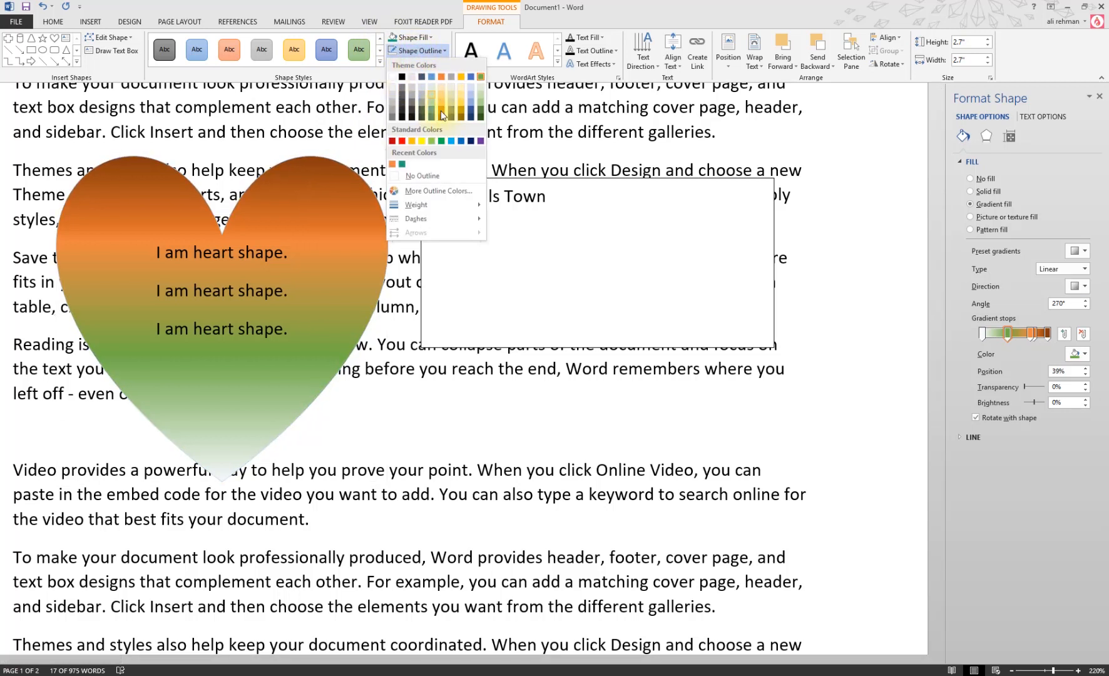
left_click(425, 176)
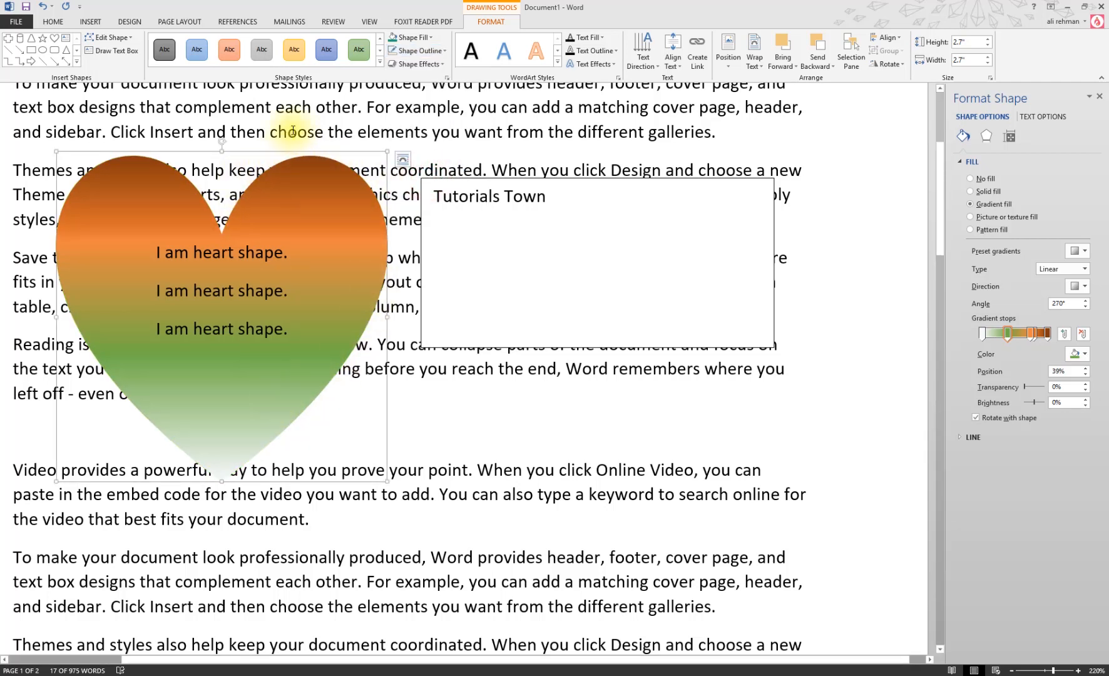
left_click(411, 52)
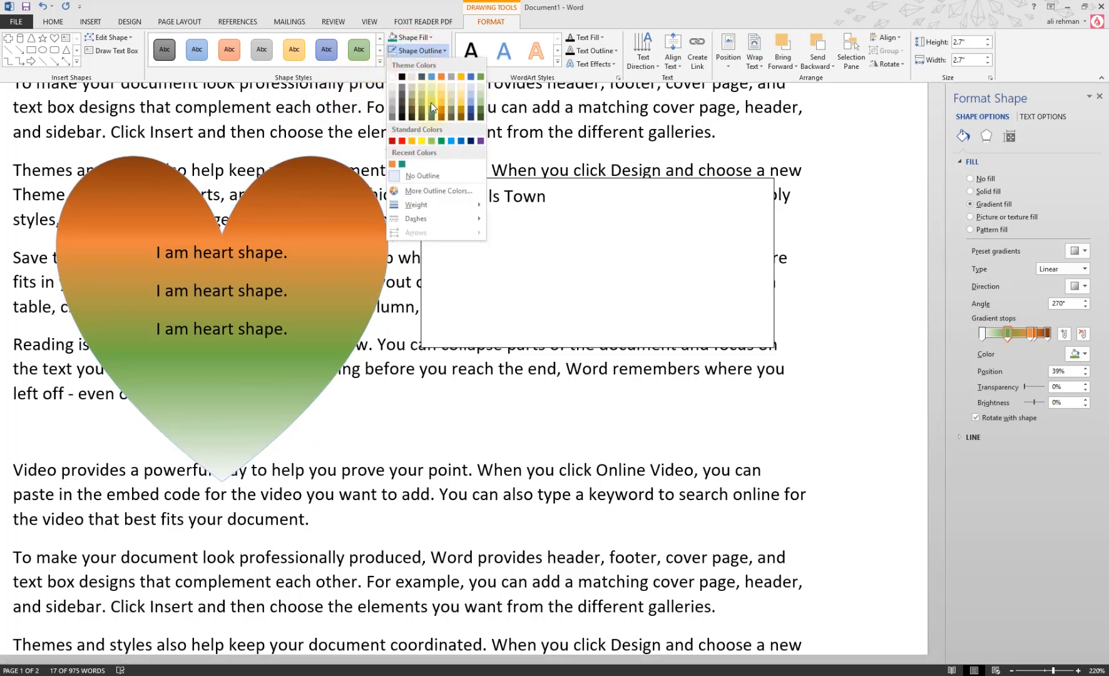
left_click(373, 197)
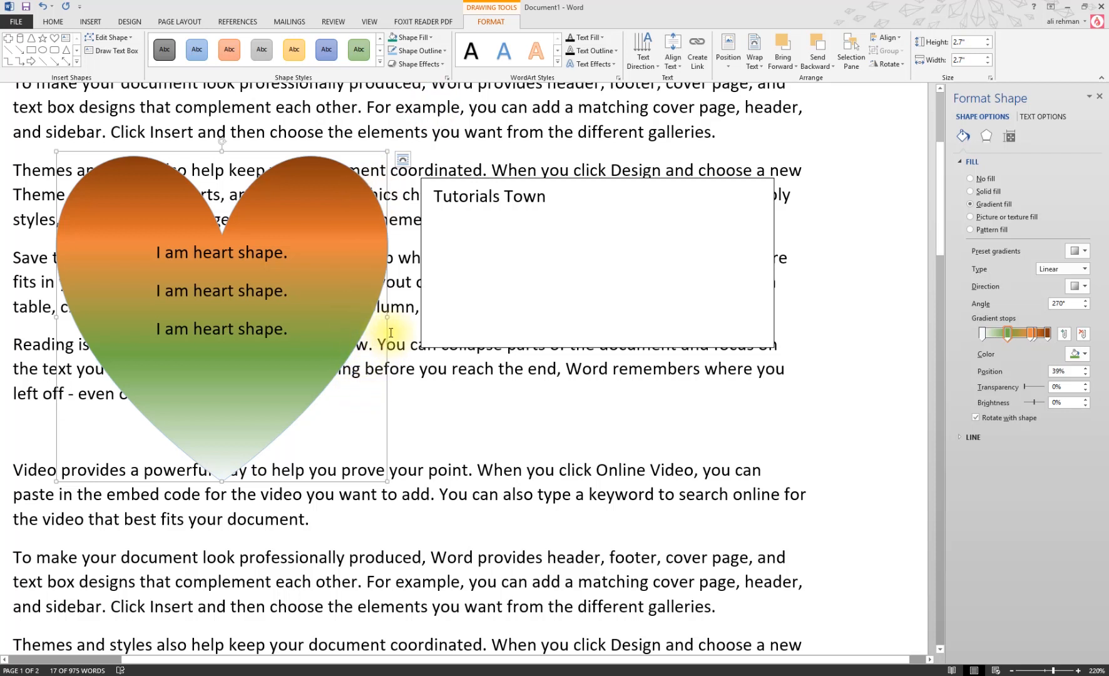
Step: Open the detailed line settings for the heart's outline weight and collapse the fill options
left_click(424, 52)
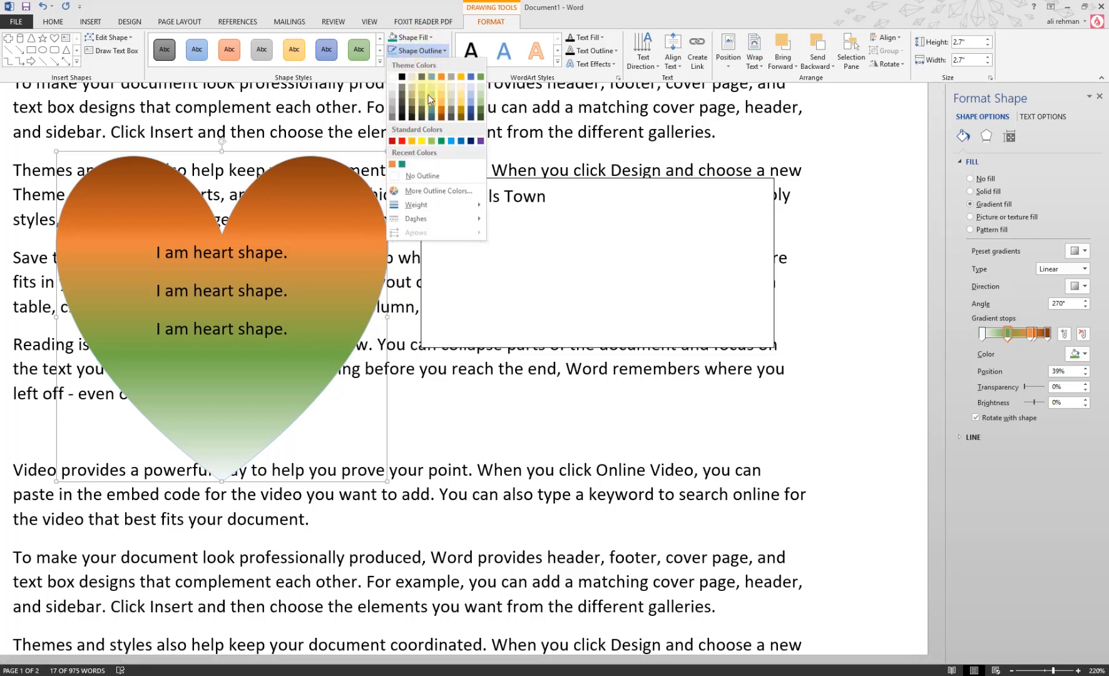
left_click(413, 210)
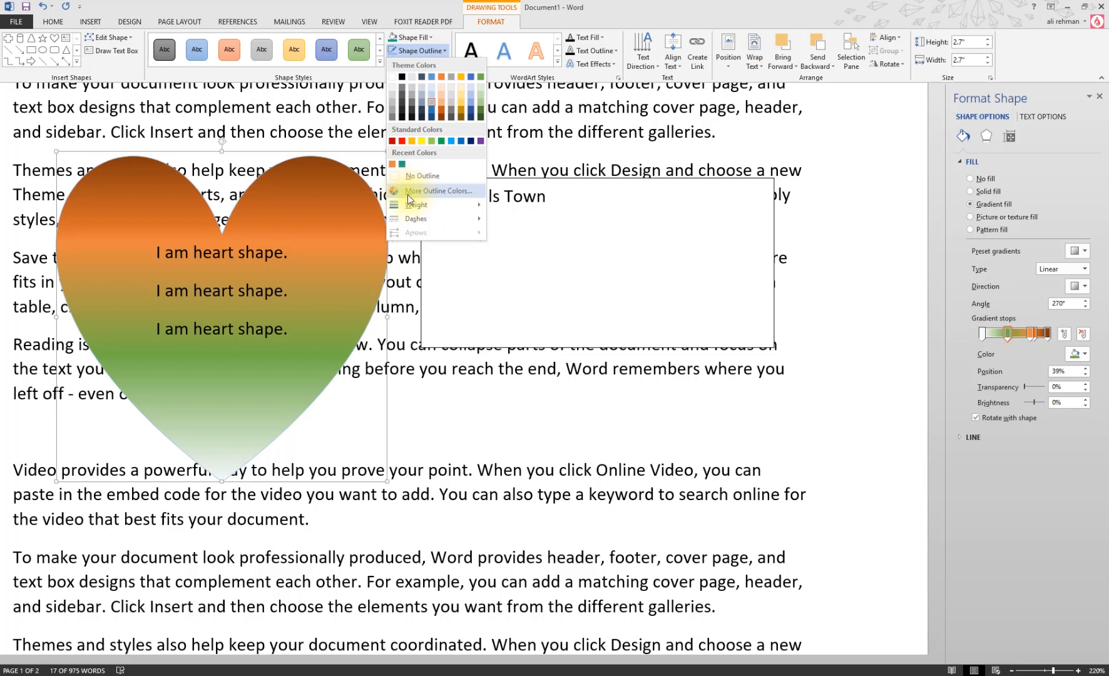
mouse_move(413, 204)
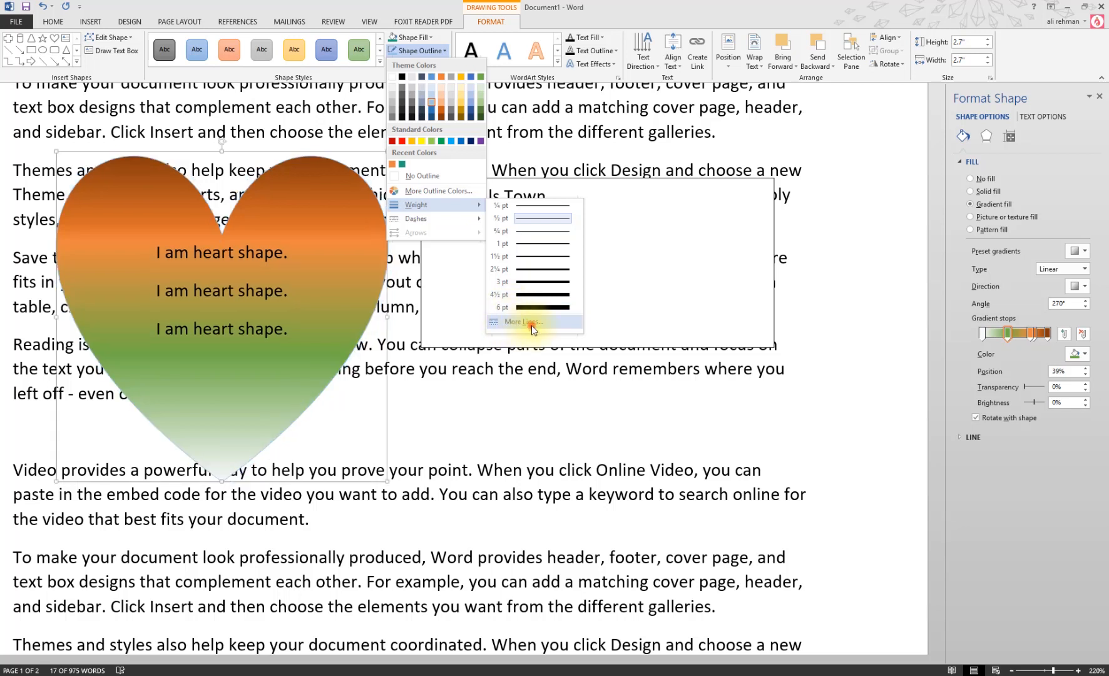
left_click(529, 323)
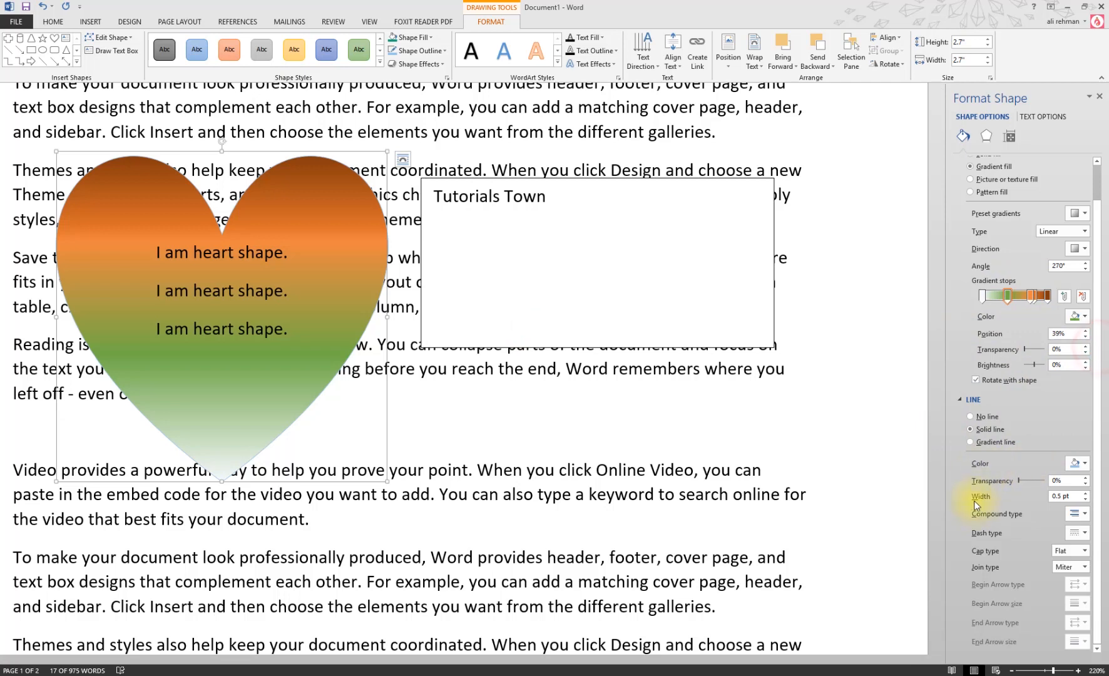
scroll(957, 160, "up", 5)
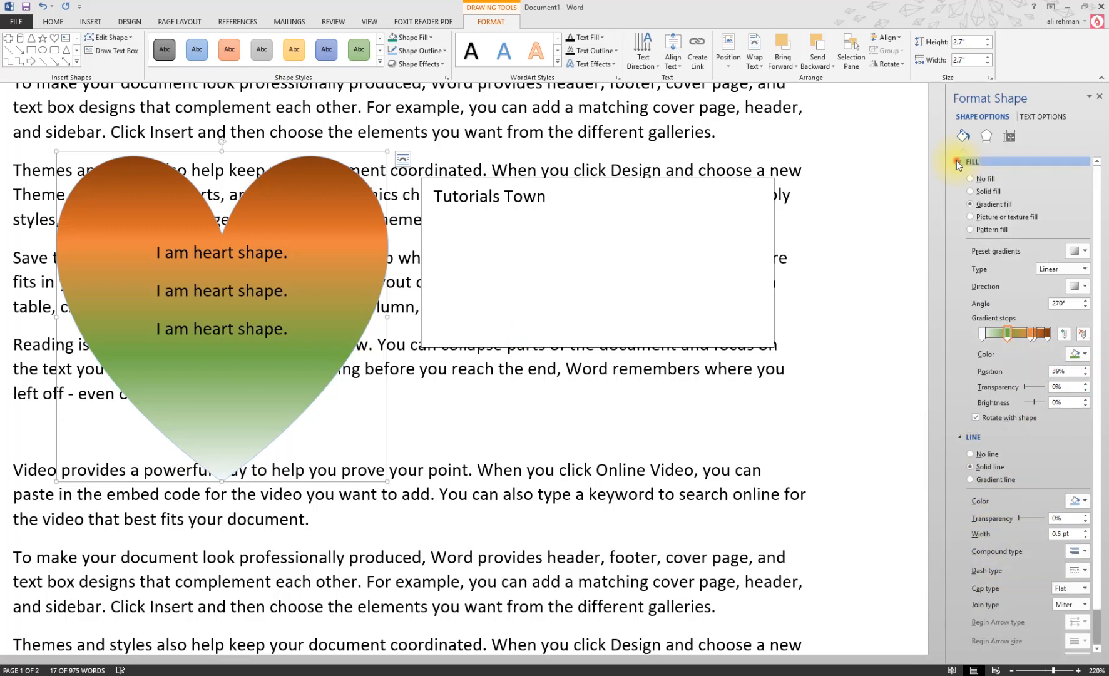
left_click(960, 162)
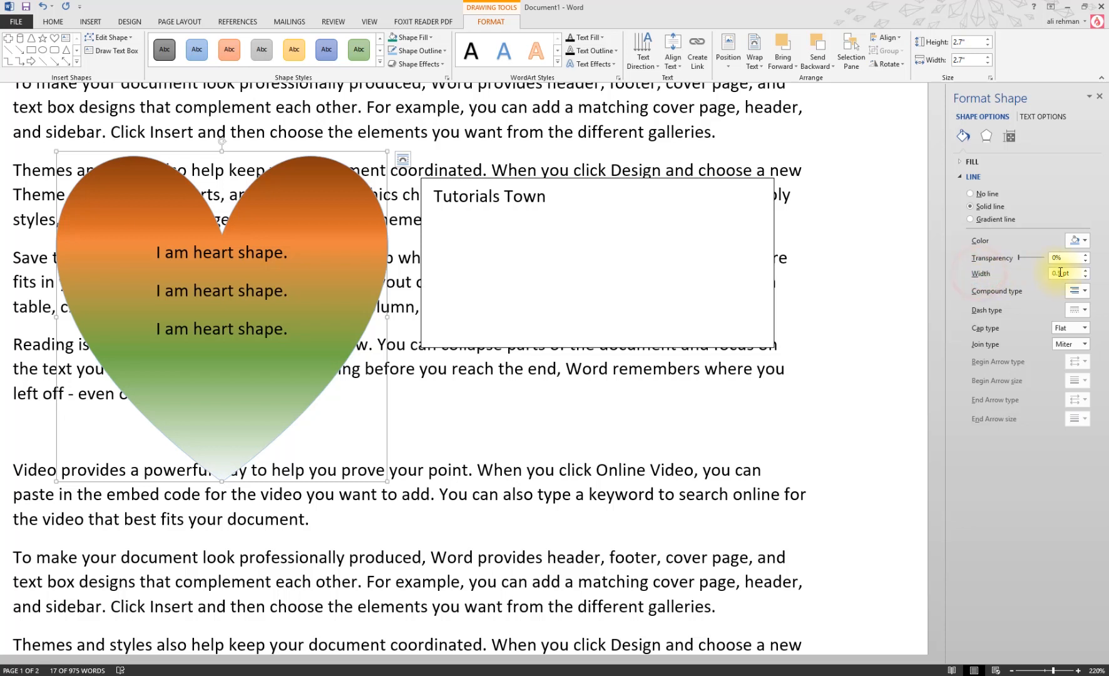
Step: Set the width of the heart's outline to 10 pt
left_click(1084, 270)
left_click(1085, 270)
left_click(1084, 271)
left_click(1084, 271)
left_click(1084, 270)
left_click(1085, 271)
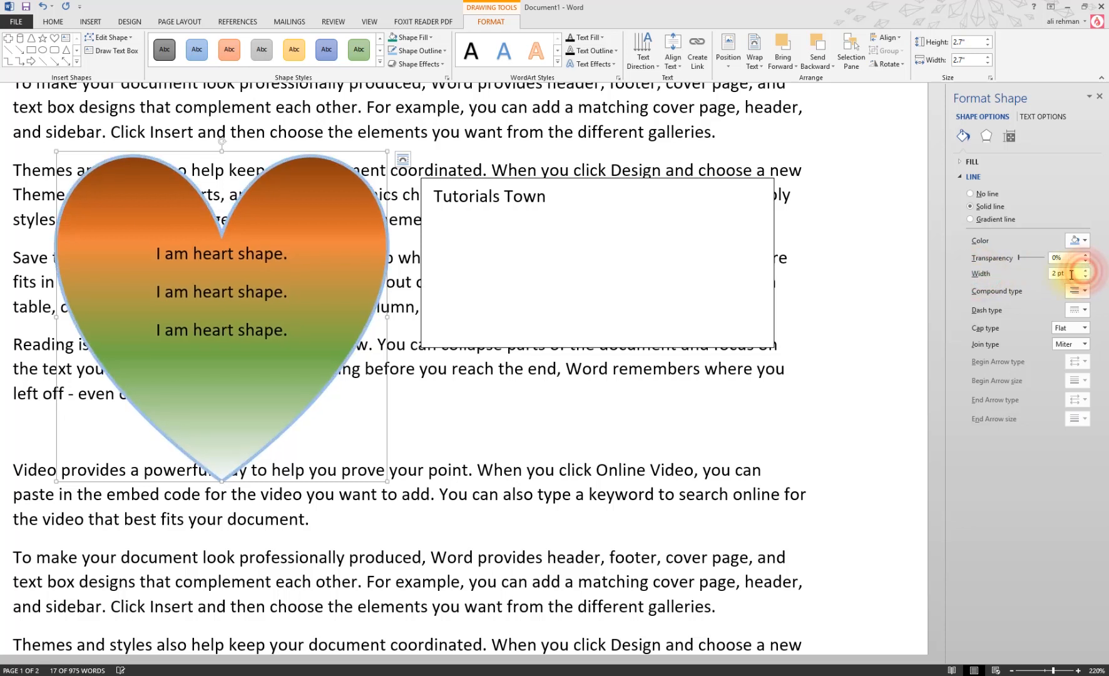
type("10")
key("Return")
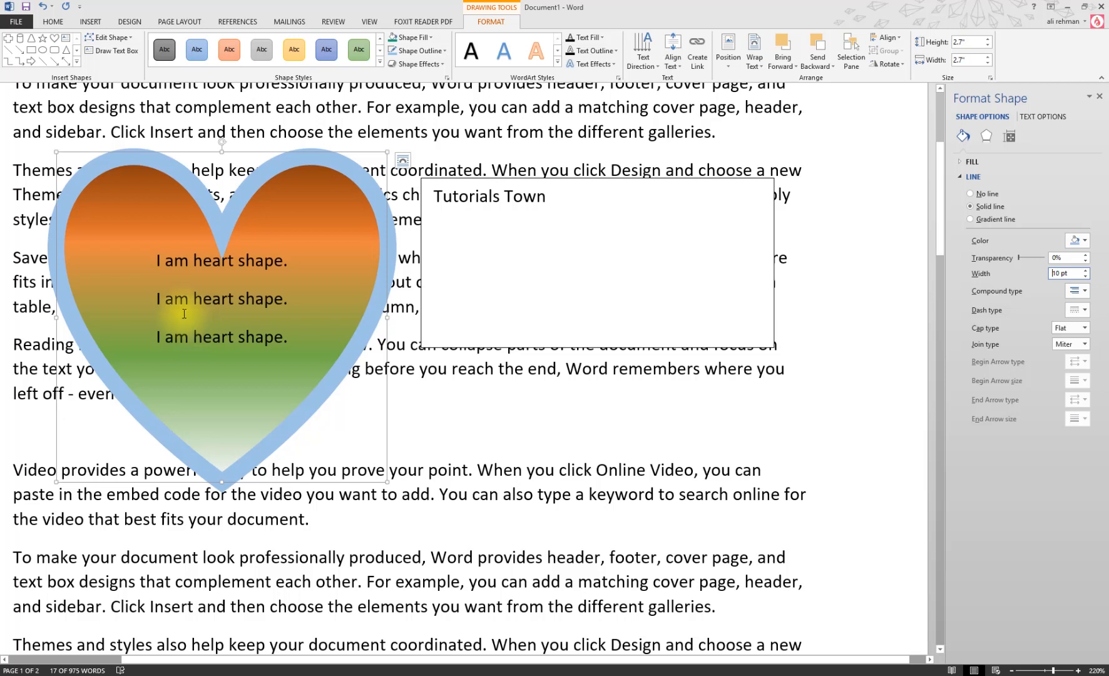
Step: Change the heart's outline to a gradient line and recolour its 74% and 83% stops with greyer theme colours
left_click(991, 221)
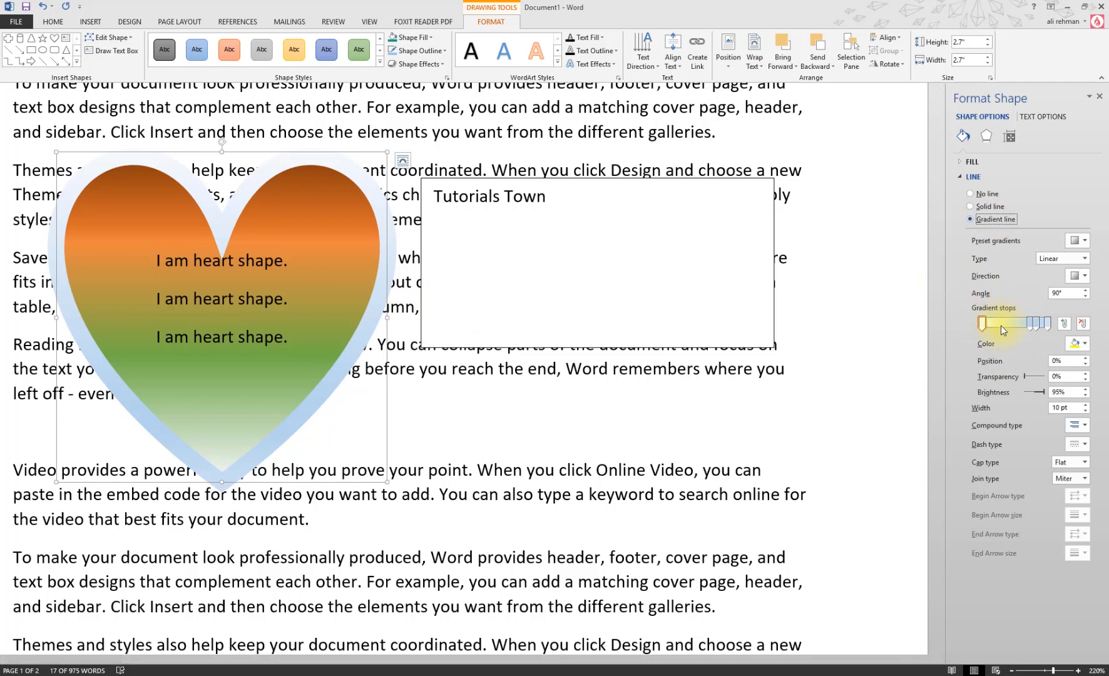
left_click(1030, 324)
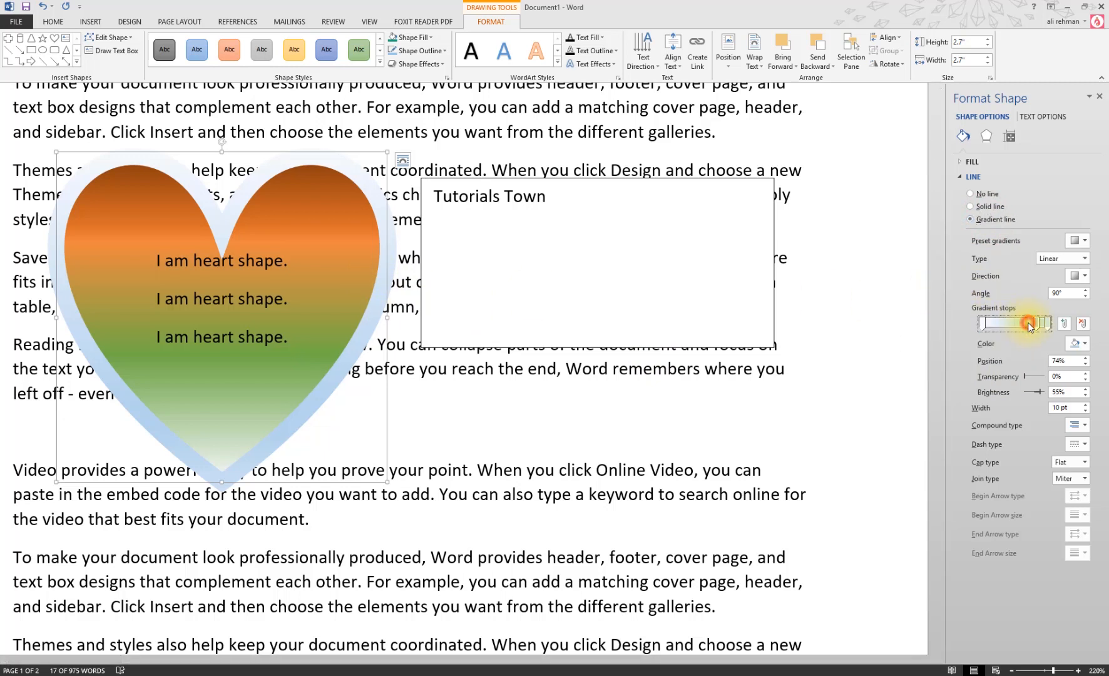
left_click(1079, 344)
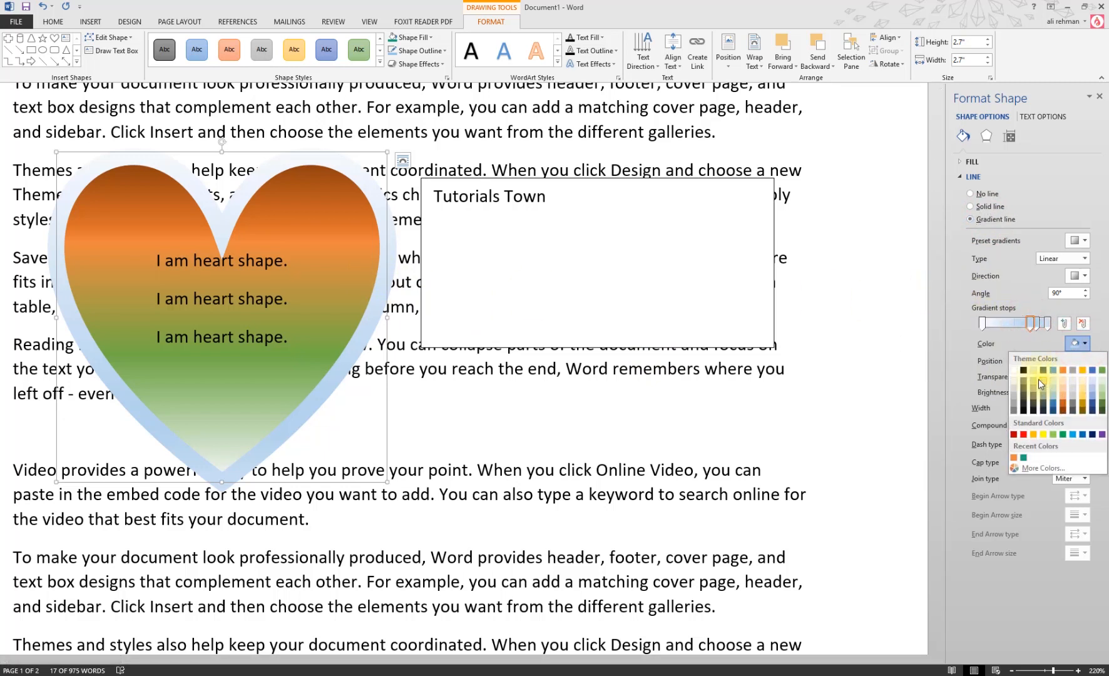
left_click(1035, 377)
left_click(1037, 323)
left_click(1077, 343)
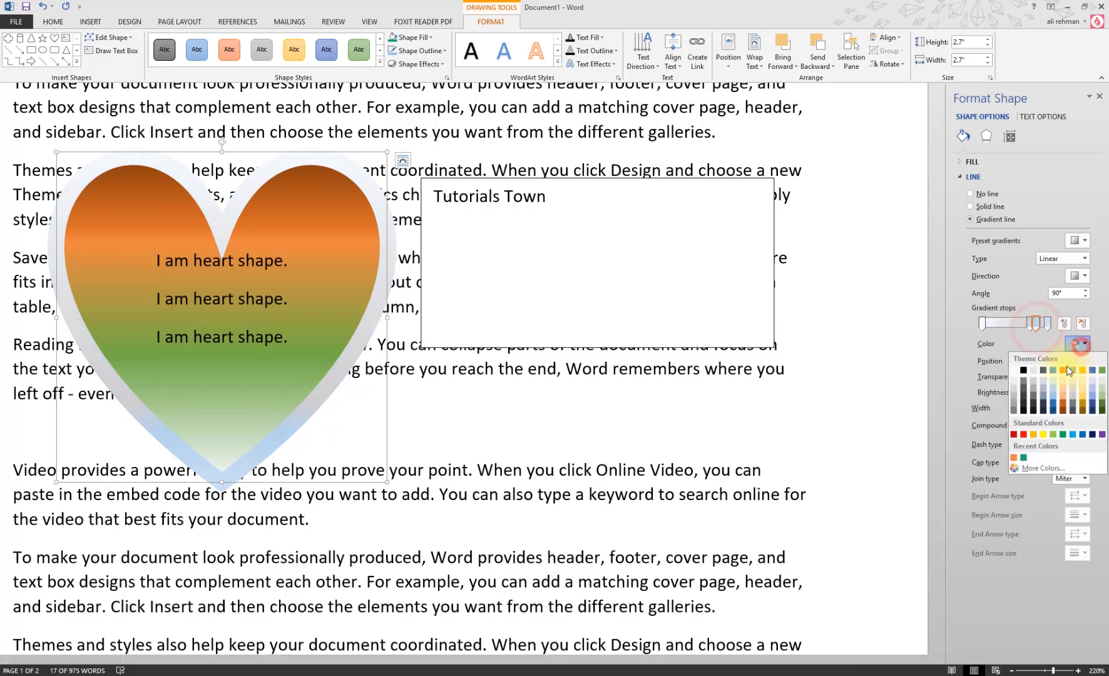
left_click(1037, 397)
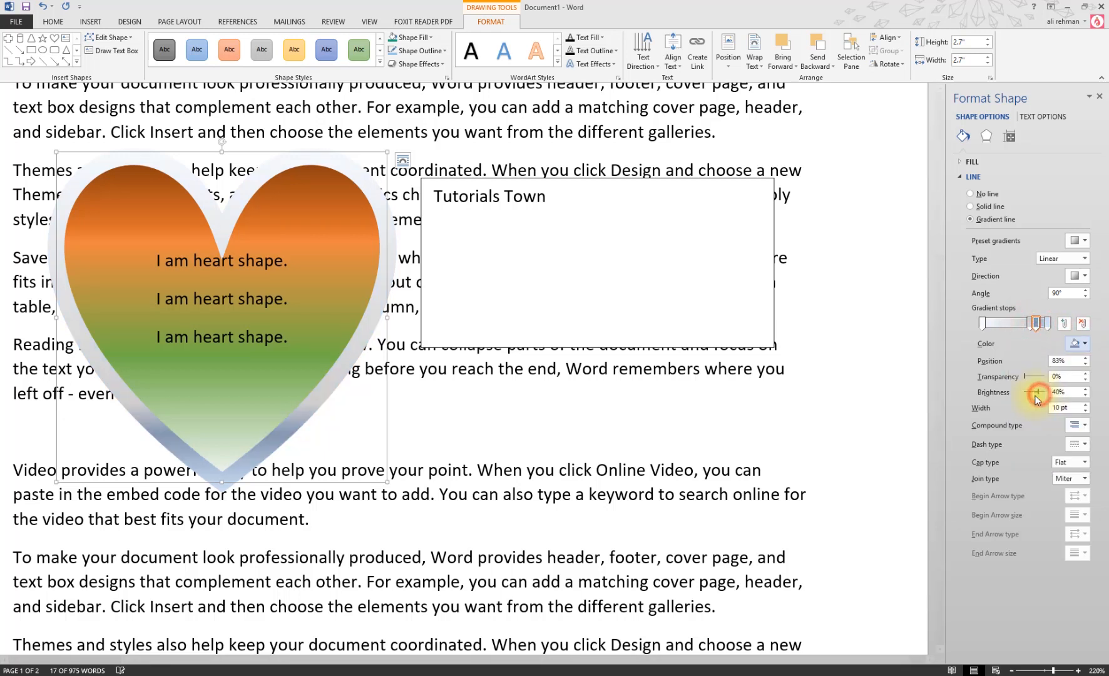
Step: Recolour the remaining outline gradient stops in grey, and add a dark grey stop at 37%
left_click(1080, 344)
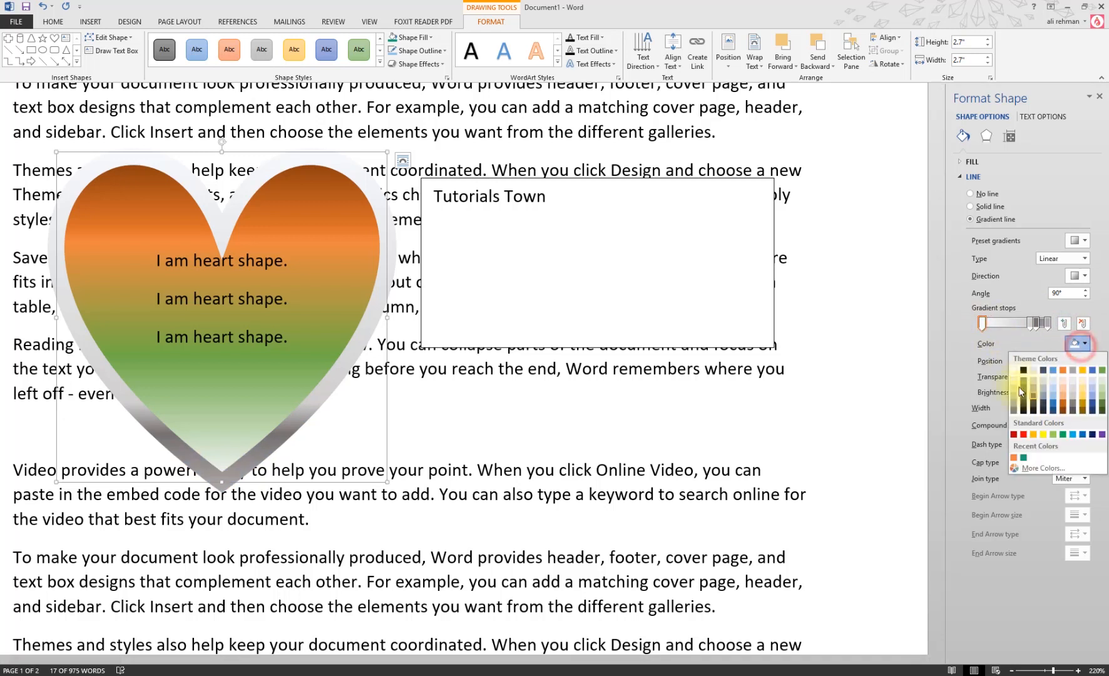
left_click(1019, 387)
left_click(1039, 323)
left_click(1005, 325)
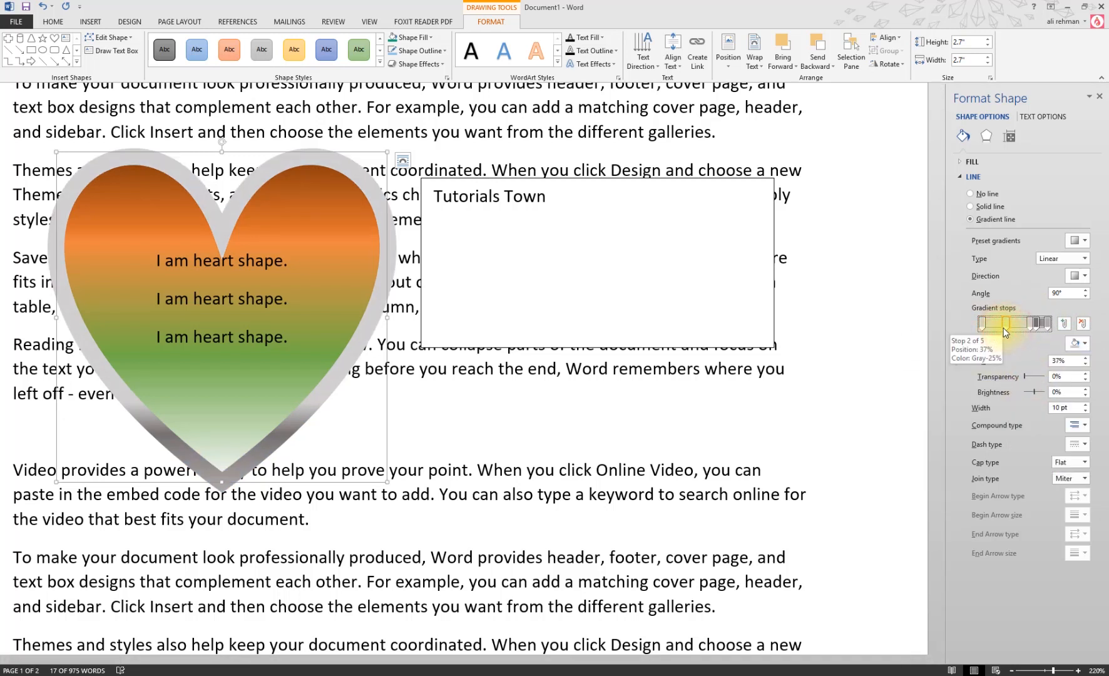
left_click(1075, 343)
left_click(1028, 391)
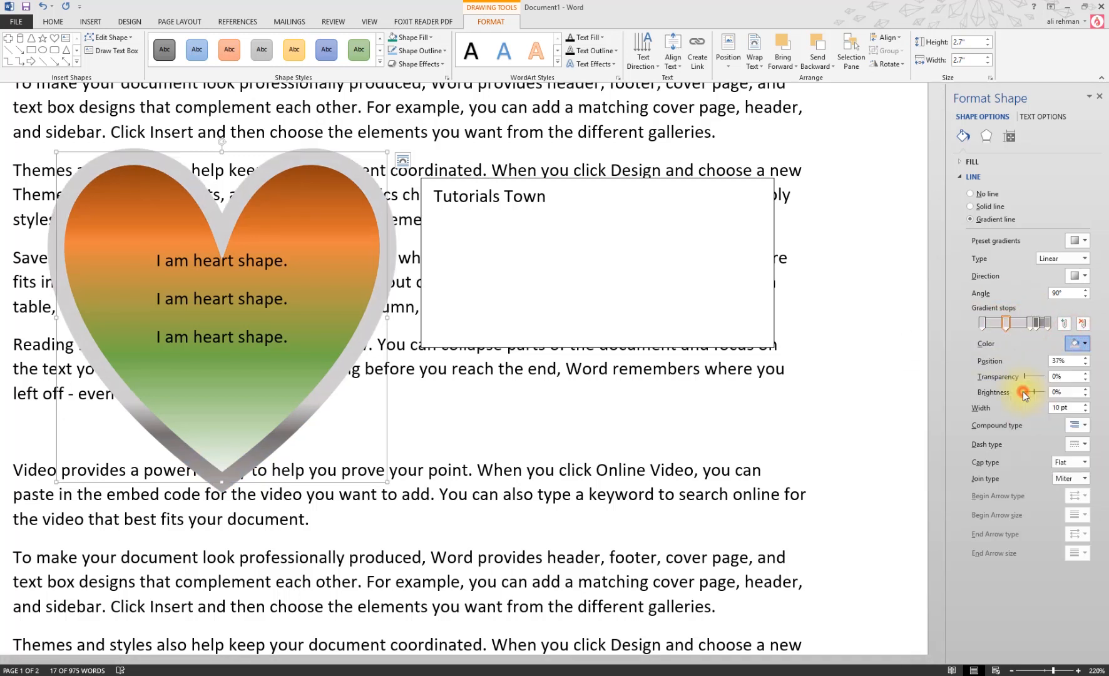
left_click(868, 320)
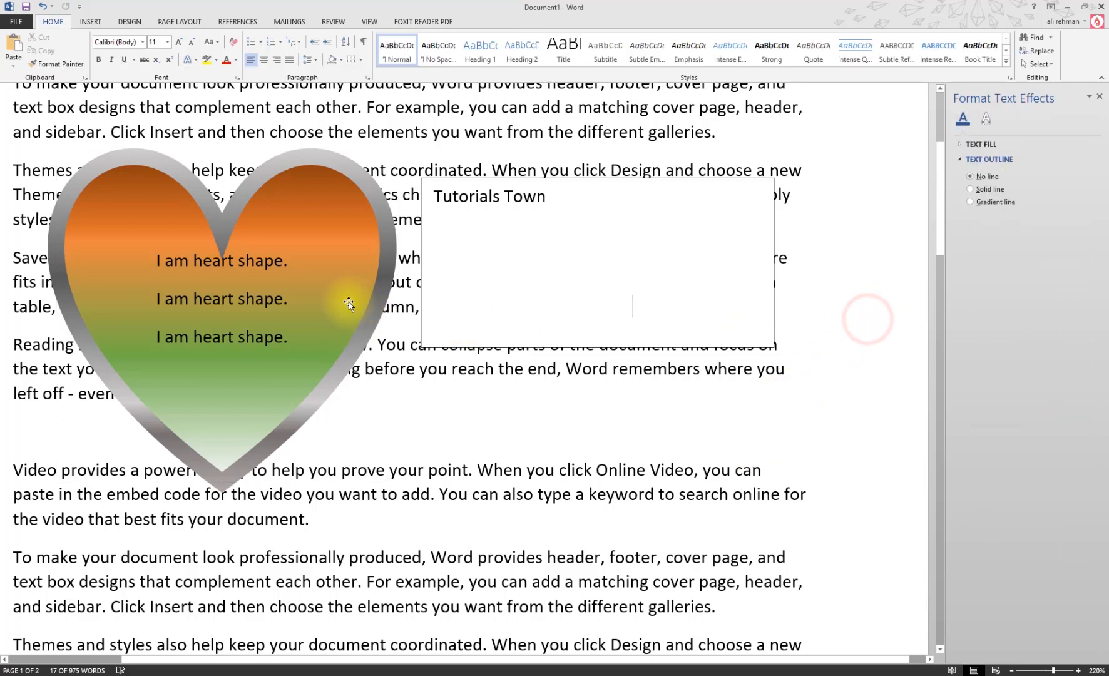
Step: Reselect the heart and apply the centred inner shadow to it
left_click(329, 290)
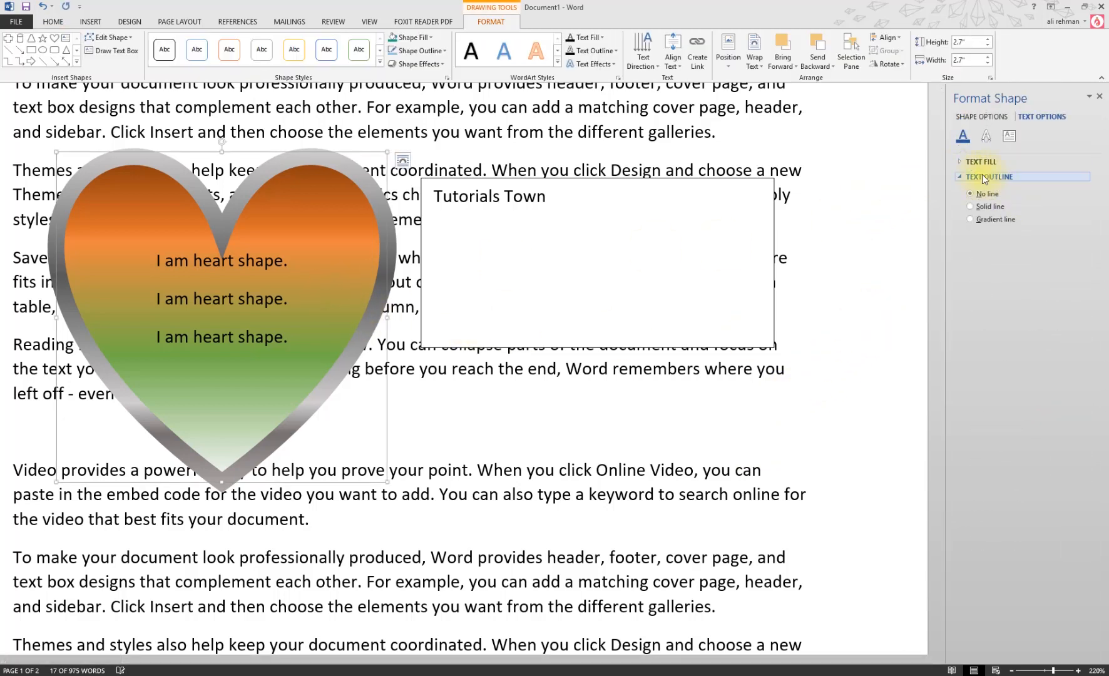
left_click(959, 161)
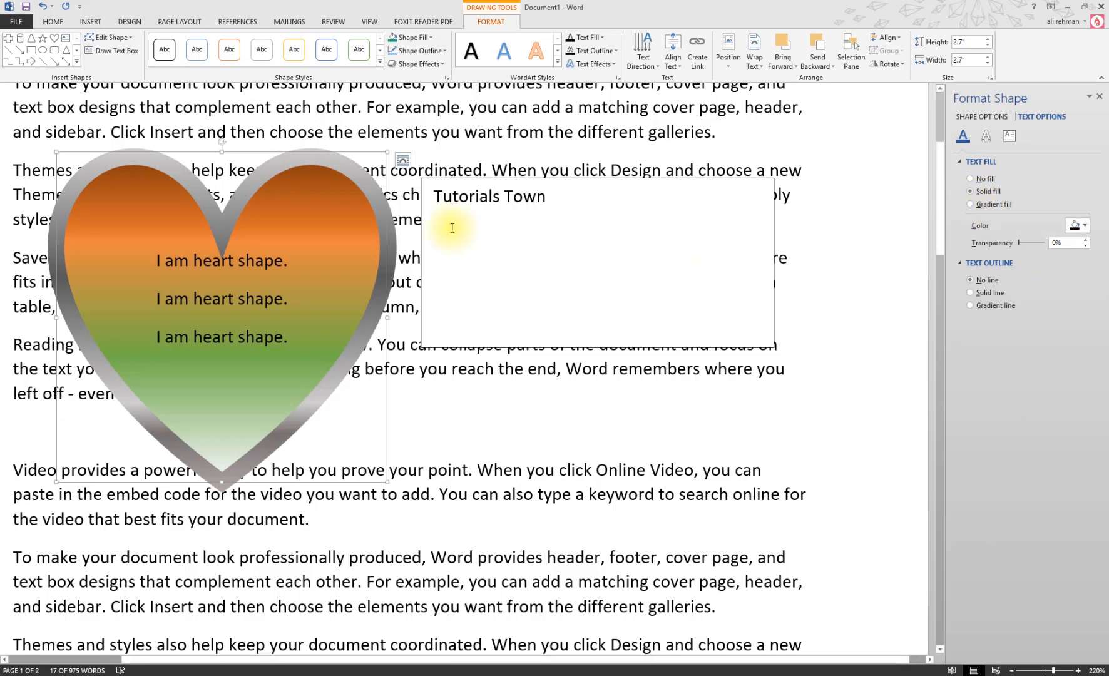
left_click(537, 197)
left_click(356, 195)
left_click(417, 64)
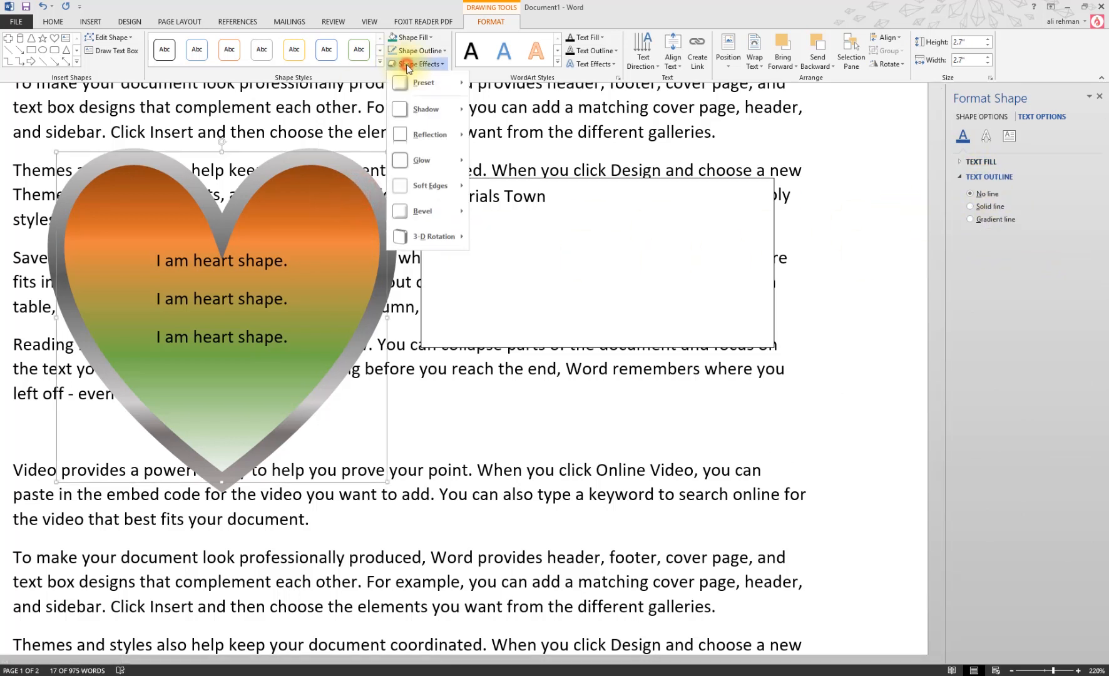
mouse_move(408, 112)
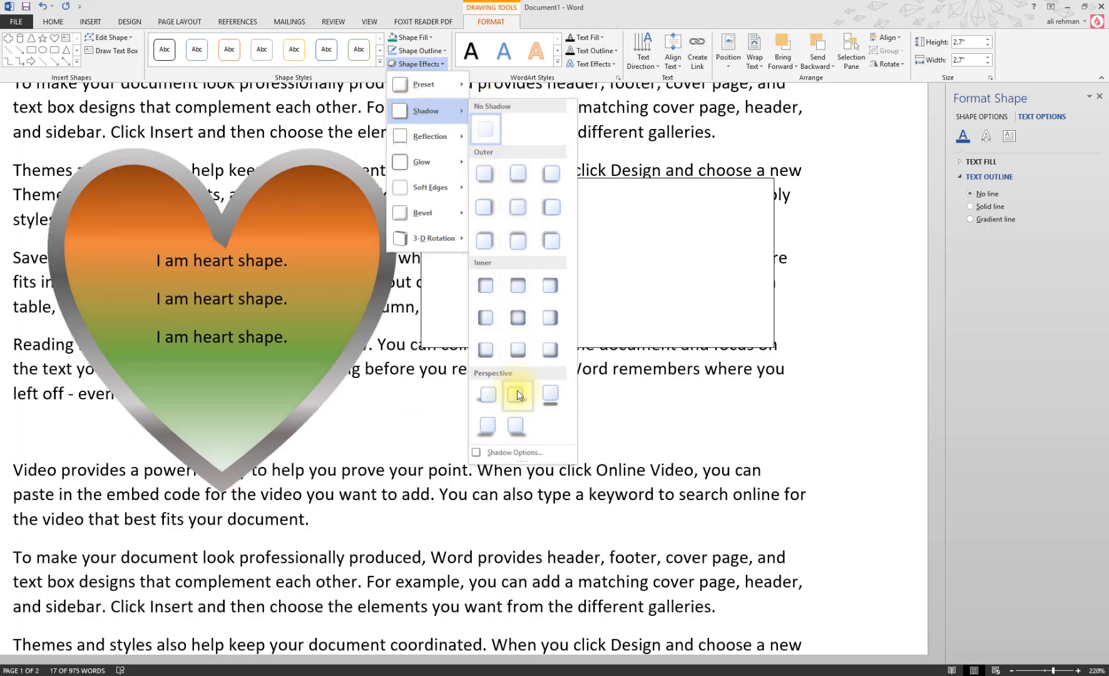
left_click(510, 316)
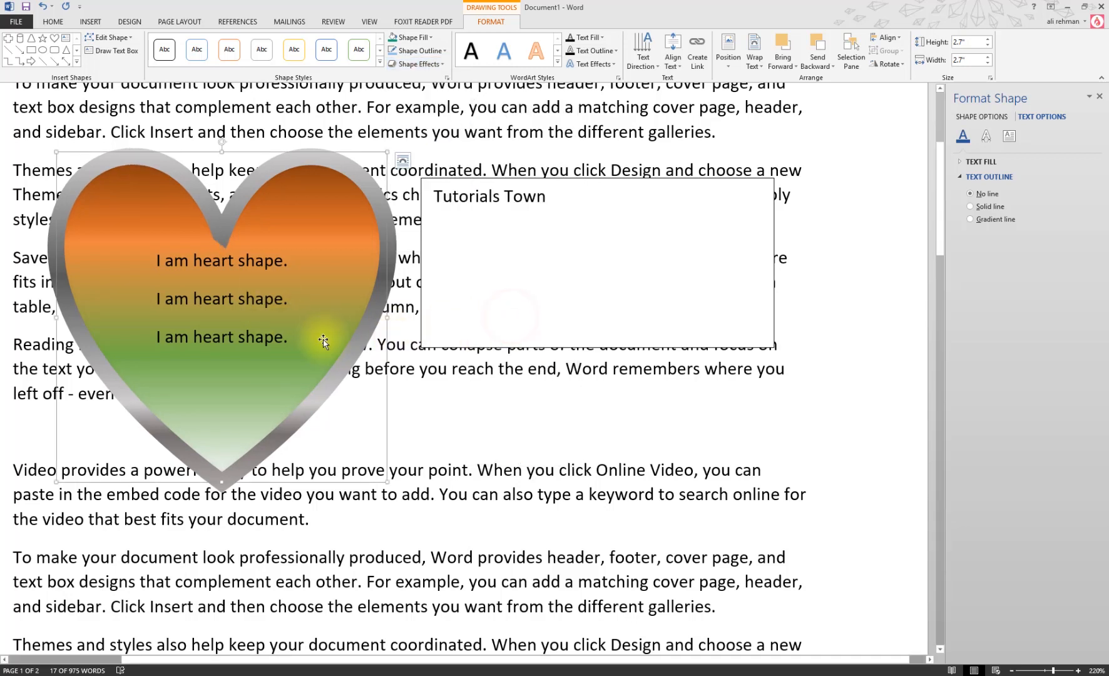
Step: Apply the first bevel preset to the heart
left_click(416, 63)
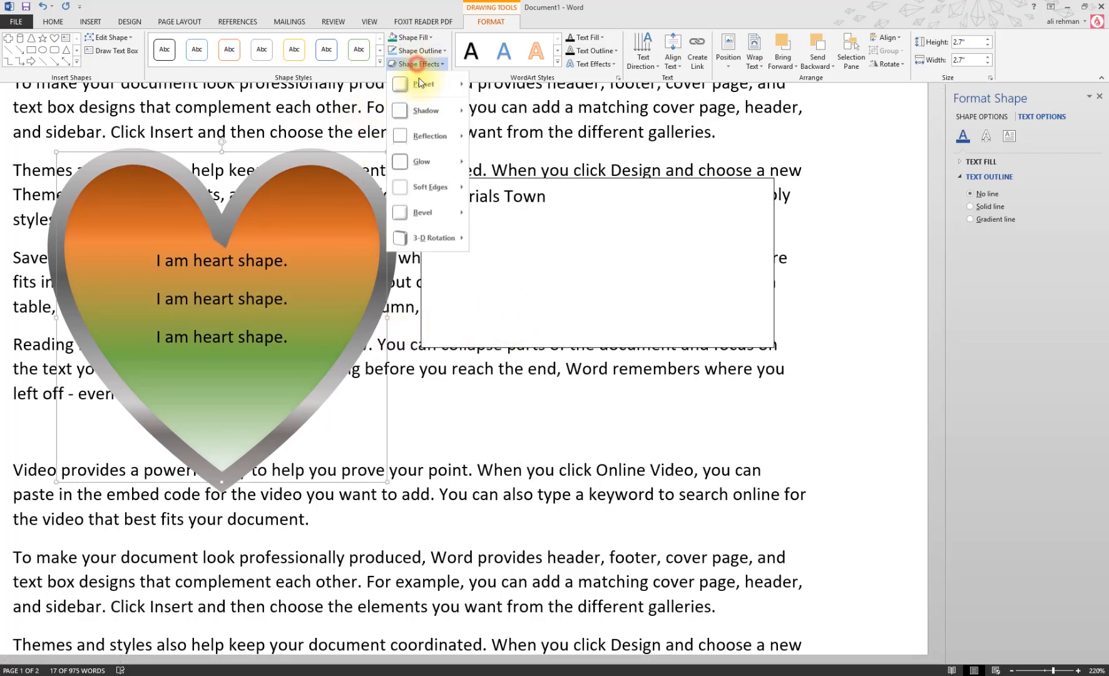
mouse_move(402, 217)
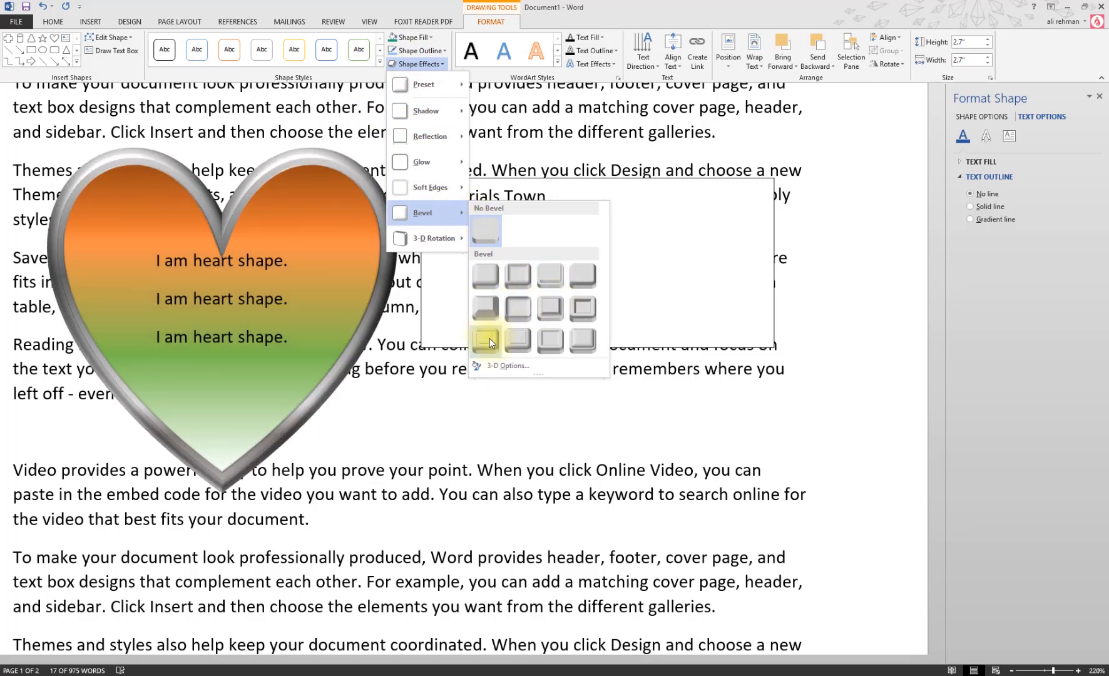
left_click(493, 277)
left_click(606, 184)
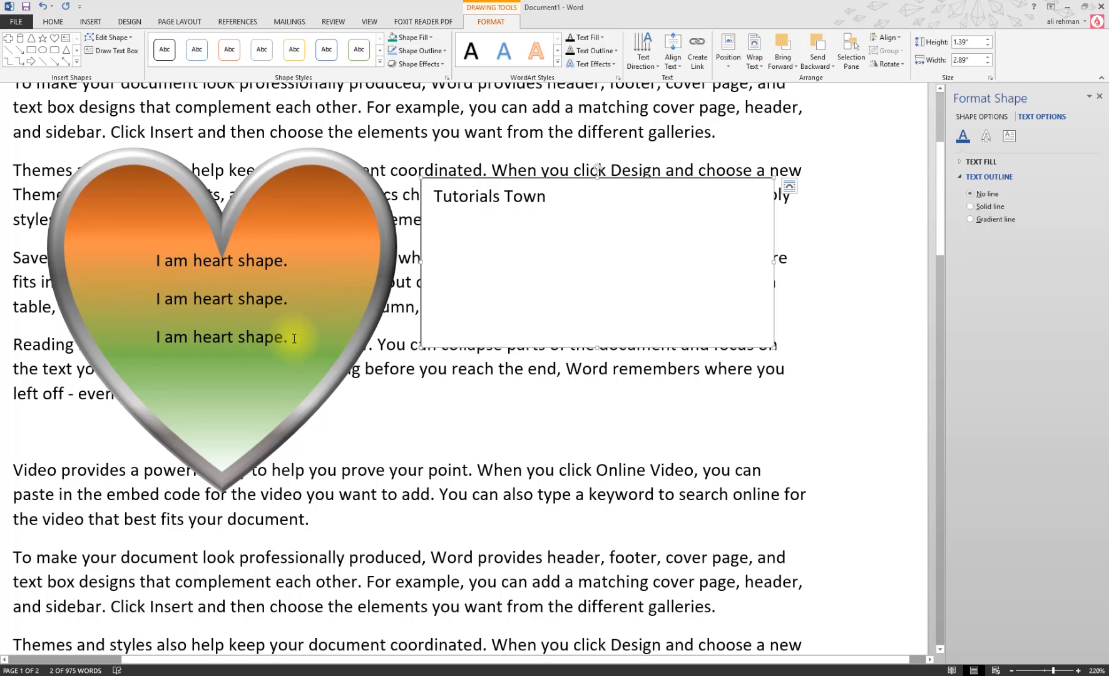
Step: Try enlarging the heart's three lines of text to 18 pt and return them to 11 pt
left_click_drag(294, 338, 157, 257)
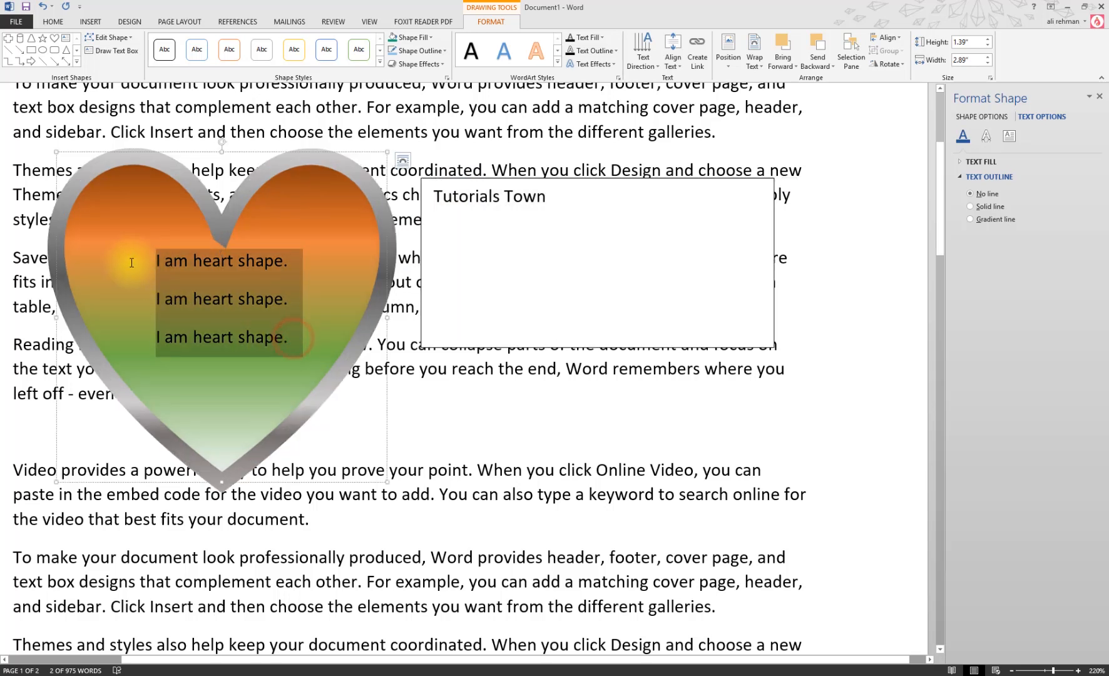
left_click(49, 21)
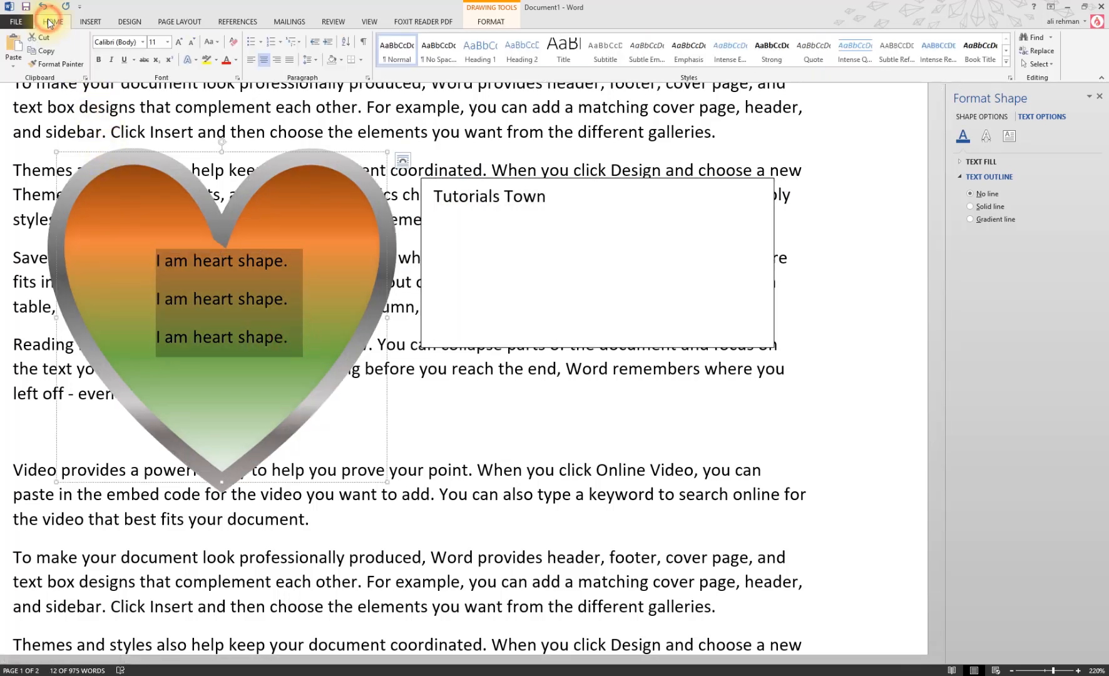
left_click(178, 43)
left_click(179, 43)
left_click(178, 44)
left_click(179, 44)
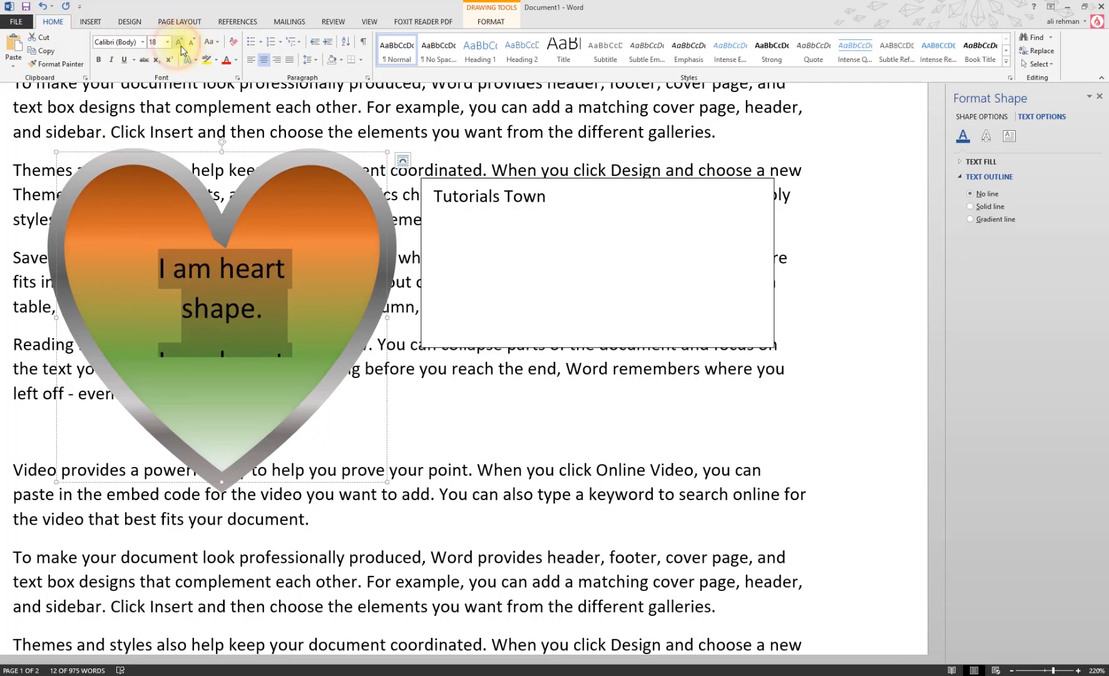
left_click(186, 45)
left_click(187, 45)
left_click(186, 46)
left_click(187, 46)
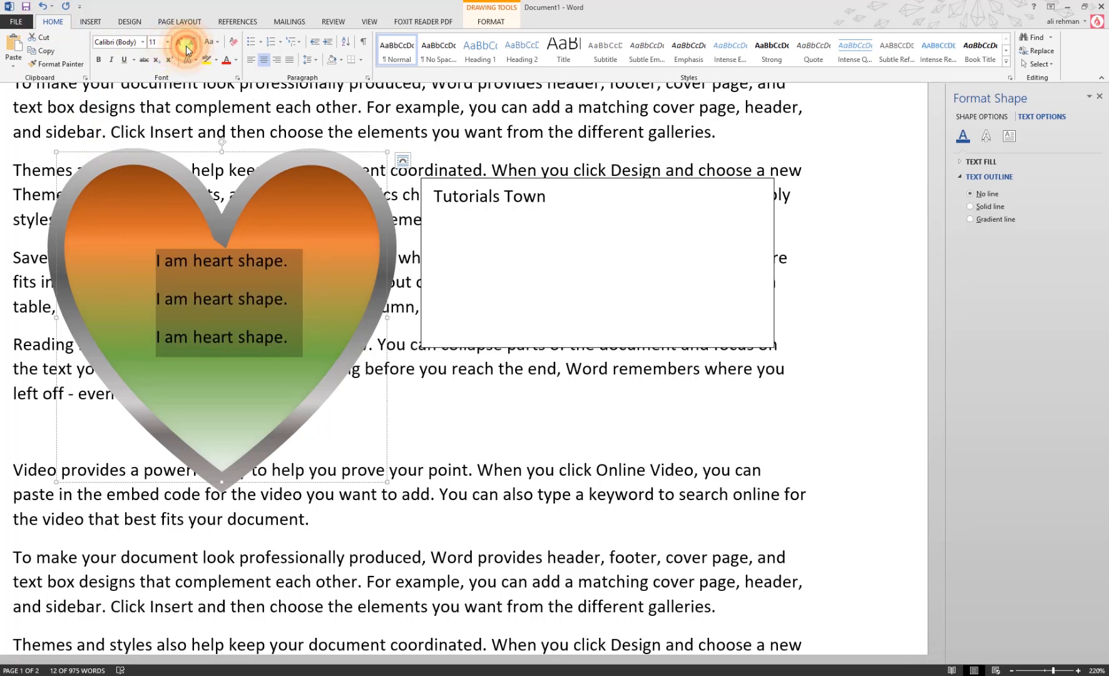
Step: Set the font of the heart's three lines of text to Arial
left_click(135, 46)
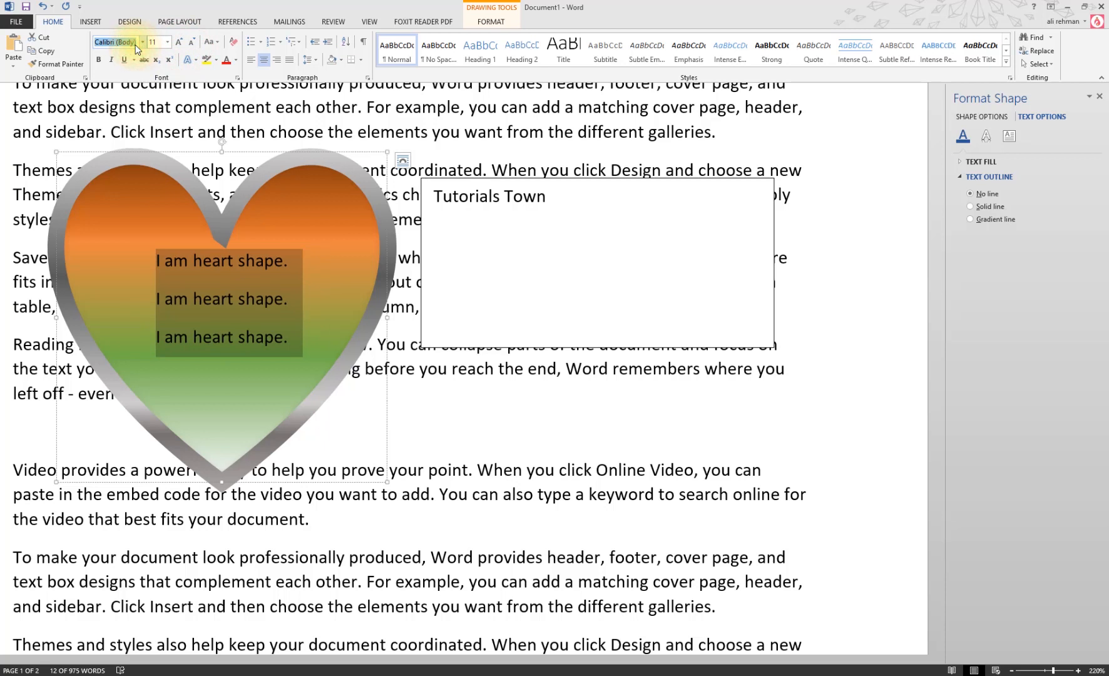
type("Arial")
key("Return")
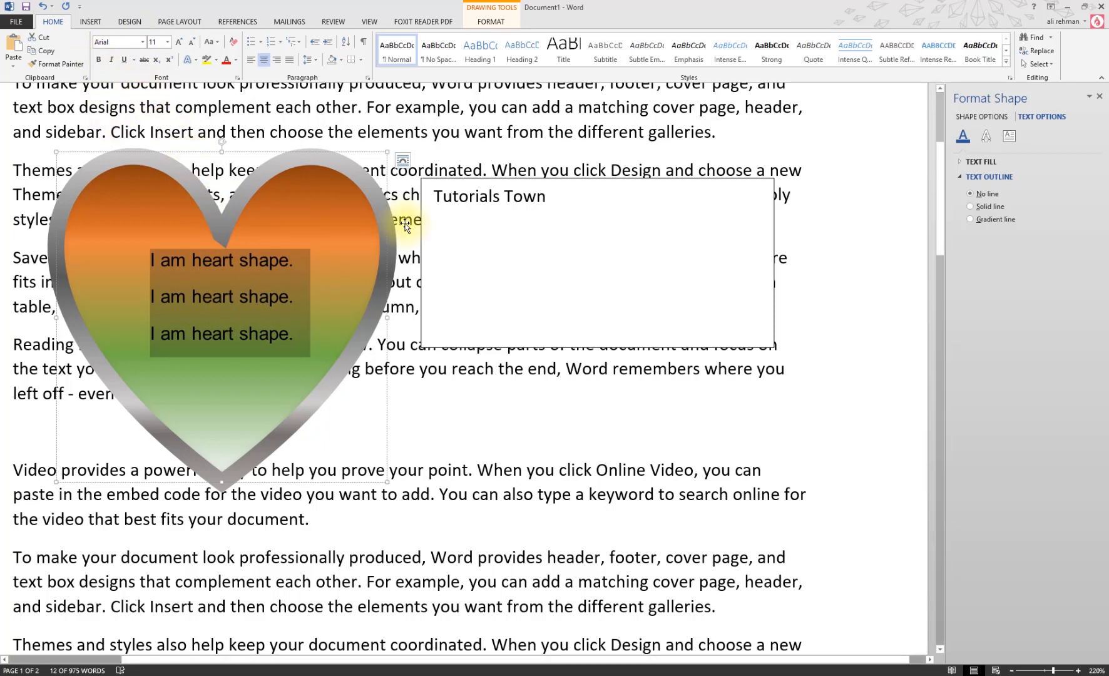
Step: Select the Tutorials Town text box and examine the fill colours and gradients available for its text
left_click(467, 225)
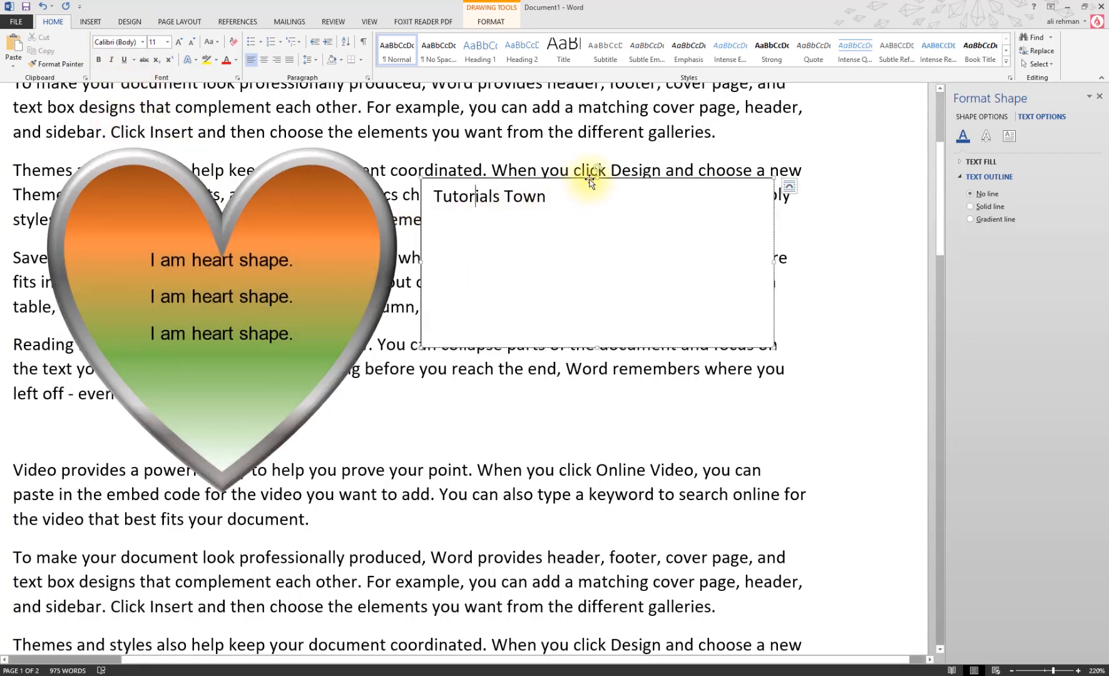
left_click(590, 181)
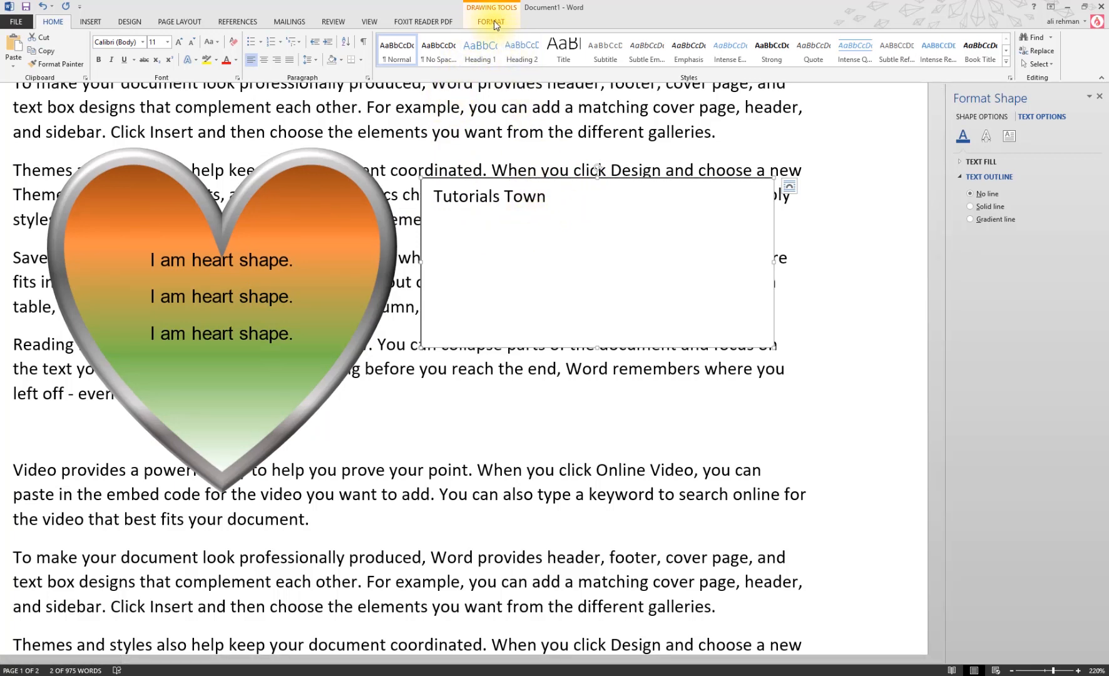
left_click(495, 24)
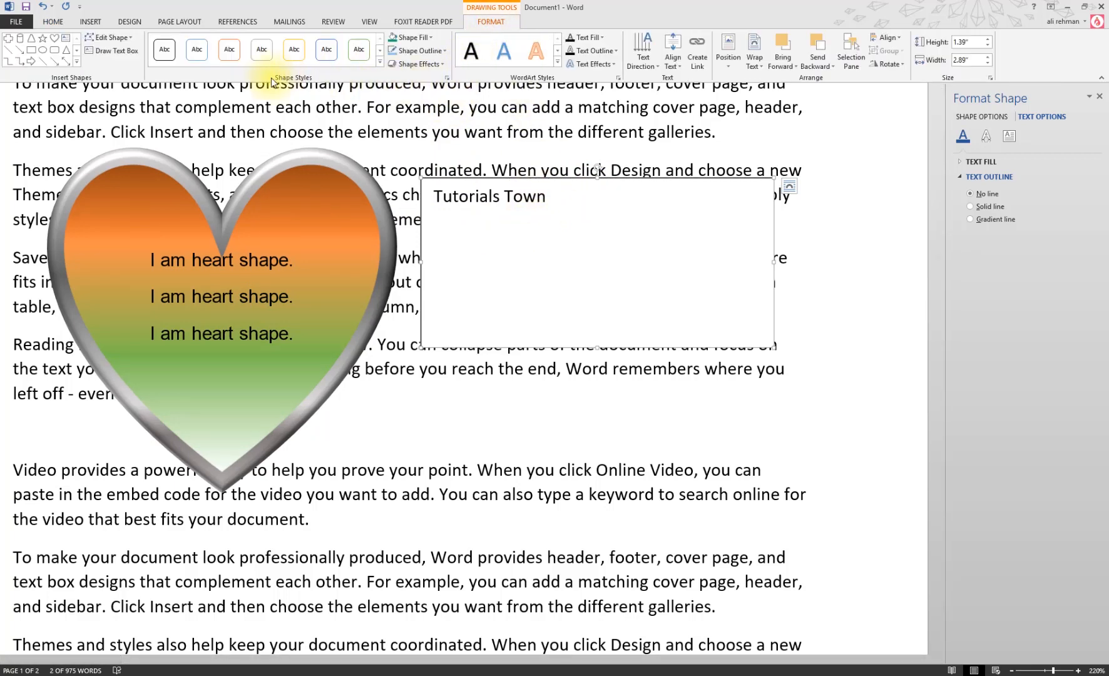
left_click(557, 61)
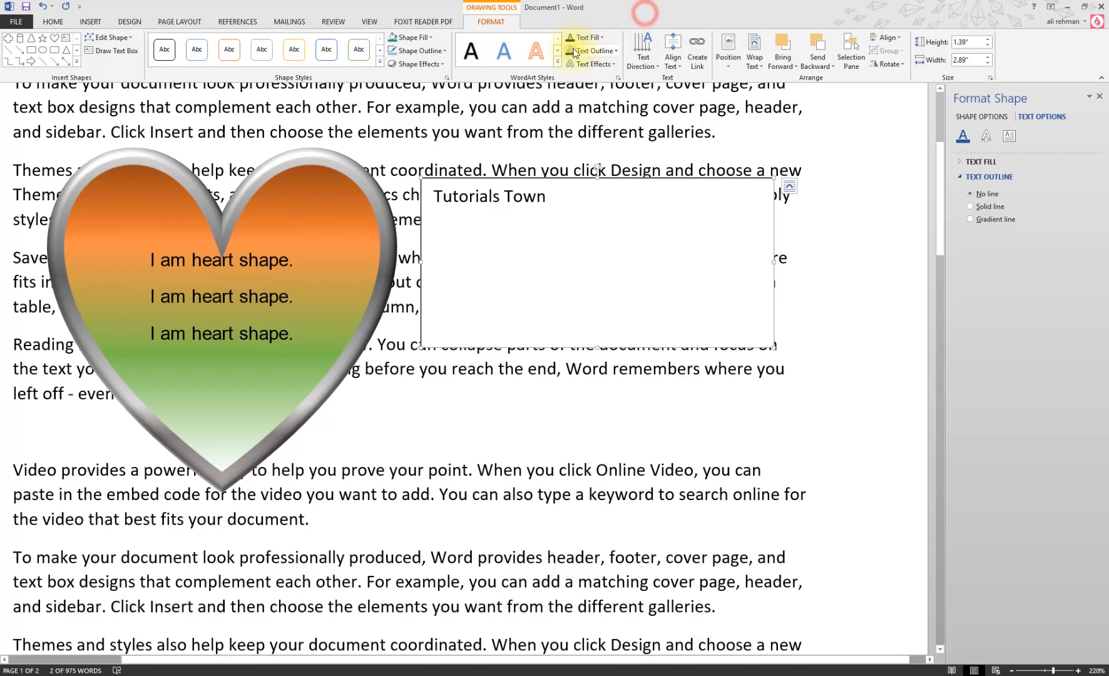
left_click(586, 39)
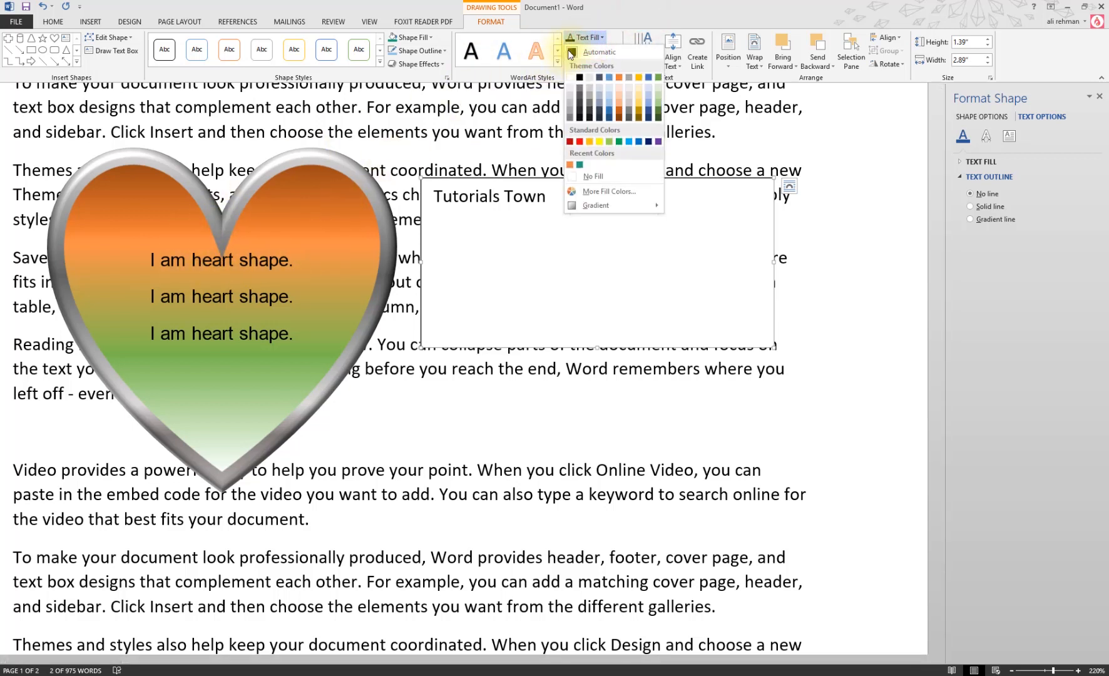
mouse_move(624, 208)
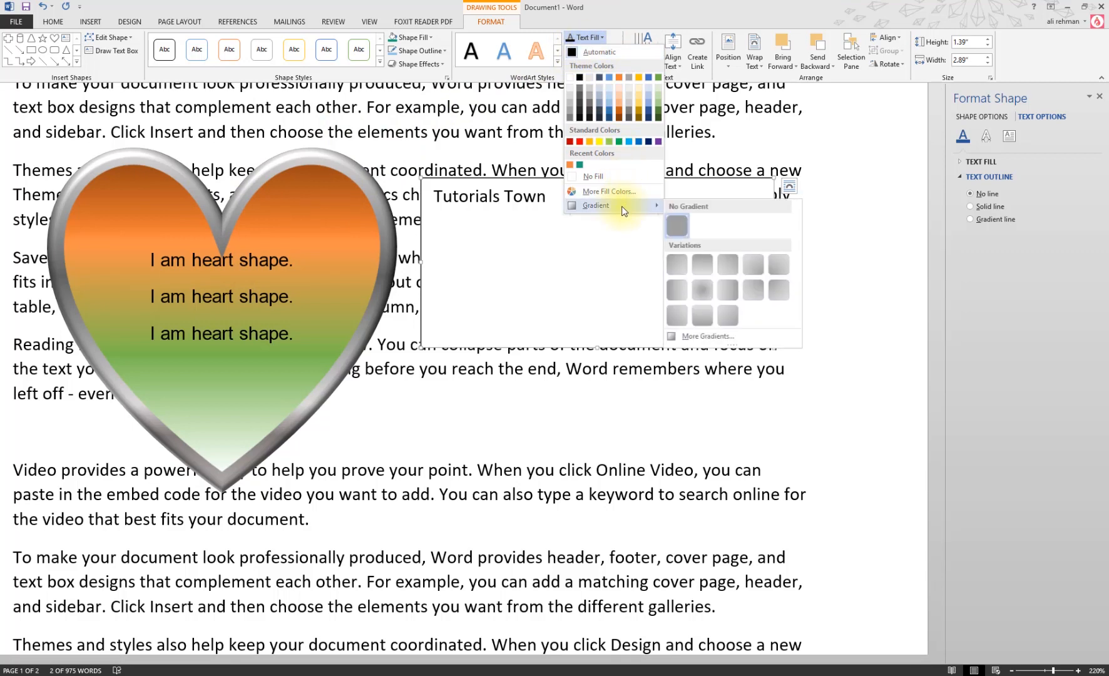
Step: Set the font of the text box's text to Impact
left_click(54, 22)
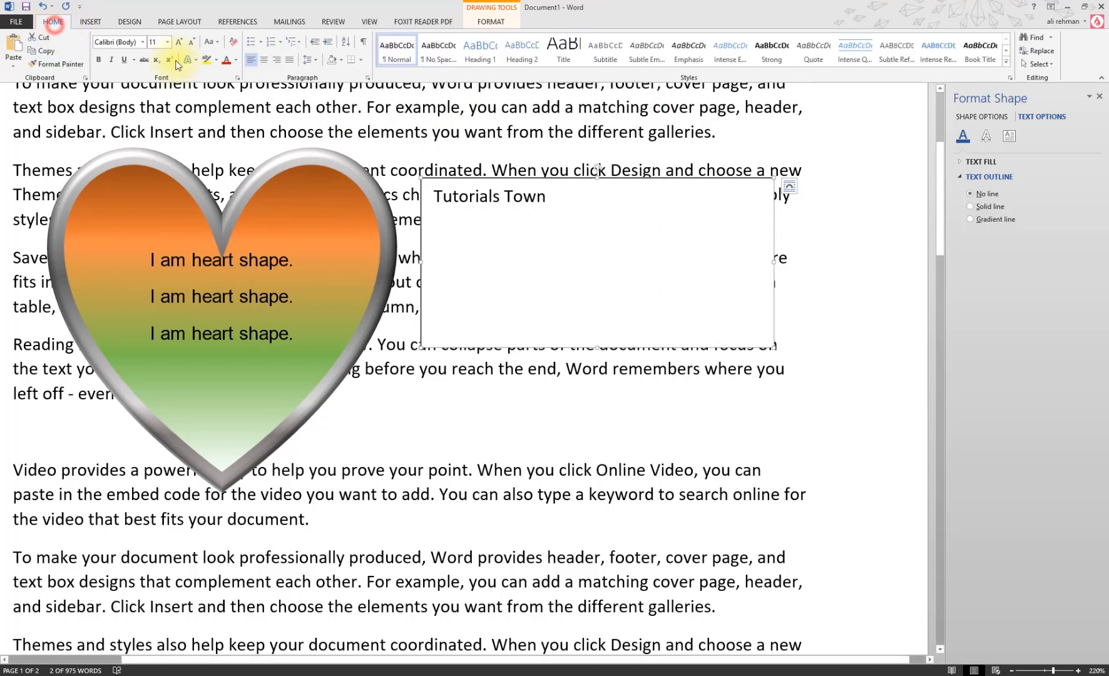
left_click(126, 42)
type("Lady Starlight")
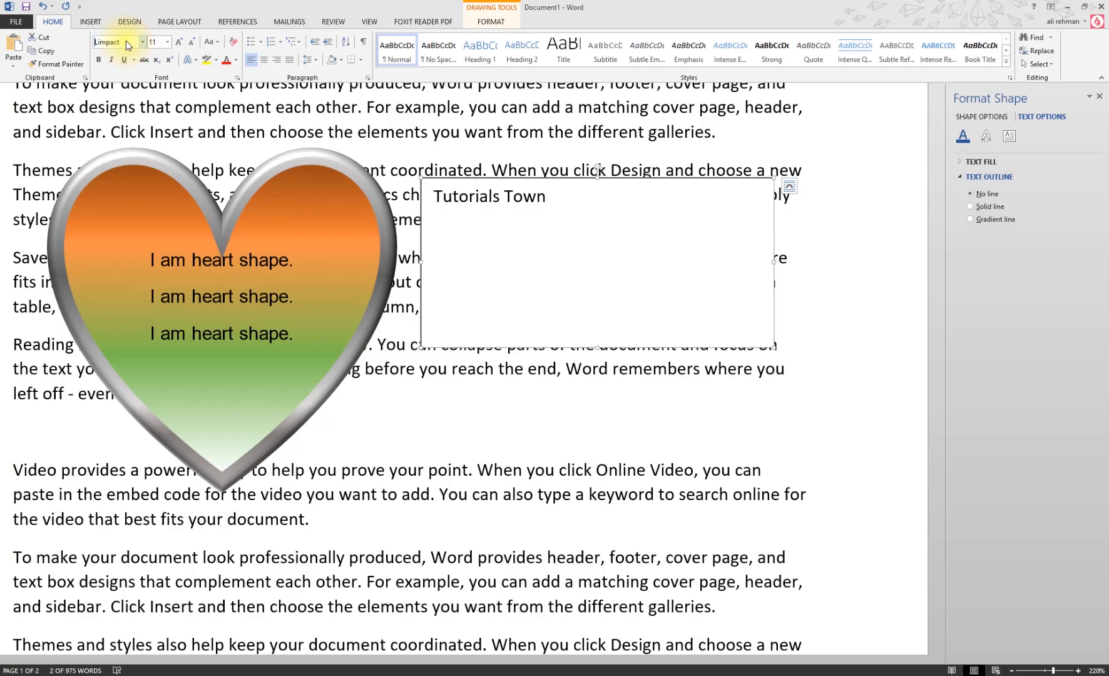
key("Return")
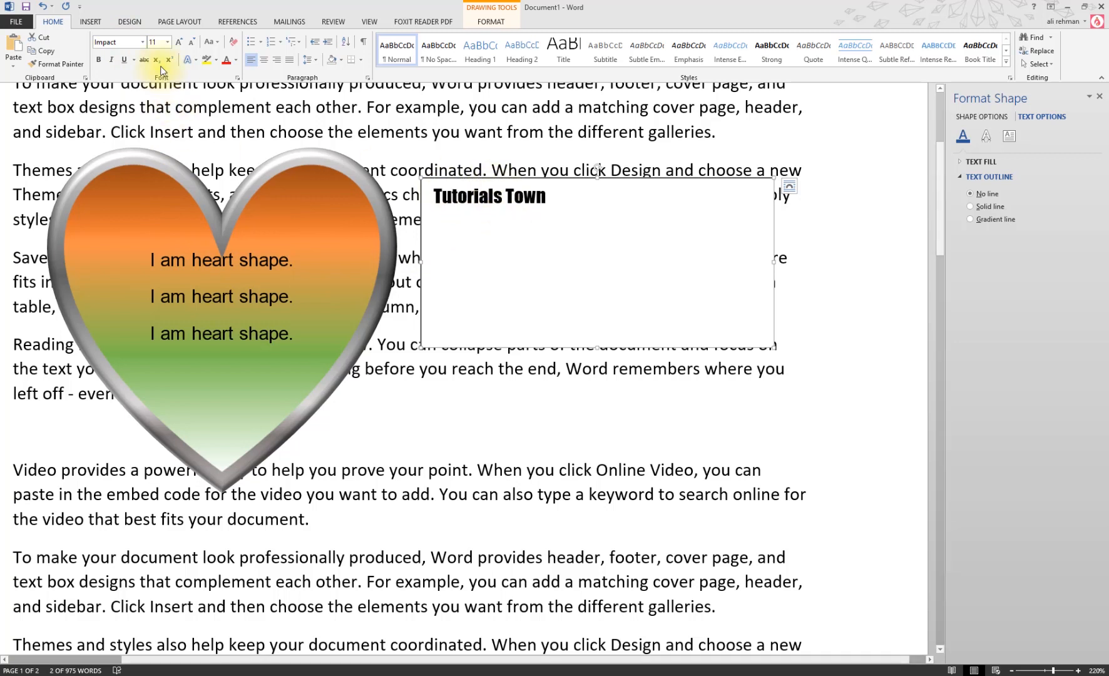
Step: Change the text box's text to uppercase and enlarge it to 16 pt
left_click(211, 44)
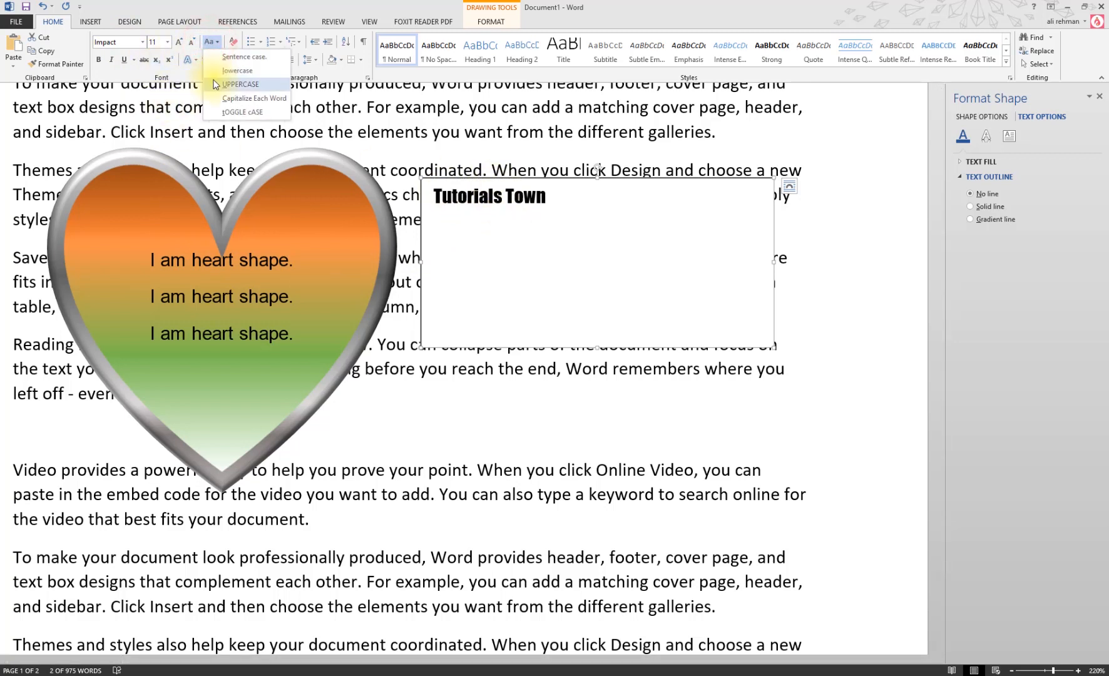
left_click(216, 82)
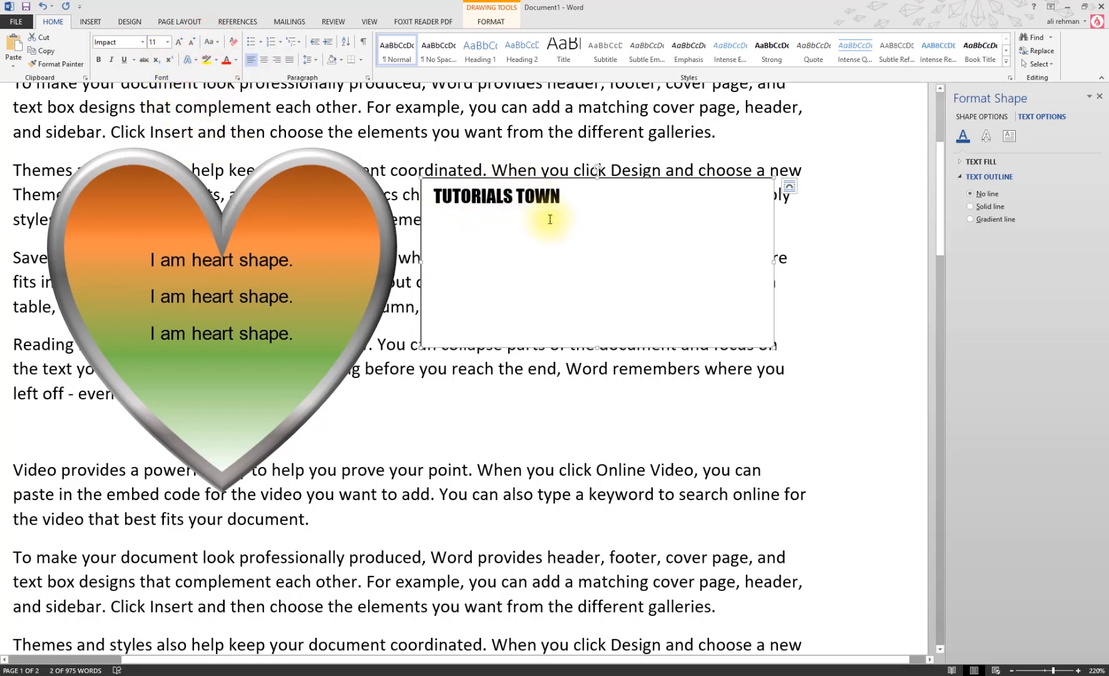
left_click(177, 43)
left_click(178, 43)
left_click(178, 42)
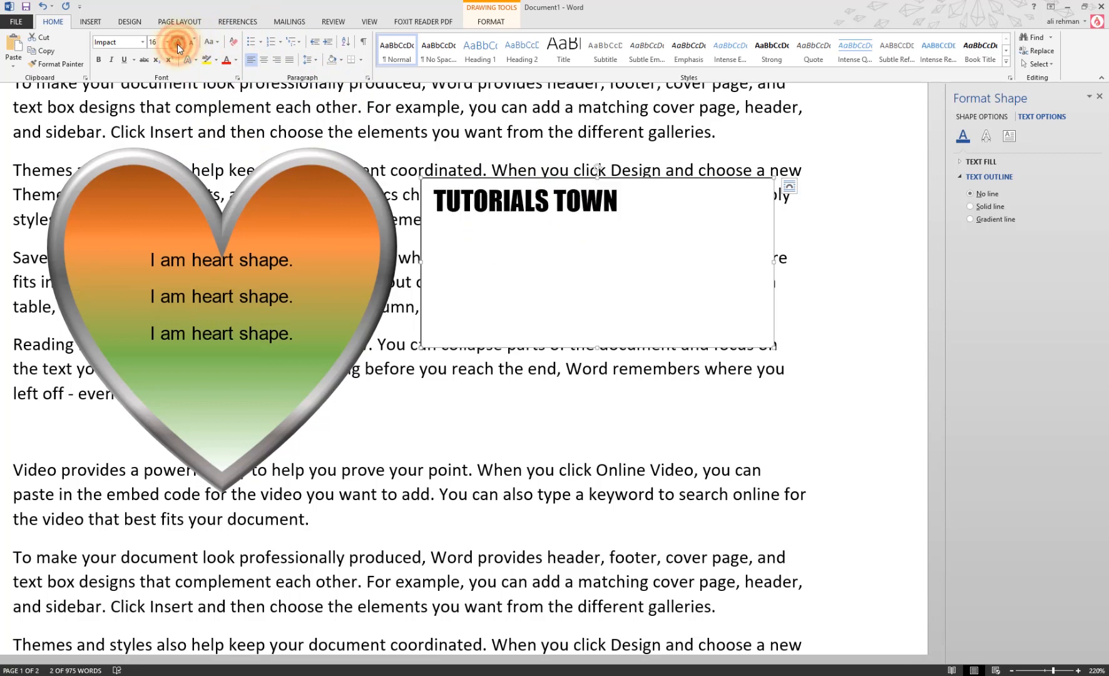
Step: Set the text box's text to 28 pt and shrink the box's height to about 0.58"
left_click(179, 43)
left_click(179, 42)
left_click(178, 43)
left_click(178, 43)
left_click(178, 42)
left_click(178, 43)
left_click(179, 43)
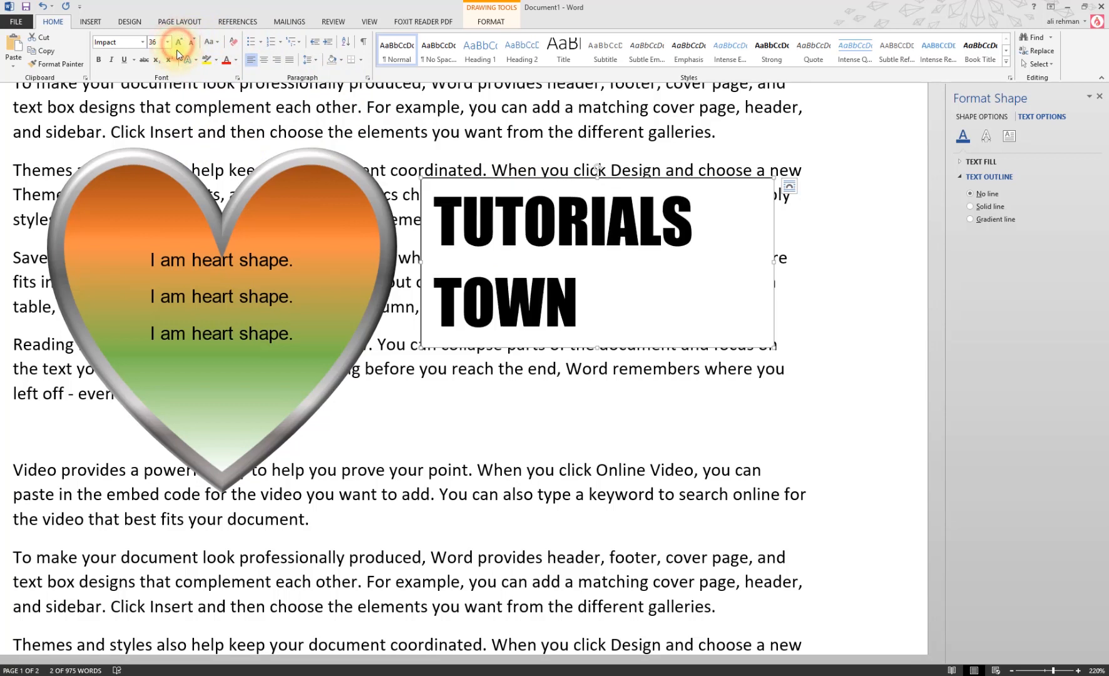
left_click(194, 45)
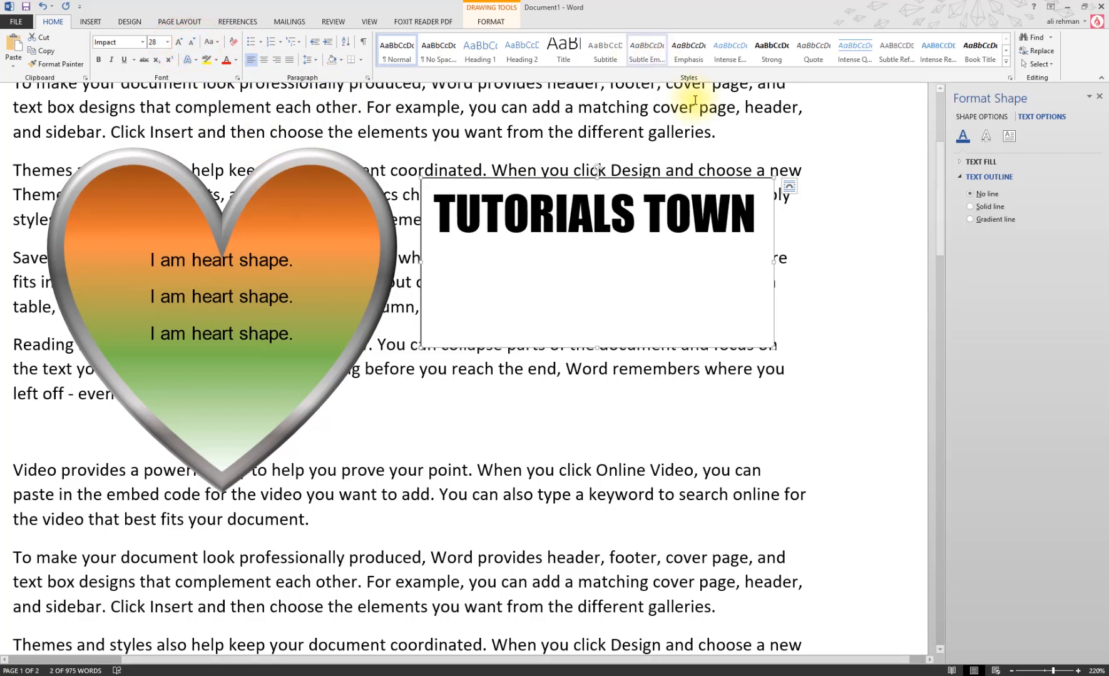
left_click_drag(596, 334, 596, 249)
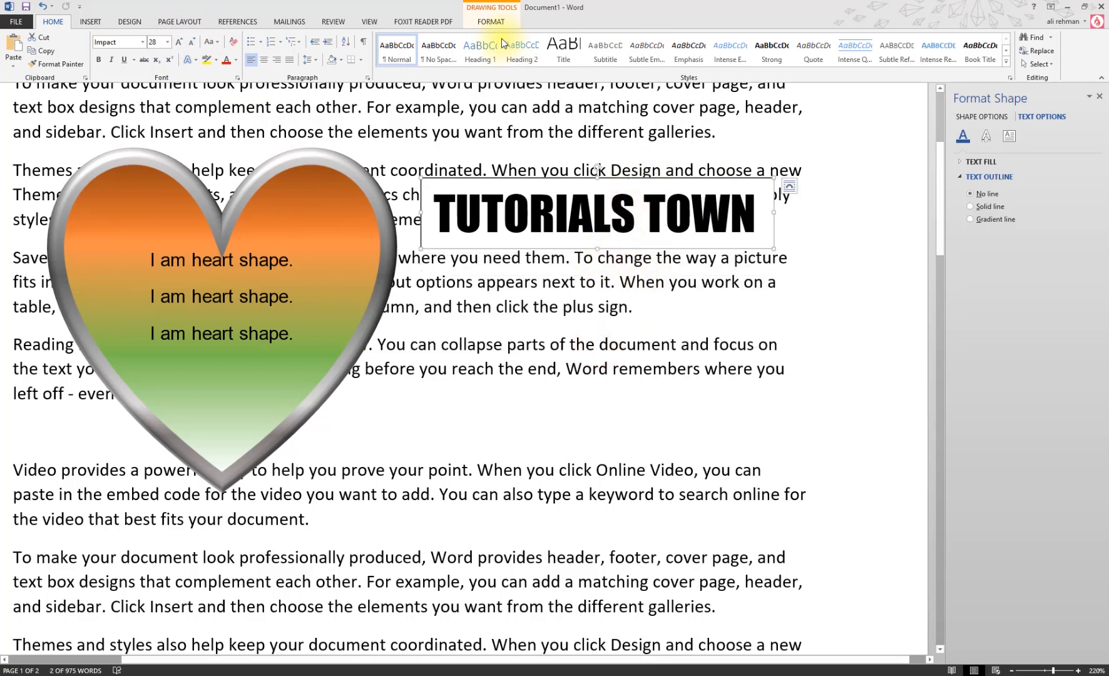
Step: Fill the text box's text with the recently used teal colour
left_click(492, 21)
left_click(584, 38)
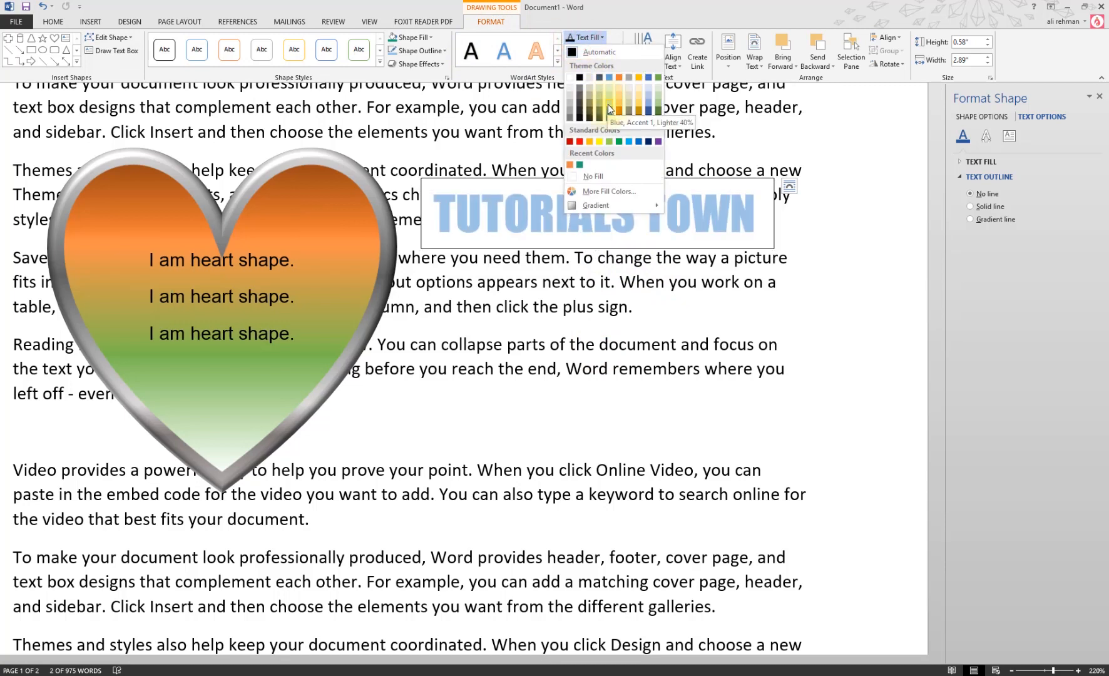
left_click(580, 166)
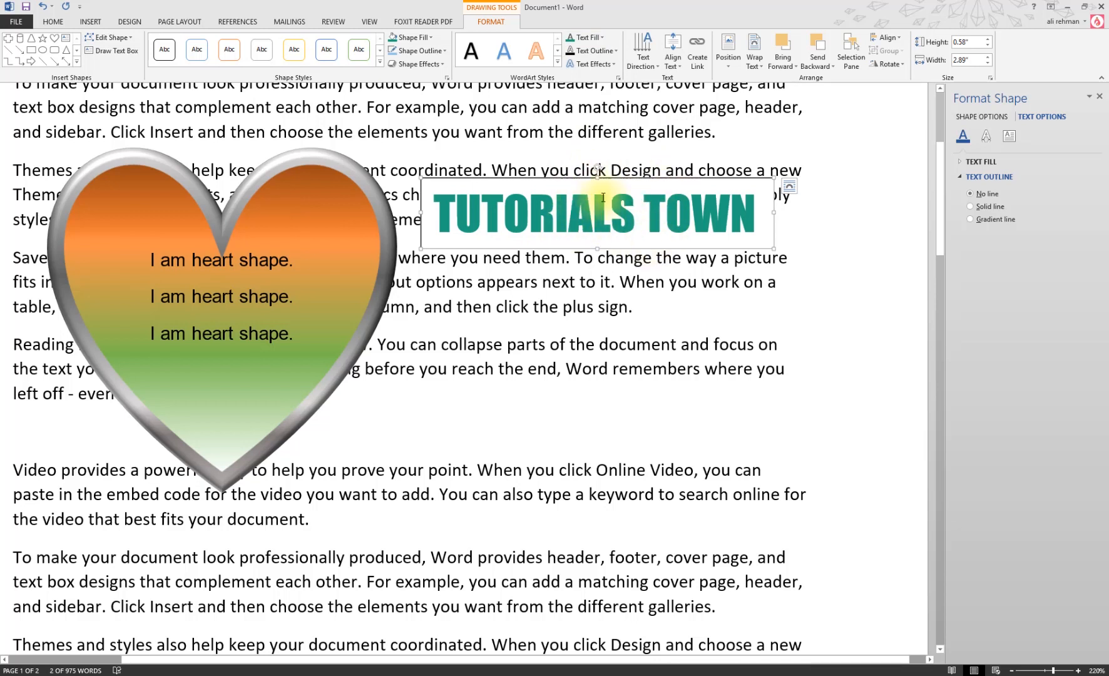
Step: Give the text box's text a dashed outline in a dark colour
left_click(597, 51)
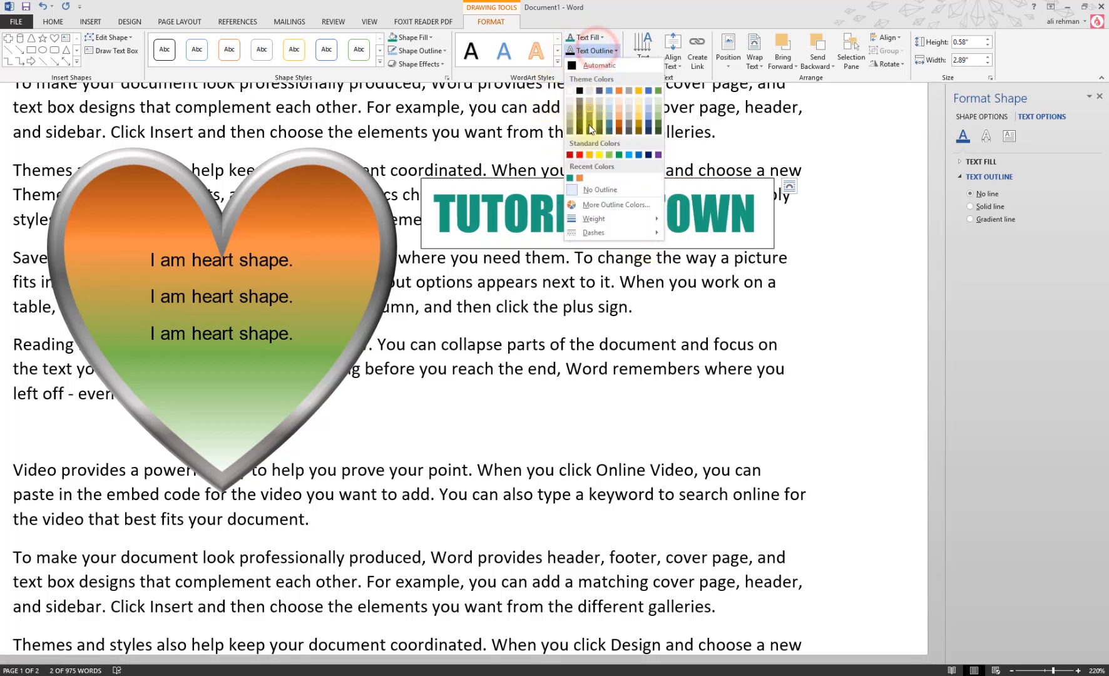
mouse_move(593, 219)
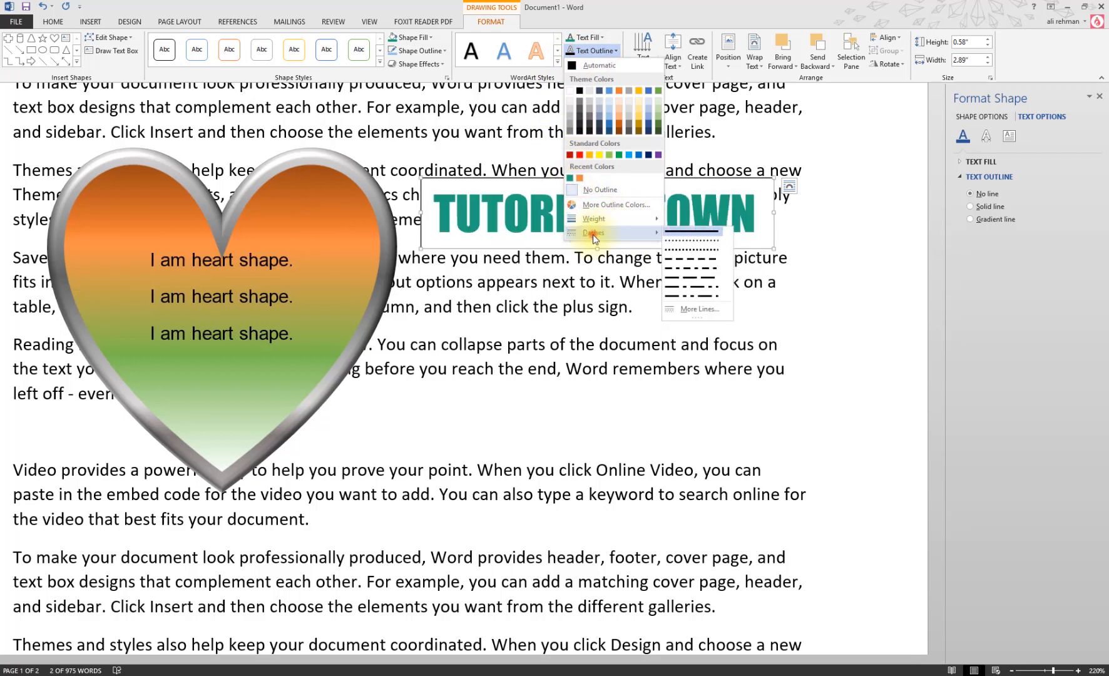
left_click(705, 269)
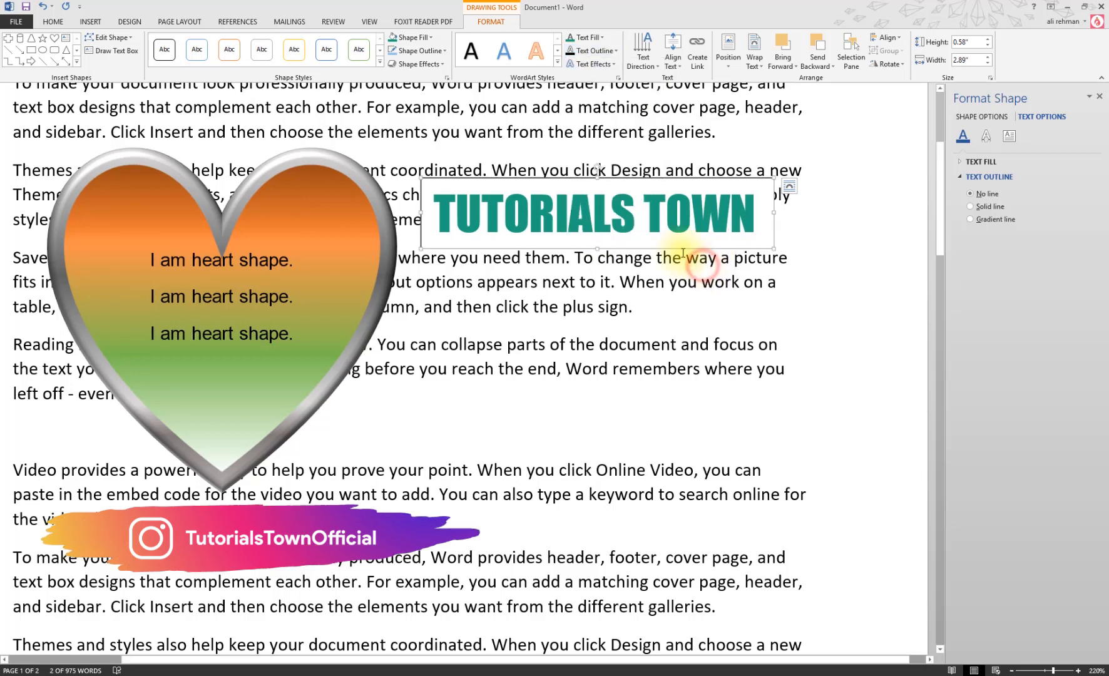
left_click(602, 53)
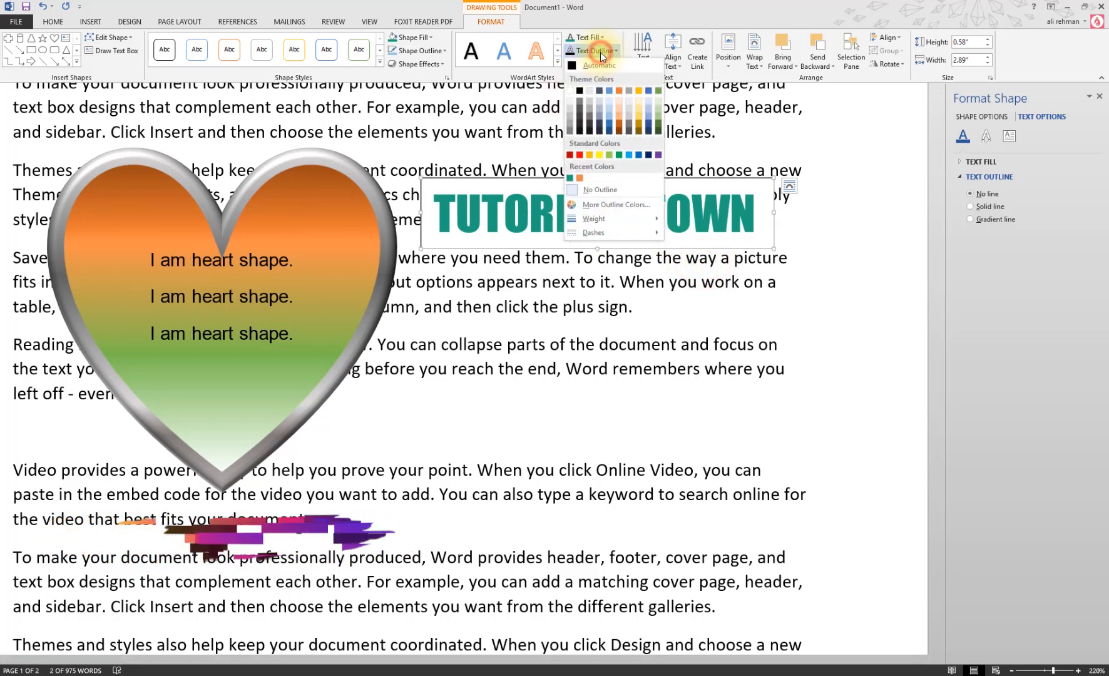
left_click(588, 124)
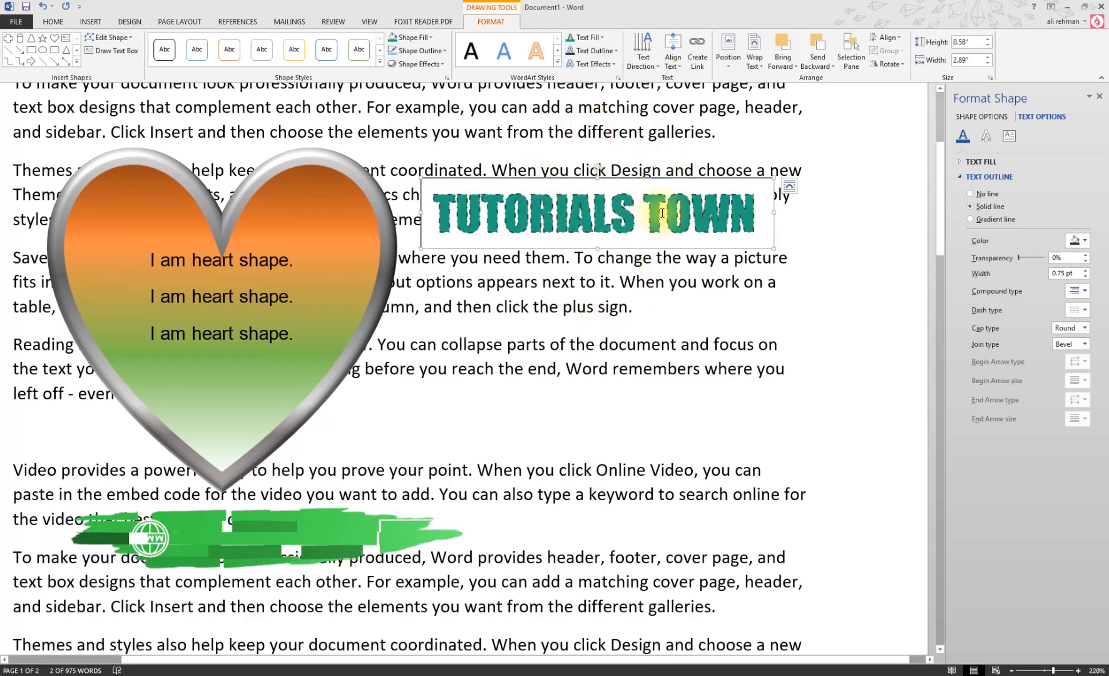
Step: Add an offset reflection to the text box's text and enlarge the box's height to about 1.03"
left_click(595, 64)
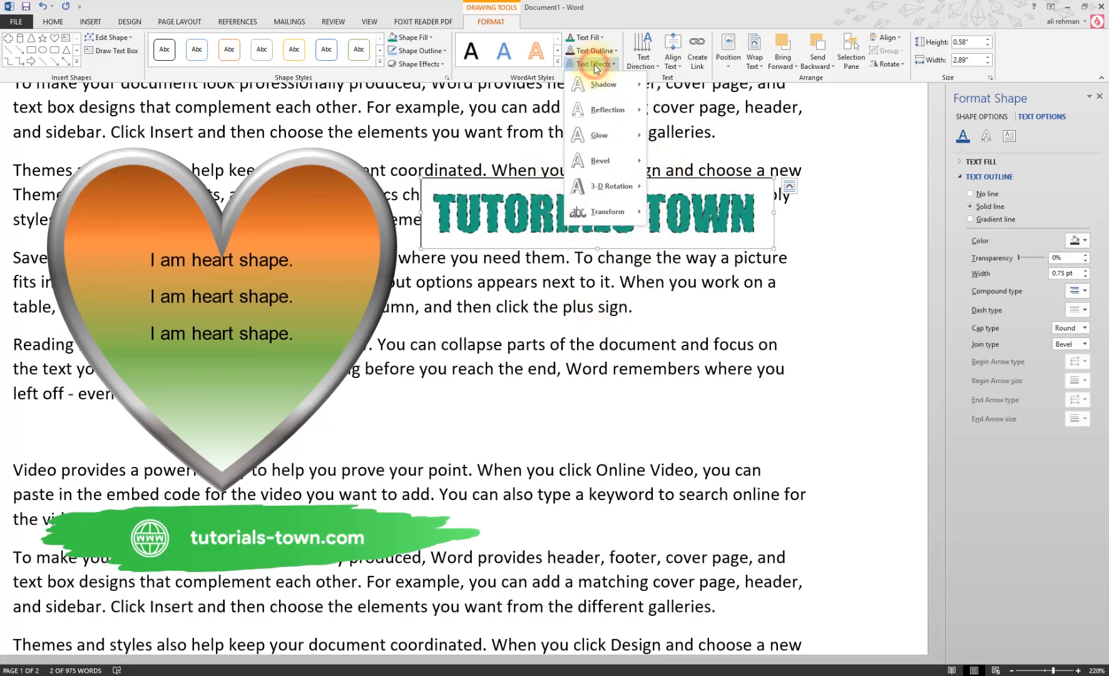
mouse_move(587, 112)
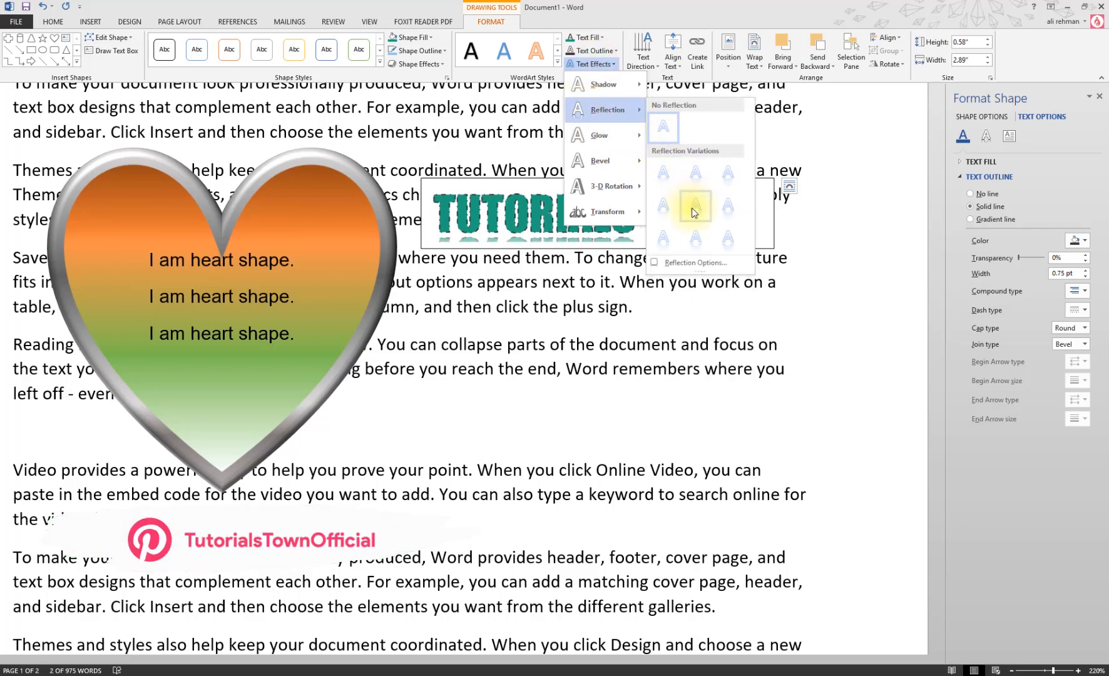
left_click(696, 240)
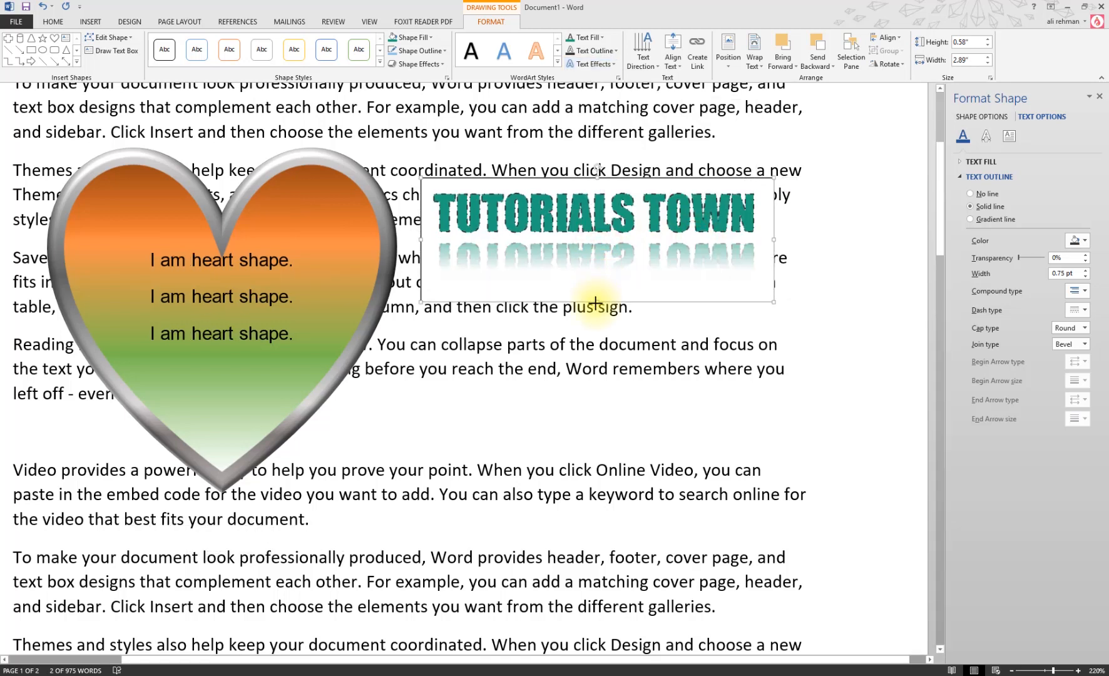
Step: Try the first bevel preset and a 3-D rotation on the text box's text
left_click(577, 65)
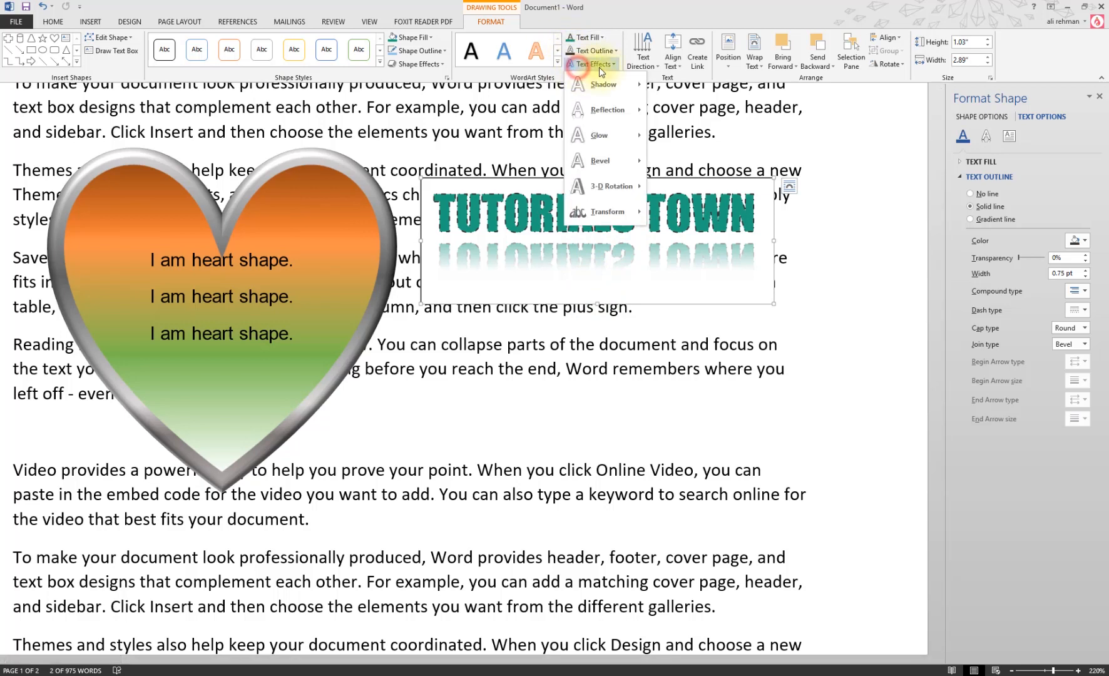
mouse_move(601, 161)
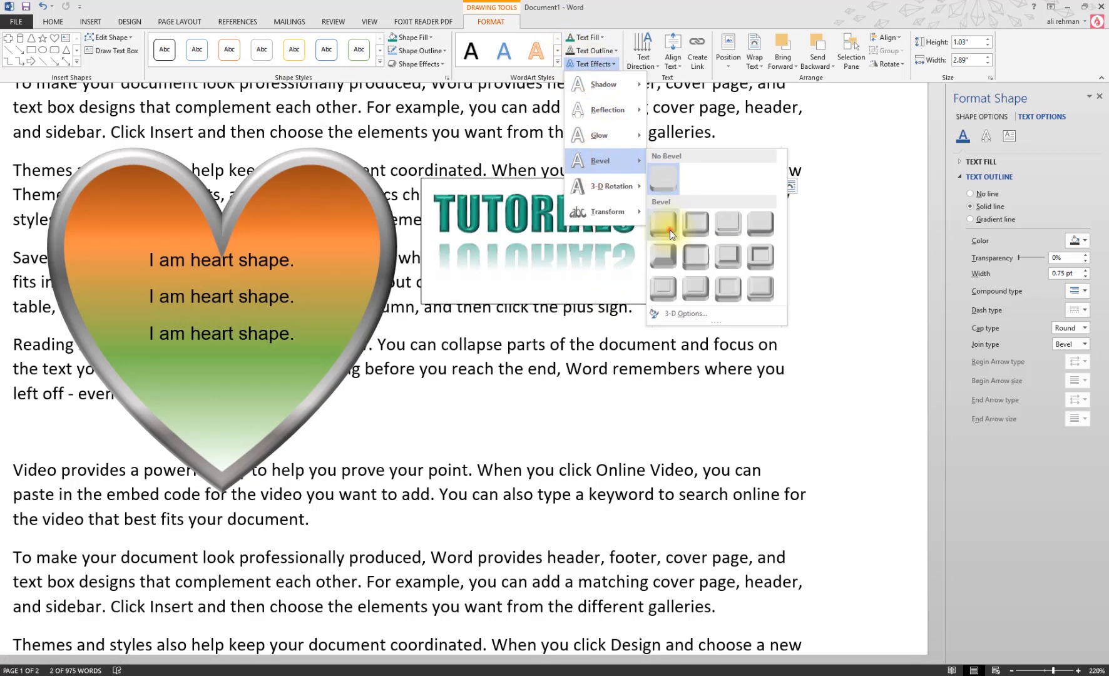
left_click(669, 230)
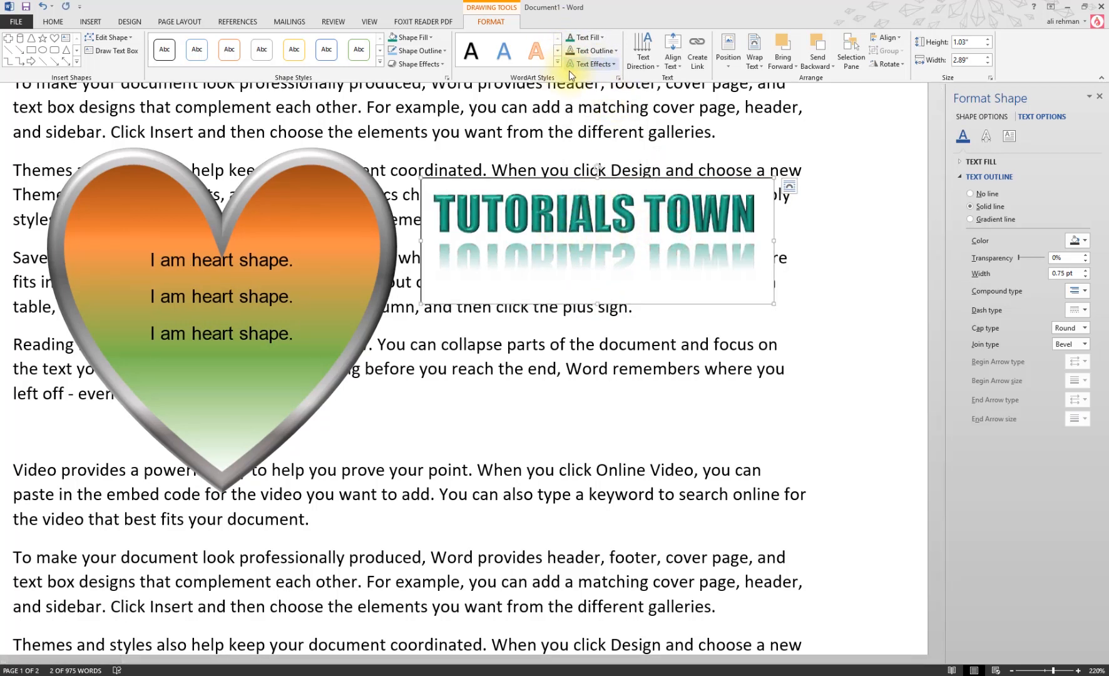
left_click(588, 67)
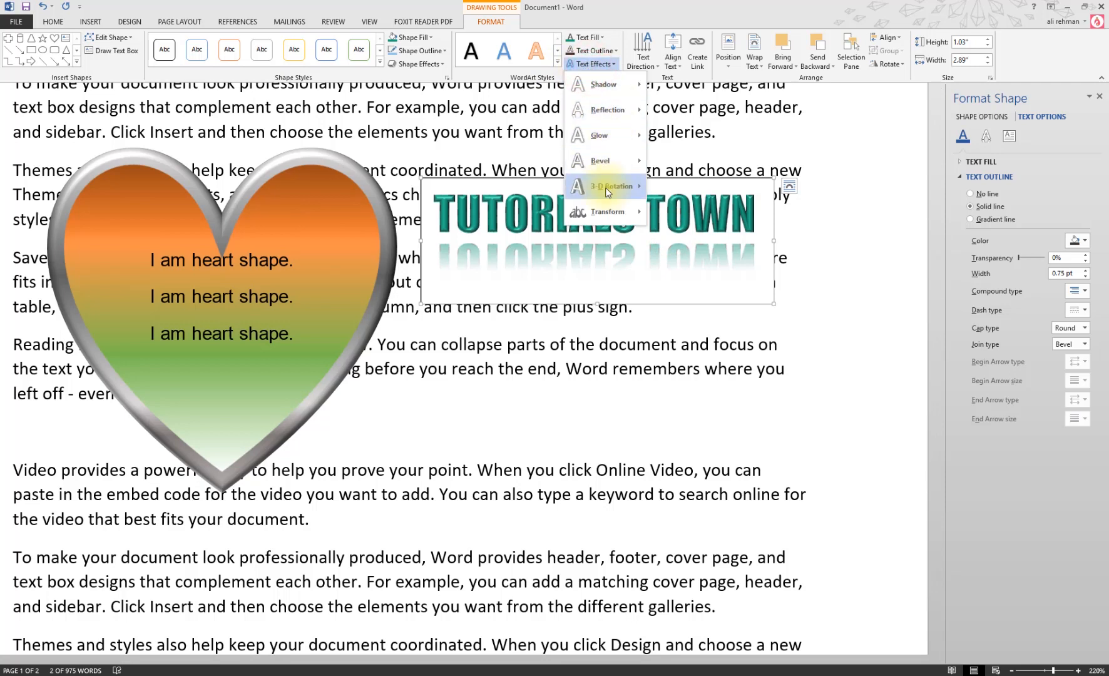
mouse_move(606, 193)
left_click(696, 313)
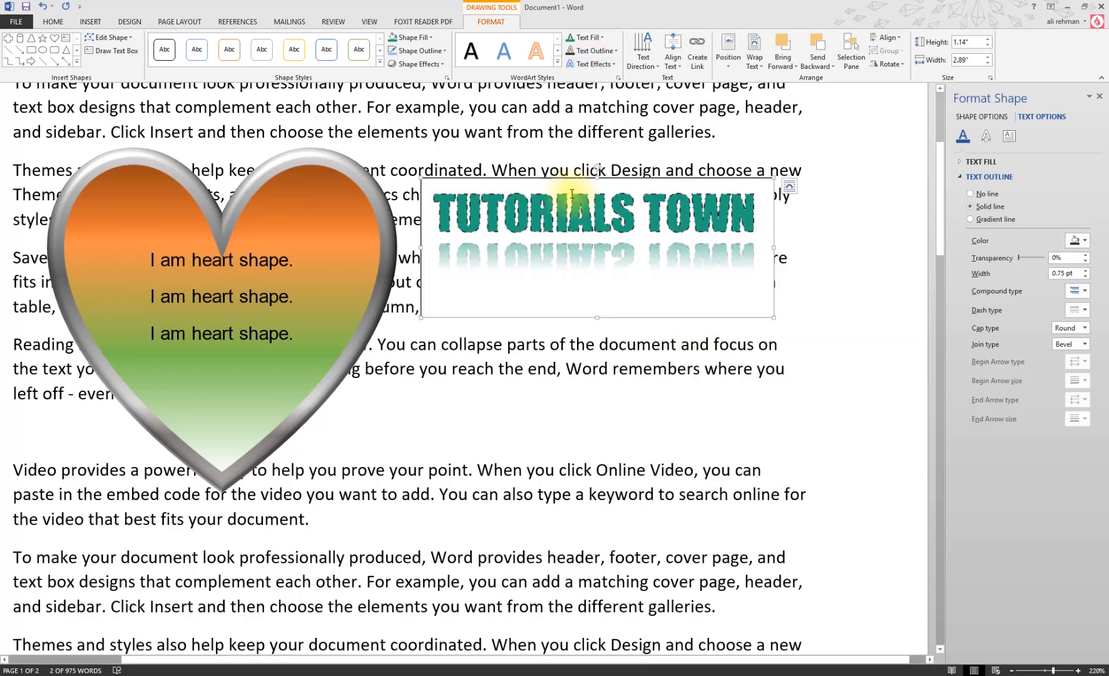
Step: Select the heart and rotate all of its text by 90°
left_click(291, 184)
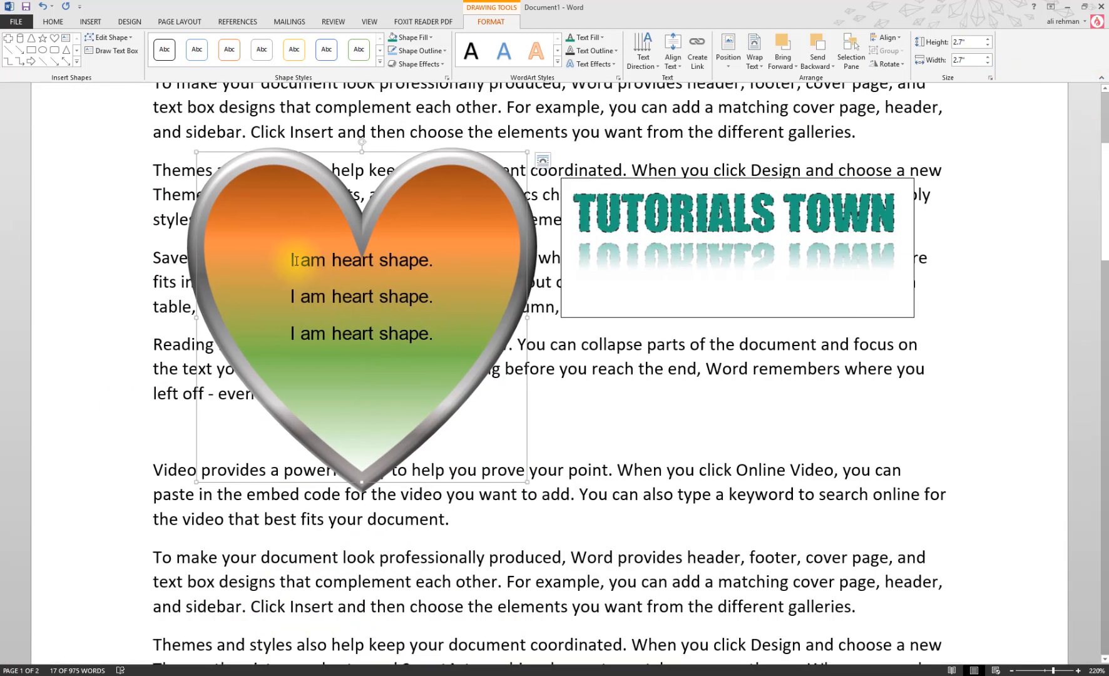
left_click_drag(289, 257, 427, 252)
left_click(393, 315)
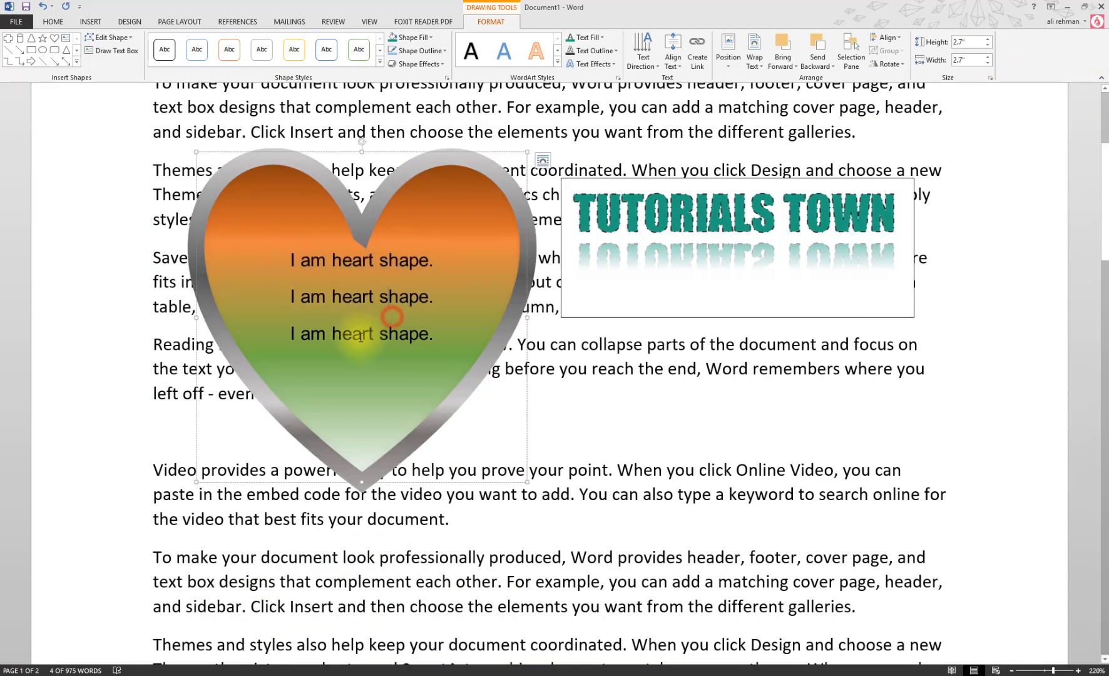
left_click(397, 201)
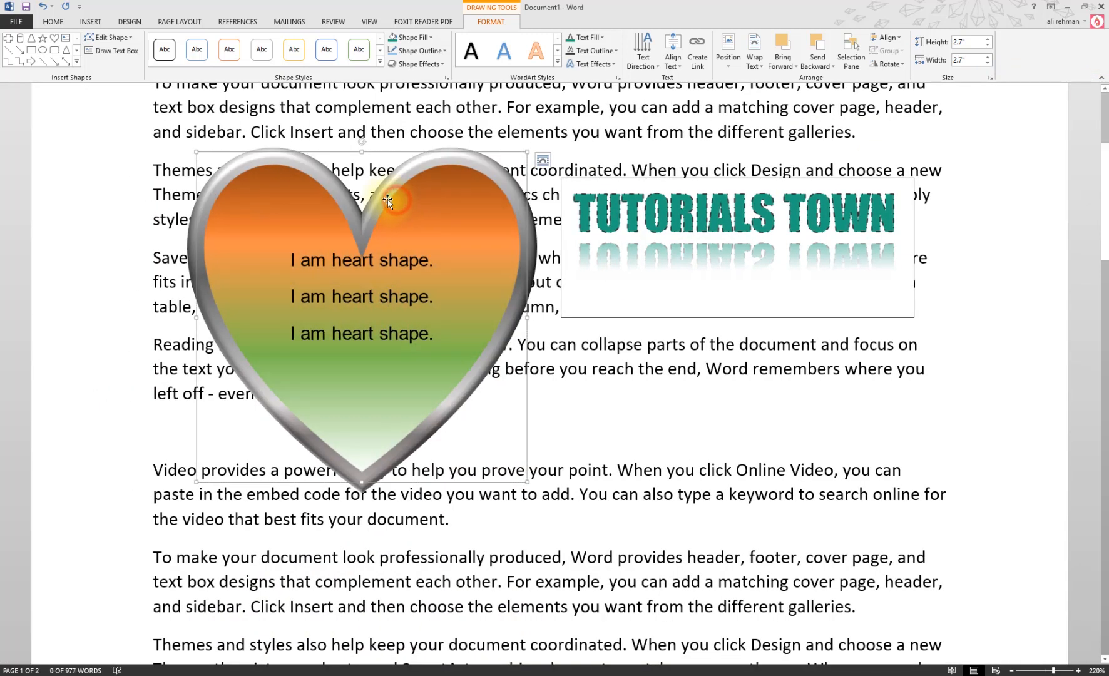
left_click(643, 59)
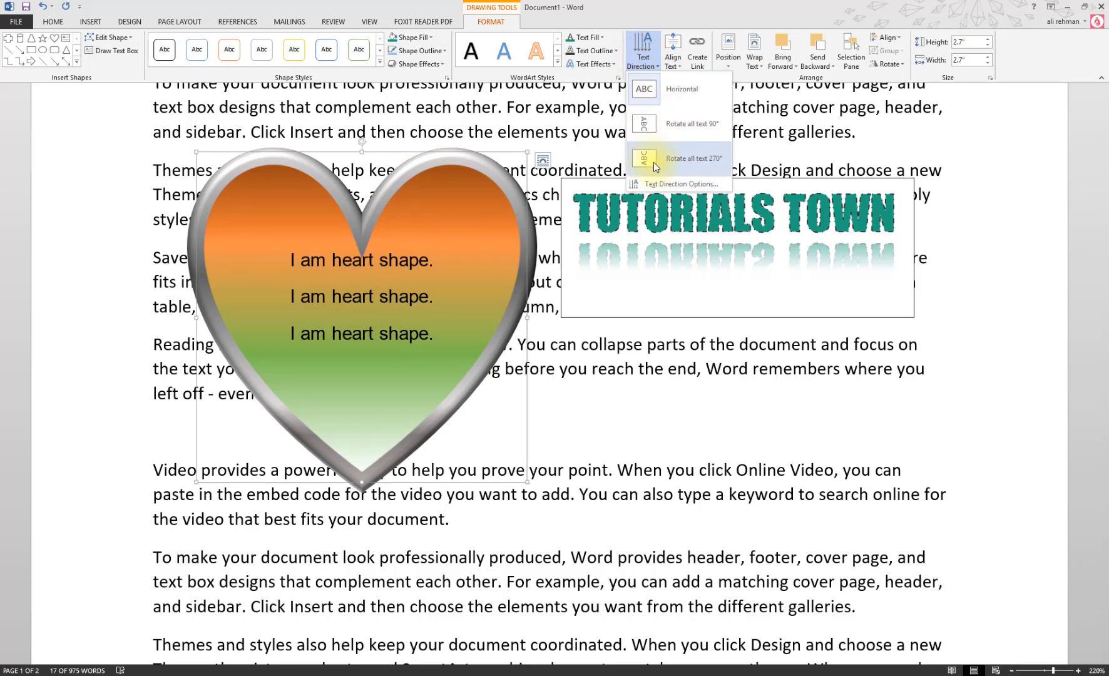
left_click(660, 124)
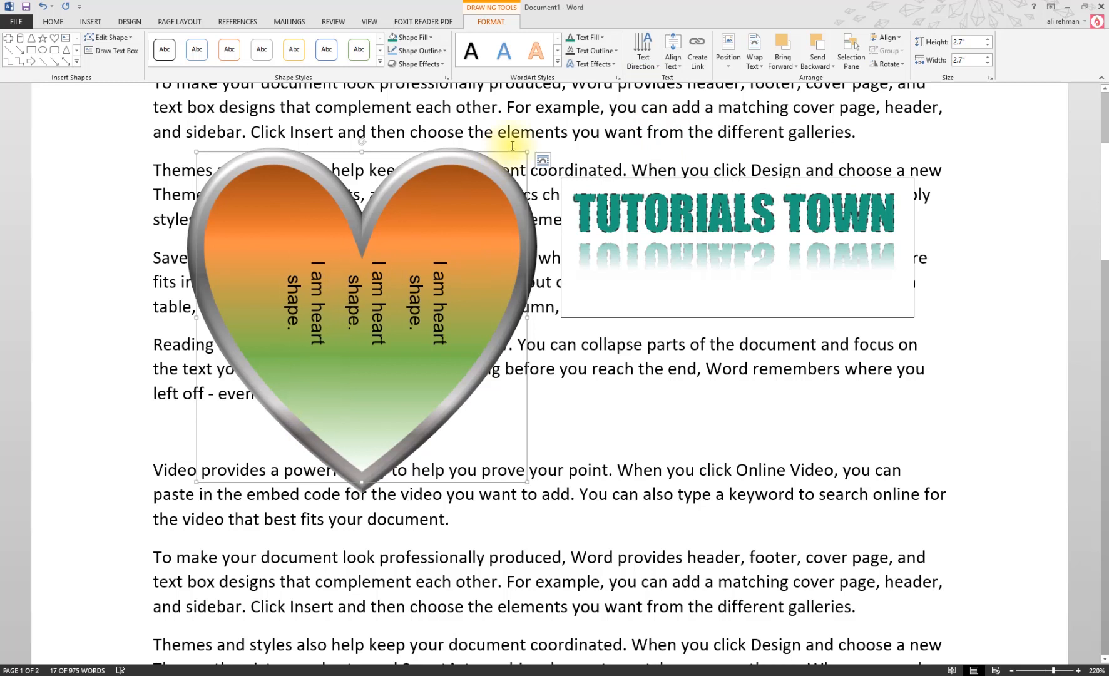
Step: Rotate all the heart's text by 270° and return its direction to horizontal
left_click(642, 53)
left_click(661, 154)
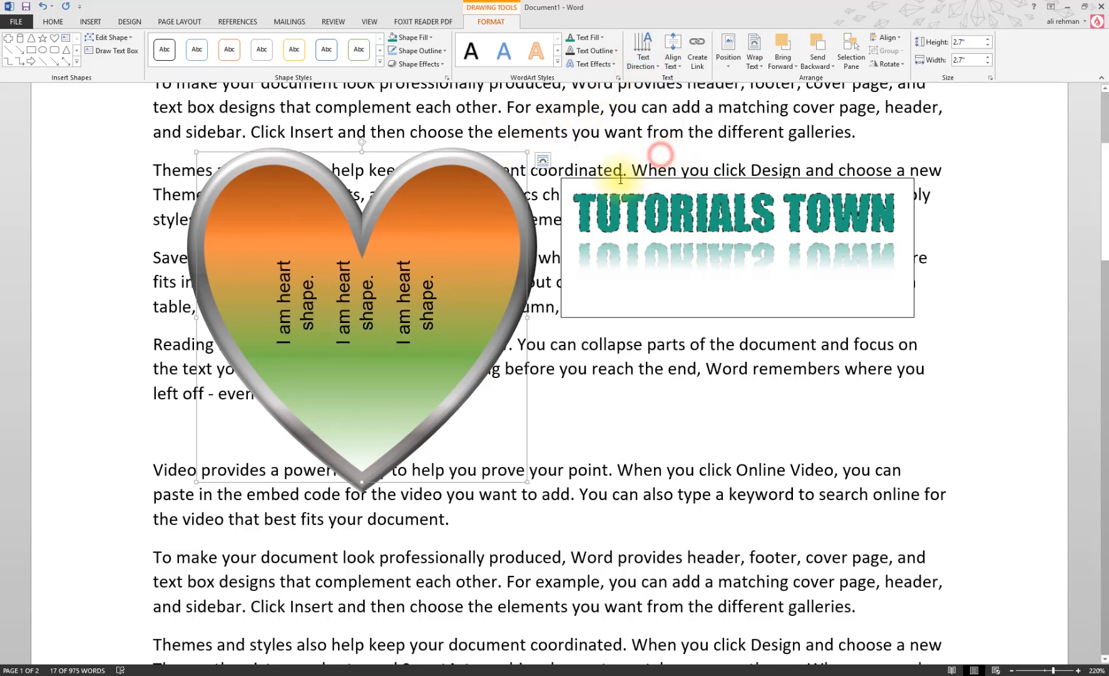
left_click(650, 58)
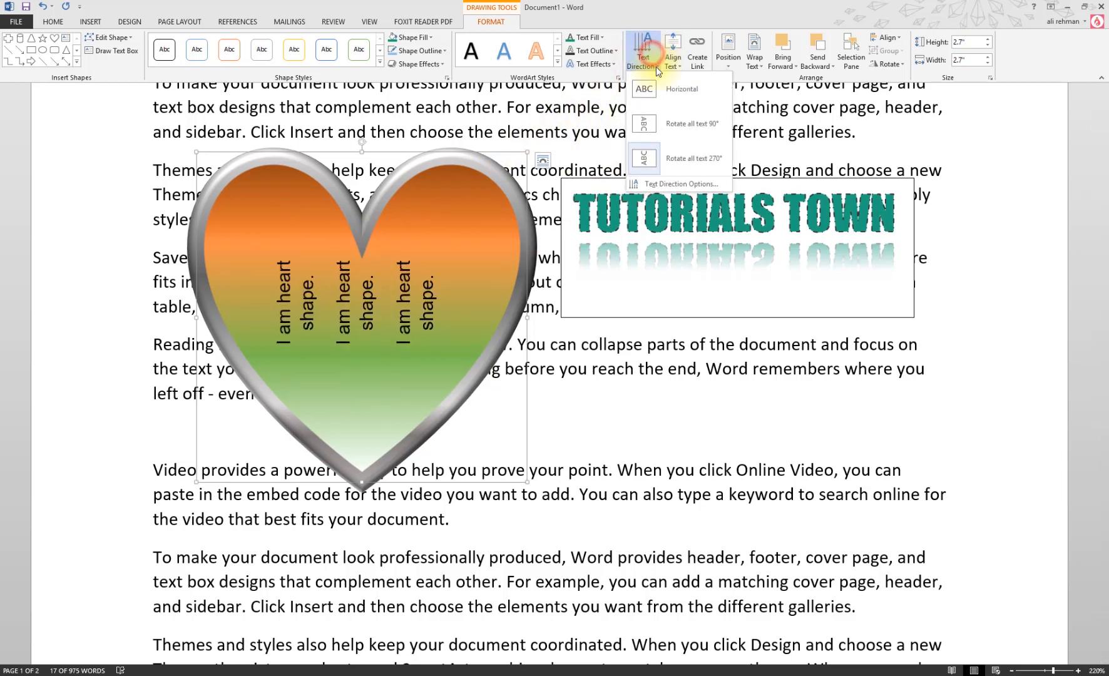
left_click(656, 86)
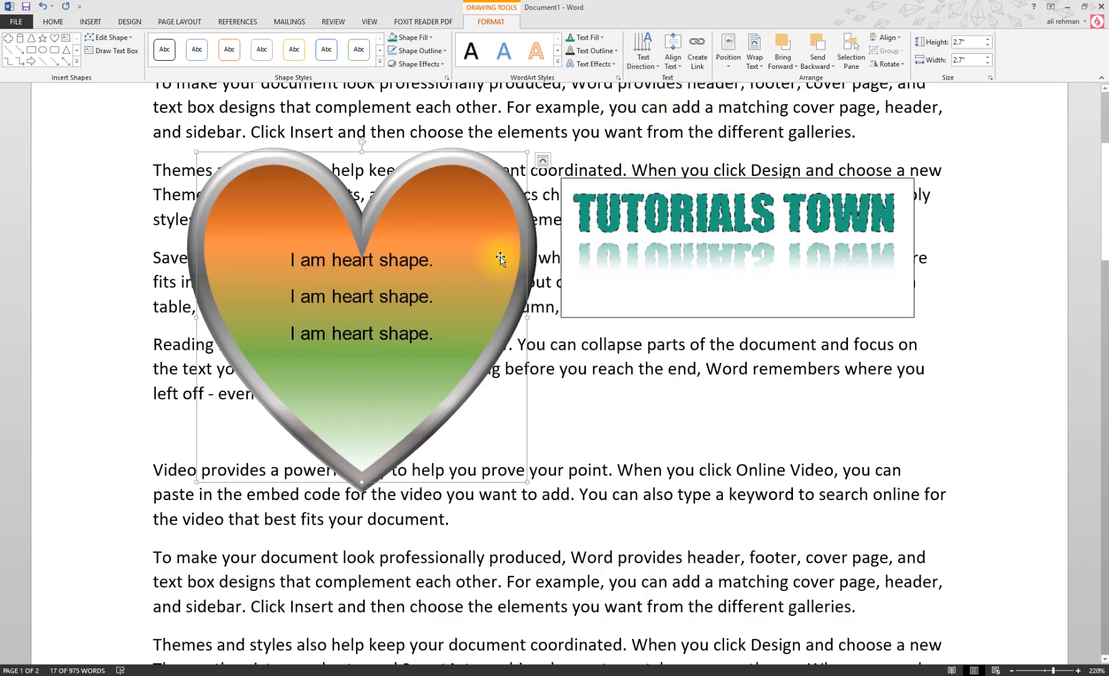
Step: Remove the reflection effect from the Tutorials Town text box's text
left_click(901, 212)
left_click(591, 64)
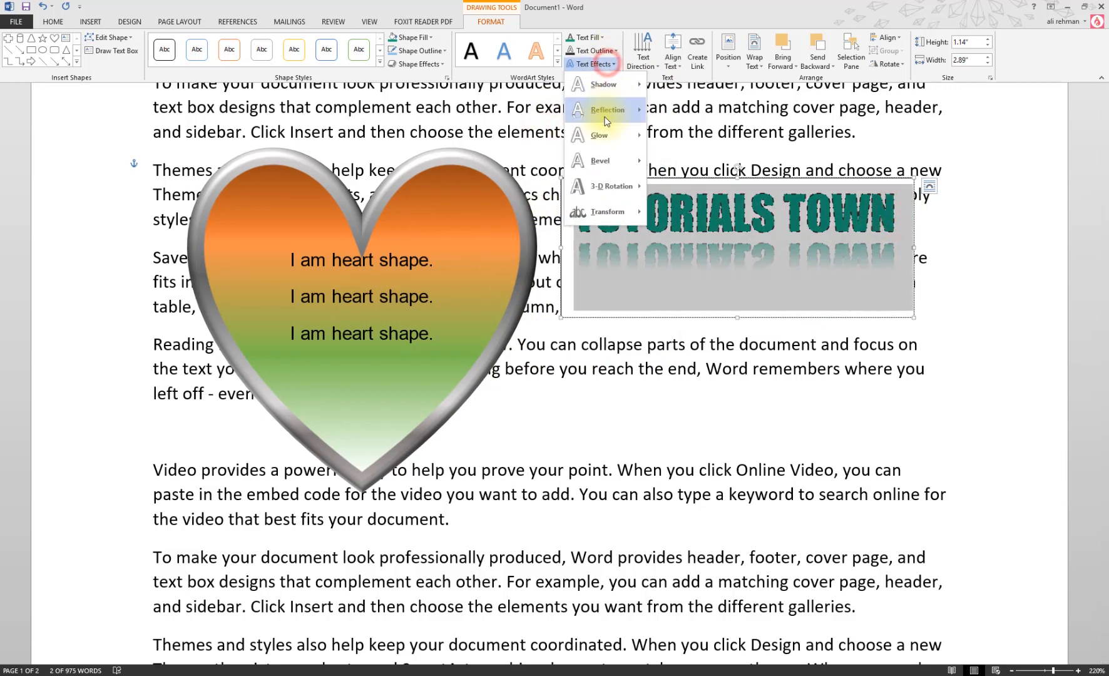
left_click(606, 110)
left_click(669, 131)
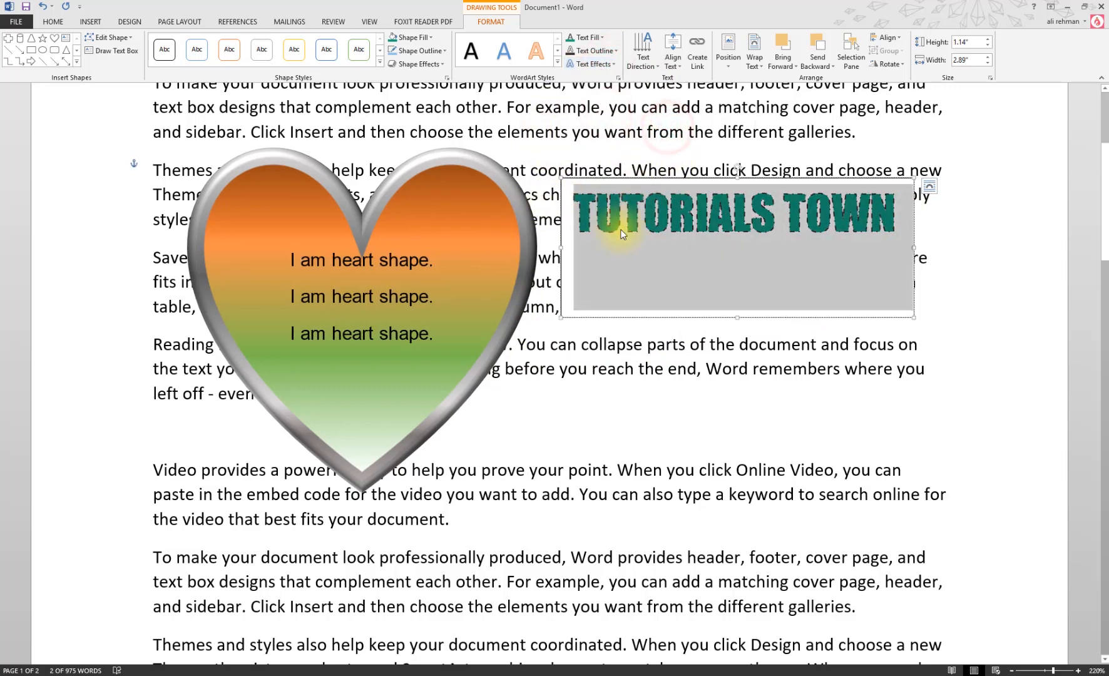
Step: Reduce the text box's text to 12 pt
left_click(51, 24)
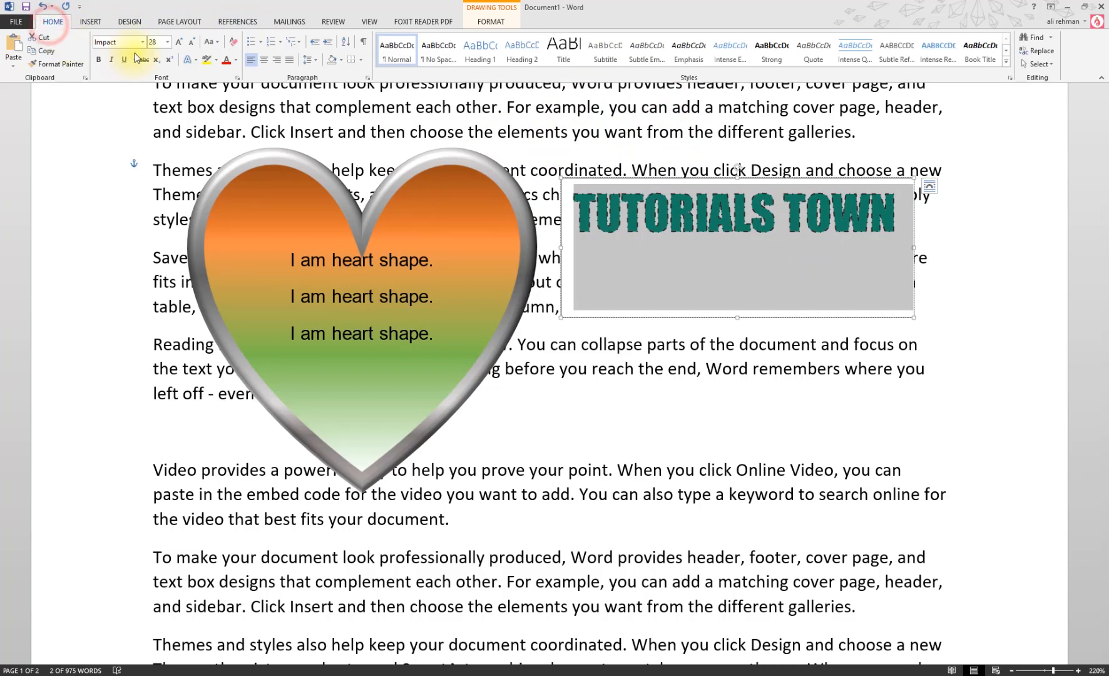
left_click(188, 48)
left_click(187, 48)
left_click(188, 48)
left_click(188, 47)
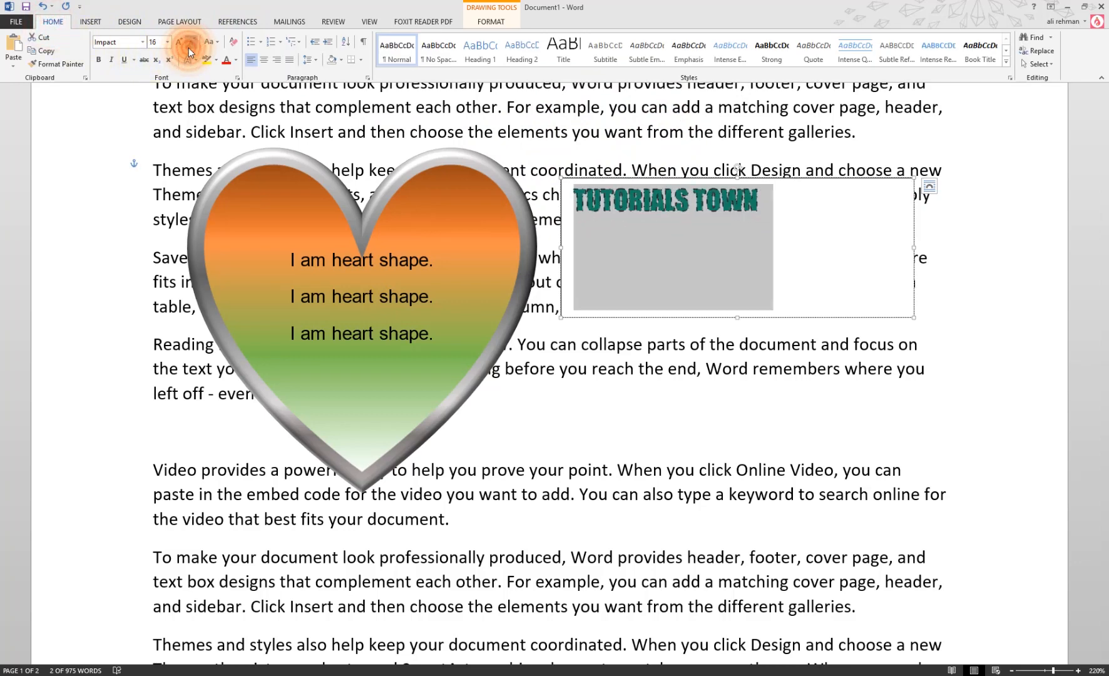
left_click(187, 48)
left_click(188, 48)
left_click(728, 220)
left_click(761, 178)
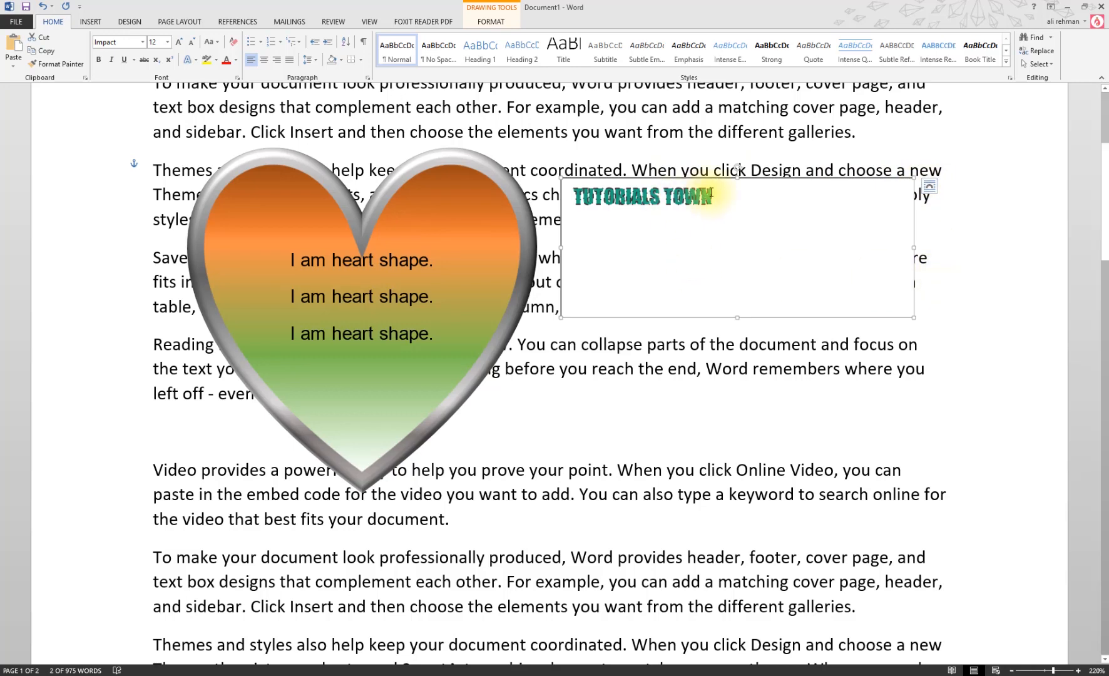
Step: Align the text vertically to the middle of the text box
left_click(489, 21)
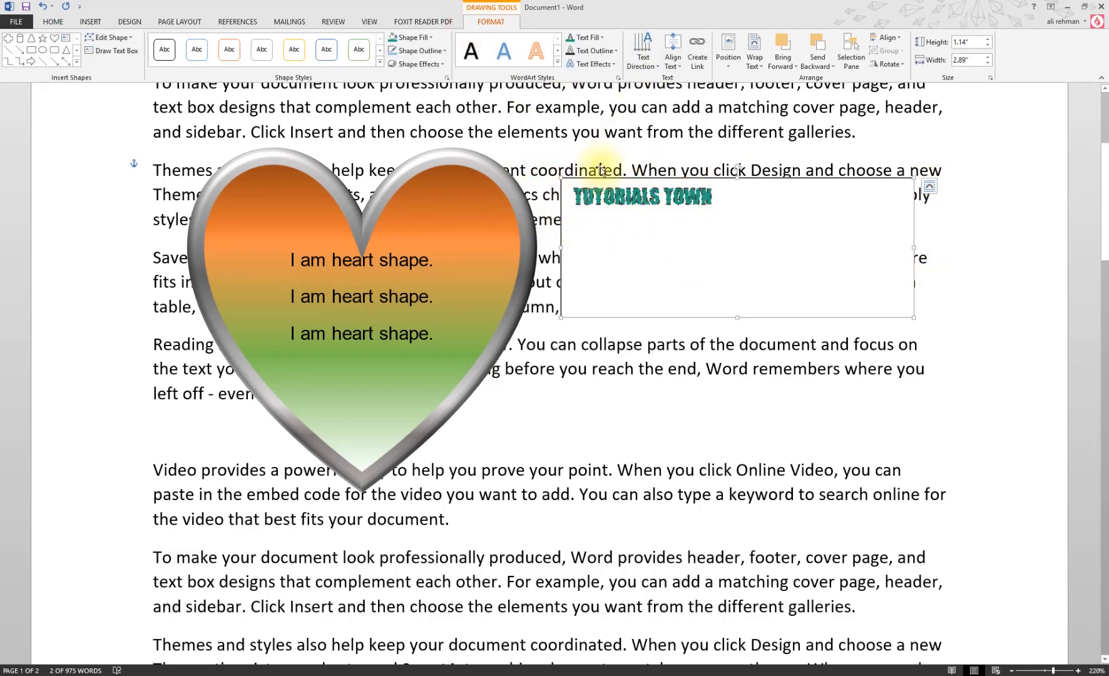
left_click(673, 56)
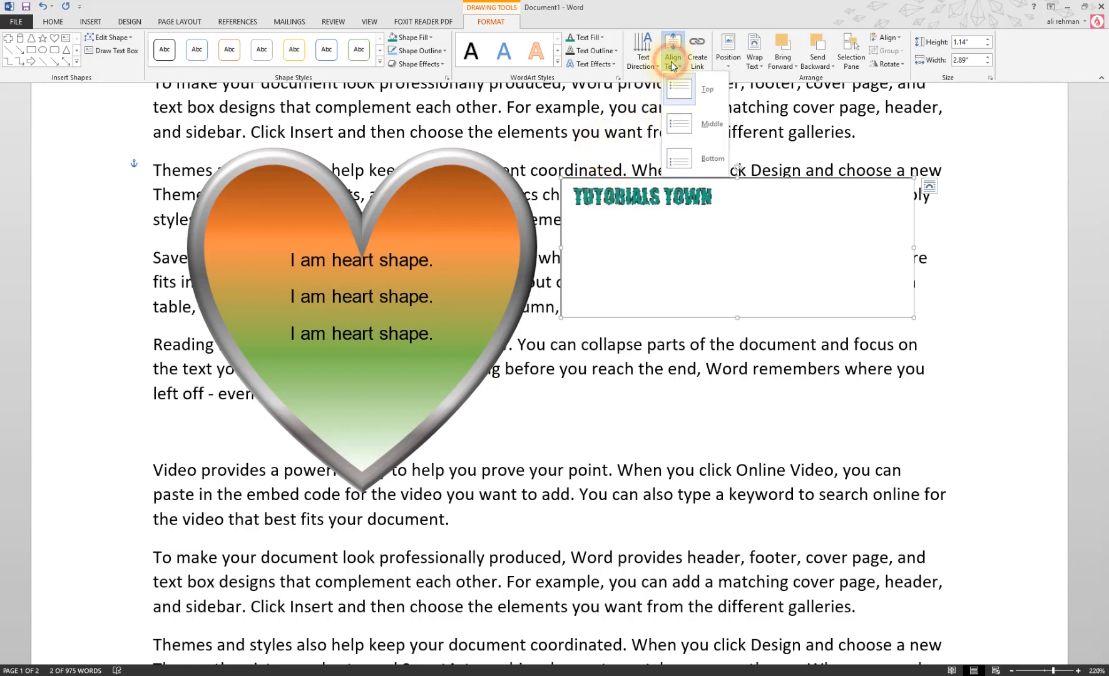
left_click(685, 128)
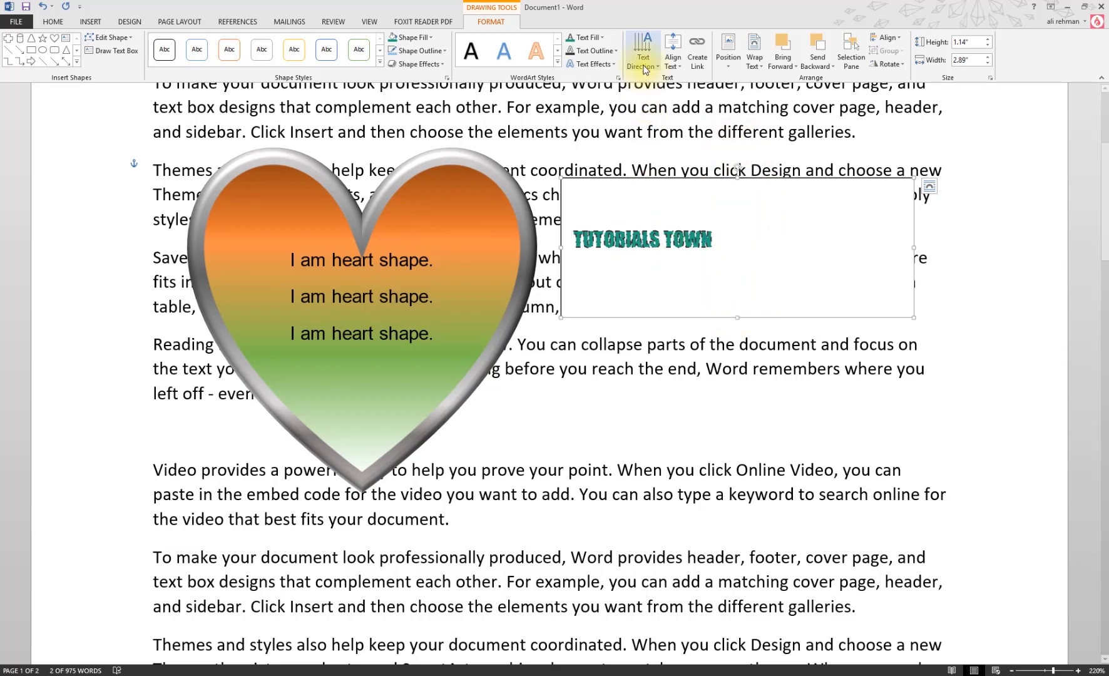
left_click(56, 22)
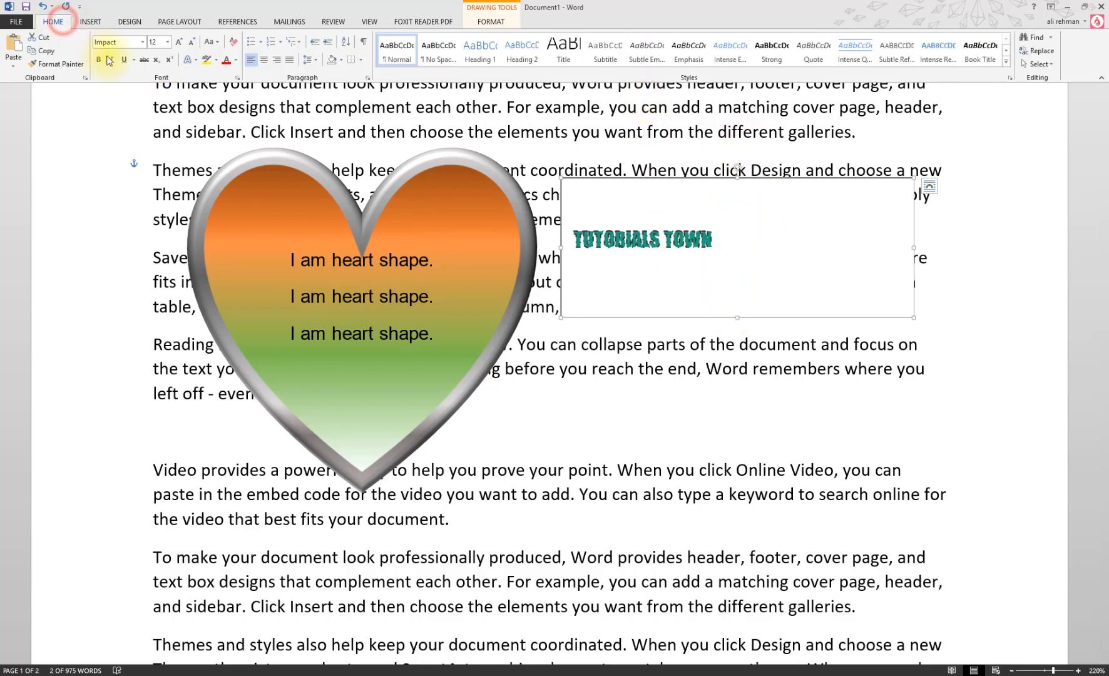
Step: Center the Tutorials Town text horizontally in its text box and select the box
left_click(262, 60)
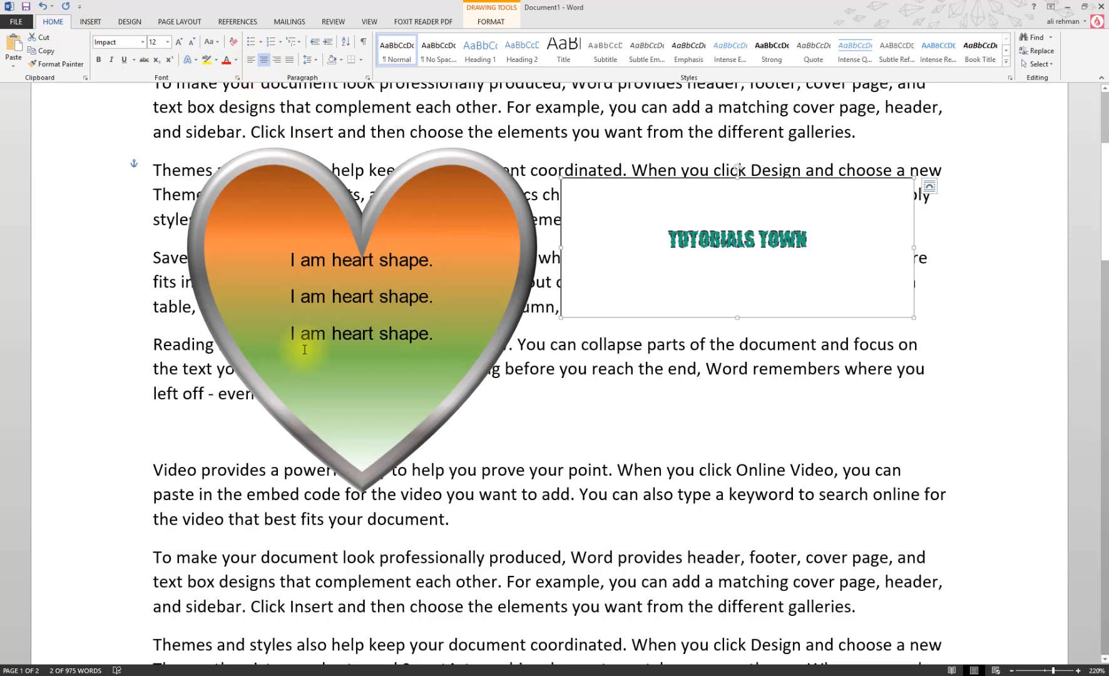
left_click(753, 288)
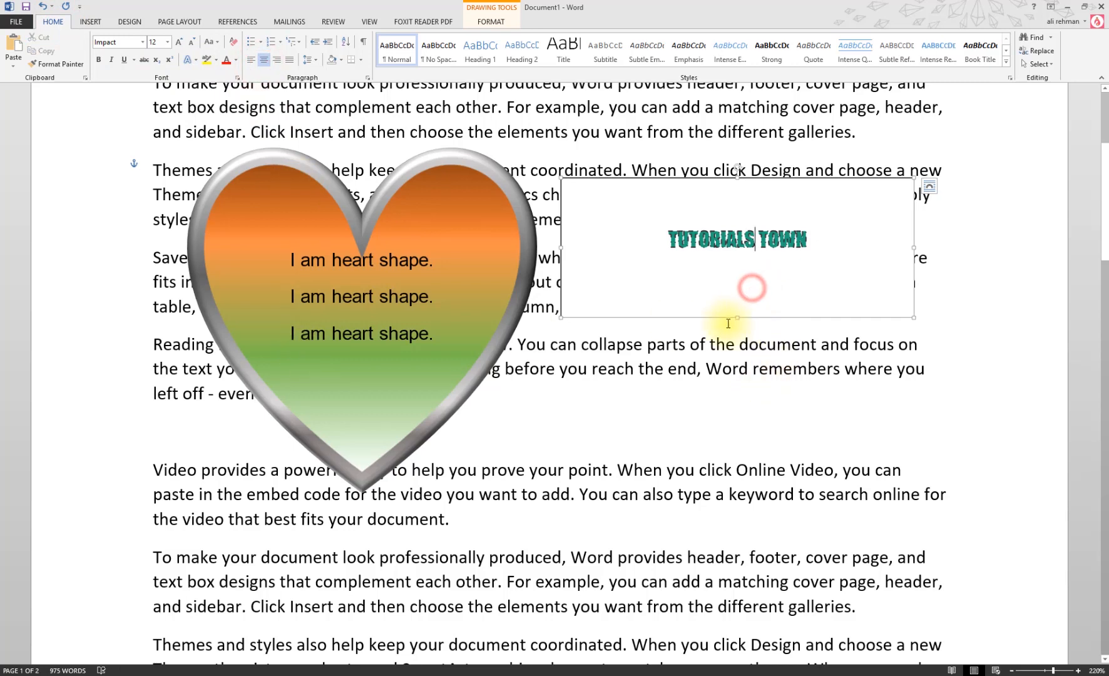
left_click(726, 318)
left_click(491, 21)
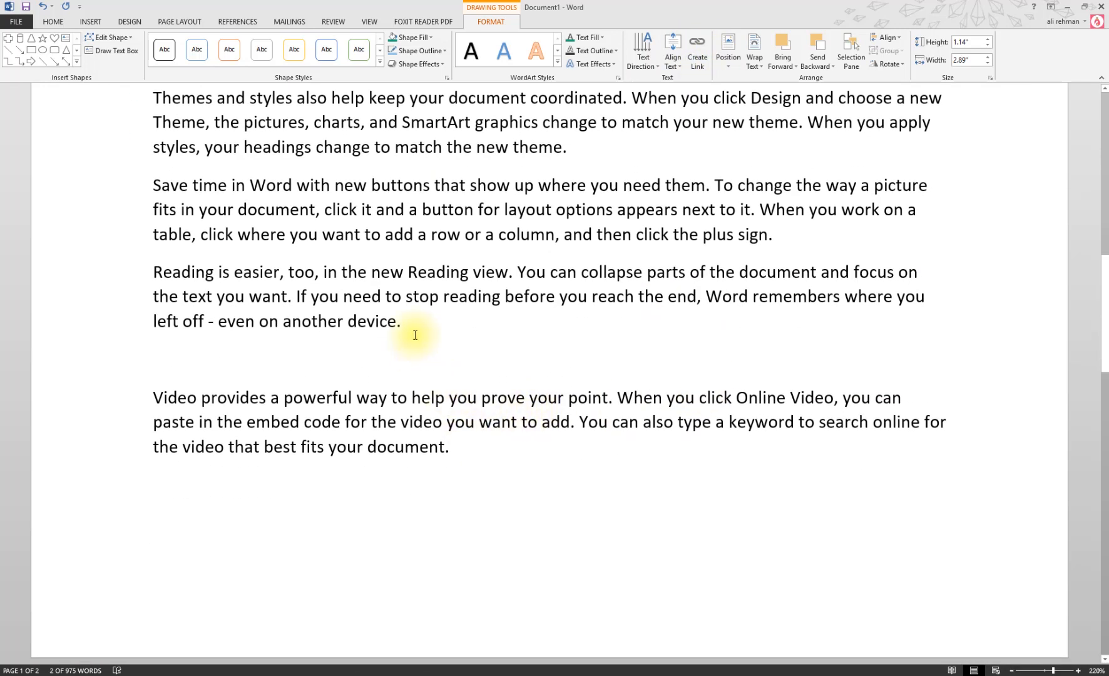
Step: Copy the five paragraphs from "Video provides a powerful way" through "even on another device."
scroll(415, 335, "up", 3)
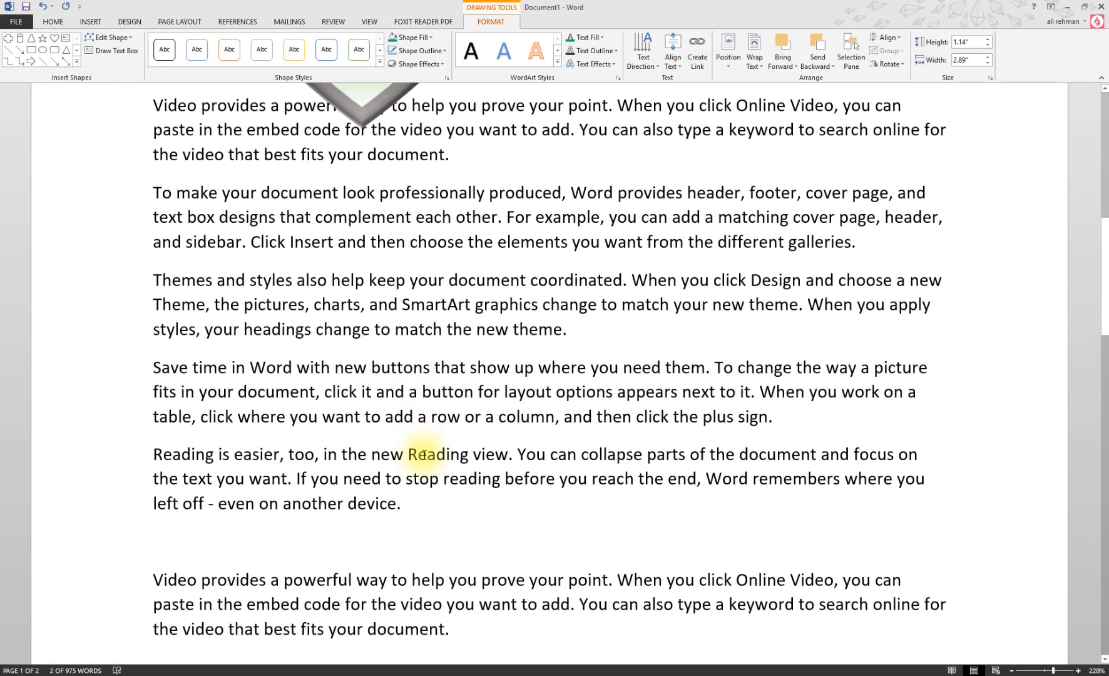
mouse_move(407, 512)
left_mouse_down()
mouse_move(57, 164)
mouse_move(57, 116)
left_mouse_up()
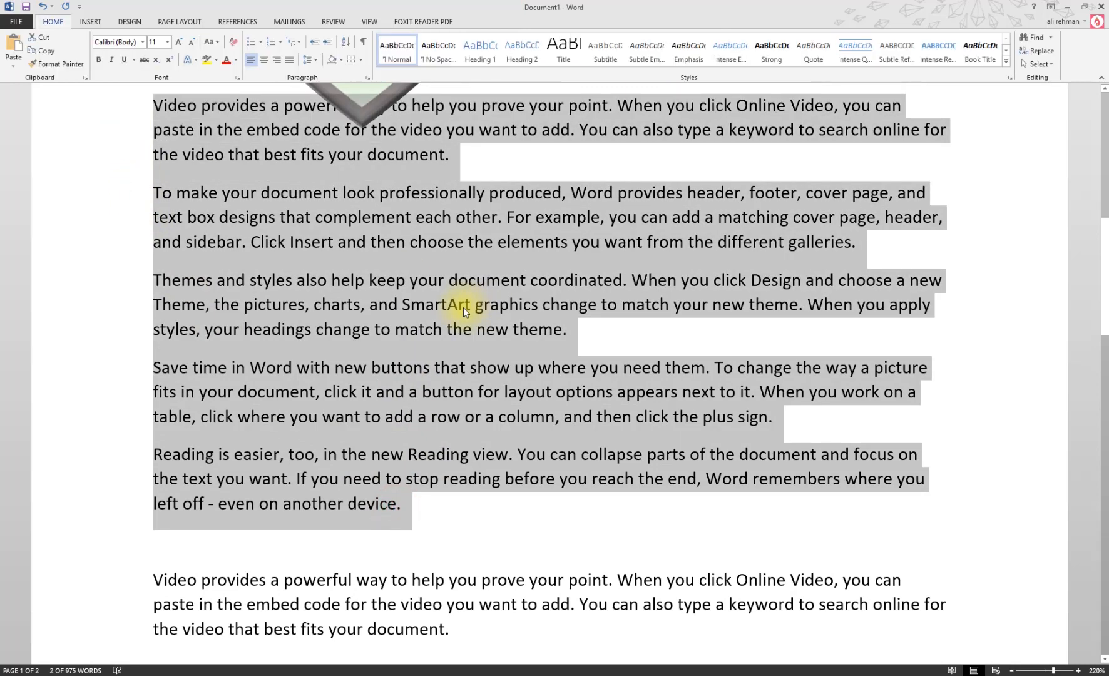
right_click(504, 241)
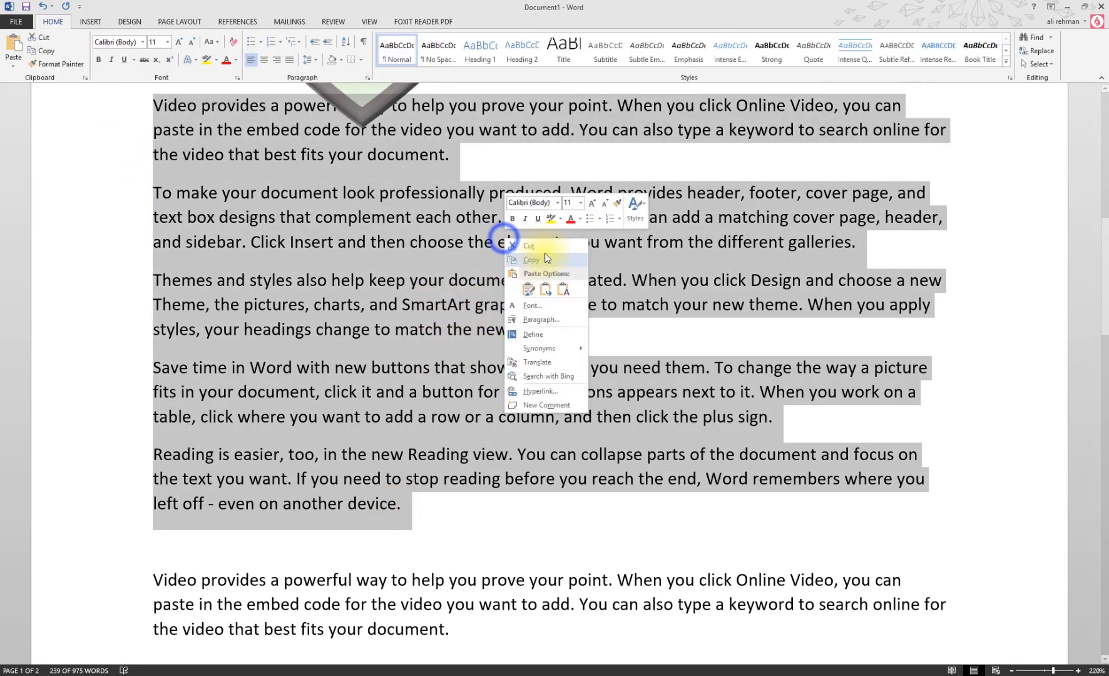
left_click(529, 258)
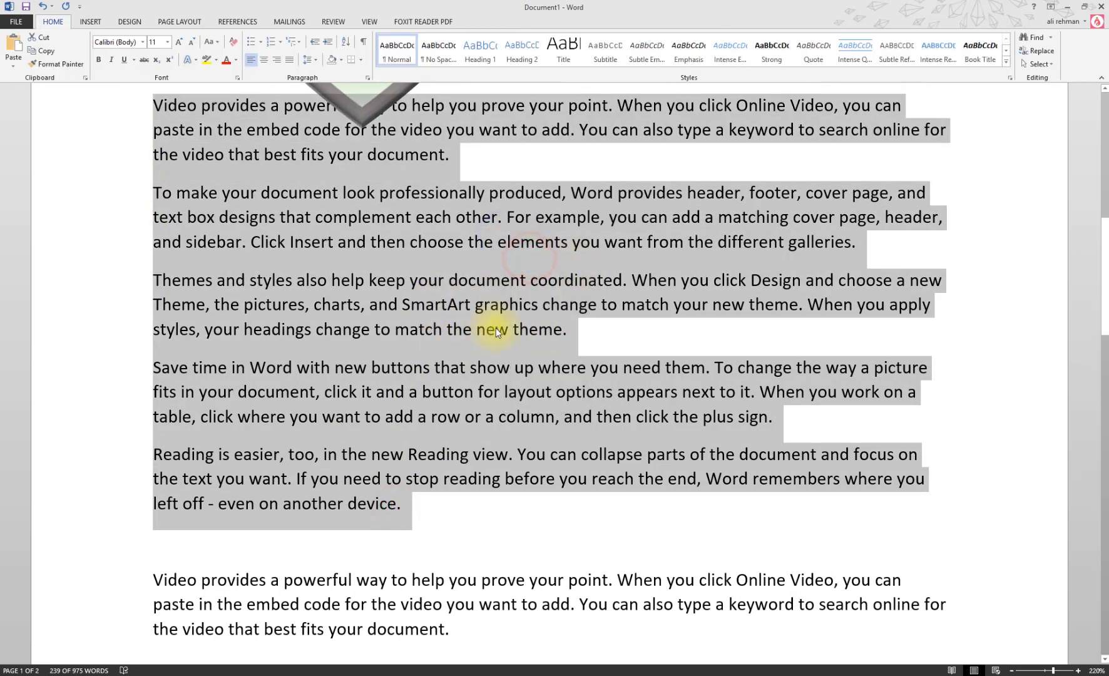
Step: Draw a rectangle about 2.83" wide and 2.3" high below the last paragraph on page 2
scroll(501, 330, "down", 18)
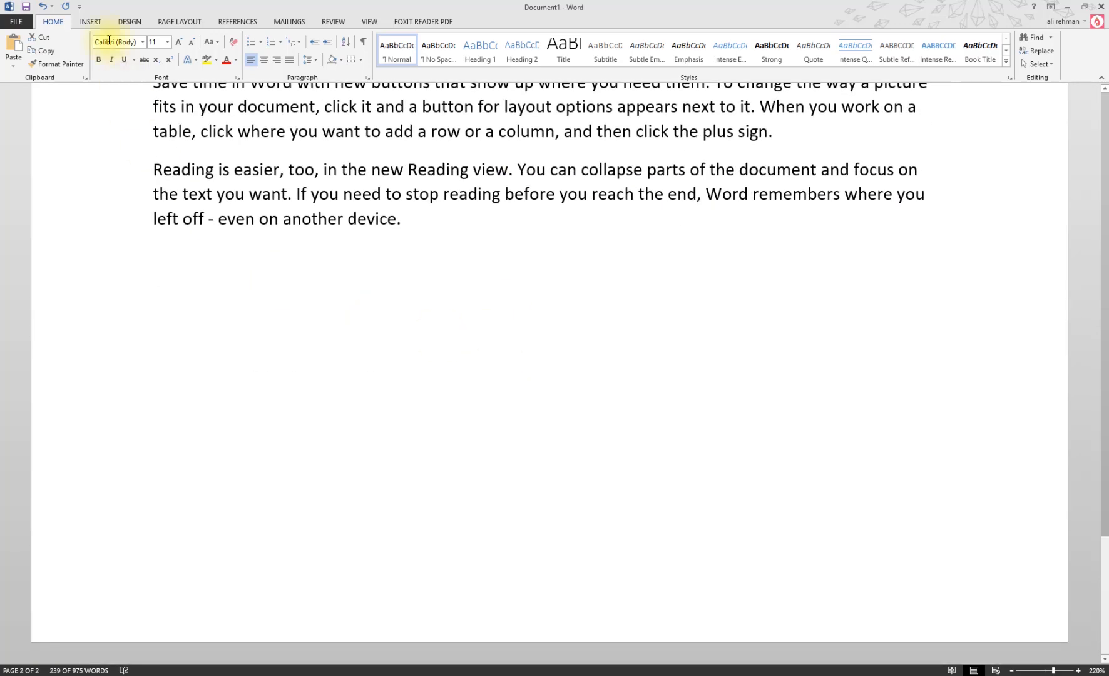
left_click(91, 21)
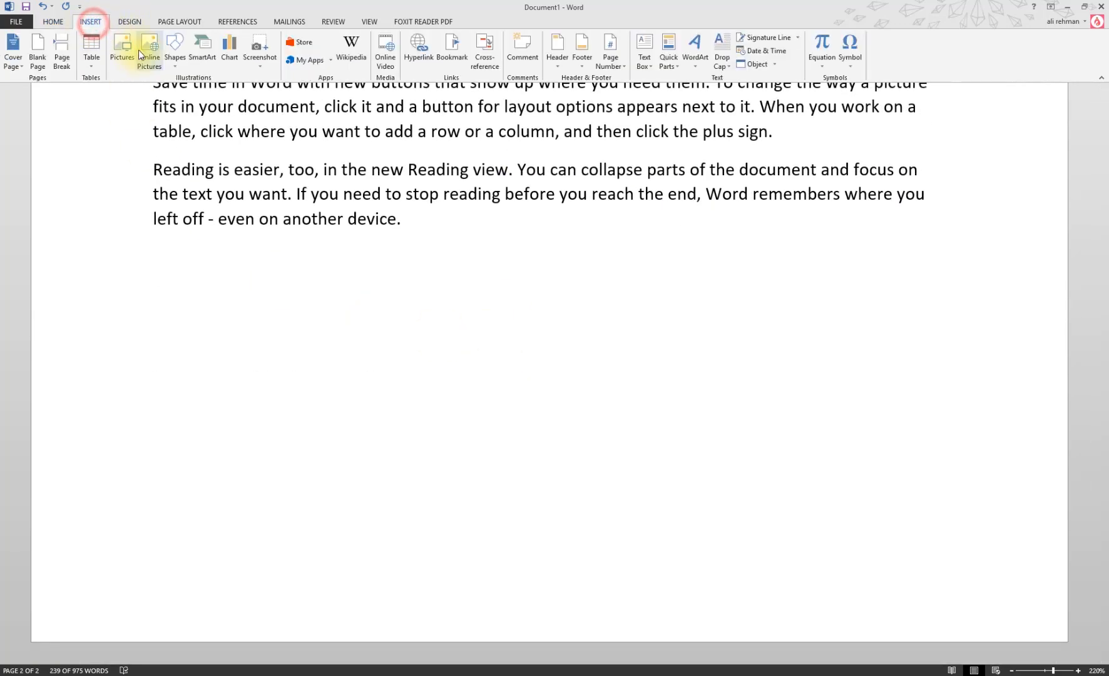
left_click(175, 49)
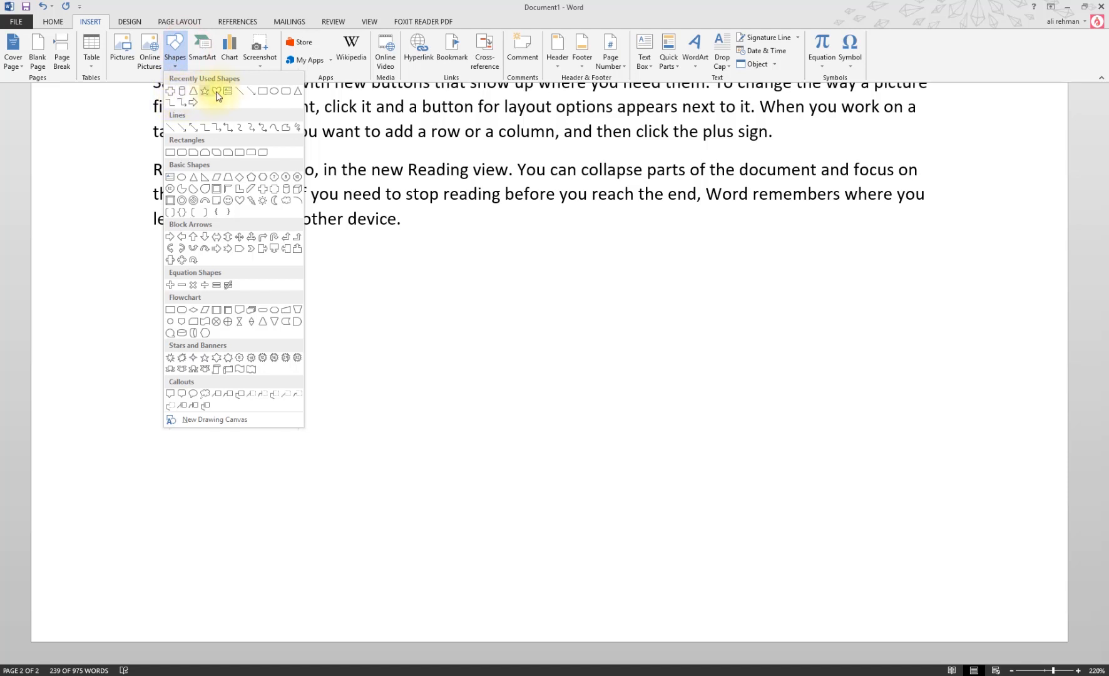
left_click(259, 94)
left_click_drag(159, 257, 506, 538)
Step: Add text to the rectangle by pasting the copied paragraphs as text only
right_click(272, 304)
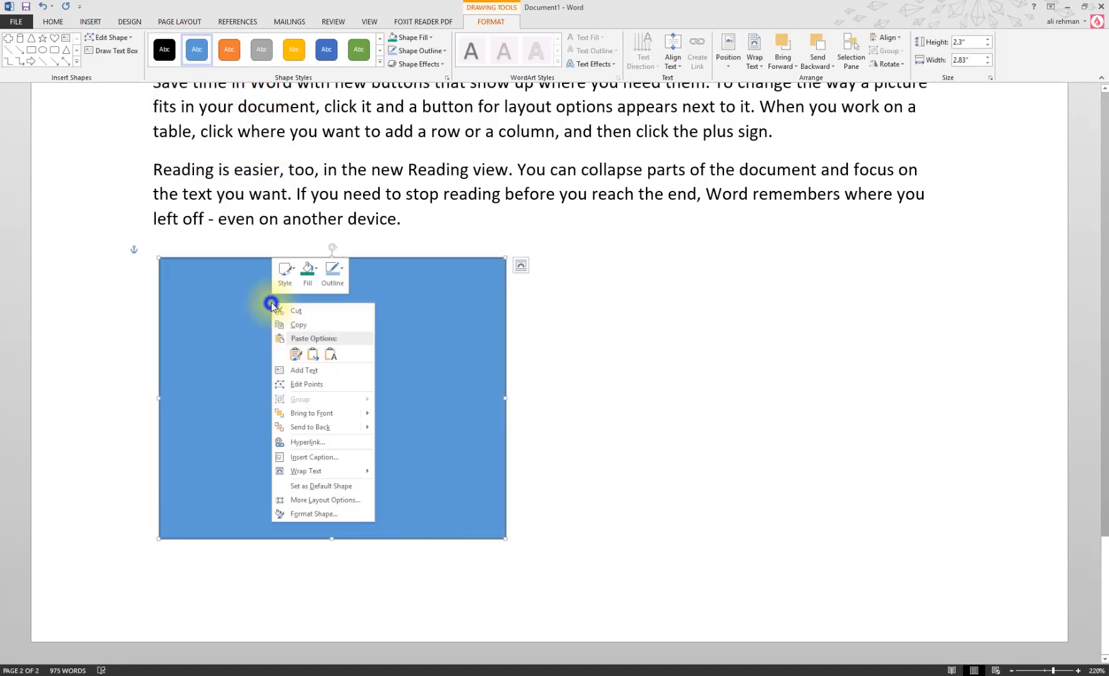
left_click(299, 371)
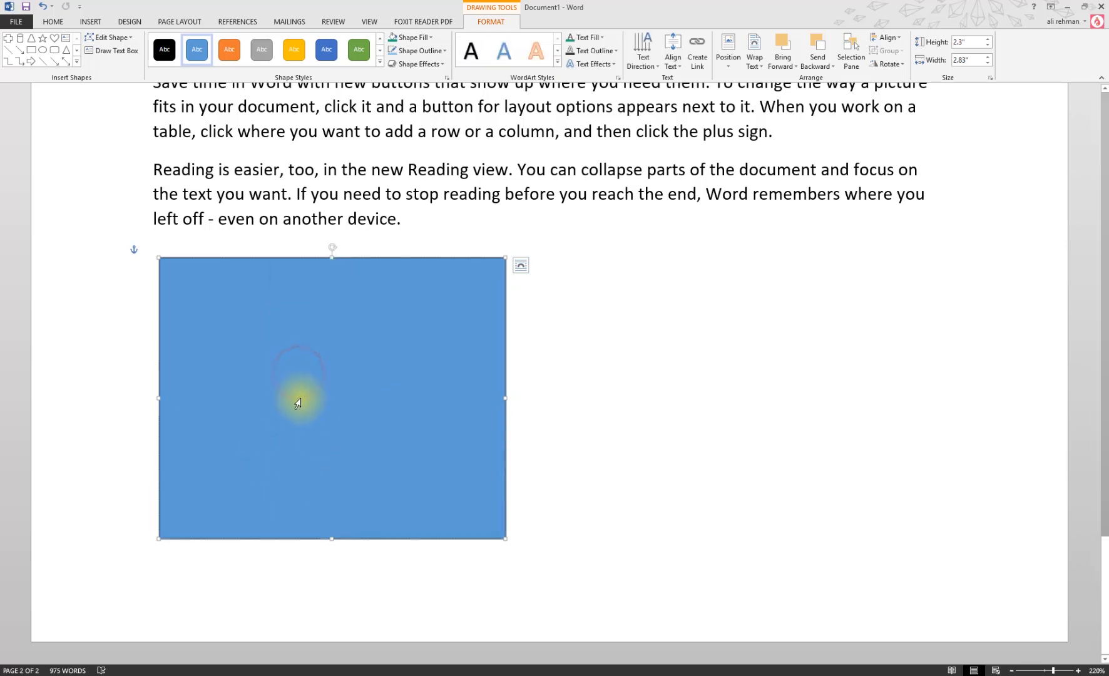
right_click(331, 351)
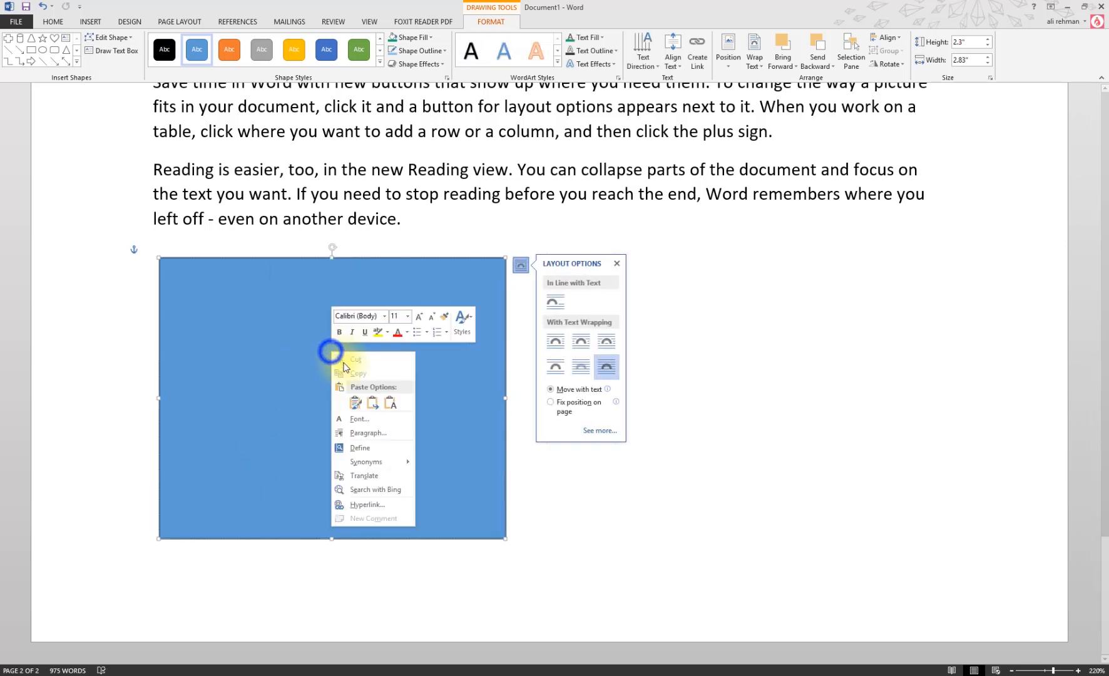
left_click(392, 402)
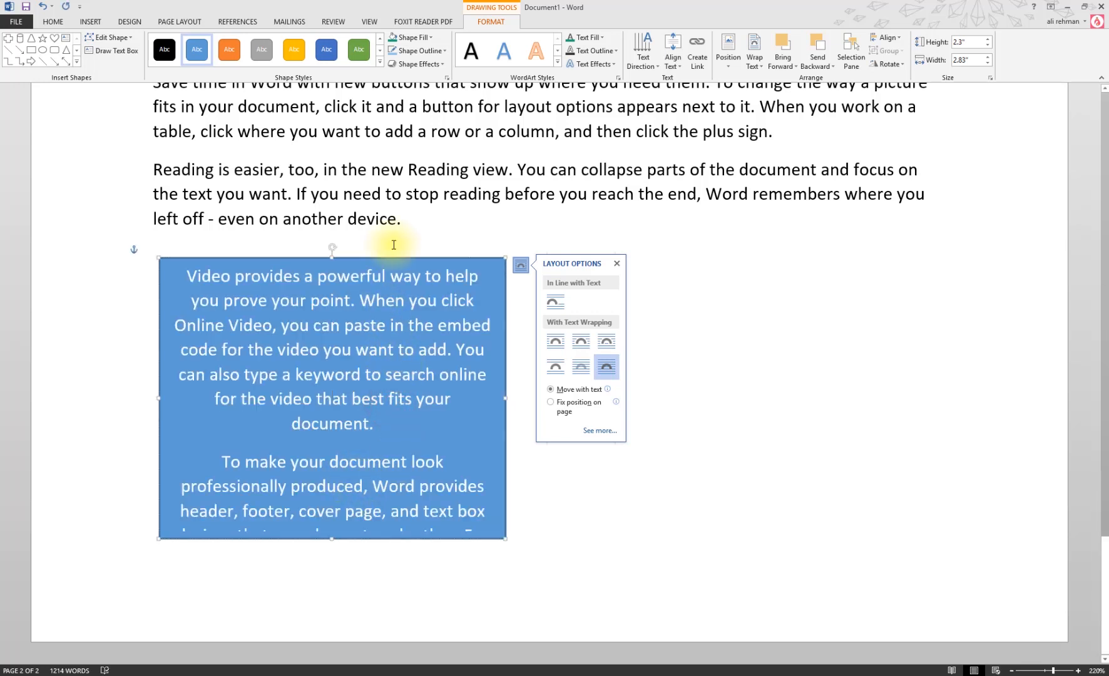
Step: Try to link the rectangle's text to the blank area of the page beside it
left_click(238, 257)
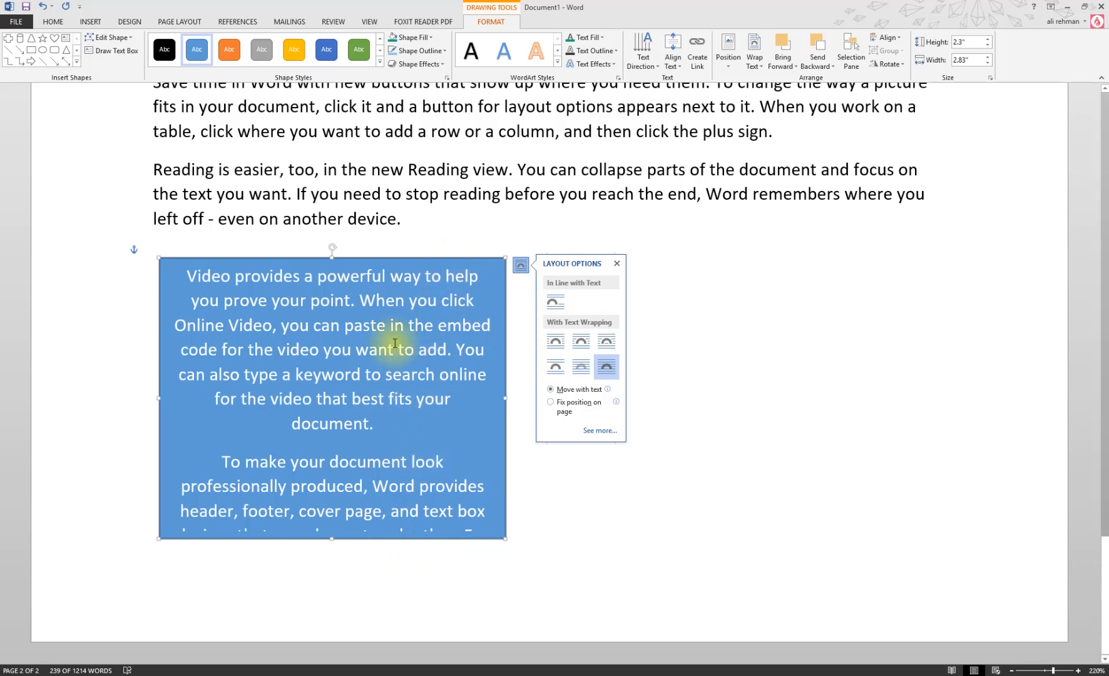
left_click(373, 259)
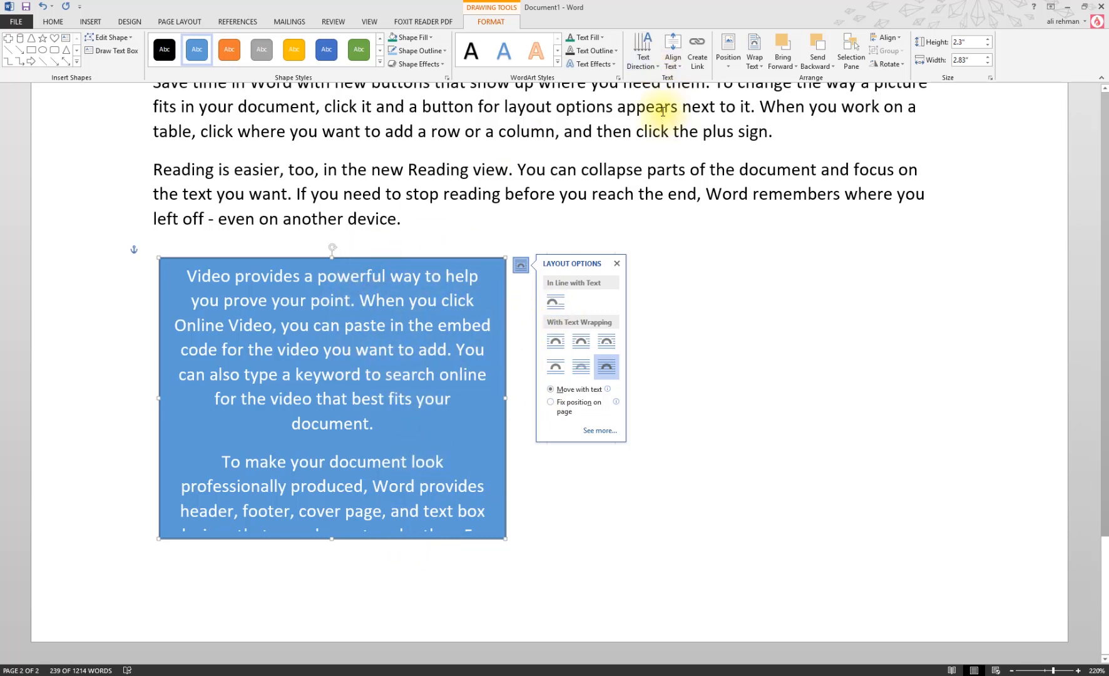
left_click(699, 49)
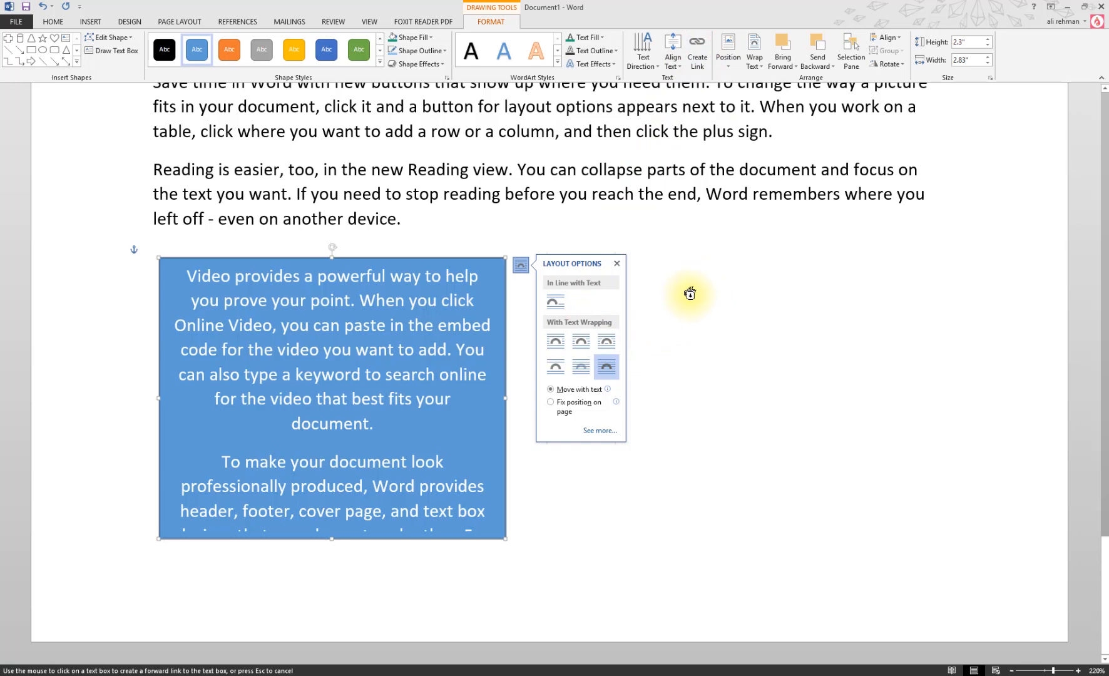
left_click(641, 261)
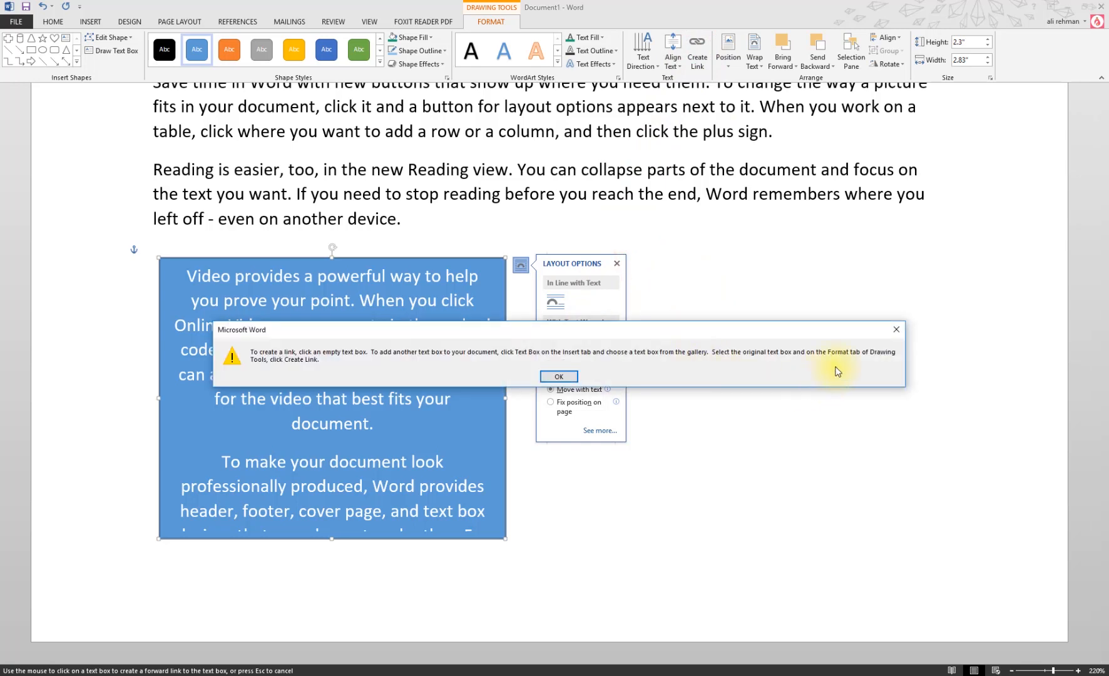
left_click(562, 376)
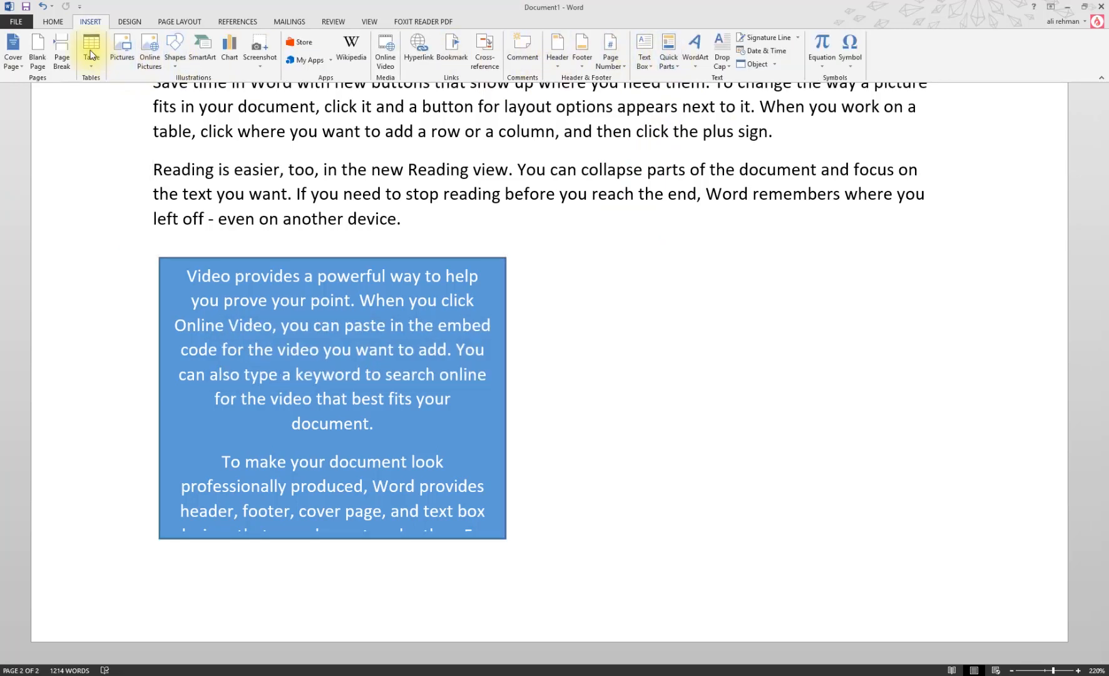
Step: Draw a text box about 3.34" wide and 2.19" high beside the blue rectangle and link the rectangle's overflowing text to it
left_click(177, 61)
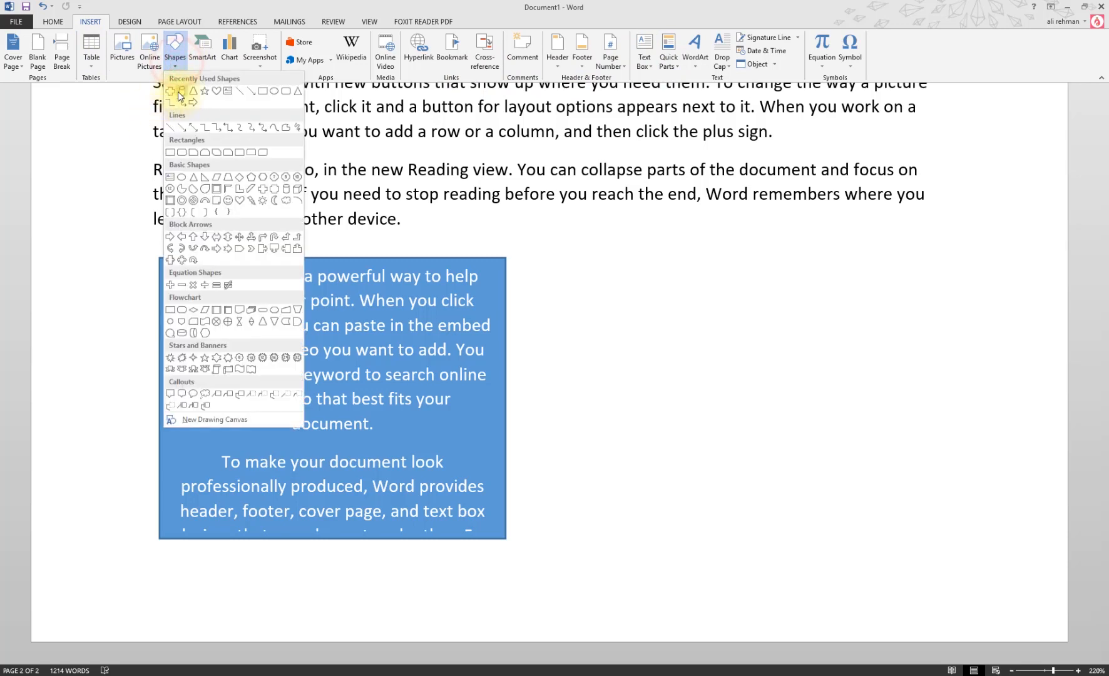
left_click(169, 179)
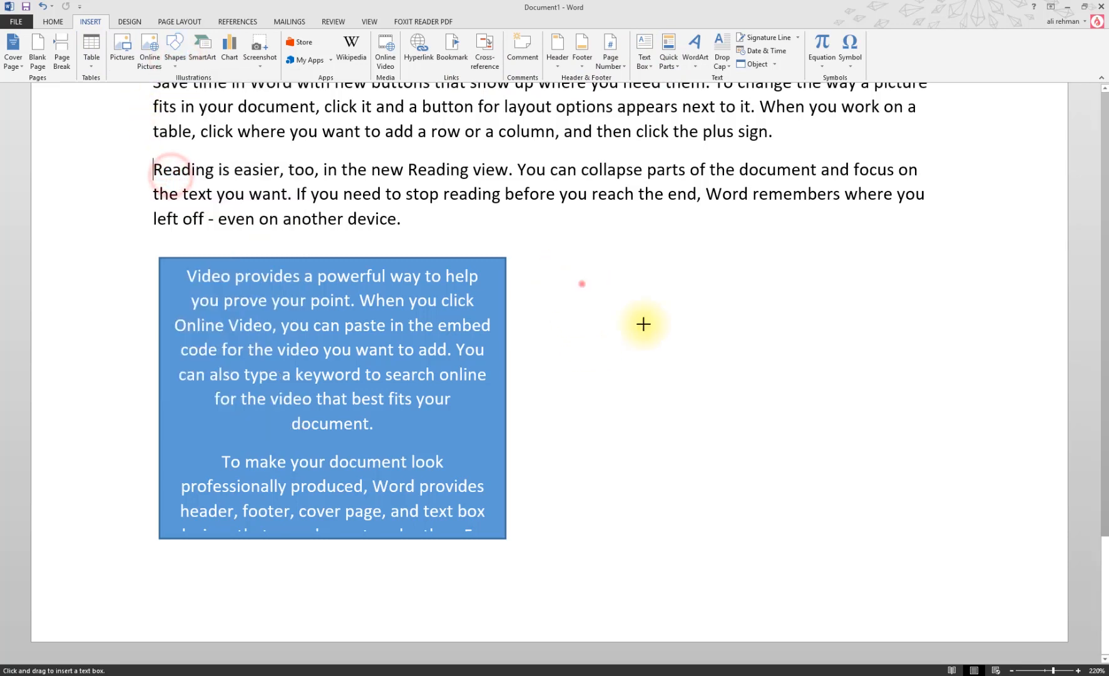
left_click_drag(564, 273, 970, 540)
left_click(594, 383)
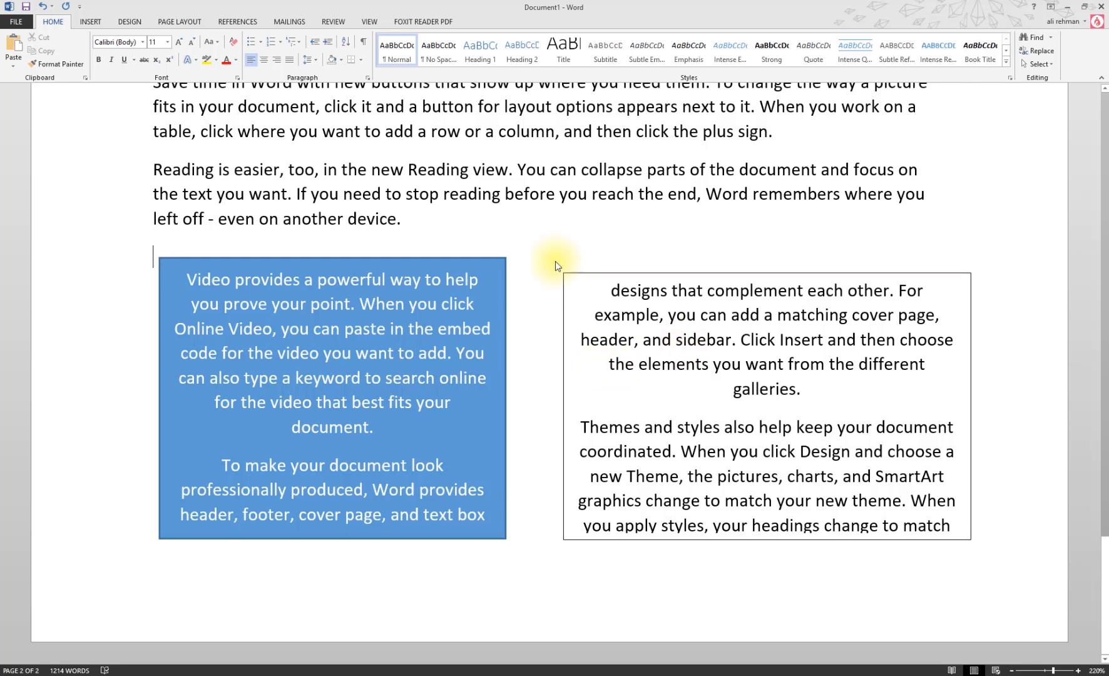
Step: Change the linked text box to a chord shape and return it to a rectangle
left_click(610, 273)
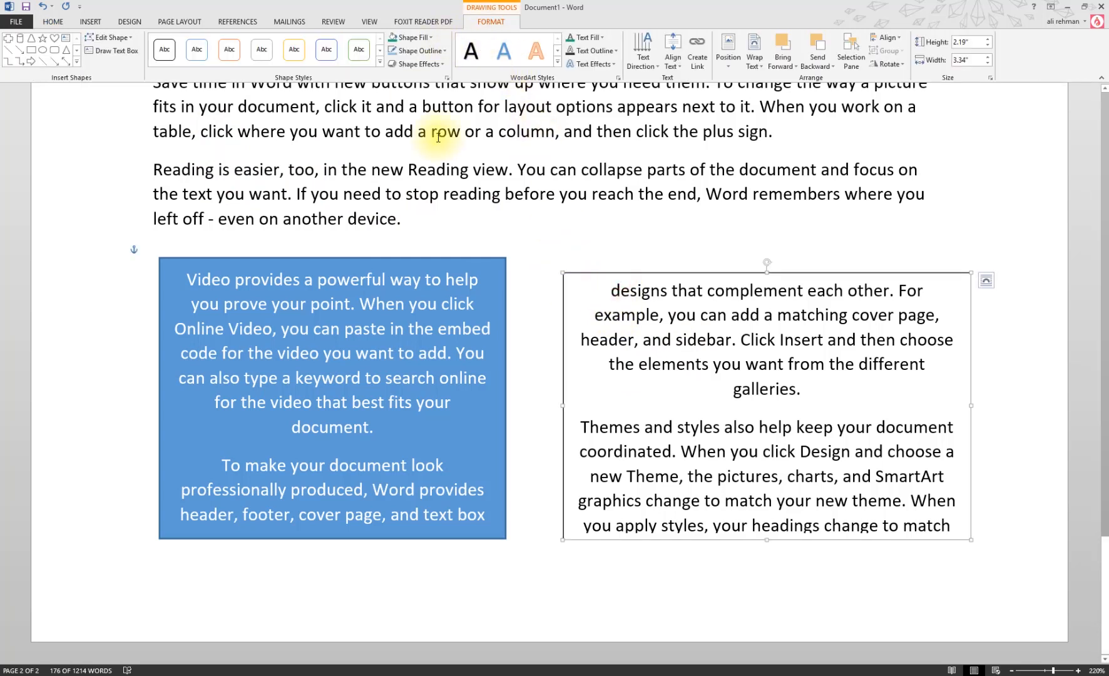
left_click(110, 55)
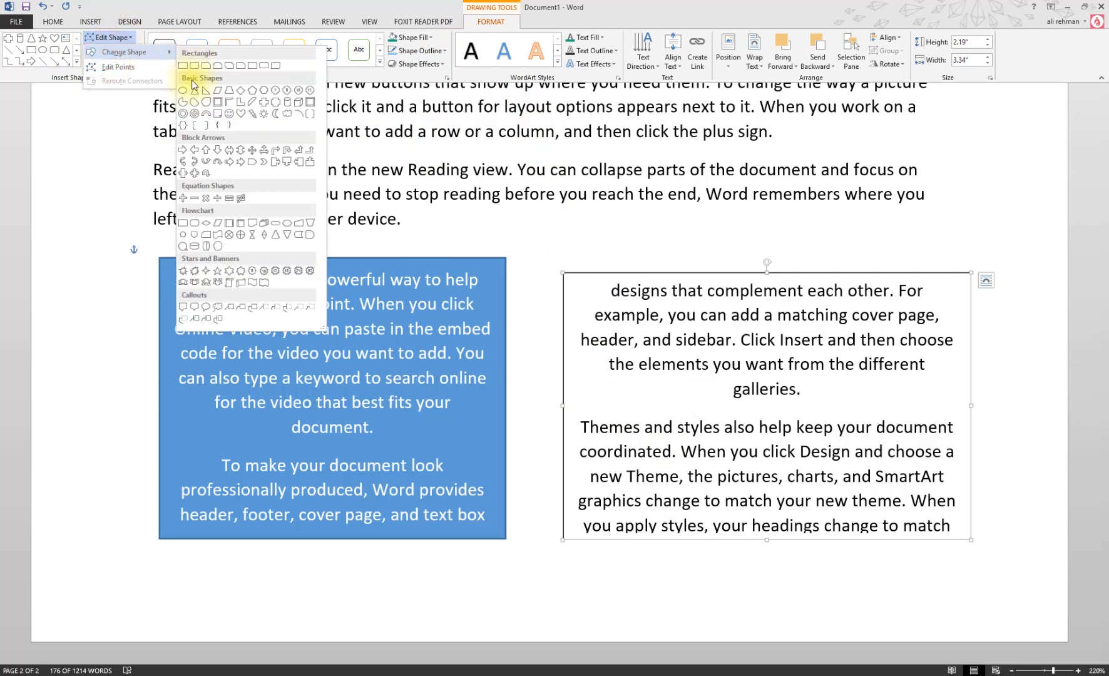
left_click(194, 106)
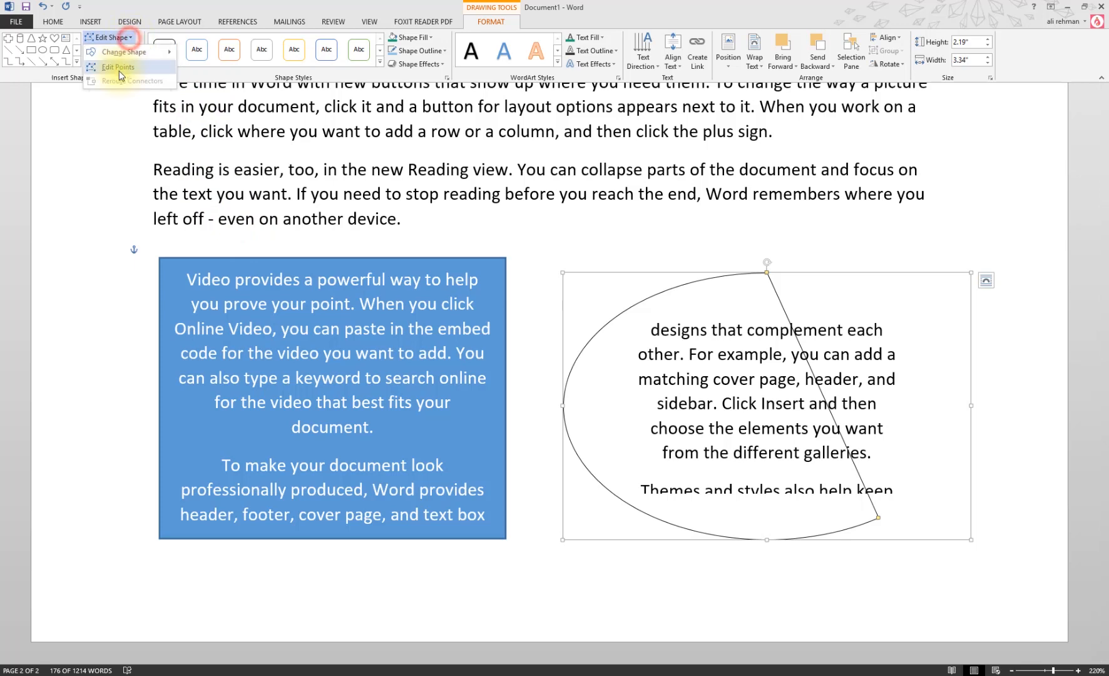
left_click(131, 56)
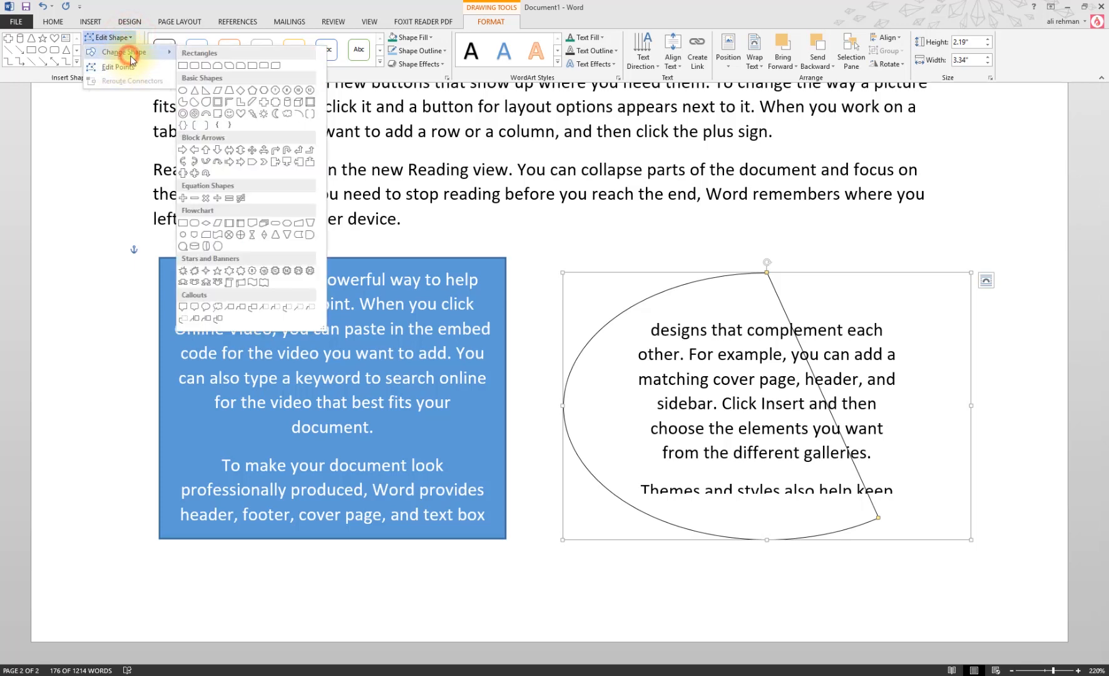
left_click(186, 65)
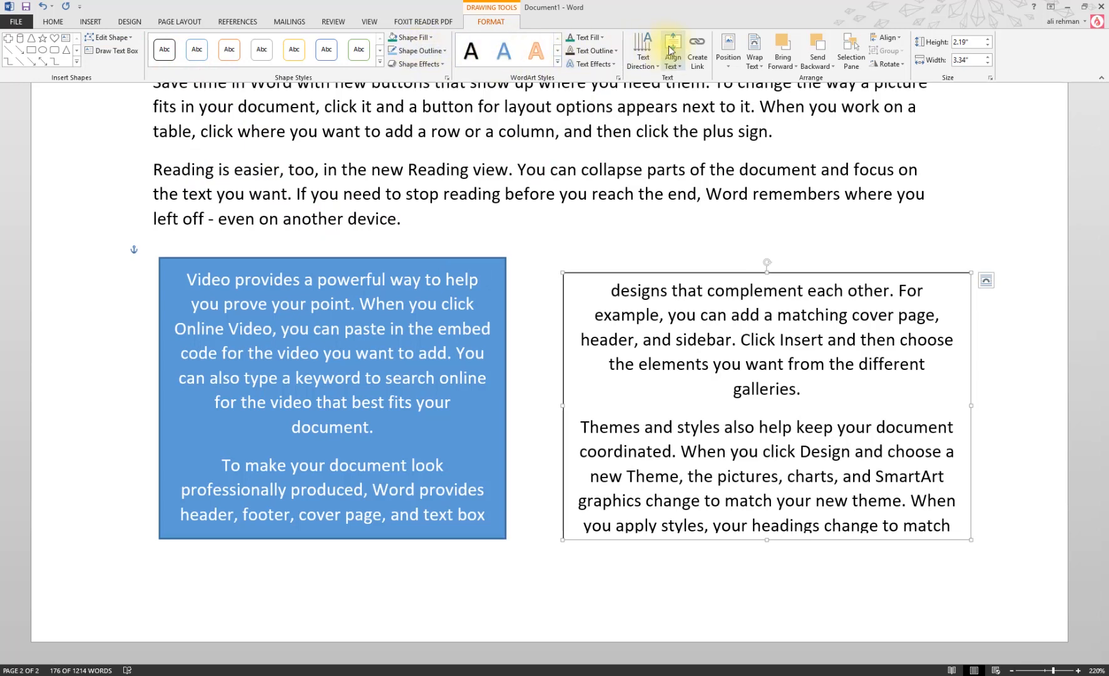
Step: View the position choices for the linked text box and move the box slightly down beside the blue rectangle
scroll(794, 438, "down", 6)
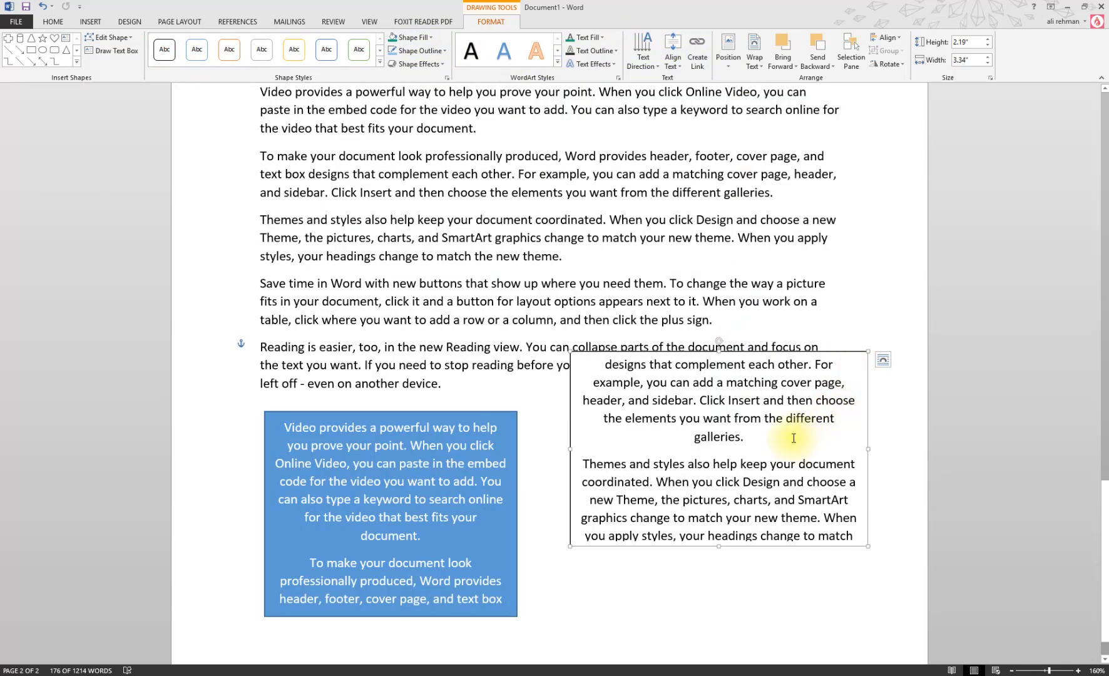
left_click(731, 50)
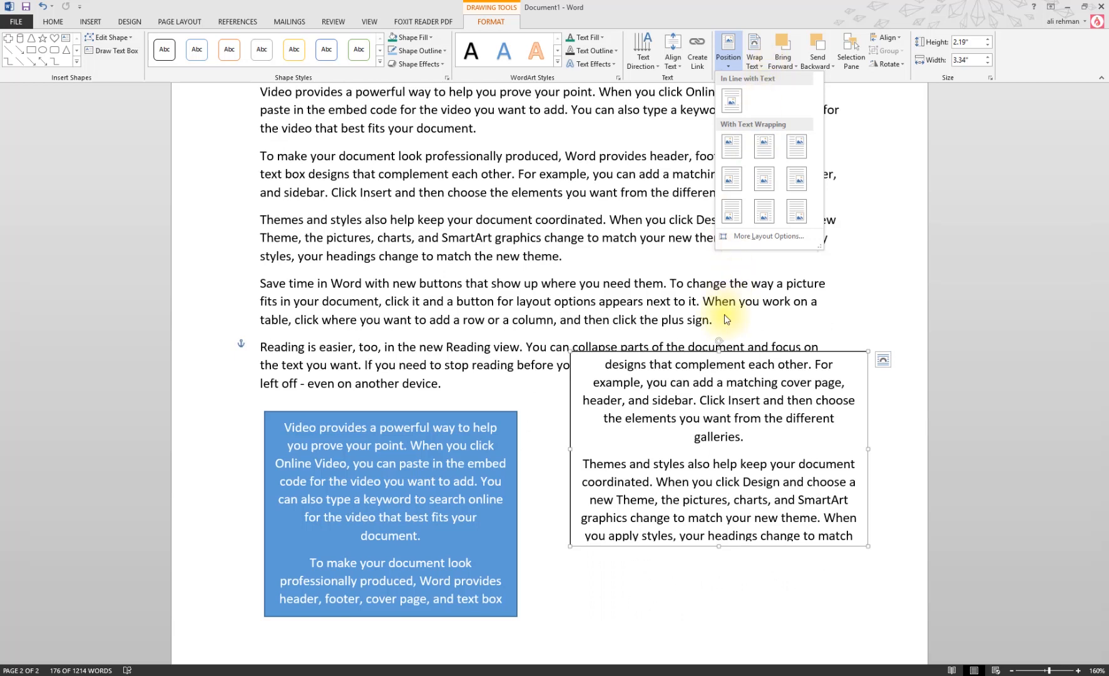
left_click(678, 359)
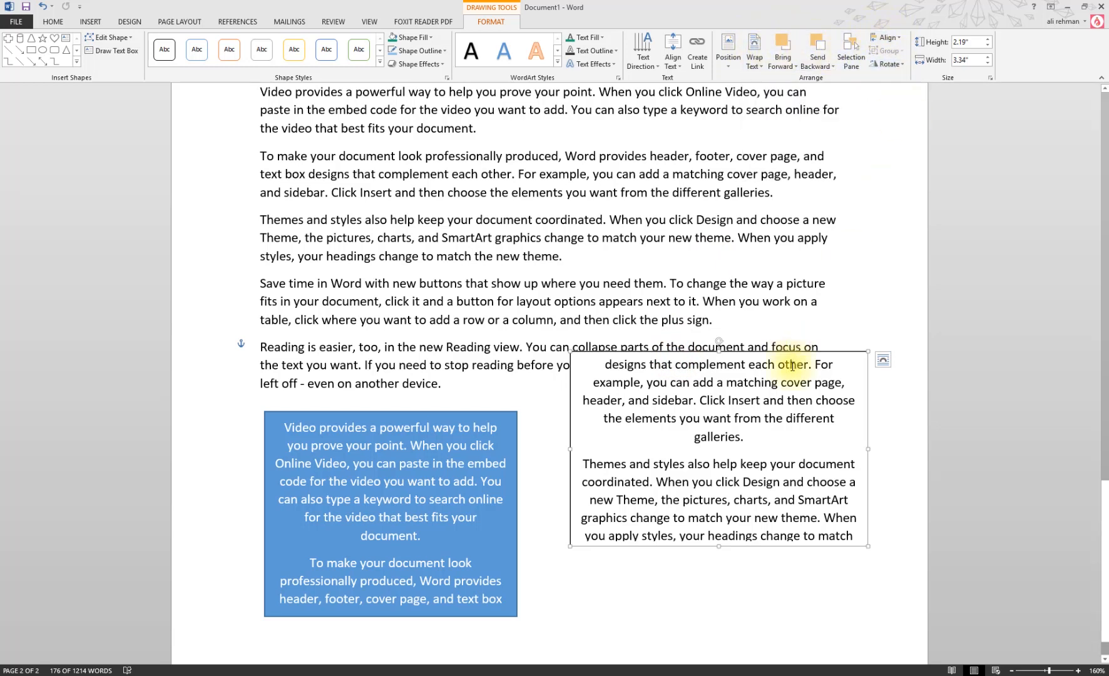
left_click_drag(800, 355, 782, 420)
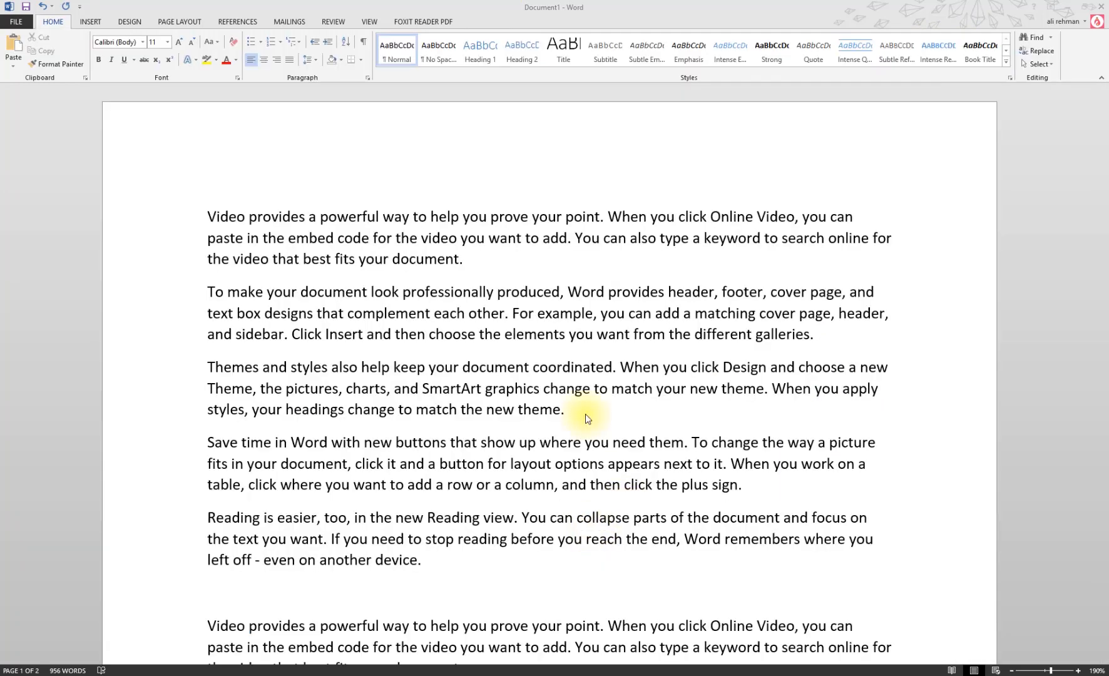
Step: Draw a heart shape over the beginning of the first four paragraphs on page 1
left_click(90, 21)
left_click(172, 52)
left_click(169, 206)
mouse_move(208, 191)
left_mouse_down()
mouse_move(495, 357)
mouse_move(494, 476)
left_mouse_up()
Step: Draw a circle to the right of the heart and move it up toward the page's right margin
left_click(90, 21)
left_click(172, 51)
left_click(229, 89)
left_click_drag(611, 259, 847, 483)
left_click_drag(671, 374, 767, 297)
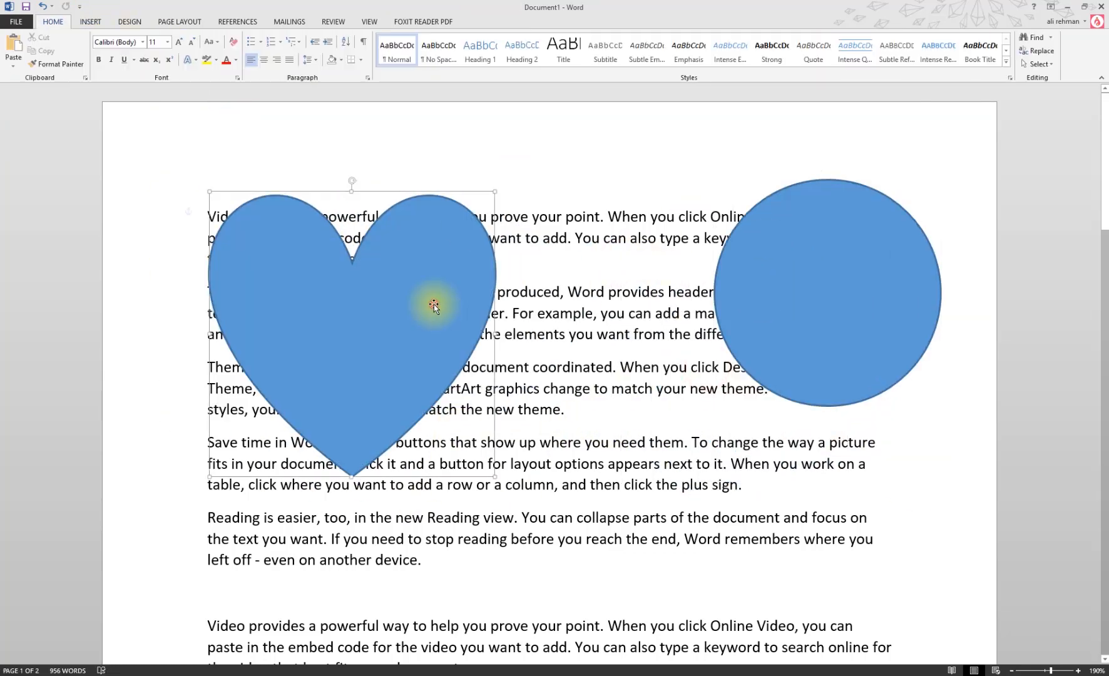
Step: Move the heart slightly left and the circle slightly left and down so both sit over the opening paragraphs
left_click_drag(435, 304, 405, 276)
left_click_drag(781, 276, 731, 317)
left_click_drag(338, 275, 339, 299)
Step: Draw a five-pointed star about 2.27" wide and high over the text below the heart and circle
scroll(220, 149, "down", 5)
left_click(77, 62)
left_click(43, 325)
left_click_drag(409, 256, 652, 498)
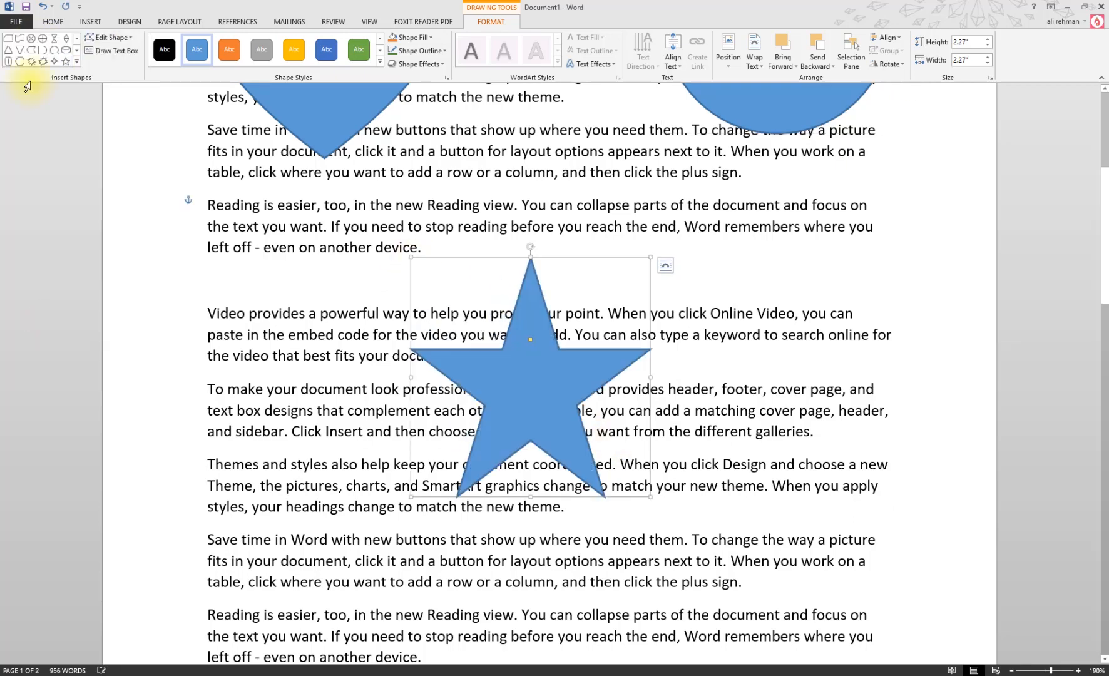
Step: Draw a triangle to the right of the star and a can about 1.59" wide and 2.12" high to its left
left_click(31, 50)
left_click_drag(817, 272, 1009, 465)
mouse_move(176, 244)
left_mouse_down()
mouse_move(326, 467)
mouse_move(345, 468)
left_mouse_up()
Step: Draw a cross between the star and the triangle and move it slightly left and down
left_click(43, 38)
left_click_drag(655, 224, 794, 362)
scroll(798, 325, "up", 18)
left_click_drag(903, 277, 873, 314)
scroll(814, 325, "down", 10)
Step: Make the star narrower and reshape its arms into slimmer points
left_click(513, 418)
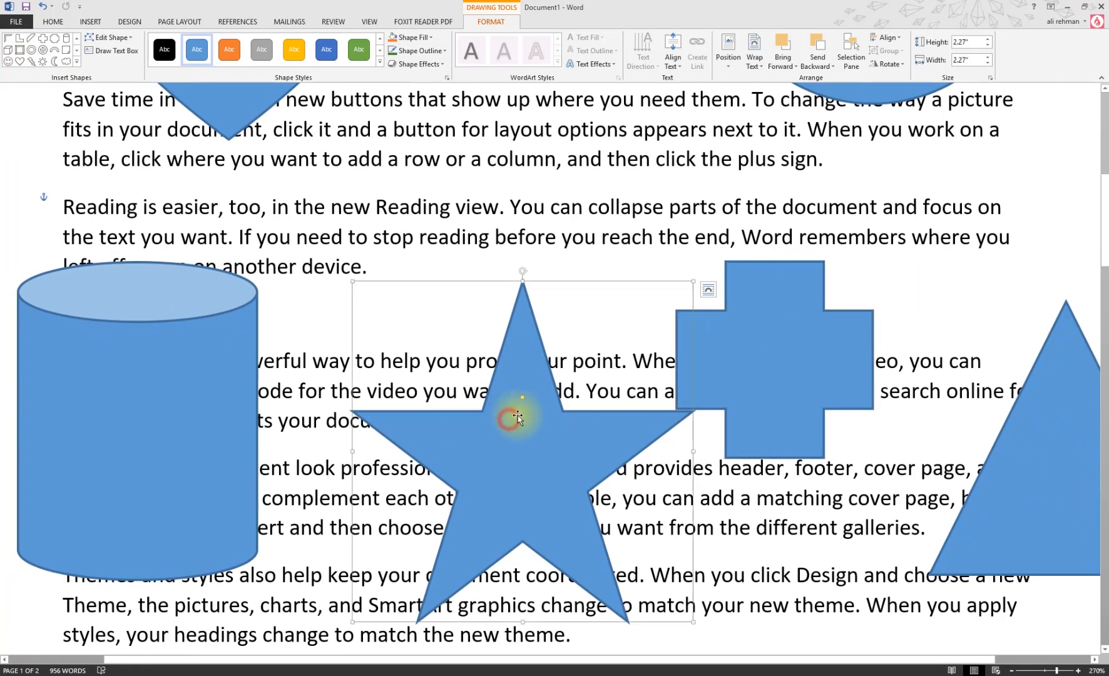
left_click_drag(692, 621, 634, 595)
left_click_drag(493, 362, 499, 392)
Step: Deepen the elliptical top of the can and make the arms of the cross slimmer
left_click(94, 337)
scroll(92, 337, "down", 1)
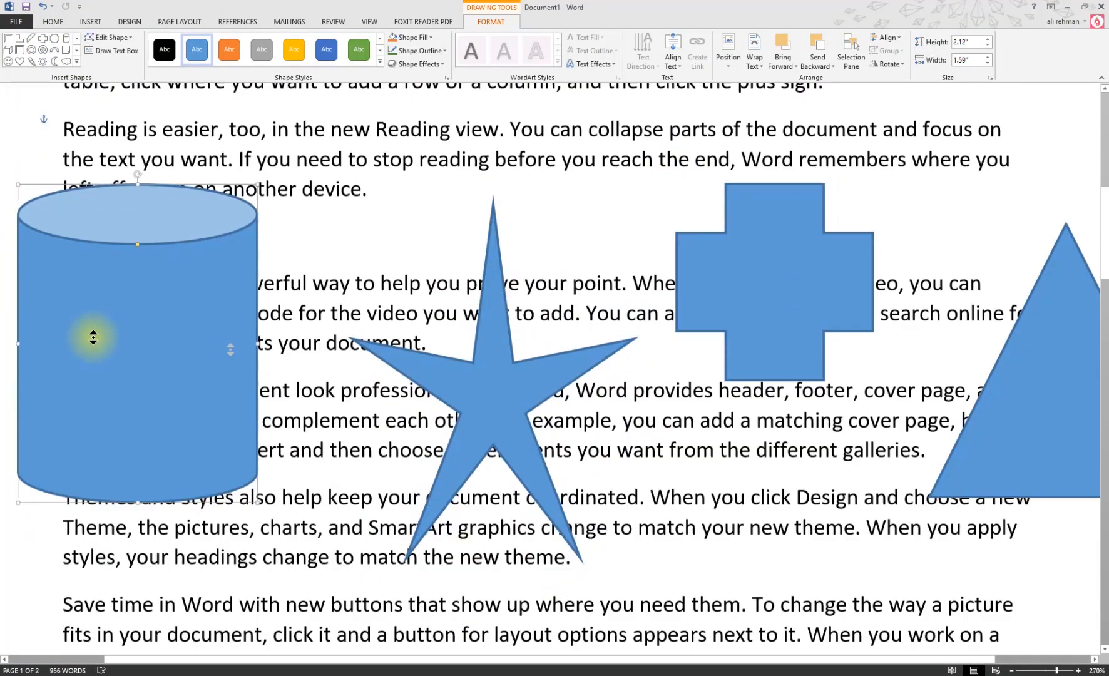
left_click_drag(138, 228, 140, 263)
left_click_drag(726, 167, 751, 167)
Step: Move the triangle down and left so it sits below the cross
left_click(1010, 431)
scroll(751, 363, "up", 7)
scroll(403, 297, "down", 5)
left_click(379, 298)
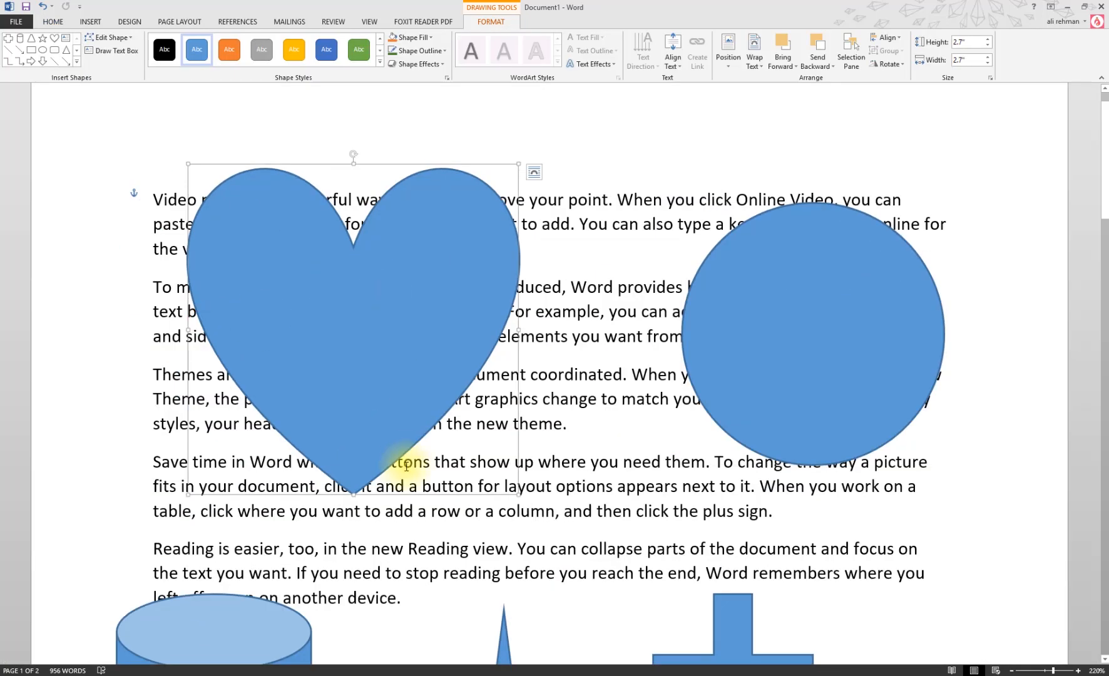
scroll(430, 419, "down", 7)
left_click(737, 185)
scroll(731, 203, "up", 1)
left_click_drag(859, 375, 695, 489)
Step: Change the triangle into a left arrow and enlarge its arrowhead
left_click(112, 39)
left_click(207, 155)
left_click_drag(715, 439, 785, 418)
Step: Move the circle down and draw a rectangle about 0.86" high and 8.49" wide across the top of the page
scroll(851, 448, "up", 6)
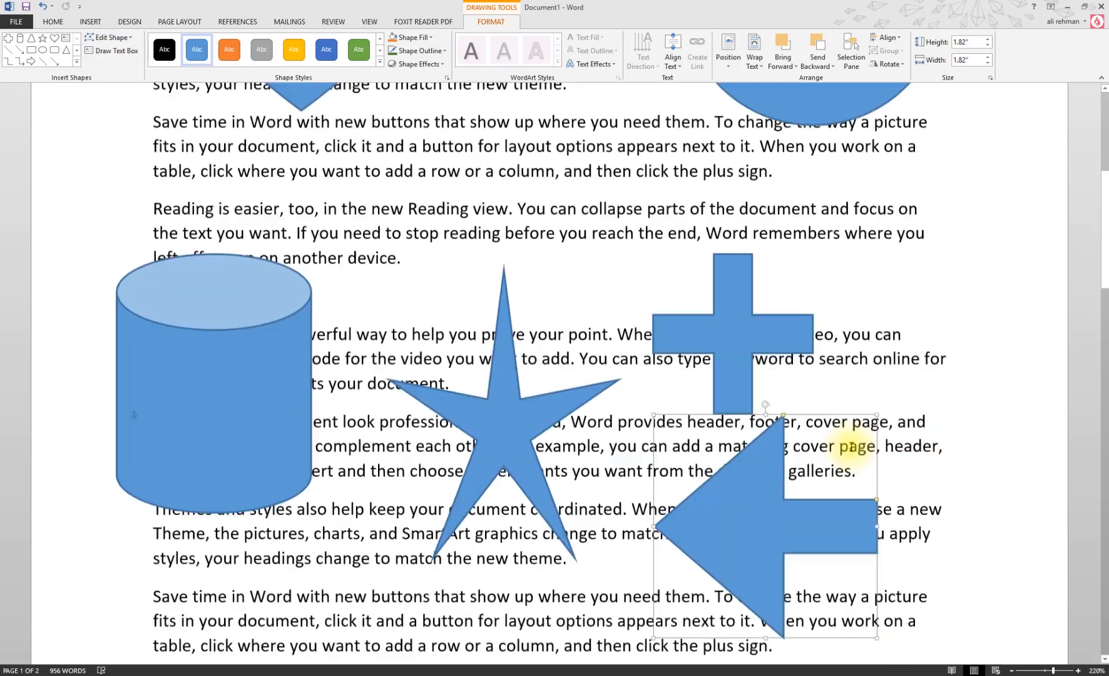
left_click_drag(815, 376, 816, 498)
left_click(32, 50)
left_click_drag(31, 106, 1067, 211)
Step: Edit the circle's points to reshape it into an irregular curved outline with a dipped upper edge
left_click(112, 38)
left_click(98, 67)
scroll(751, 376, "down", 3)
left_click(814, 317)
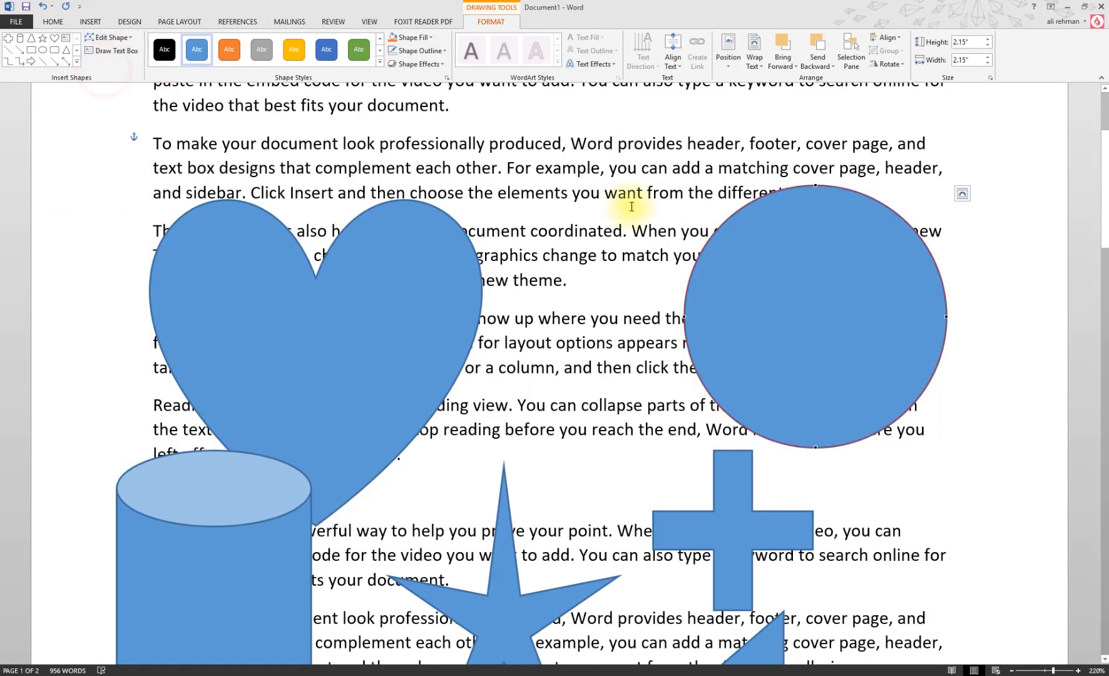
left_click_drag(815, 186, 814, 365)
left_click_drag(684, 317, 605, 239)
left_click_drag(815, 448, 686, 445)
left_click_drag(814, 365, 805, 293)
left_click_drag(947, 317, 906, 353)
left_click_drag(907, 426, 733, 339)
Step: Bend the lower edge of the page-wide rectangle into a wave by editing its points
scroll(733, 339, "up", 3)
left_click_drag(823, 210, 824, 142)
left_click_drag(146, 173, 151, 213)
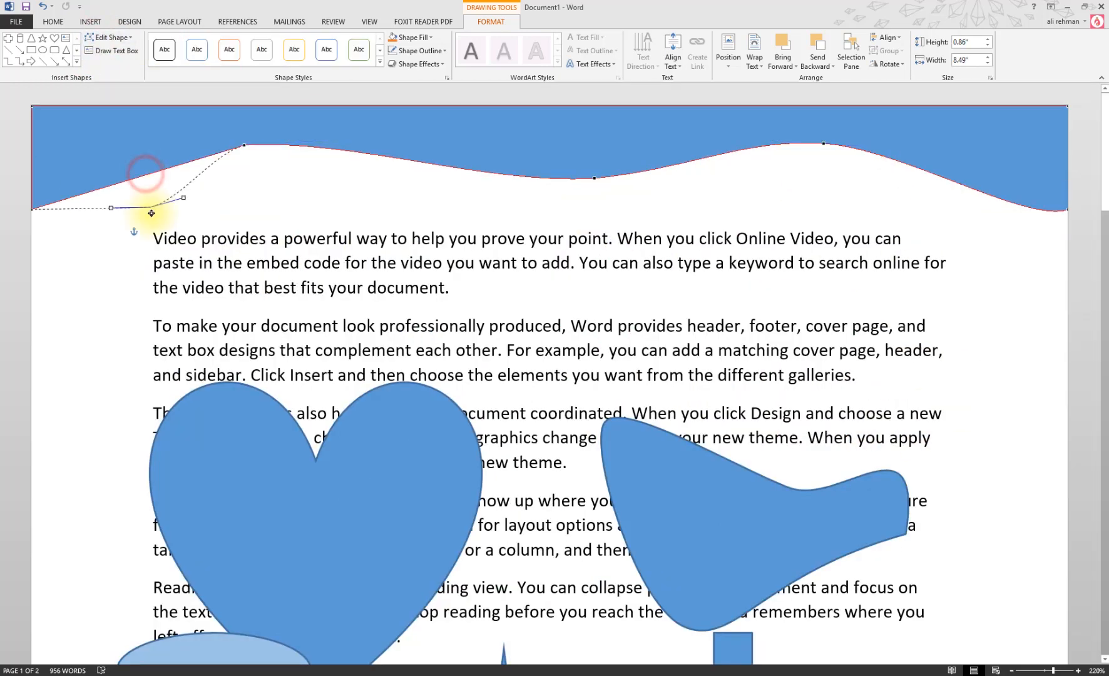
Step: Move the can right and down, and edit its points to pull the front edge of its top downward
scroll(438, 376, "down", 8)
left_click_drag(215, 288, 278, 395)
left_click(492, 25)
left_click(112, 39)
left_click(98, 67)
left_click_drag(277, 329, 277, 403)
Step: Delete the cross and the reshaped circle
scroll(620, 346, "up", 5)
left_click(732, 486)
key("Delete")
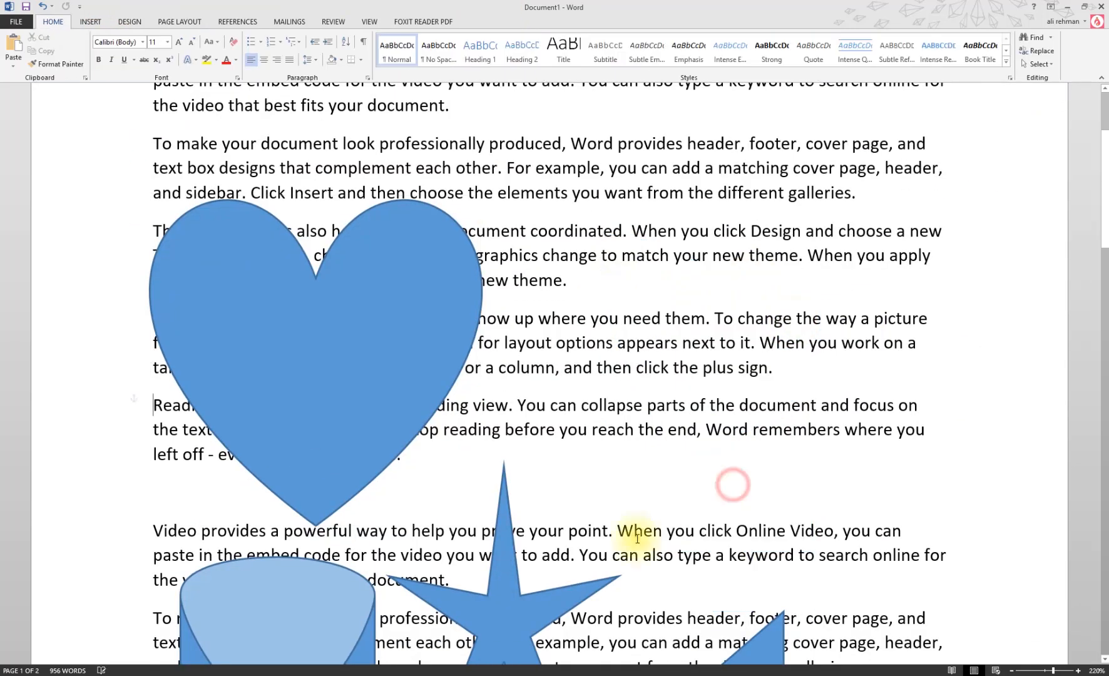
Step: Draw a text box to the right of the heart and enter "Tutorials Town" in it
left_click_drag(154, 238, 504, 288)
left_click(375, 463)
left_click(492, 22)
left_click(91, 22)
left_click(644, 53)
left_click(663, 520)
scroll(599, 412, "down", 3)
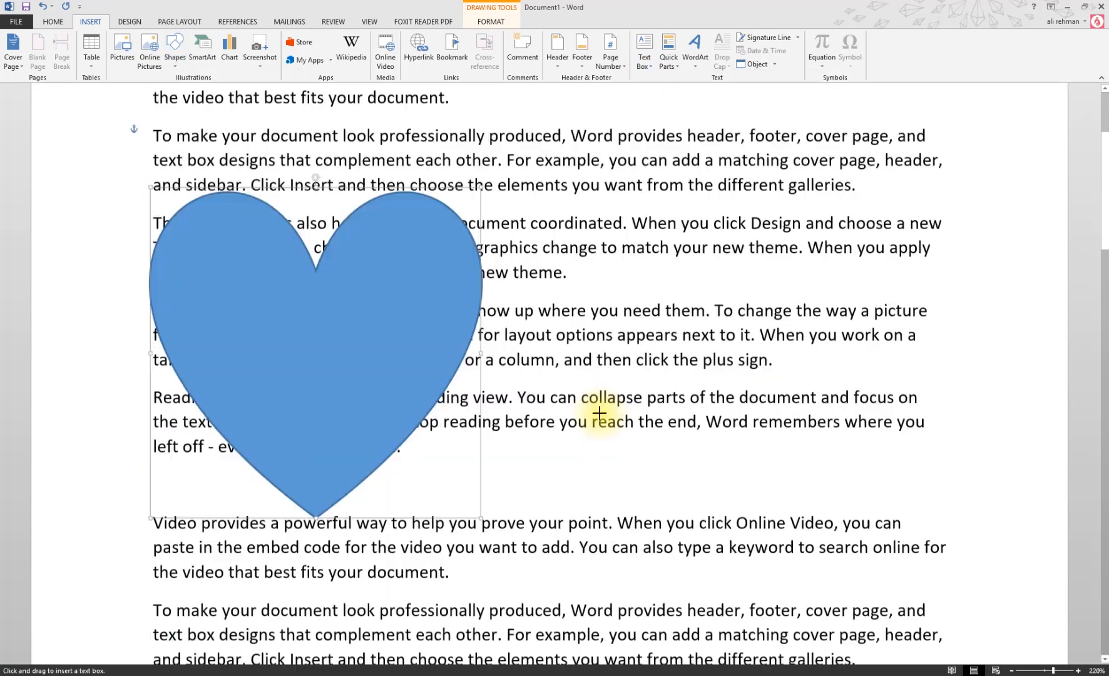
left_click_drag(671, 135, 1025, 305)
type("Tutorials Town")
Step: Move the text box left and down and the heart slightly right, and add the text "I am heart shape." to the heart
left_click_drag(778, 137, 667, 178)
left_click_drag(226, 241, 273, 257)
right_click(430, 248)
left_click(463, 315)
type("I am heart shape.")
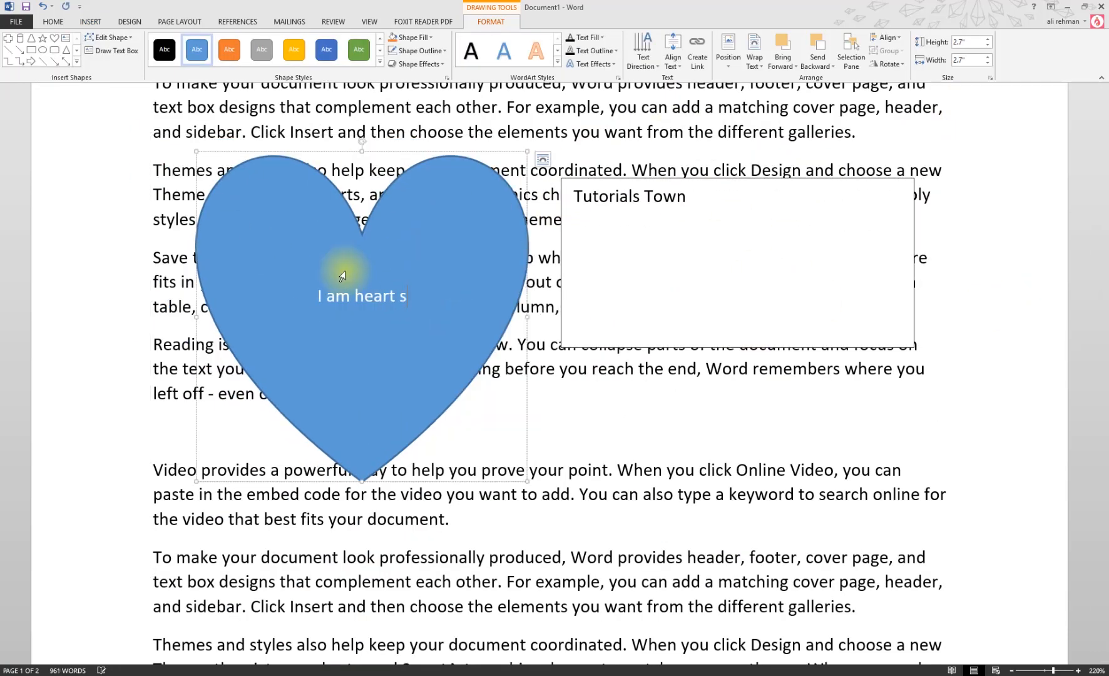
Step: Paste repeated copies of "I am heart shape." inside the heart and delete the surplus, keeping three lines
key("ctrl+v")
key("ctrl+v")
key("ctrl+v")
key("ctrl+v")
left_click(397, 348)
left_click(421, 365)
key("BackSpace")
key("BackSpace")
key("BackSpace")
key("BackSpace")
key("BackSpace")
key("BackSpace")
key("BackSpace")
key("BackSpace")
key("BackSpace")
key("BackSpace")
key("BackSpace")
key("BackSpace")
key("BackSpace")
key("BackSpace")
key("BackSpace")
key("BackSpace")
key("BackSpace")
key("BackSpace")
Step: Apply a green preset shape style with black text to the heart
left_click(489, 214)
left_click(380, 62)
left_click(358, 141)
Step: Fill the heart with dark gold and replace that fill with a custom teal green
left_click(411, 37)
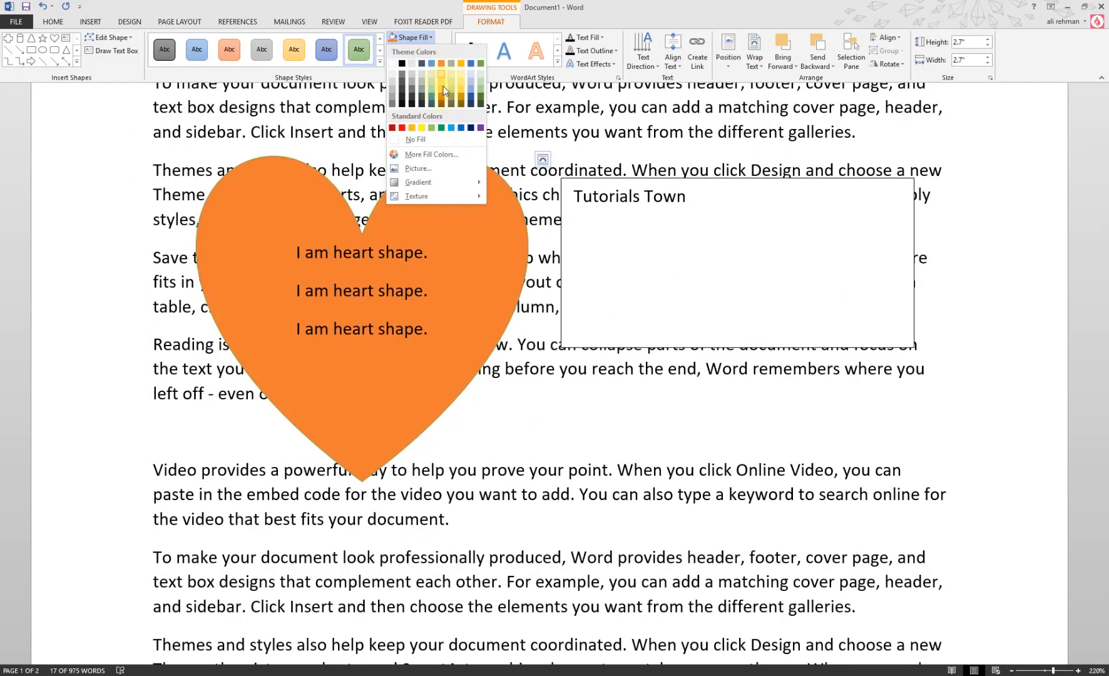
left_click(462, 97)
left_click(418, 38)
left_click(435, 155)
left_click(657, 104)
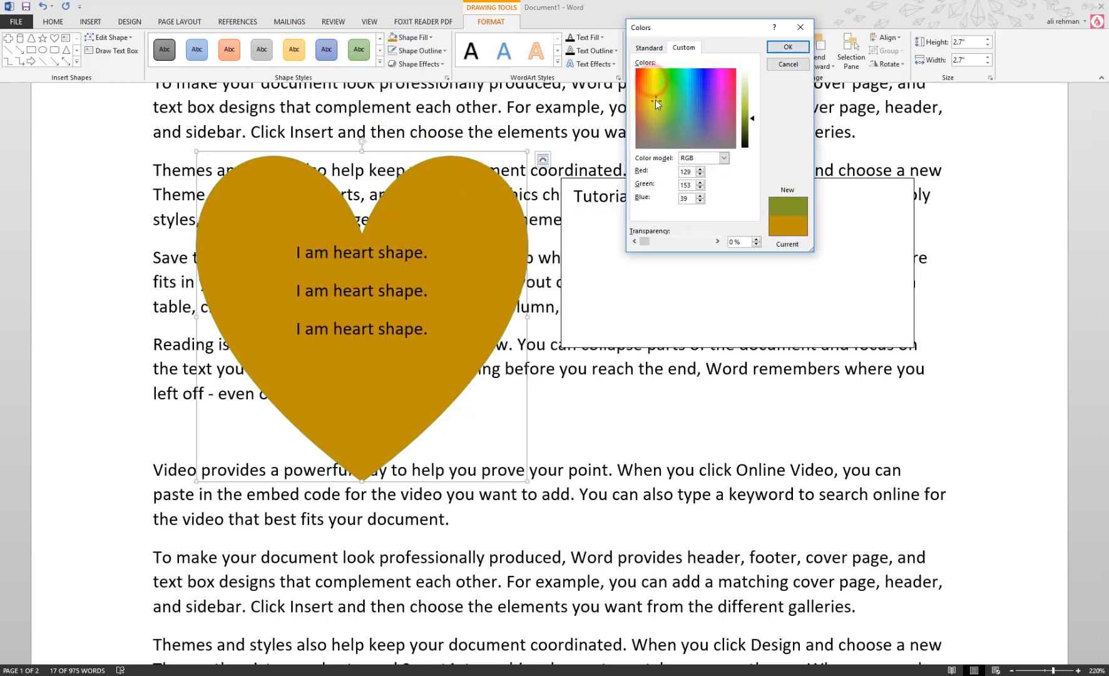
left_click(681, 84)
left_click(787, 46)
Step: Fill the heart with a picture of a white building with yellow balconies and flowers
left_click(424, 39)
left_click(418, 192)
left_click(457, 172)
Step: Switch the heart to a gradient fill and recolour one of its lower gradient stops dark orange
left_click(421, 39)
mouse_move(431, 205)
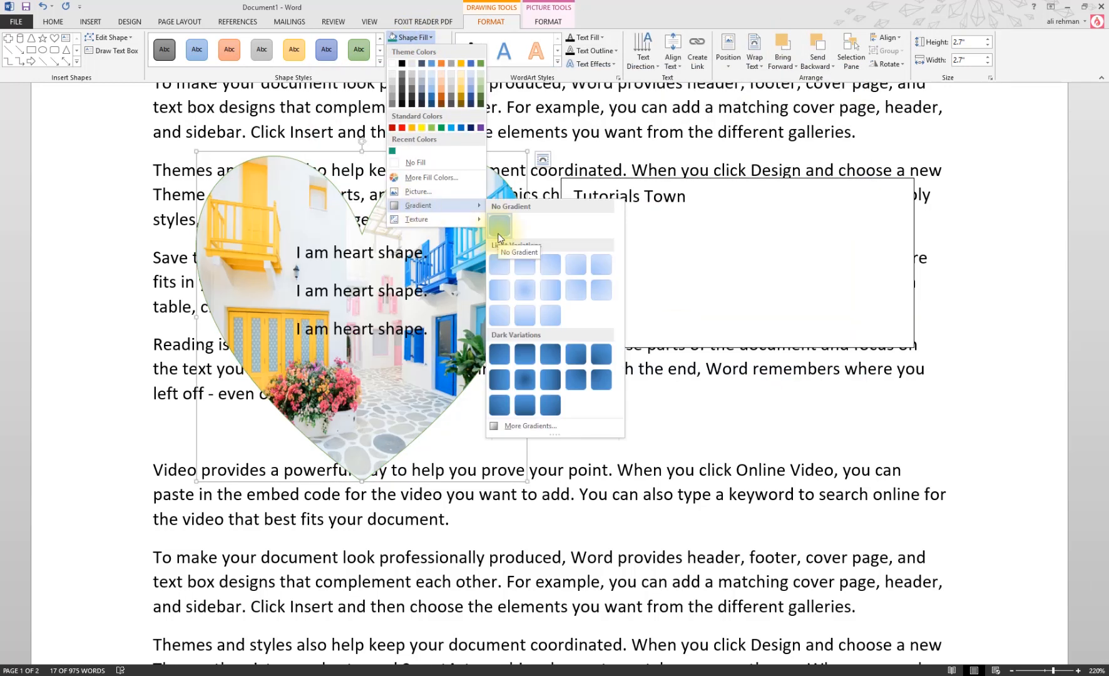
left_click(530, 426)
left_click(970, 204)
left_click(1030, 335)
left_click(1078, 354)
left_click(1062, 414)
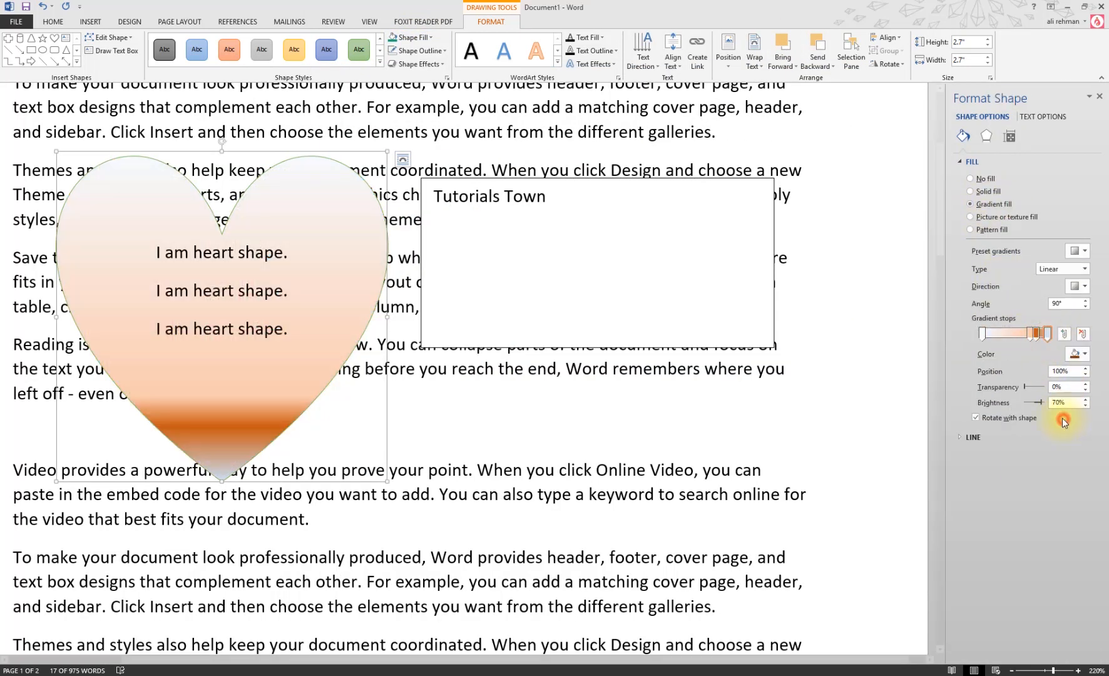
Step: Recolour the heart's lower gradient stops orange and dark brown, and set the stop at 39% to green
left_click(1030, 334)
left_click(1078, 354)
left_click(1037, 478)
left_click(744, 100)
left_click(787, 47)
left_click(1007, 334)
left_click(1077, 355)
left_click(1102, 380)
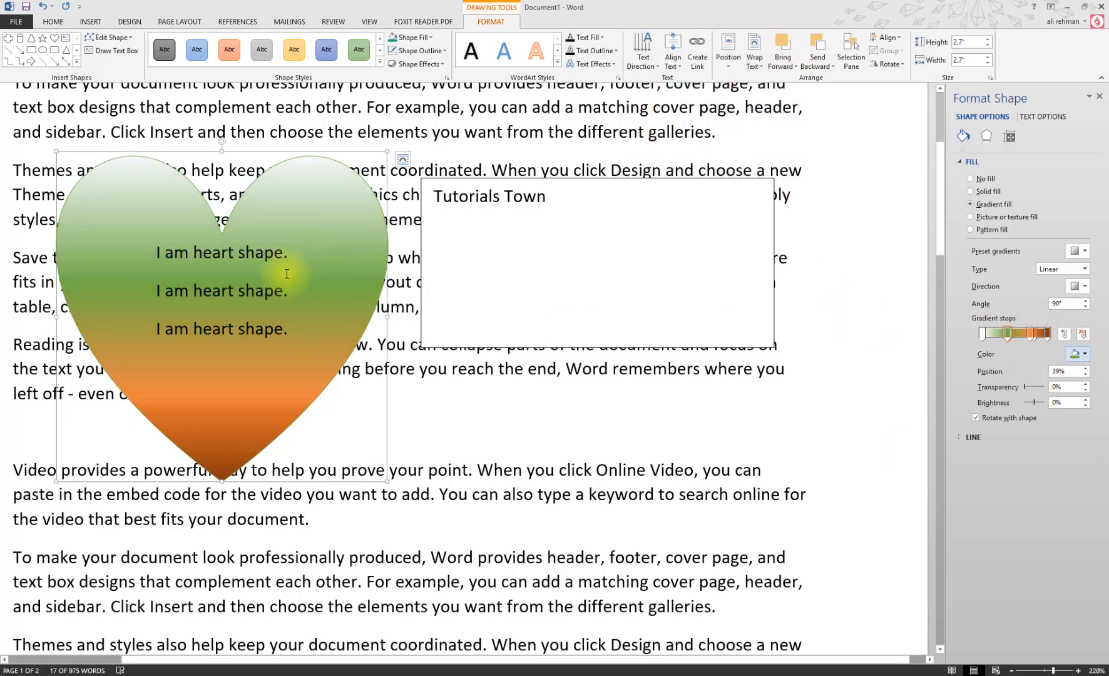
Step: Try other gradient types for the heart's fill, return to Linear and check the direction options
left_click(1078, 251)
left_click(1085, 269)
left_click(1056, 294)
left_click(1085, 269)
left_click(1062, 315)
left_click(1069, 271)
left_click(1059, 282)
left_click(1077, 286)
left_click(1034, 306)
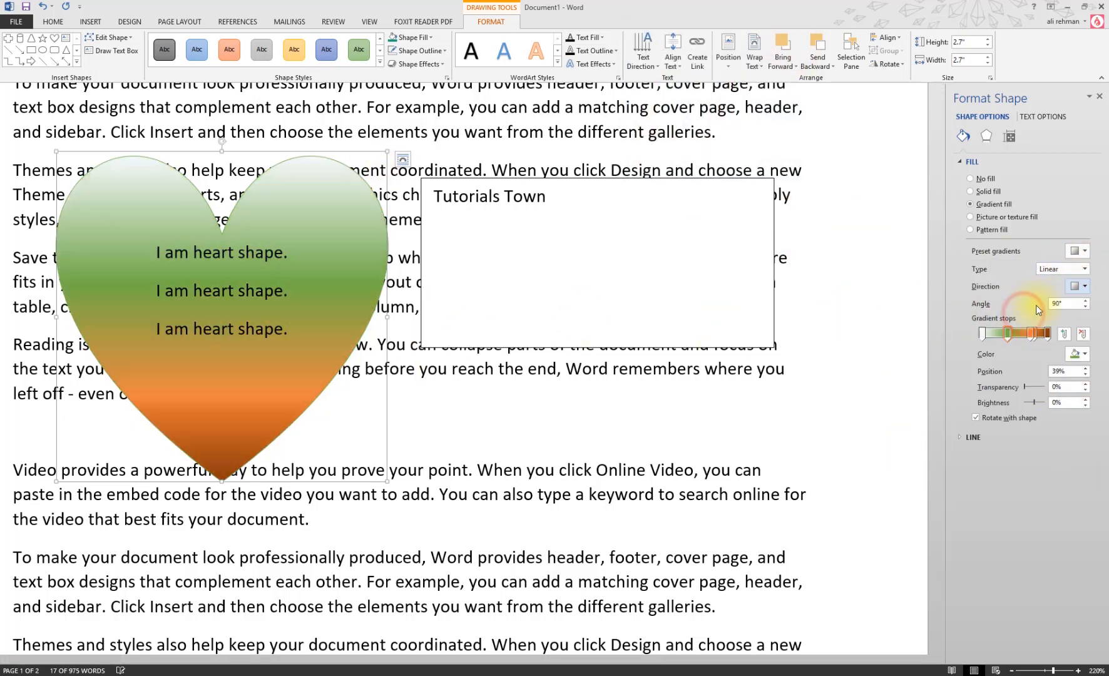
Step: Change the heart's shape outline
left_click(418, 55)
left_click(423, 175)
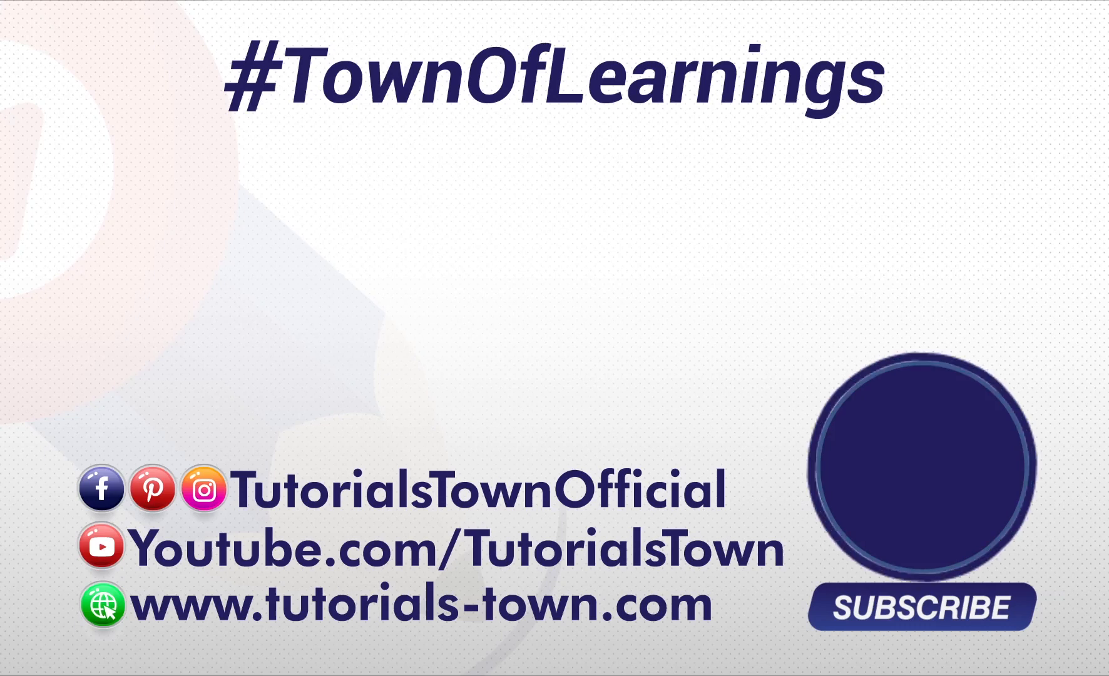